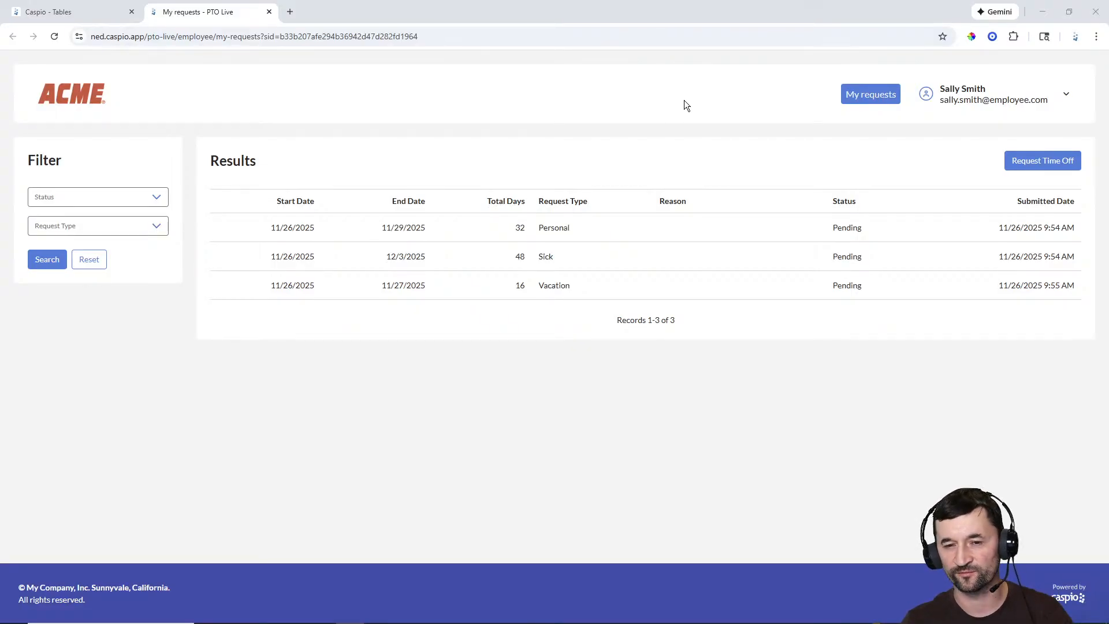
Step: Start a new time-off request from 11/26/2025 to 12/3/2025 and check the calculated total hours
click(1026, 162)
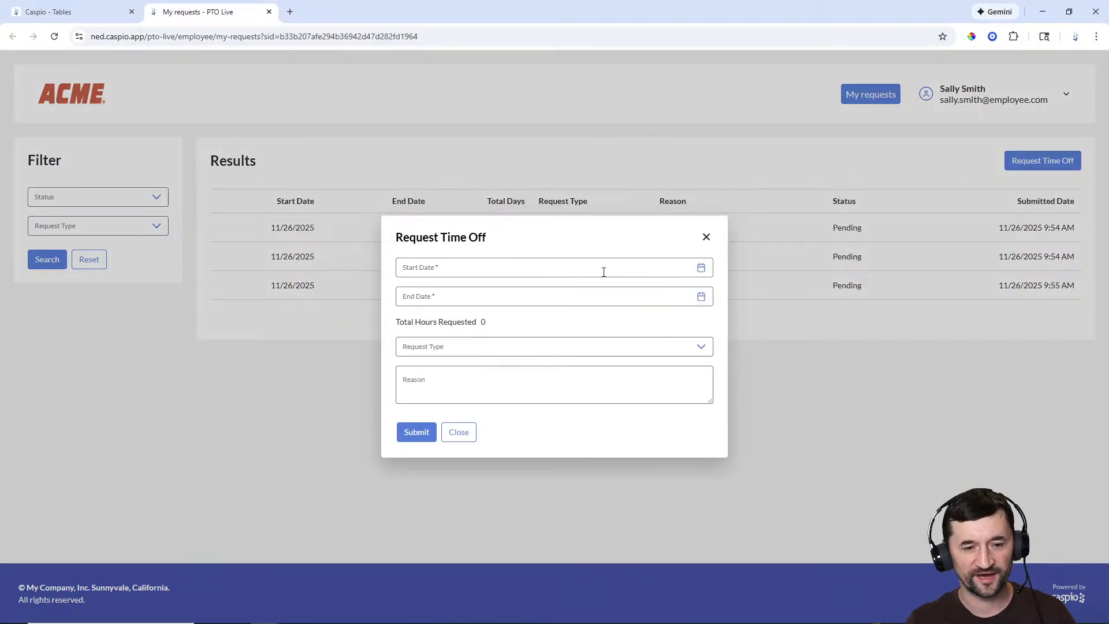
click(701, 269)
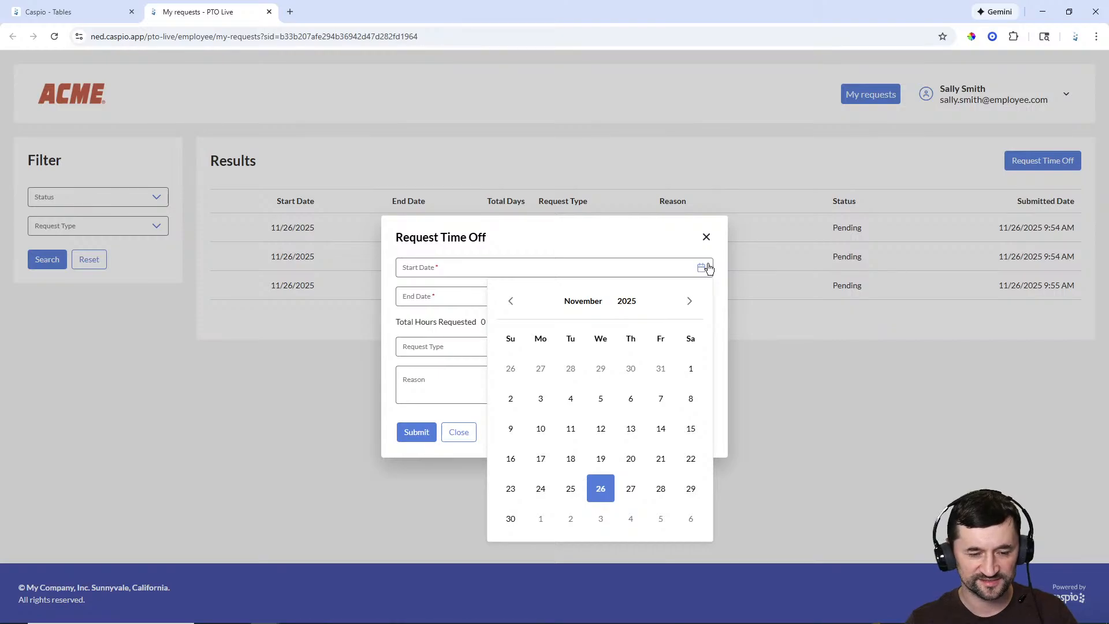
click(599, 488)
click(701, 298)
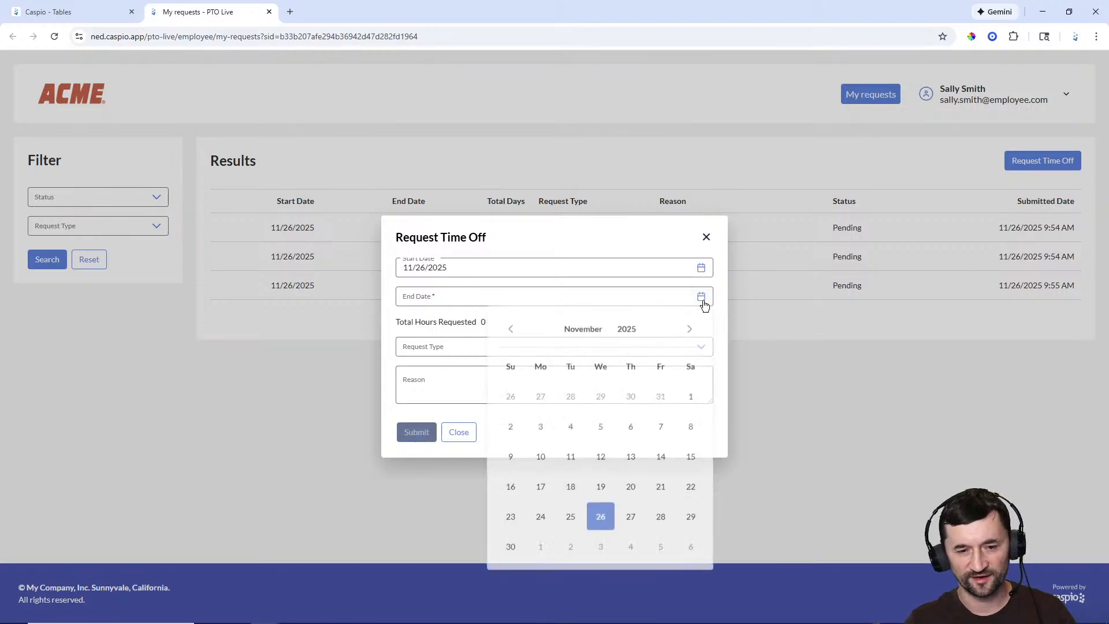
click(630, 519)
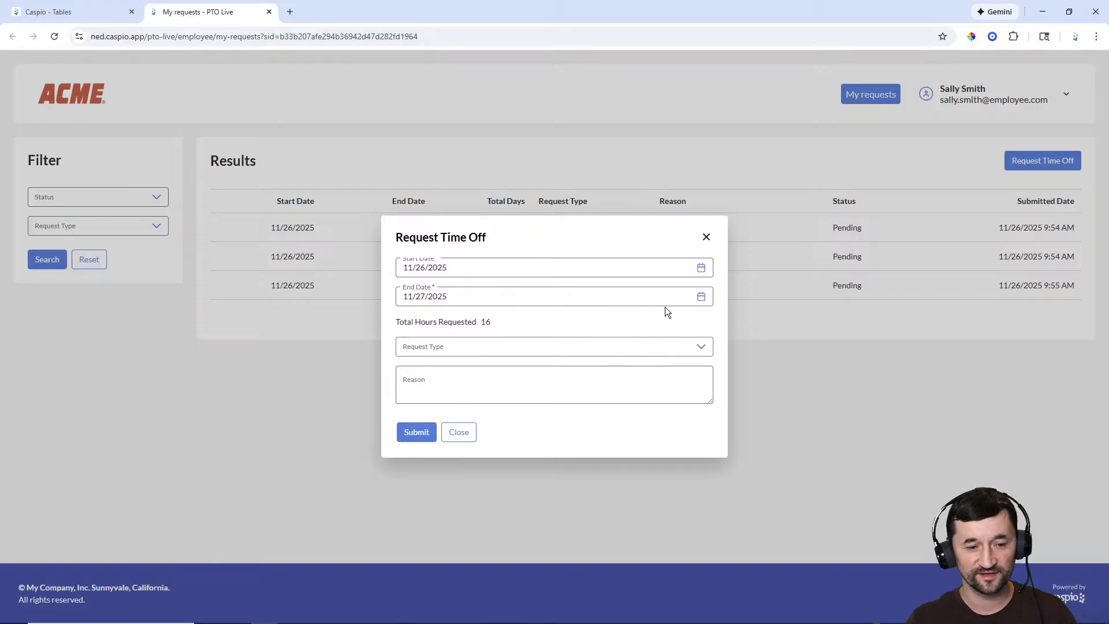
click(701, 296)
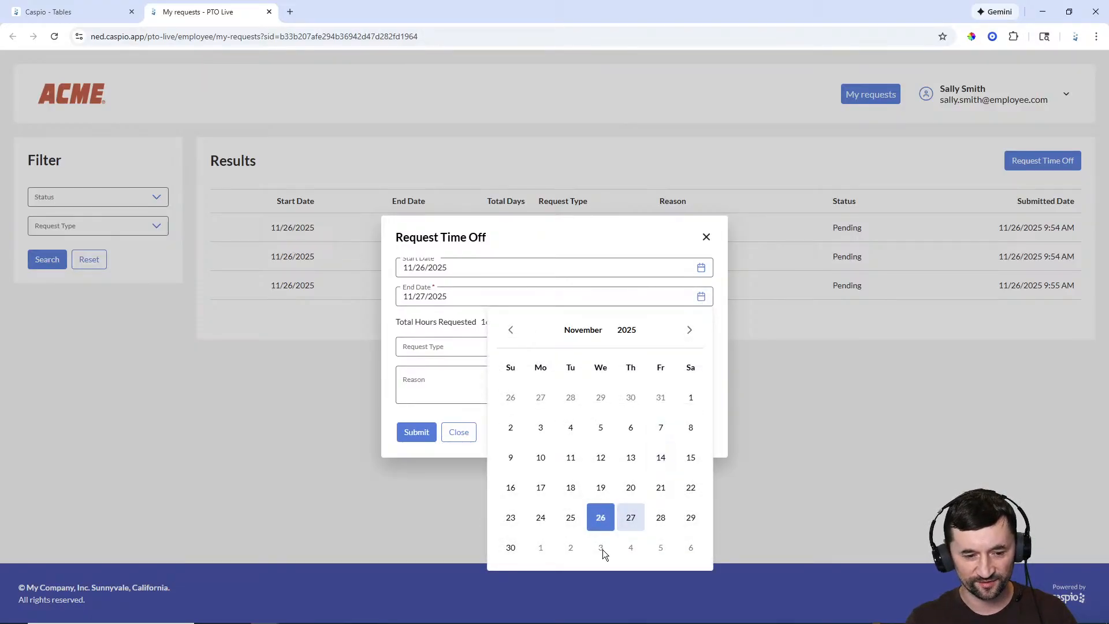
click(690, 330)
click(601, 398)
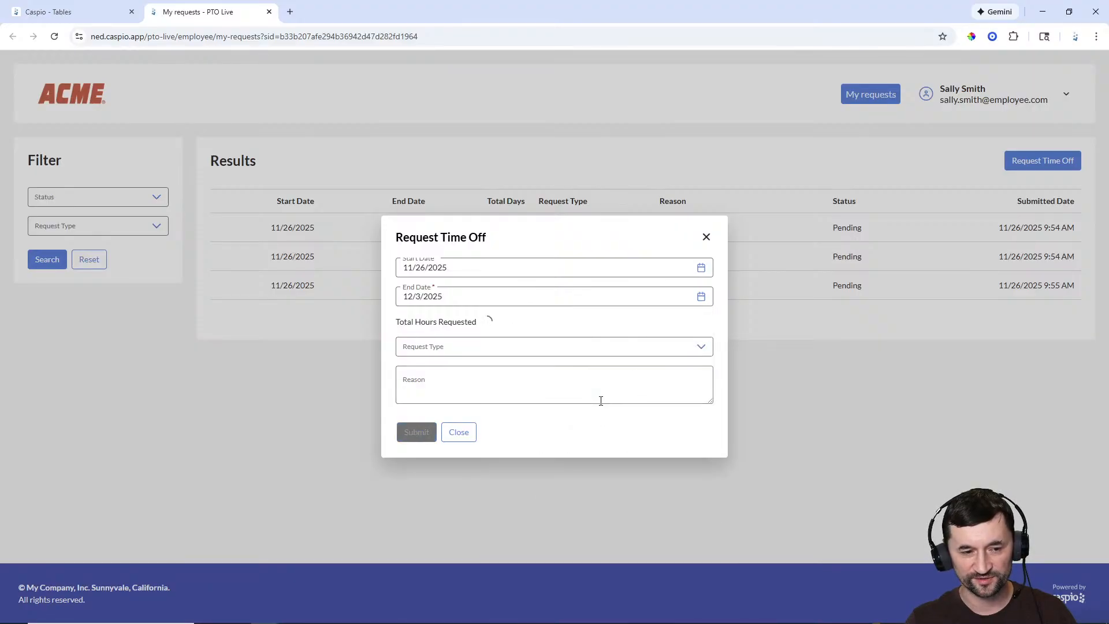
click(701, 297)
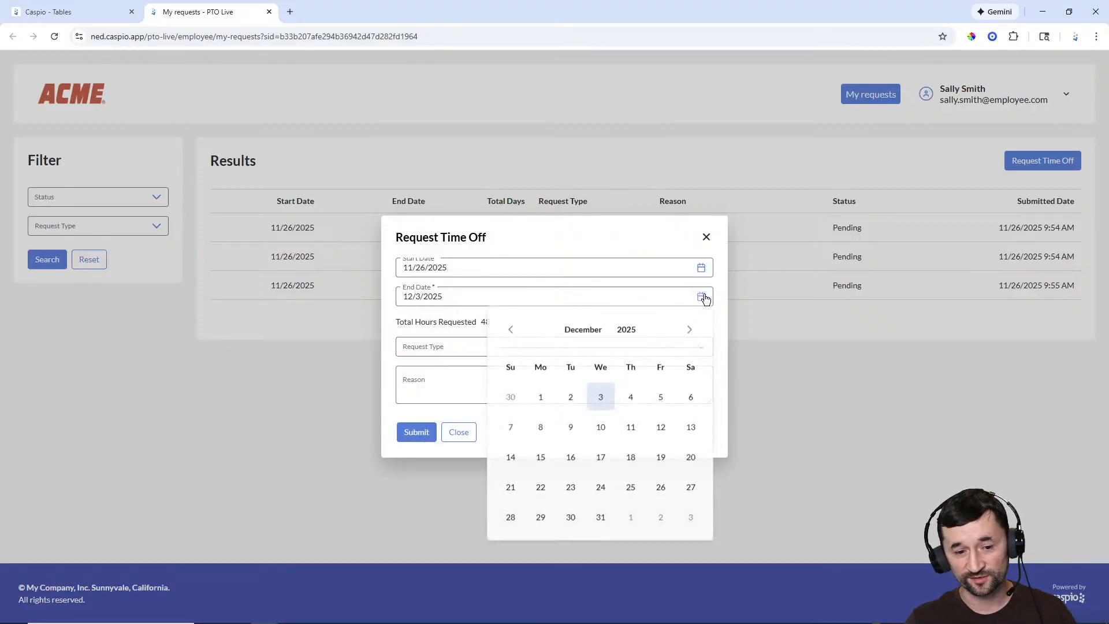
click(511, 329)
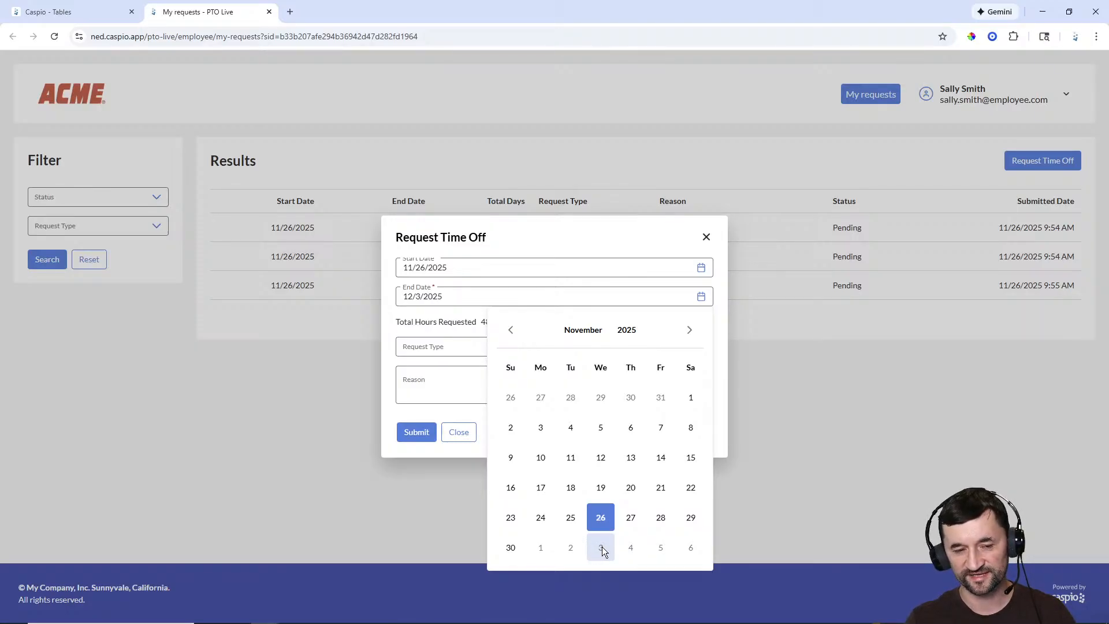
click(647, 226)
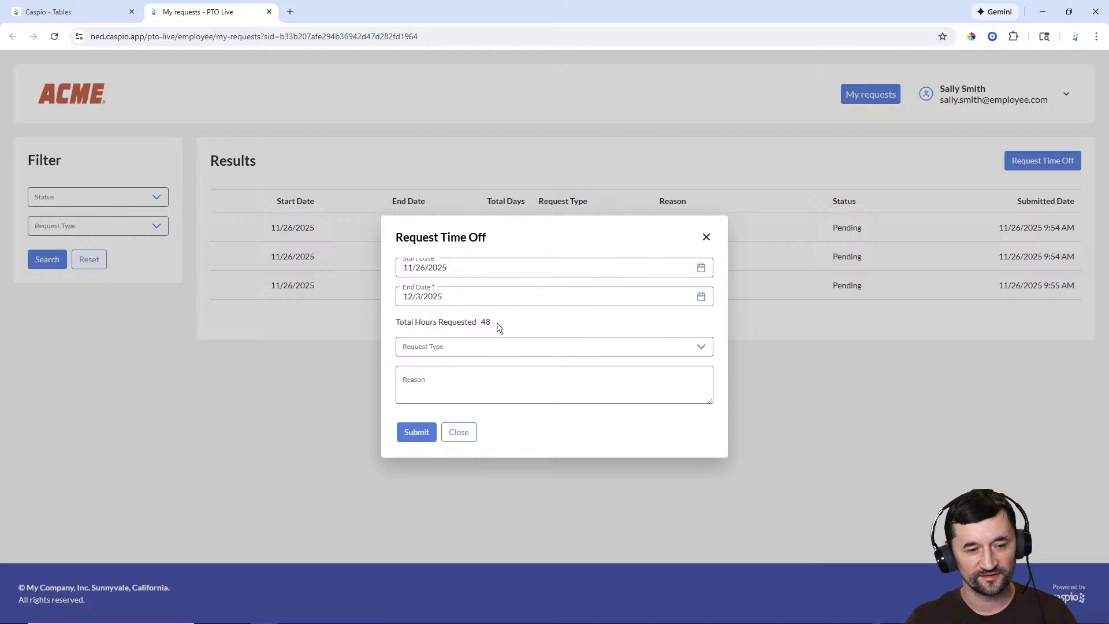
drag(496, 322, 488, 321)
Step: Choose Personal as the type, enter reason 'dfgd', submit the request and close the form
click(692, 346)
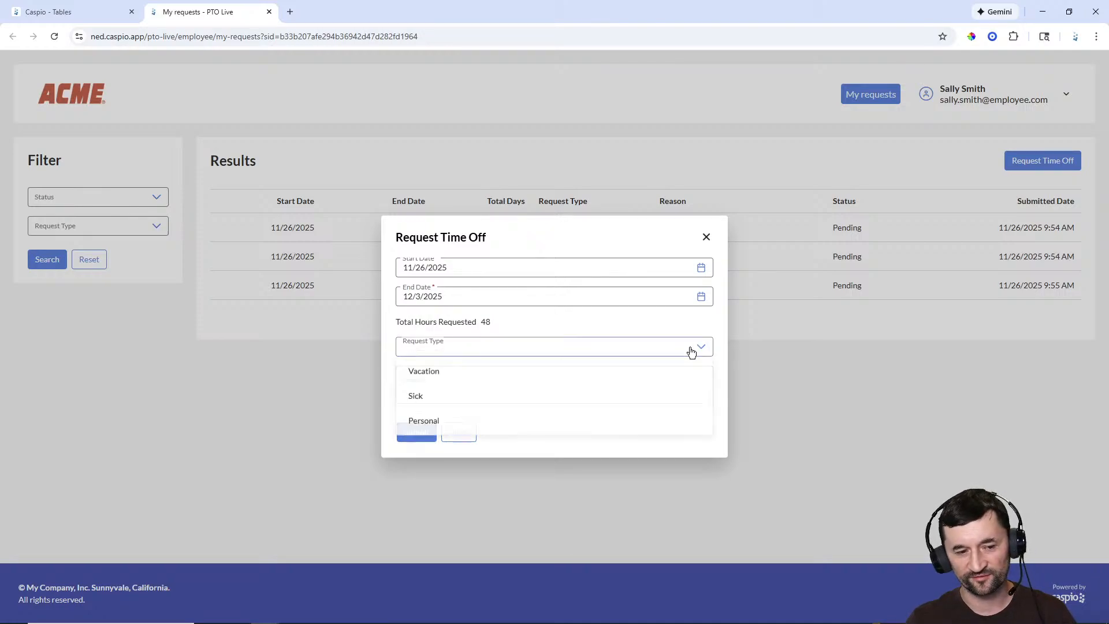
click(485, 427)
click(459, 380)
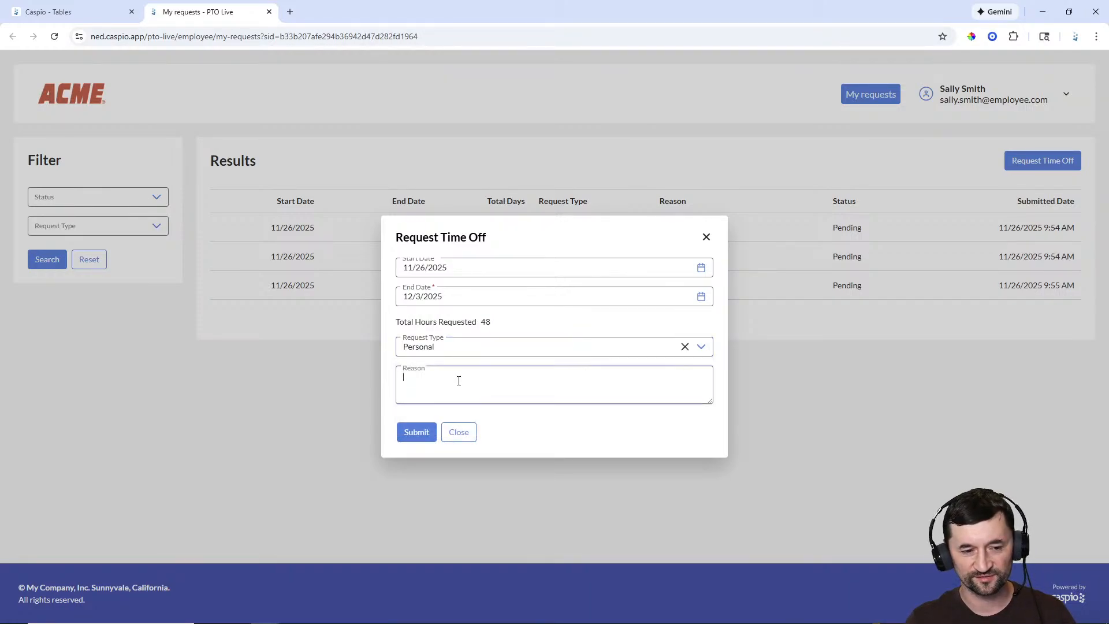
text(dfgd)
click(427, 437)
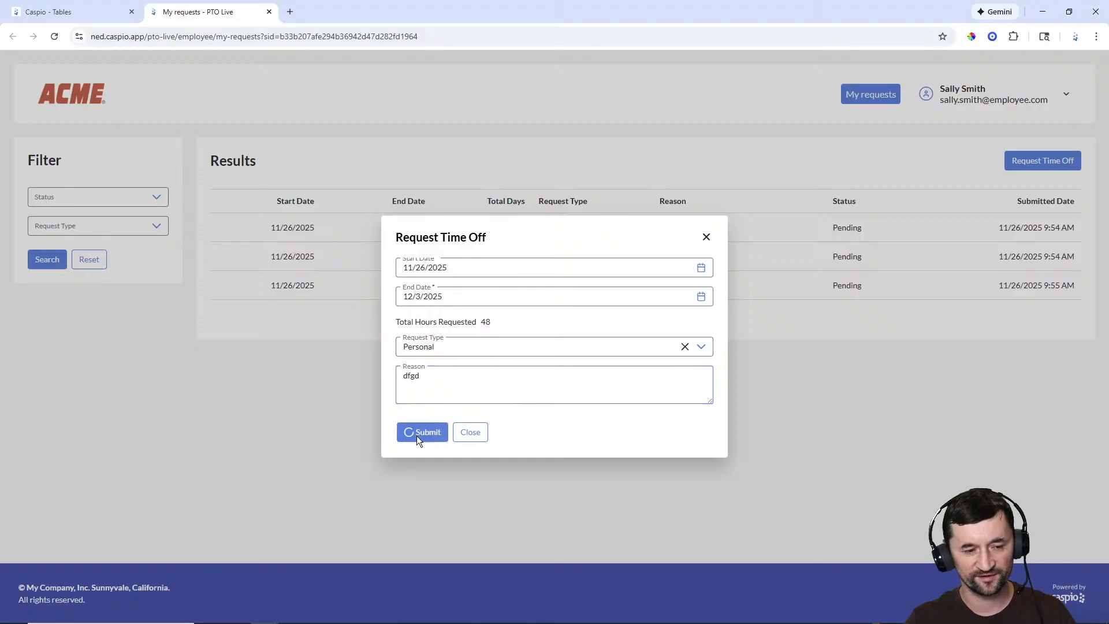
click(706, 237)
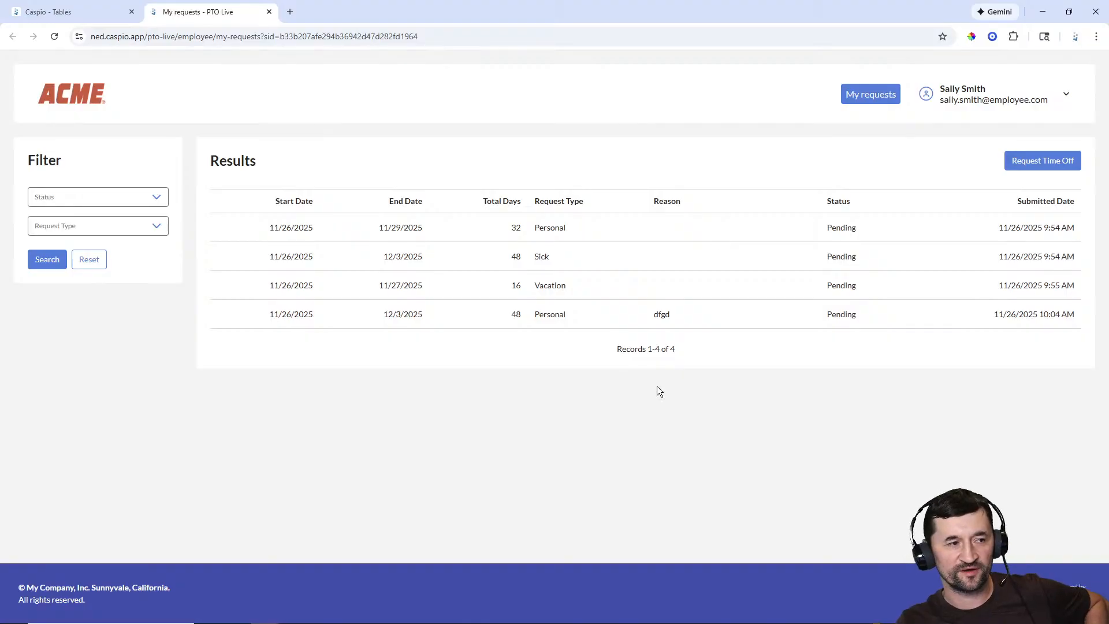
mouse_move(659, 620)
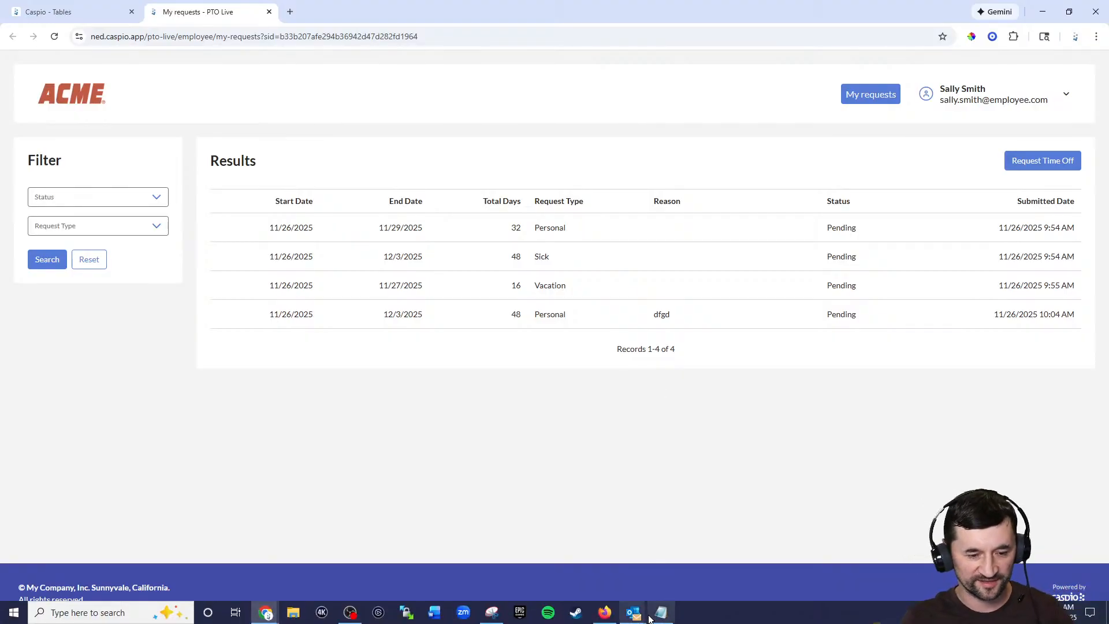
click(606, 616)
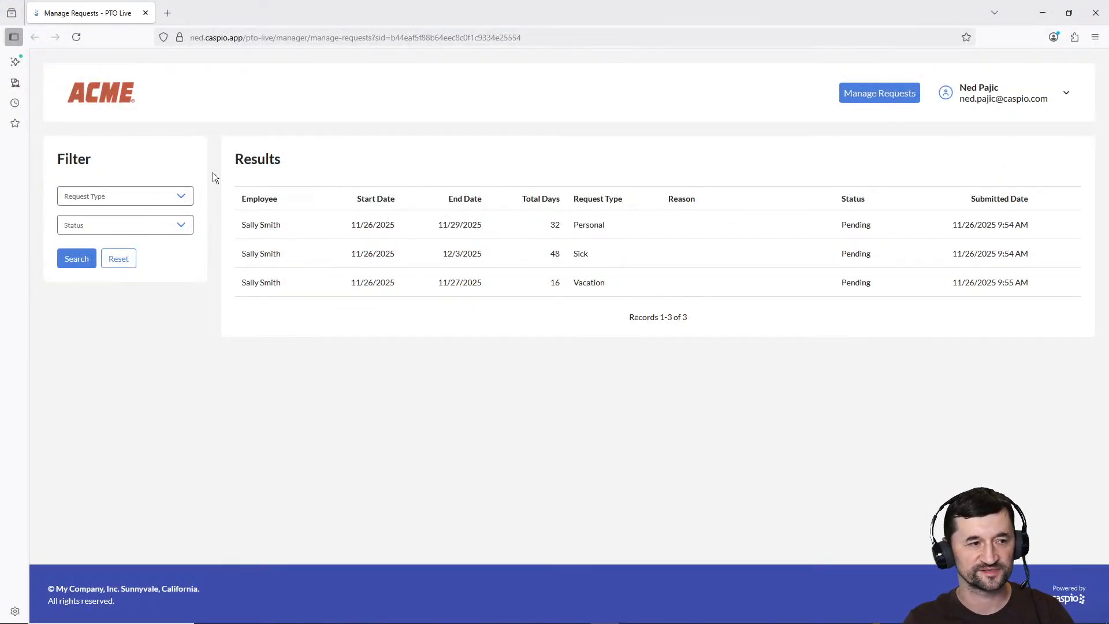
click(76, 37)
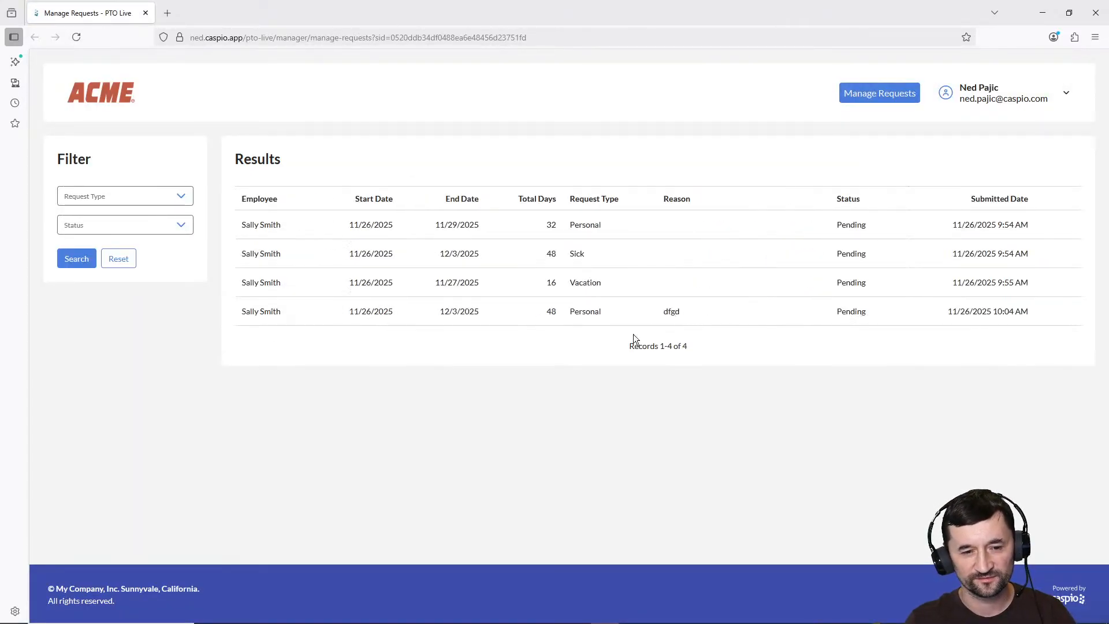
mouse_move(656, 311)
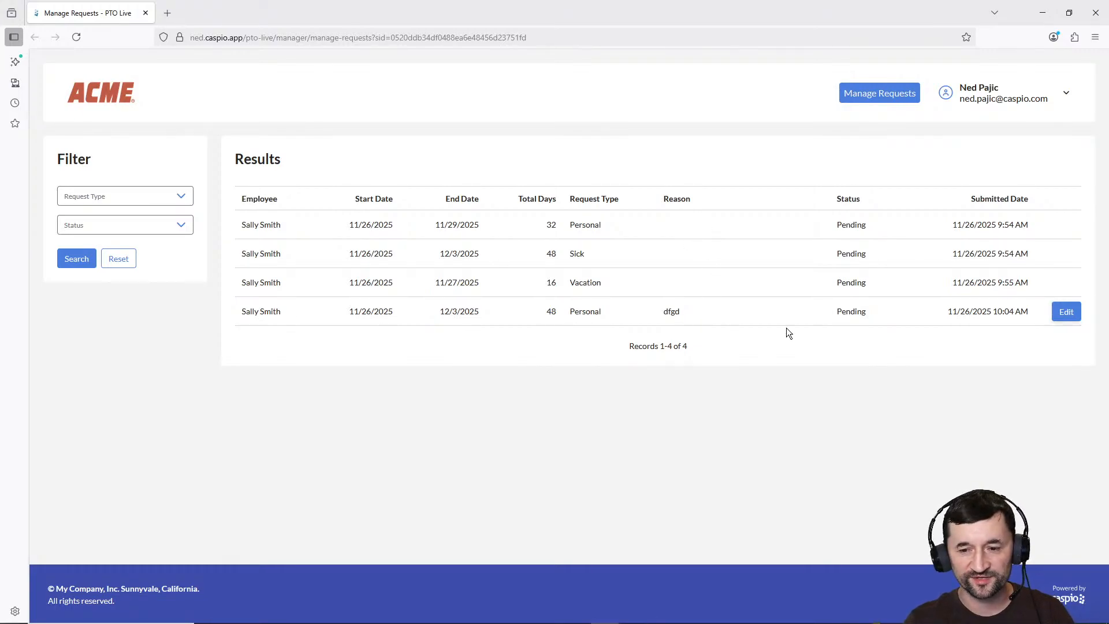
click(1066, 313)
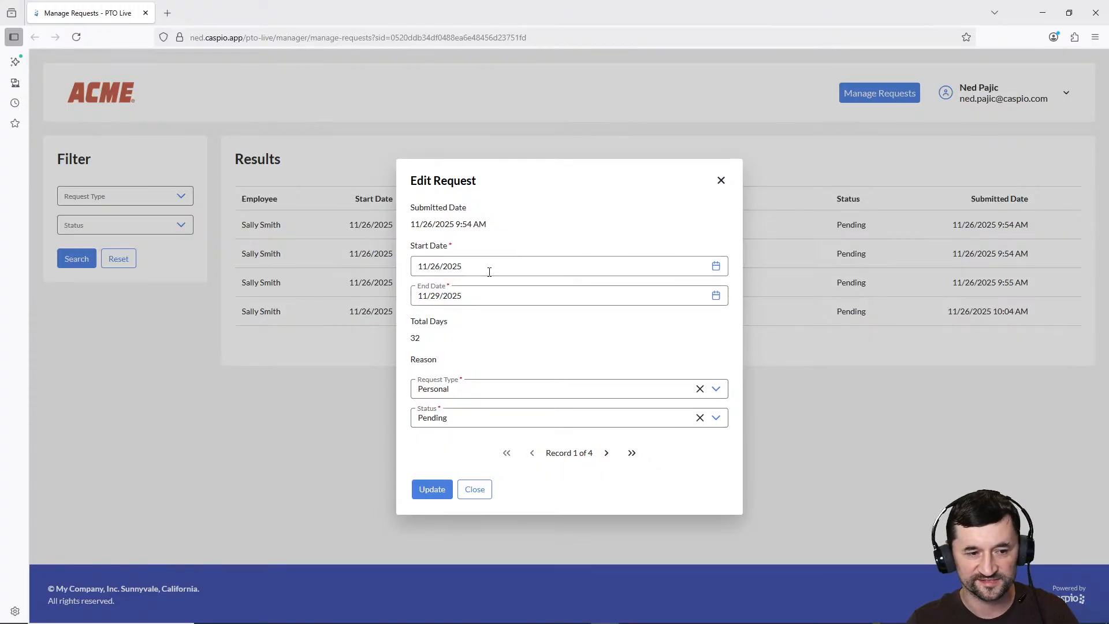
drag(416, 340, 431, 345)
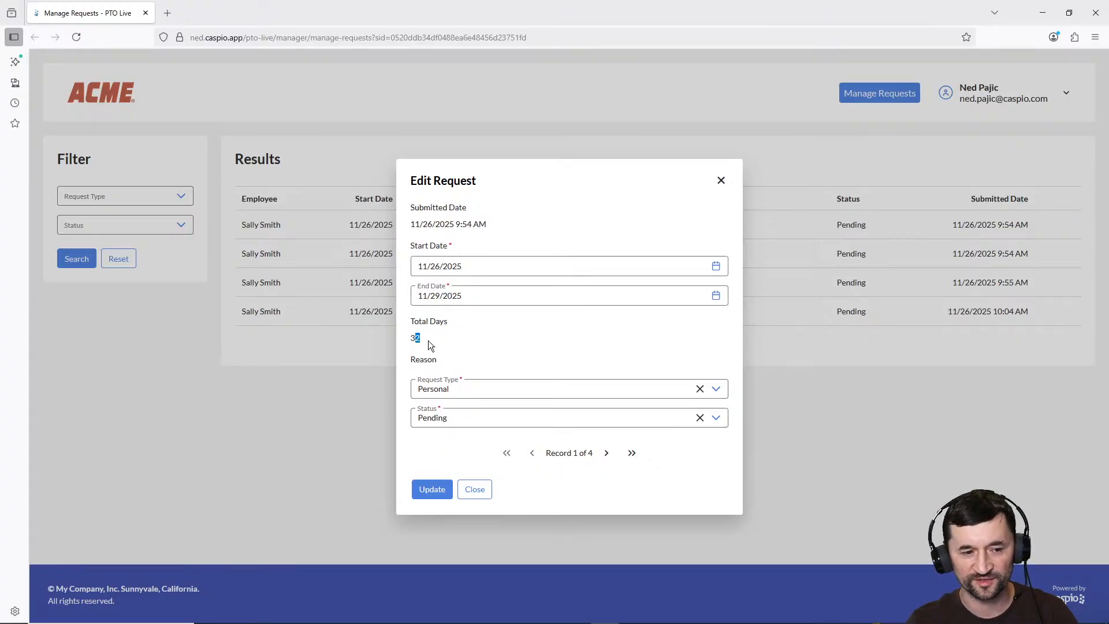
click(484, 426)
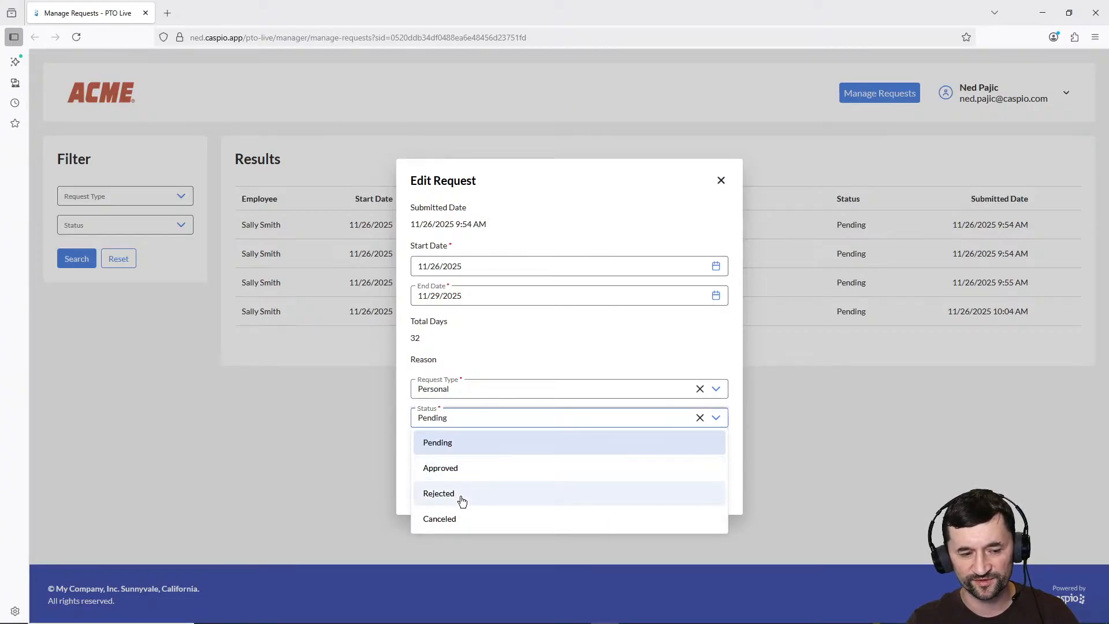
click(518, 361)
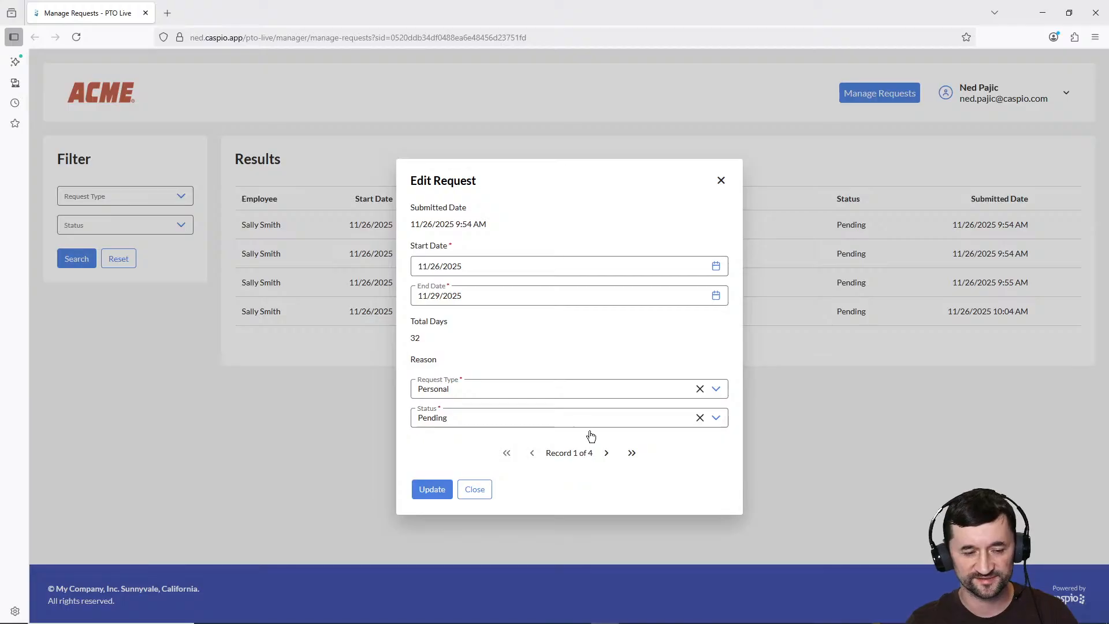
click(474, 492)
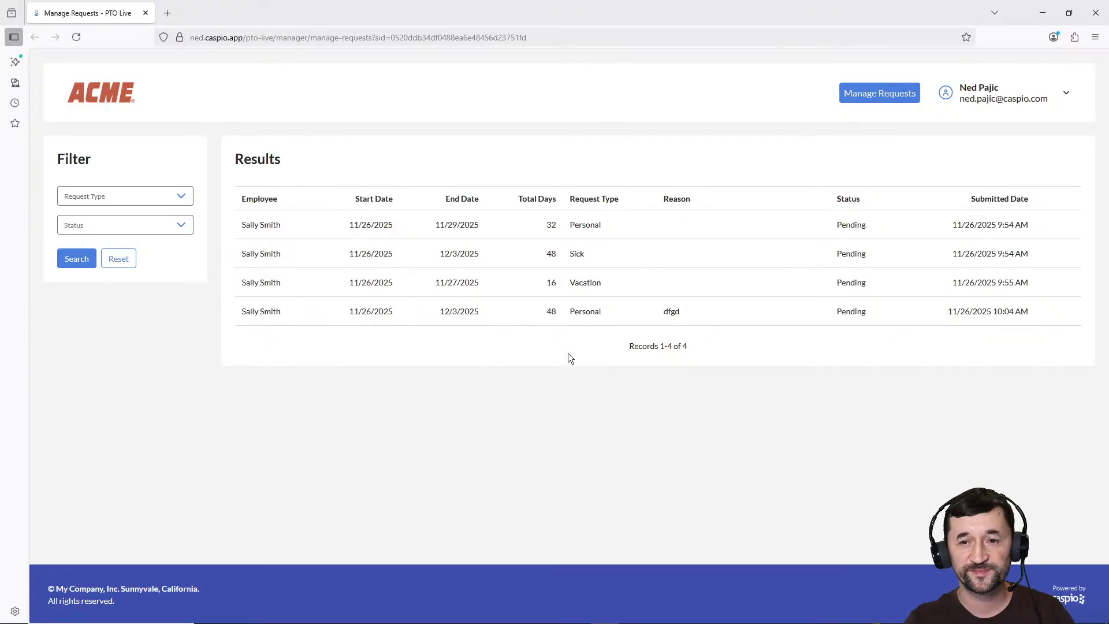
mouse_move(575, 618)
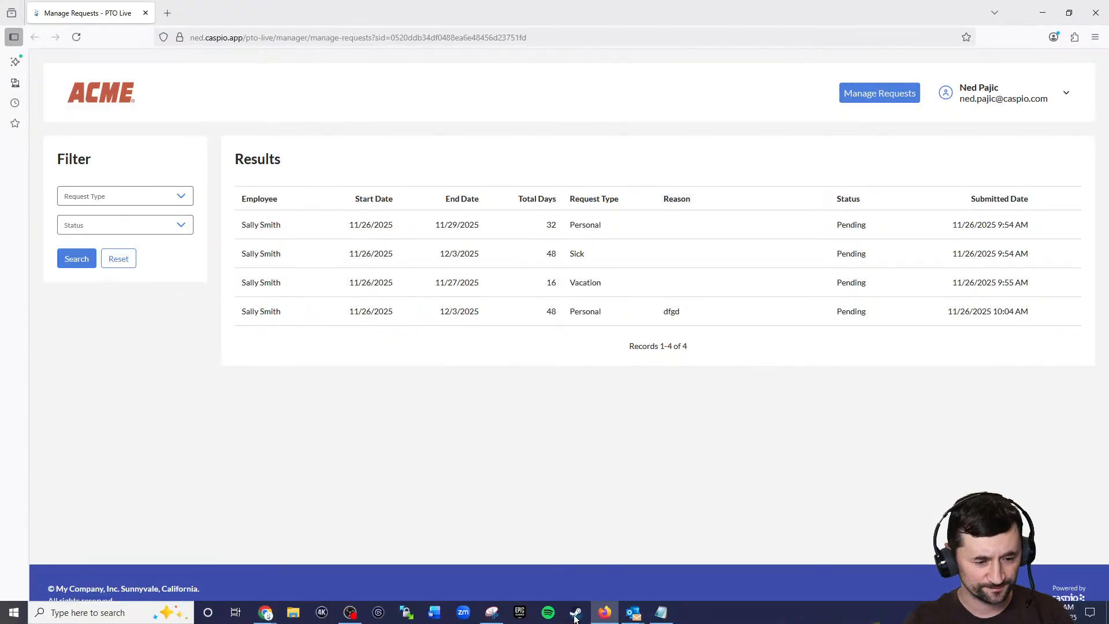
Step: Open the pto_build_requests table design from the Caspio tables list
mouse_move(266, 613)
click(231, 556)
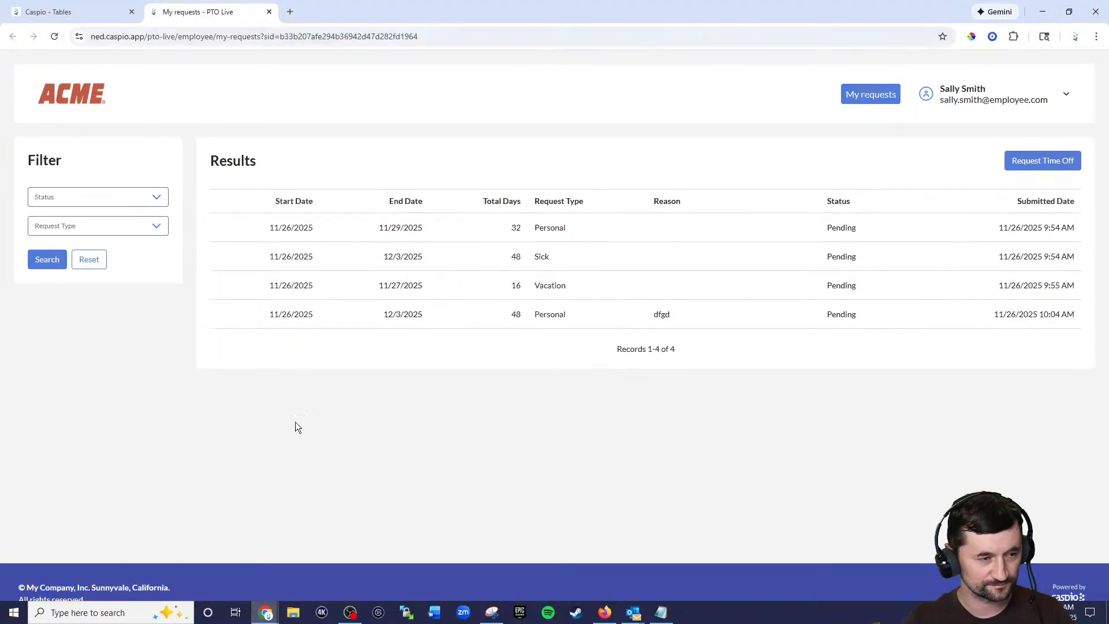
click(78, 12)
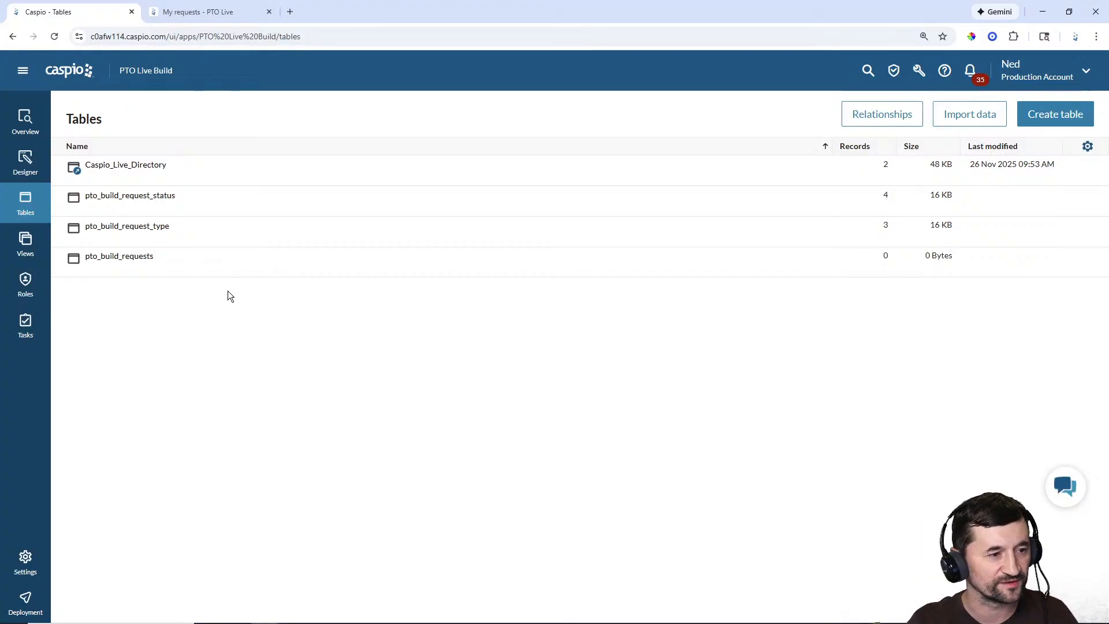
mouse_move(181, 267)
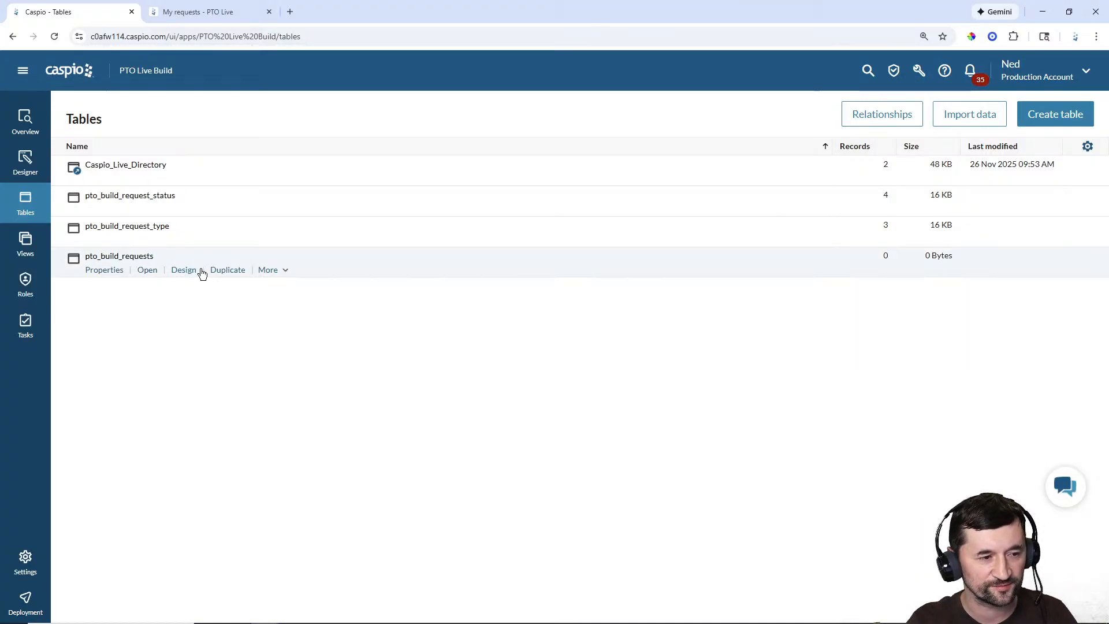
click(183, 270)
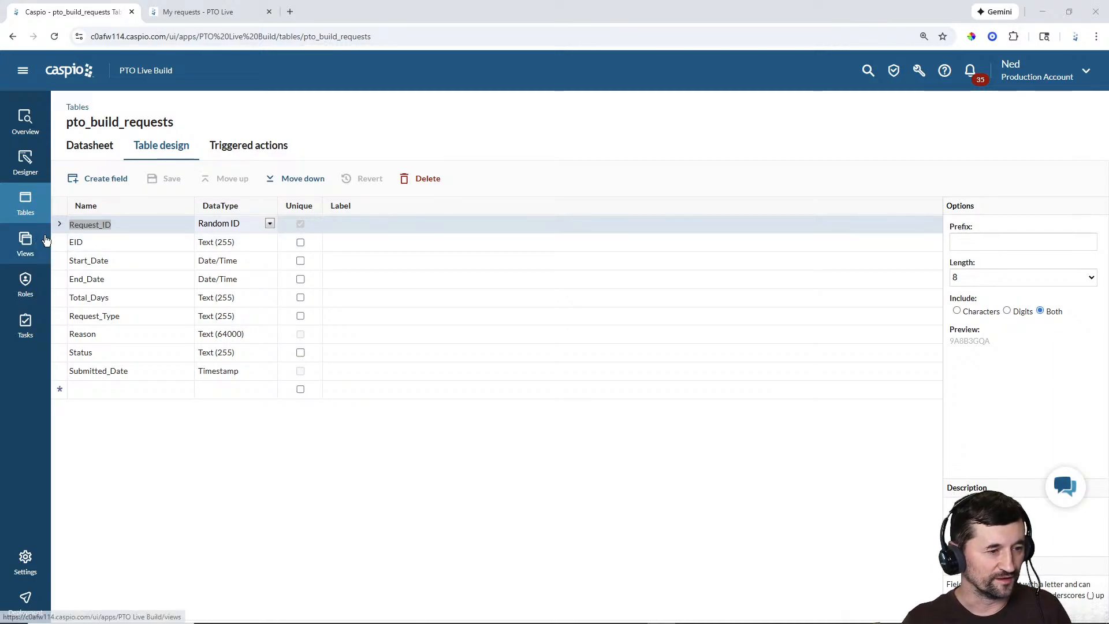
Step: Rename Total_Days to Total_Hours, save it, and change its data type to Formula
click(108, 300)
drag(89, 298, 146, 293)
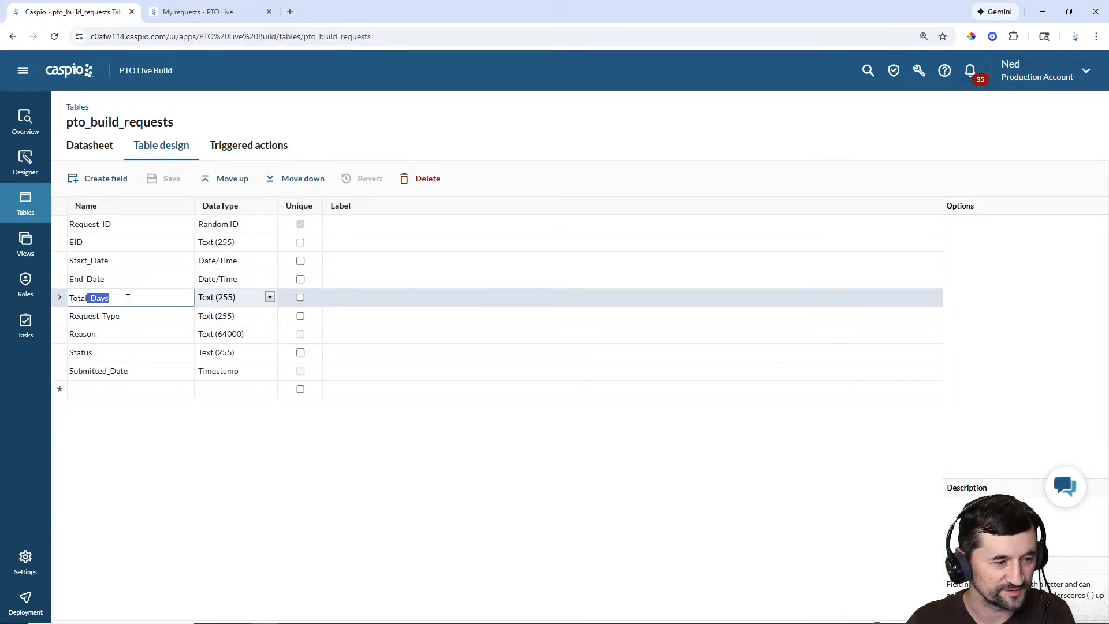
key(BackSpace)
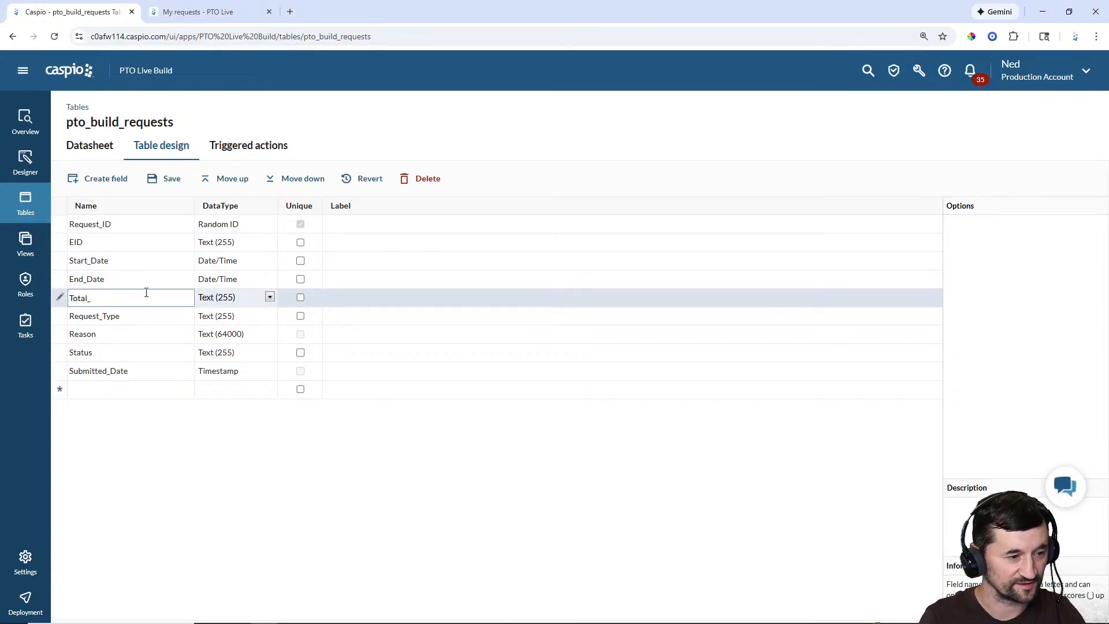
text(Hours)
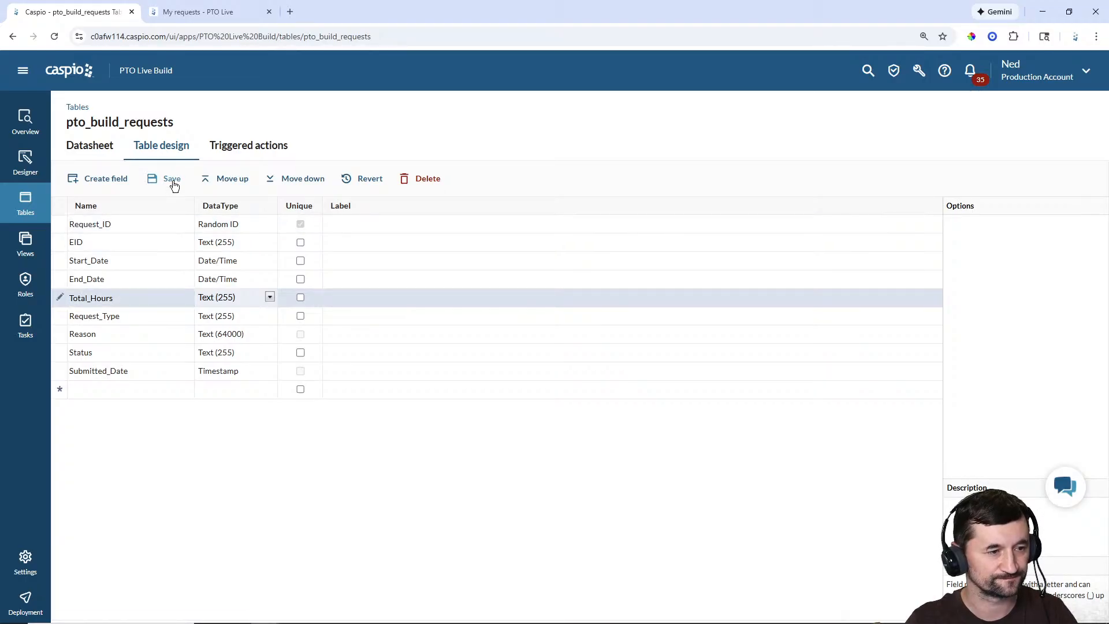
click(173, 182)
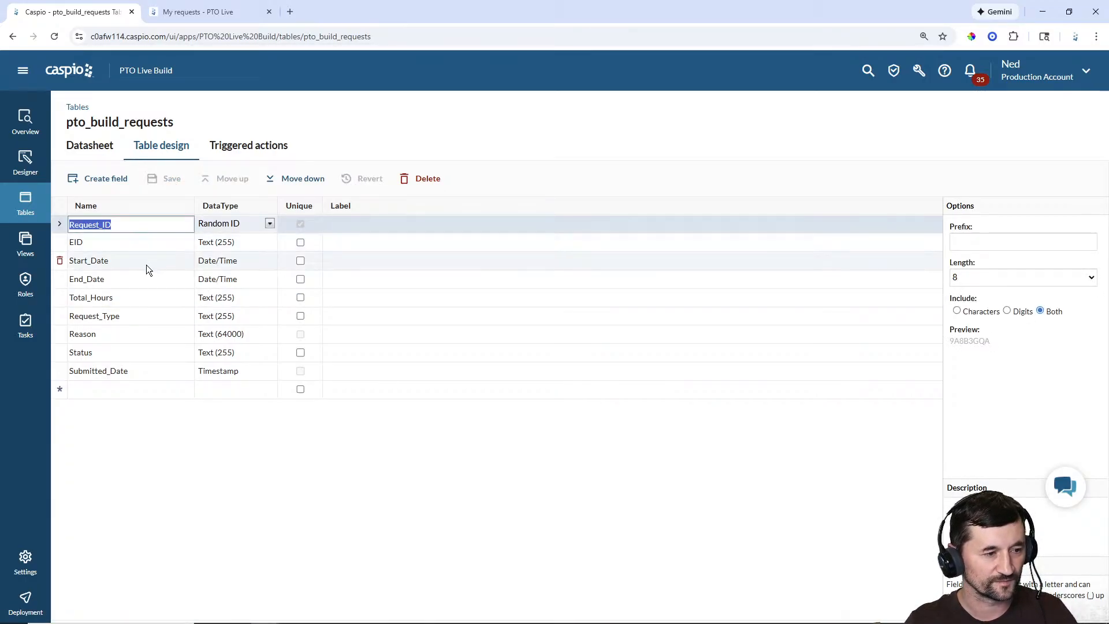
click(223, 298)
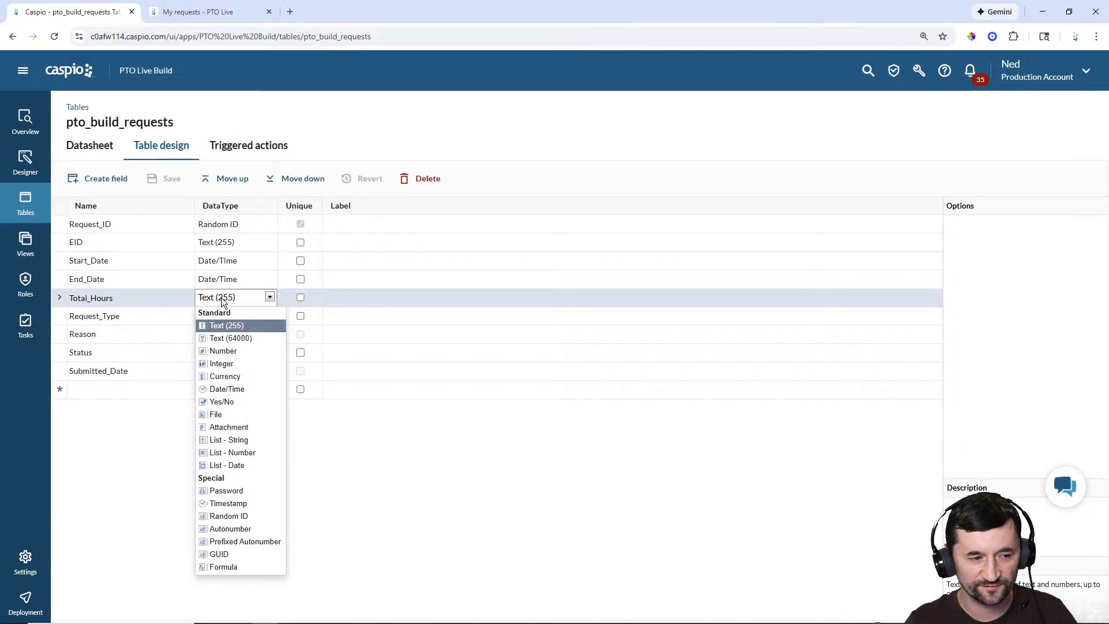
click(224, 567)
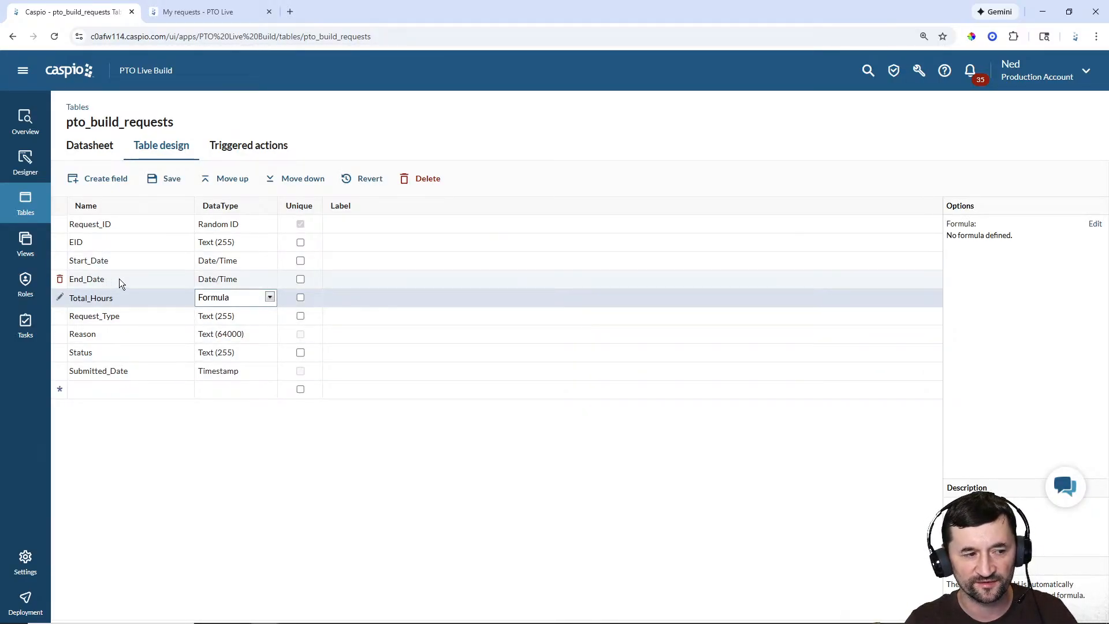
Step: Paste the IsNull-wrapped DATEDIFF weekday formula multiplied by 8 into the Total_Hours editor and review the date functions
click(1097, 229)
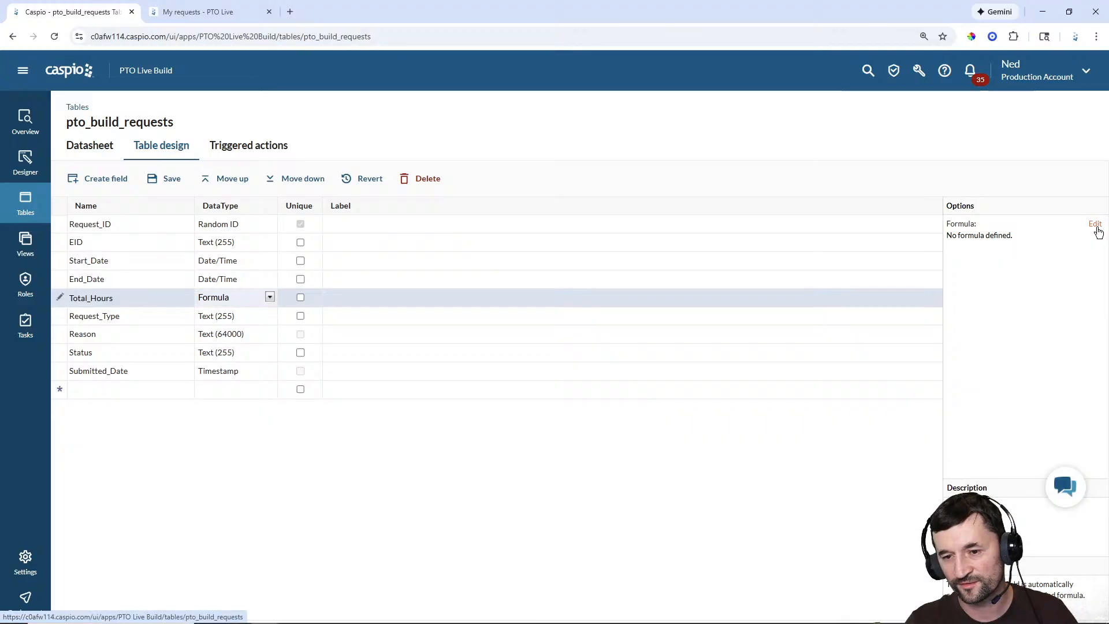
click(490, 332)
key(ctrl+v)
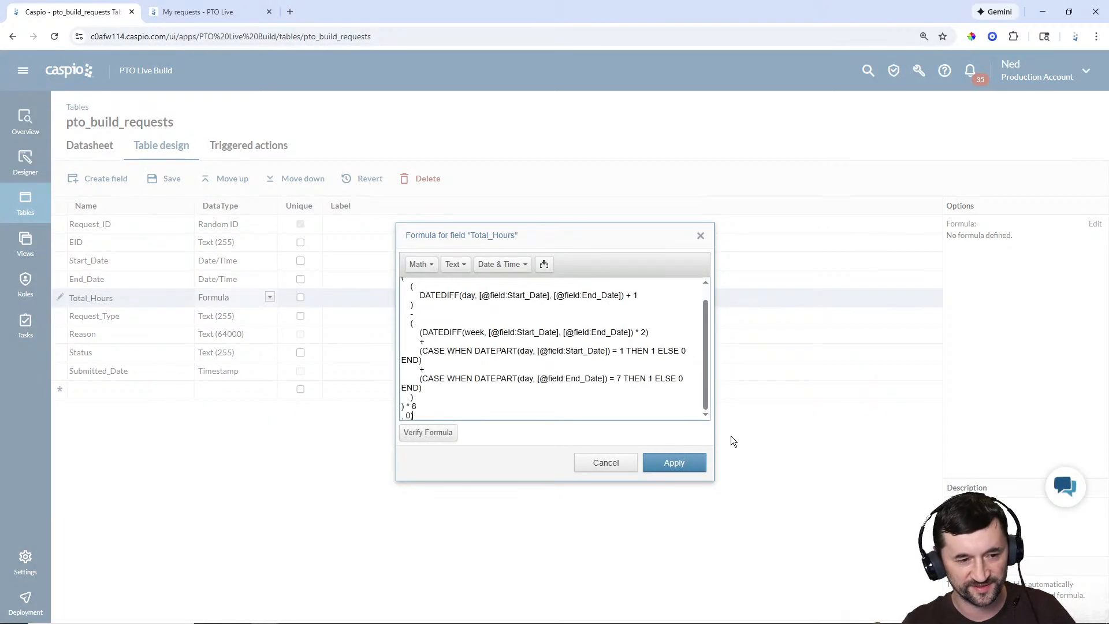
drag(709, 393, 712, 359)
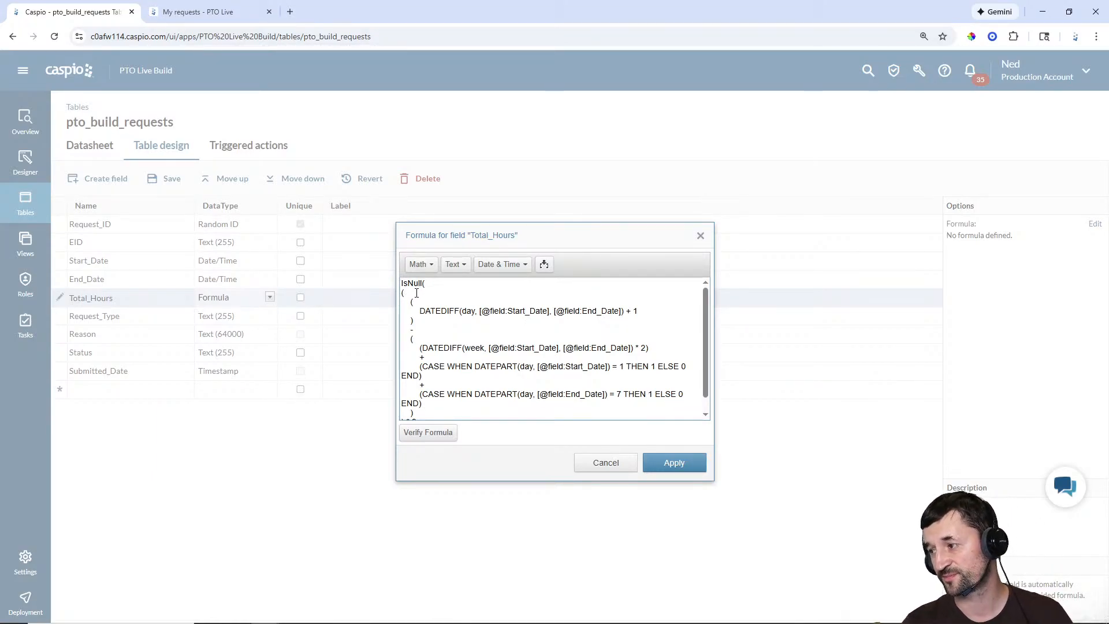
scroll(451, 299, down, 1)
scroll(470, 327, up, 1)
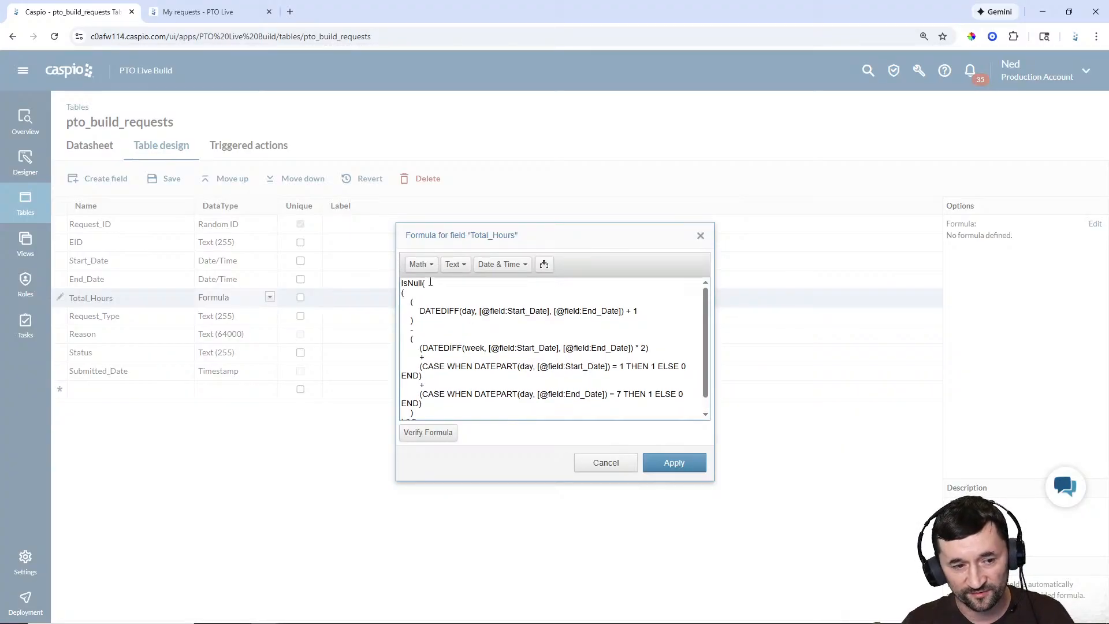
scroll(470, 313, down, 1)
scroll(469, 313, down, 1)
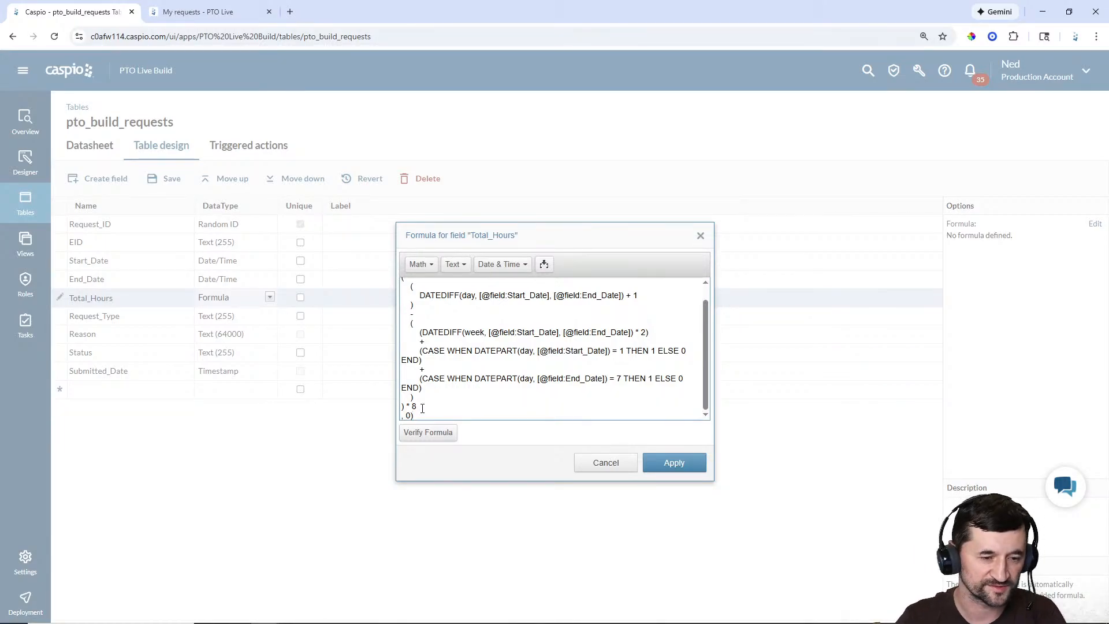
scroll(510, 356, up, 1)
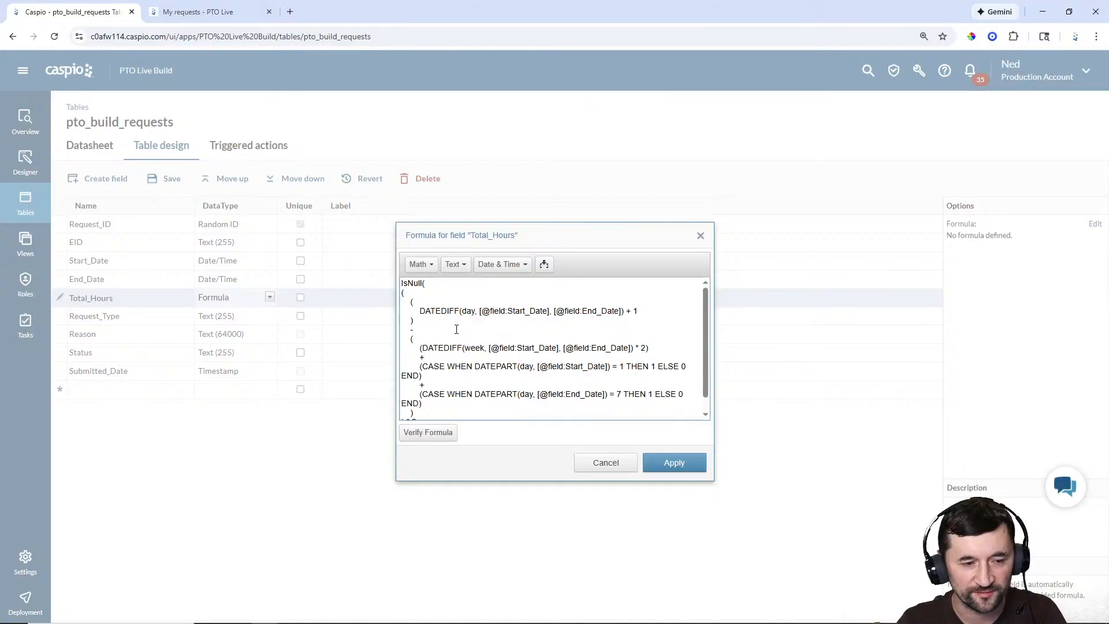
click(512, 264)
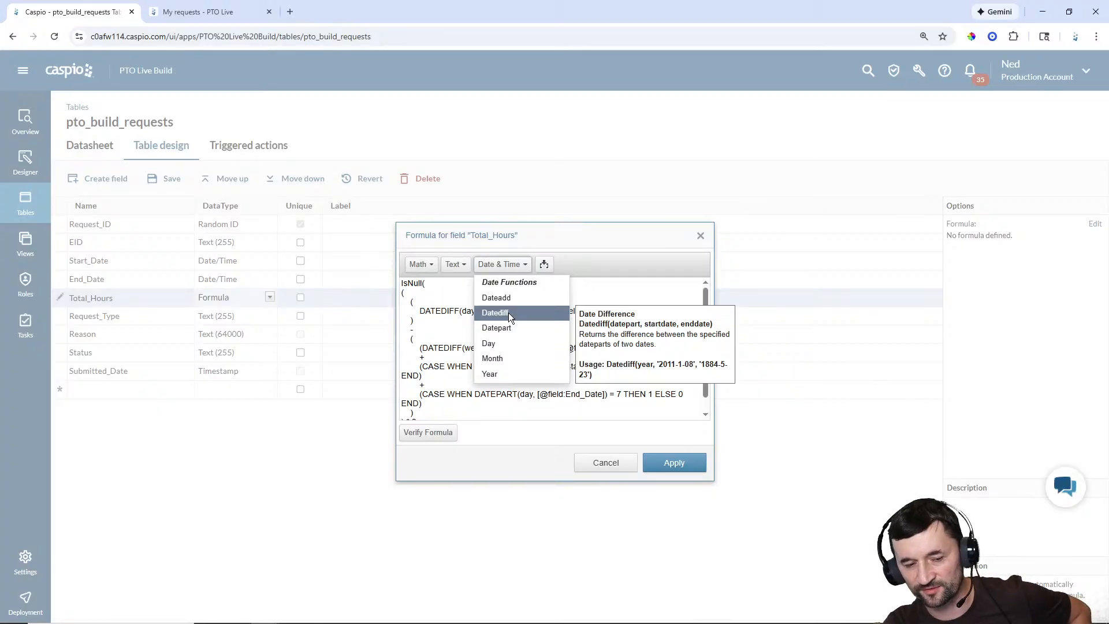
click(624, 239)
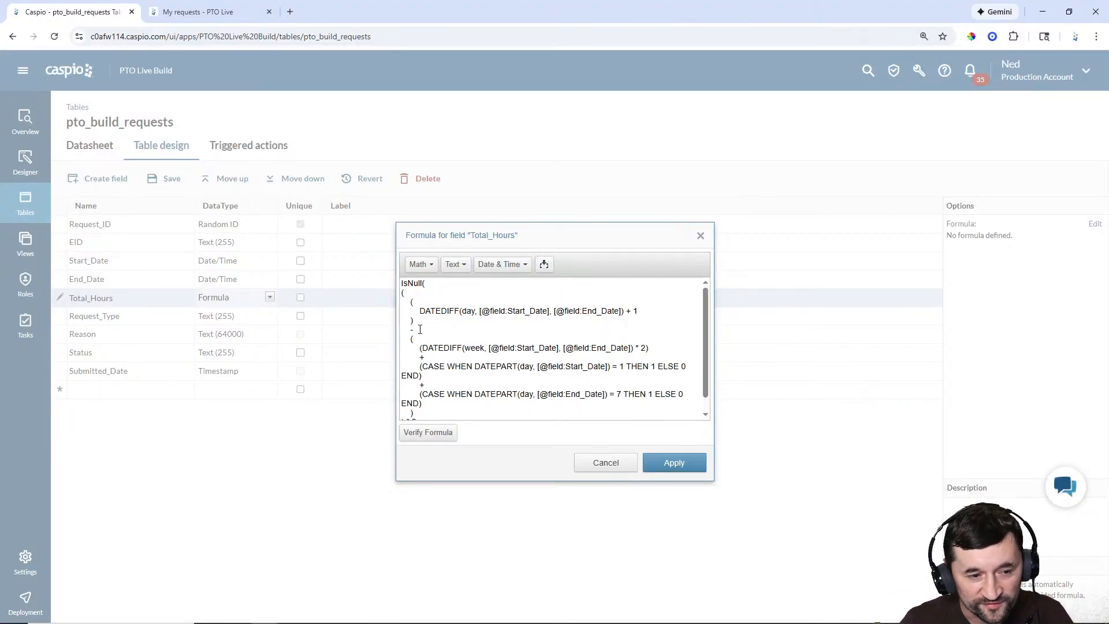
drag(422, 328, 384, 334)
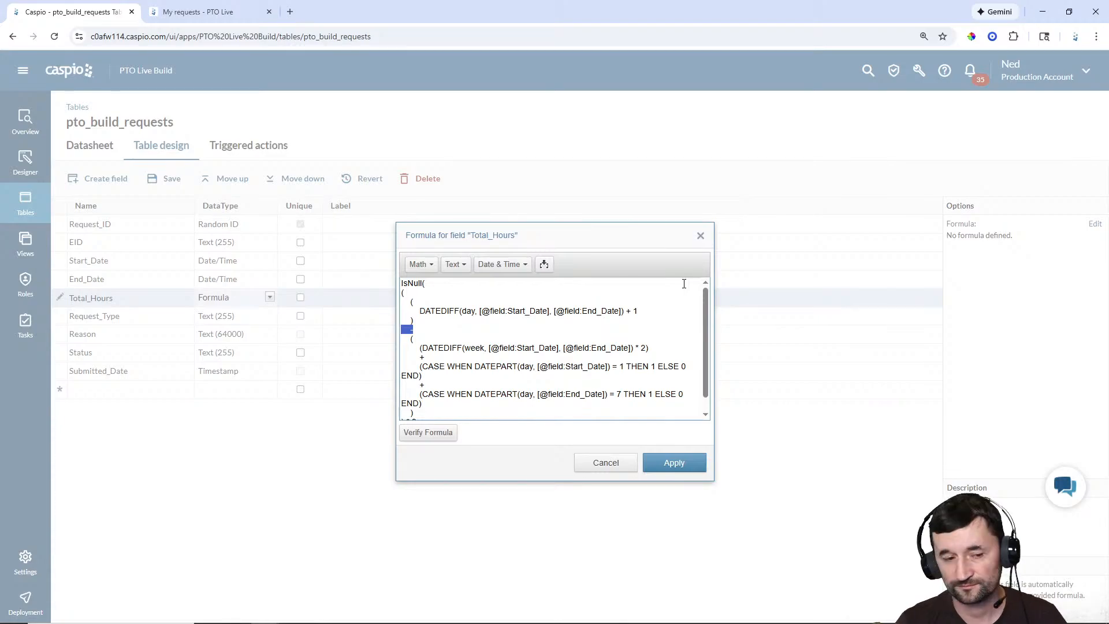
click(498, 329)
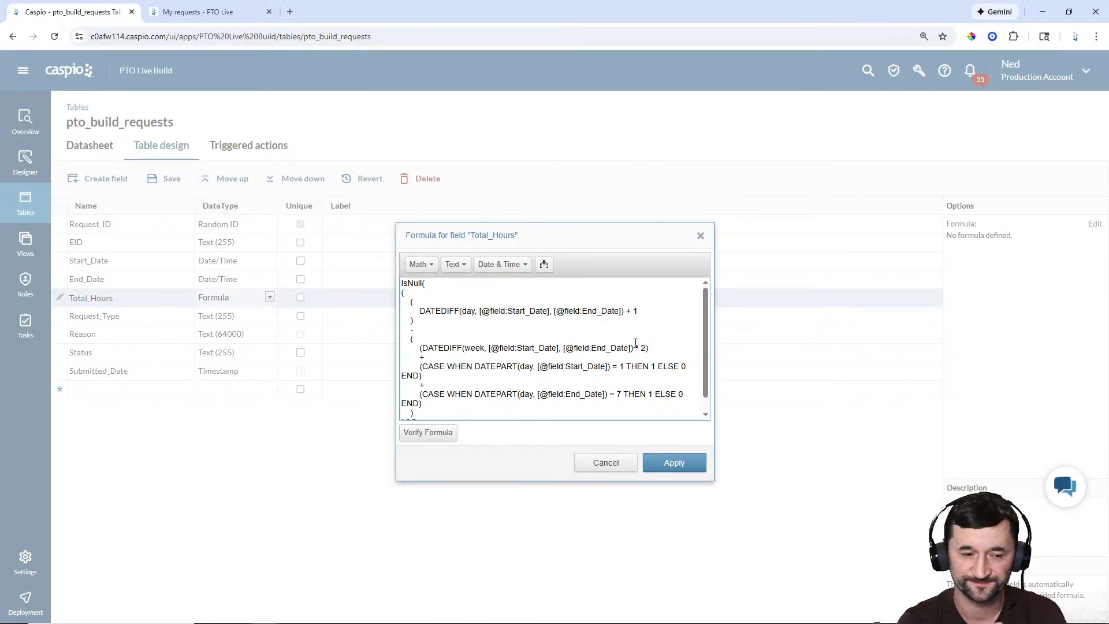
scroll(496, 376, down, 1)
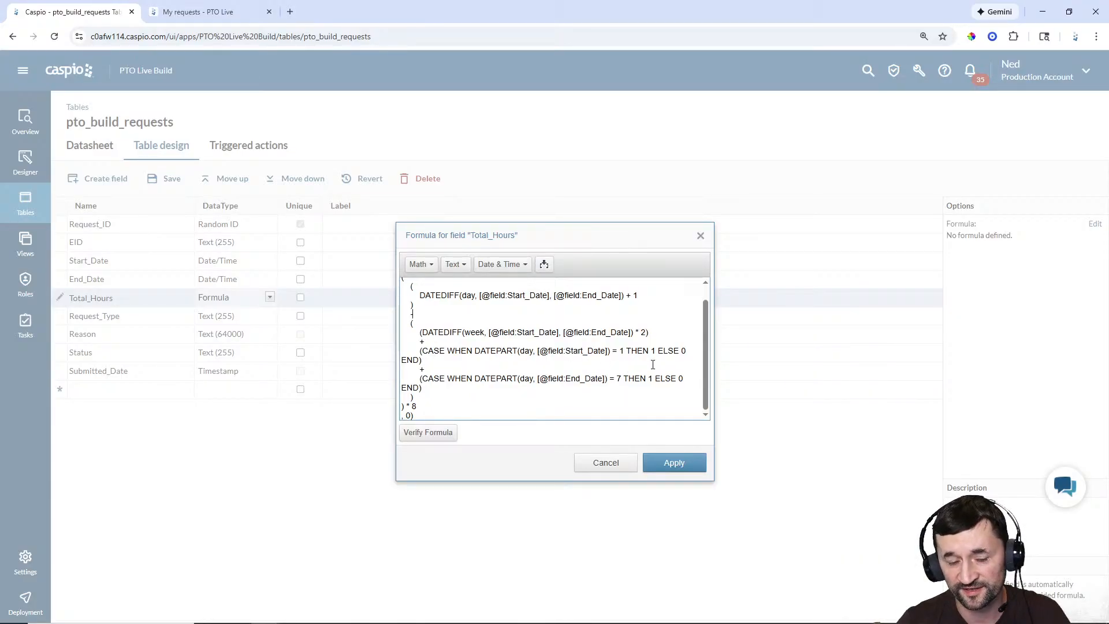
double_click(623, 351)
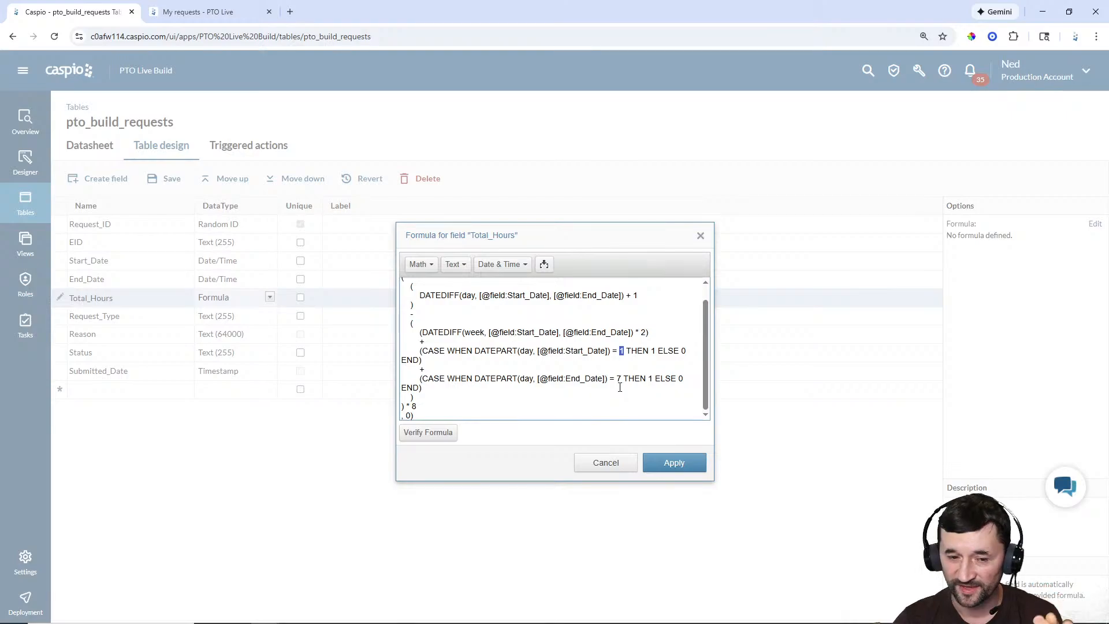
double_click(618, 380)
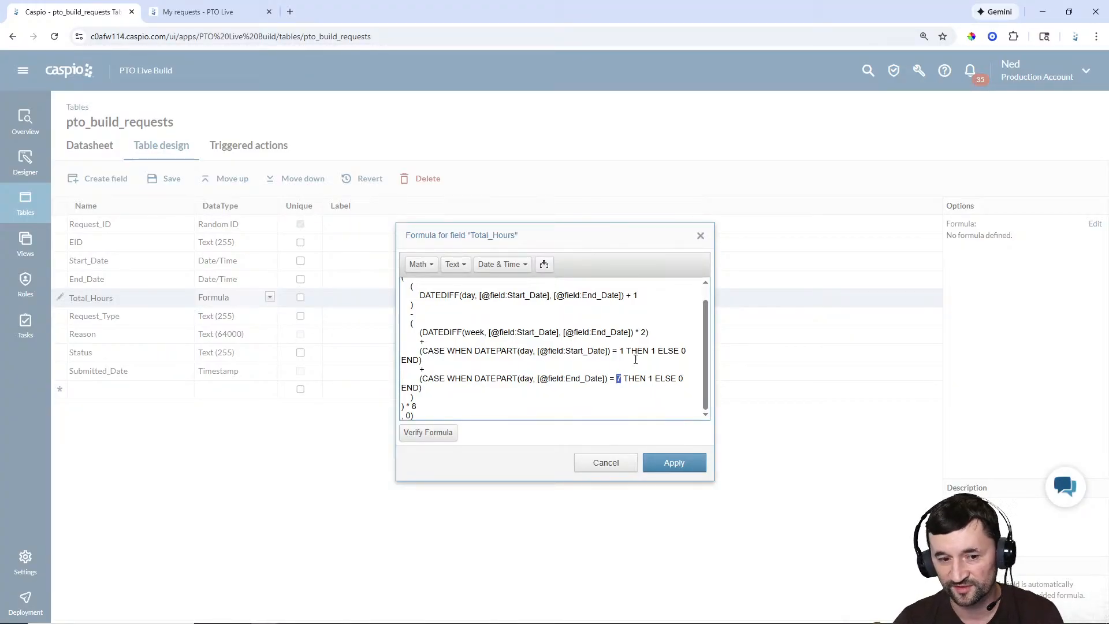
click(624, 361)
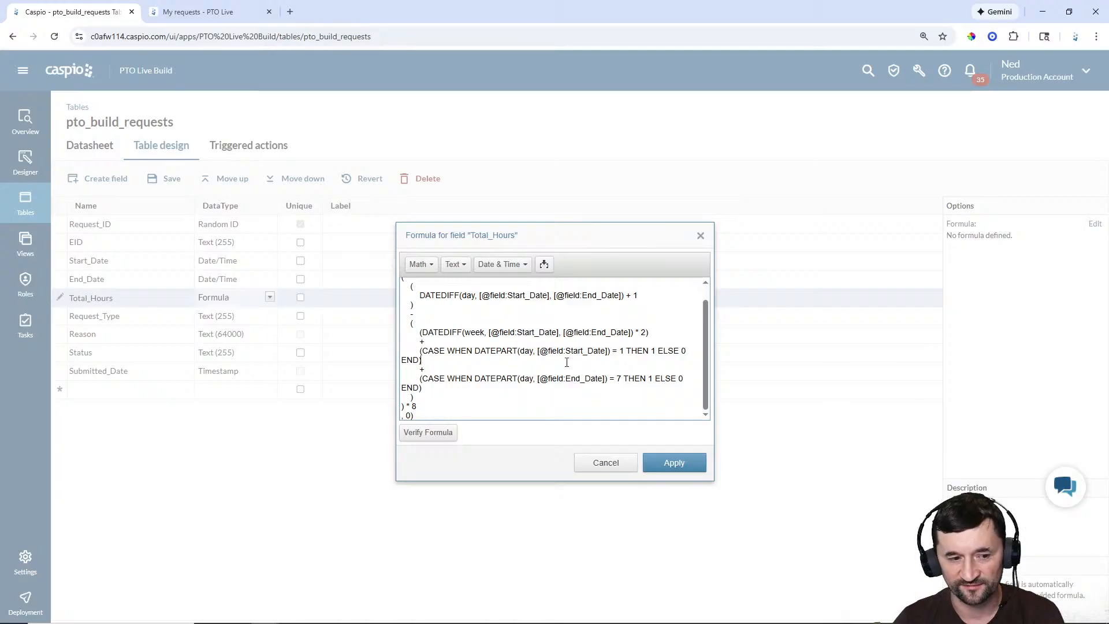
double_click(407, 406)
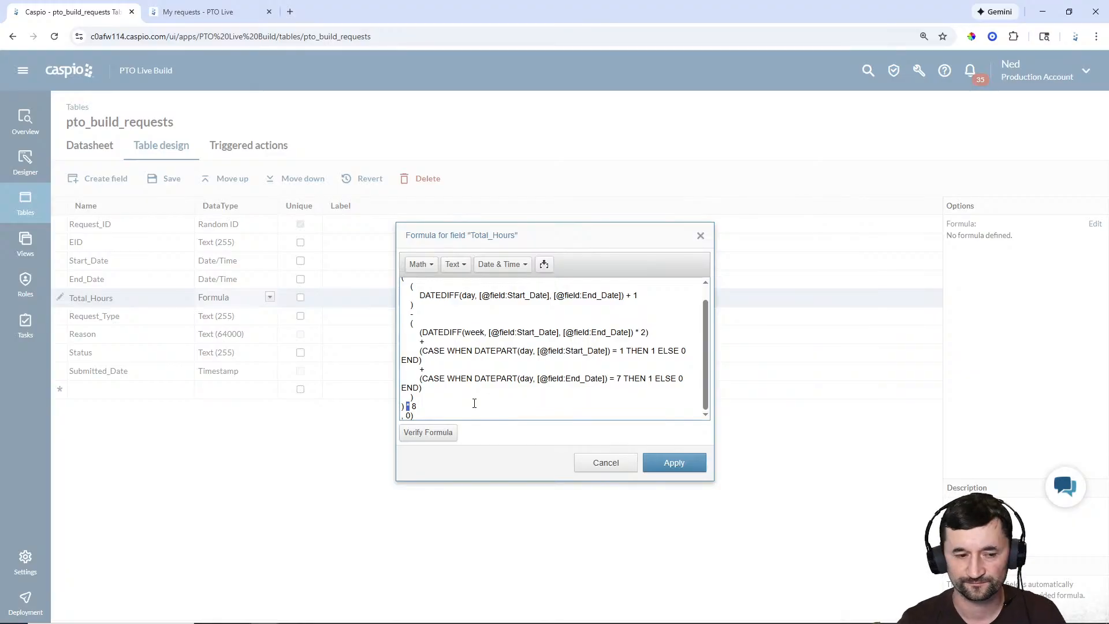
click(474, 403)
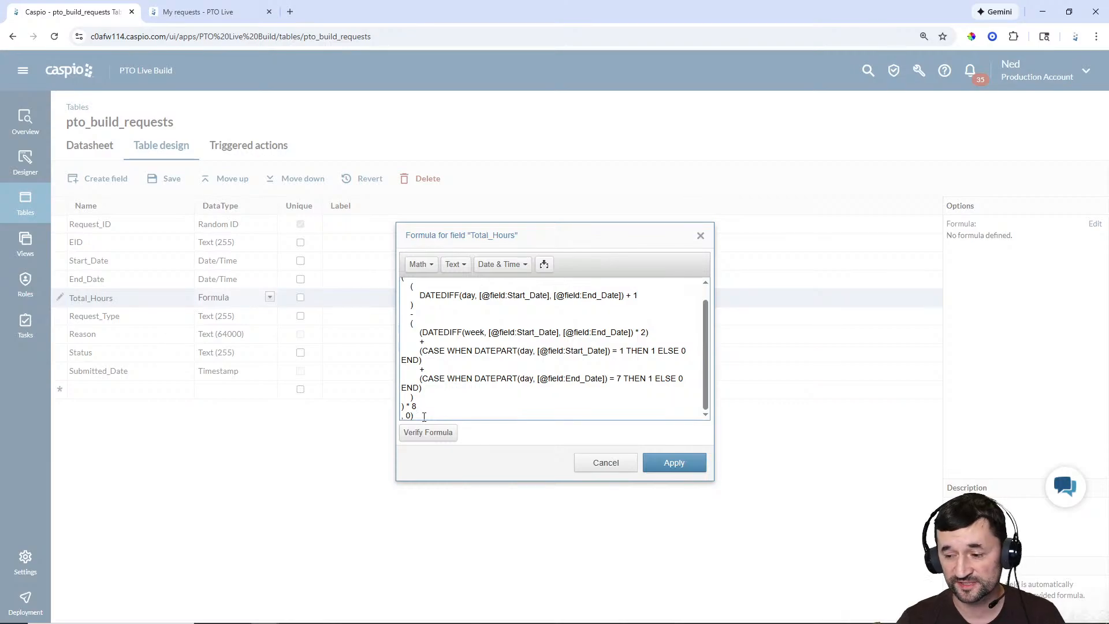
drag(424, 416, 384, 285)
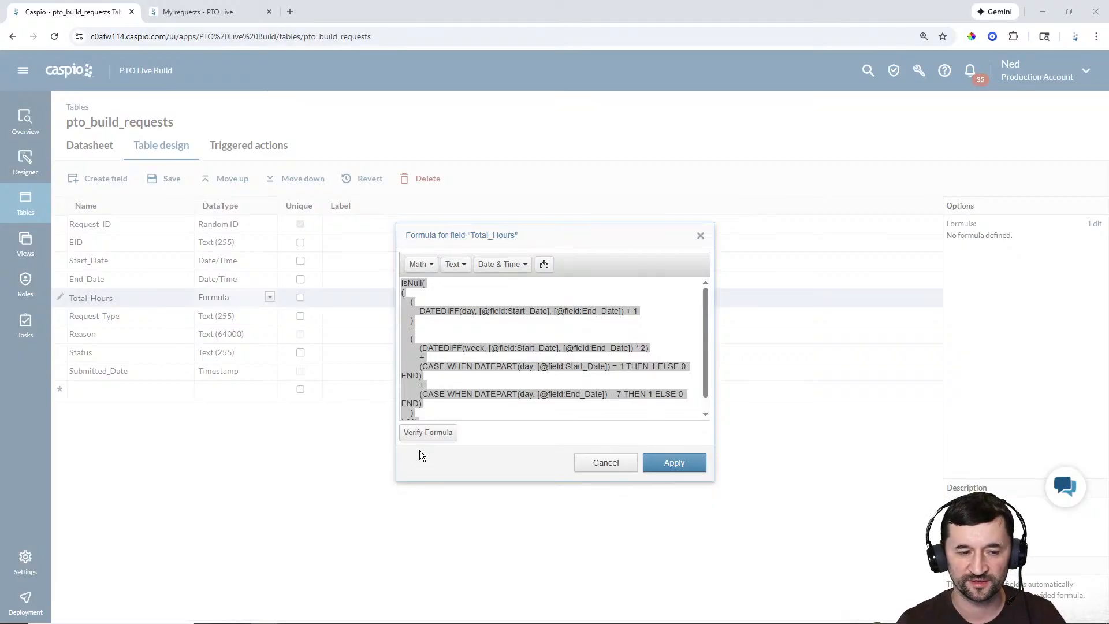
Step: Verify and apply the Total_Hours formula, save the table, and accept the data type conversion
click(453, 405)
scroll(494, 286, down, 1)
scroll(514, 324, up, 1)
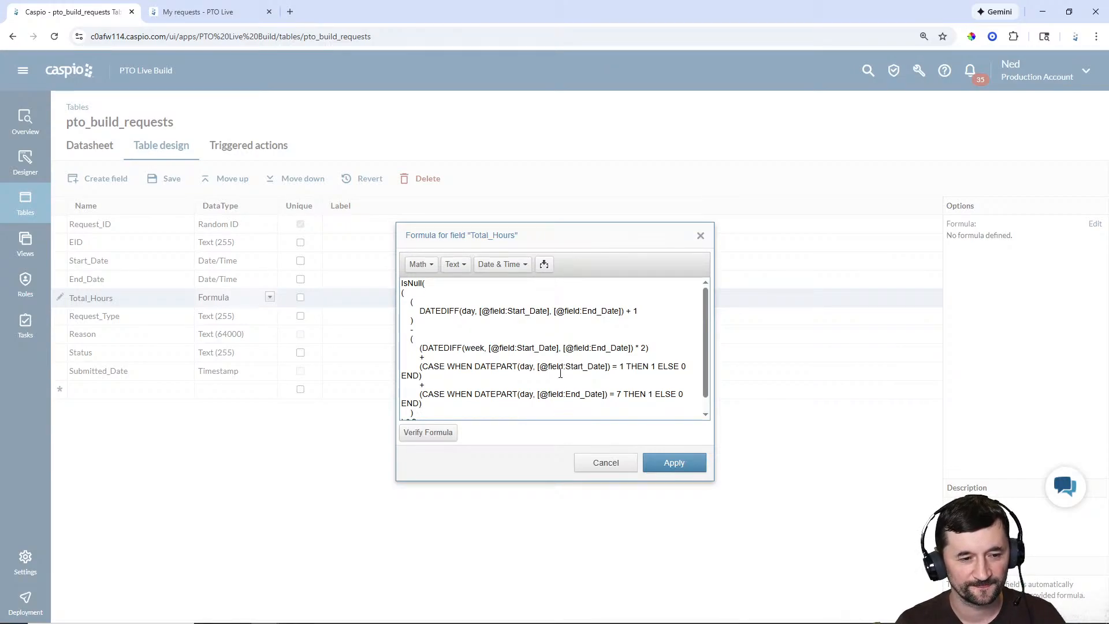
click(436, 434)
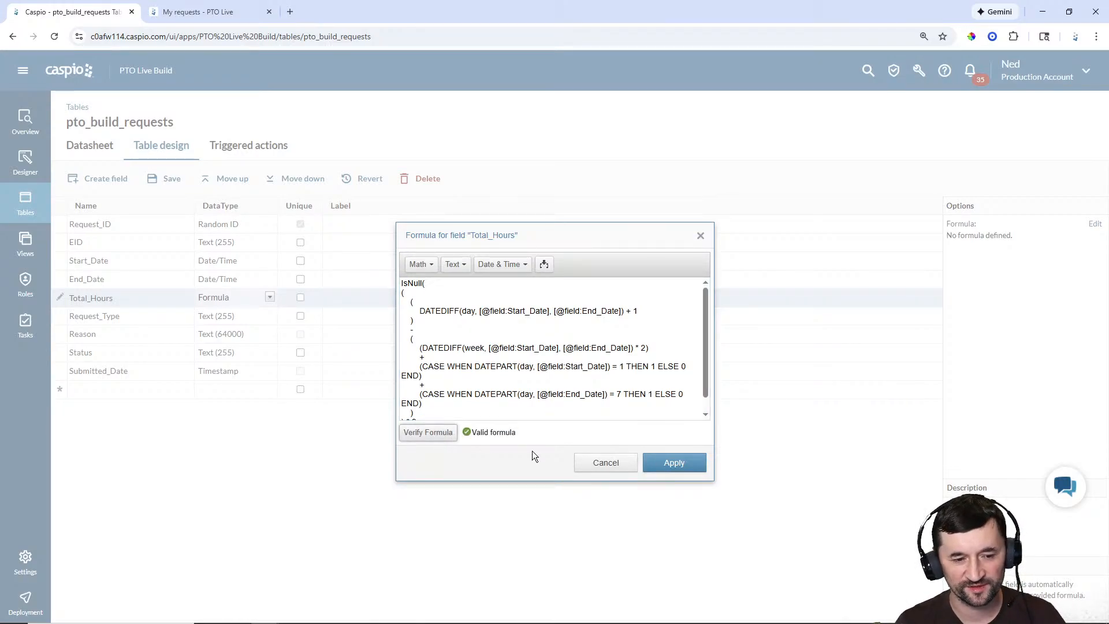
click(670, 462)
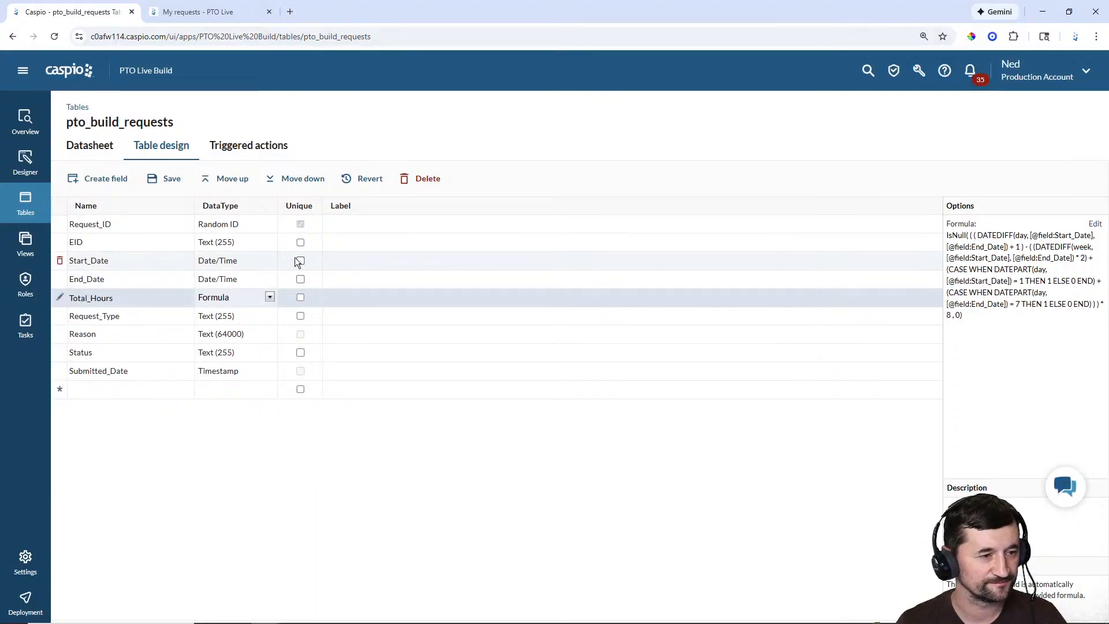
click(171, 180)
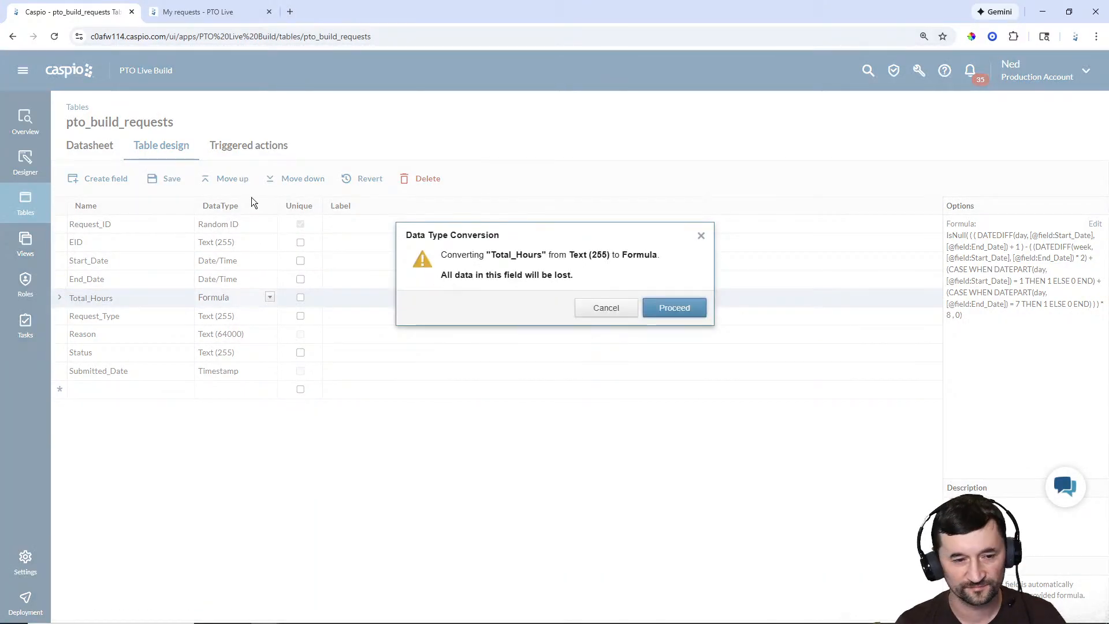
click(669, 310)
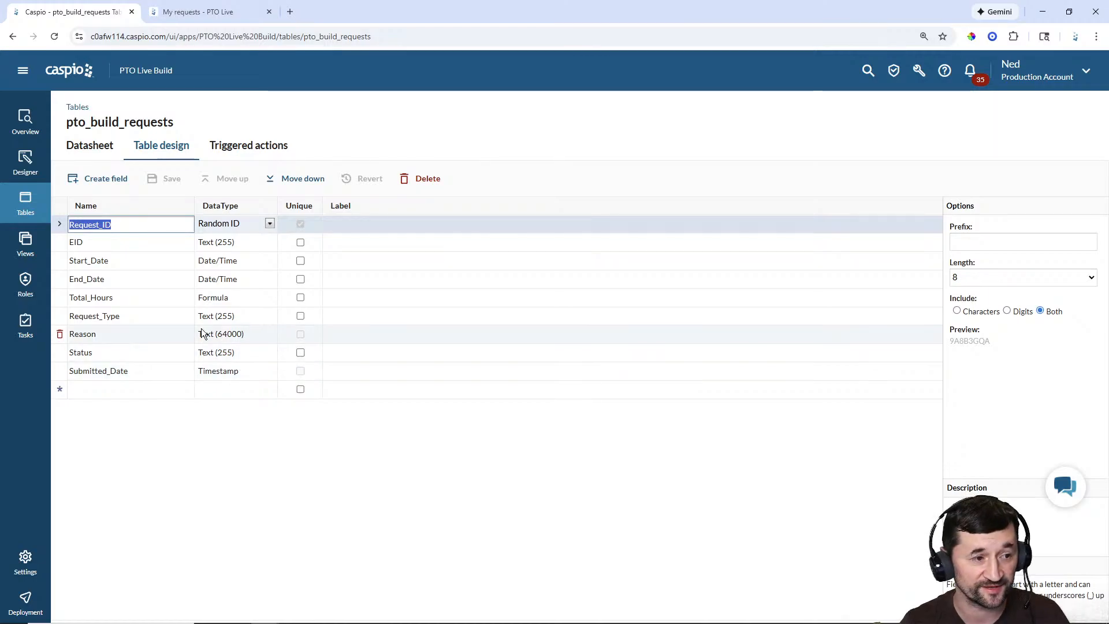
Step: Browse the request tables, including pto_build_request_status, then go to the app's Roles page
click(33, 198)
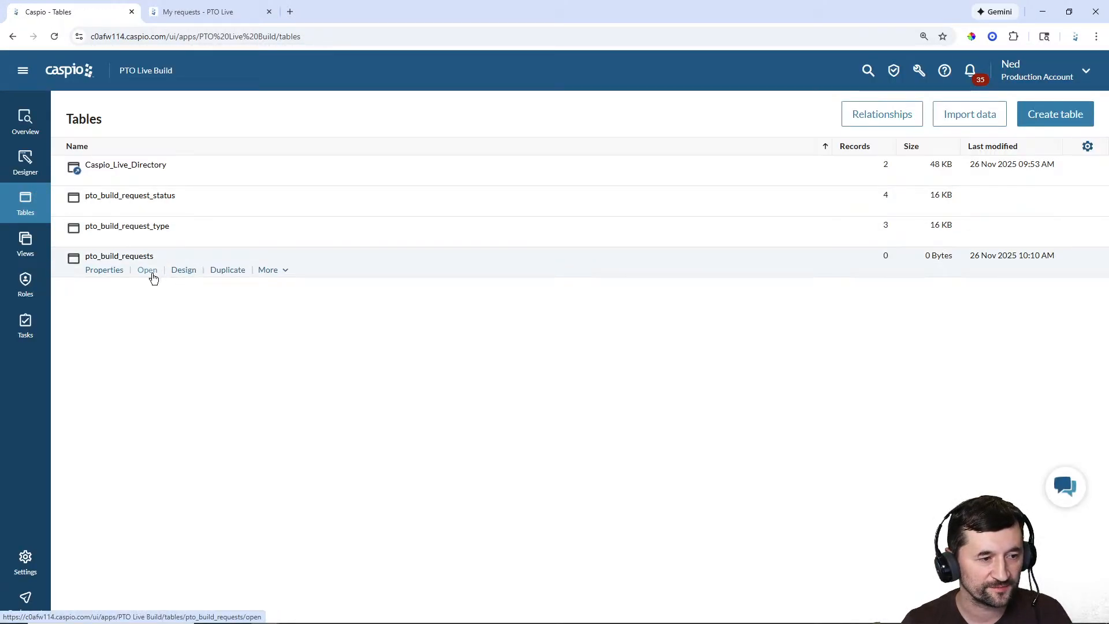
click(152, 273)
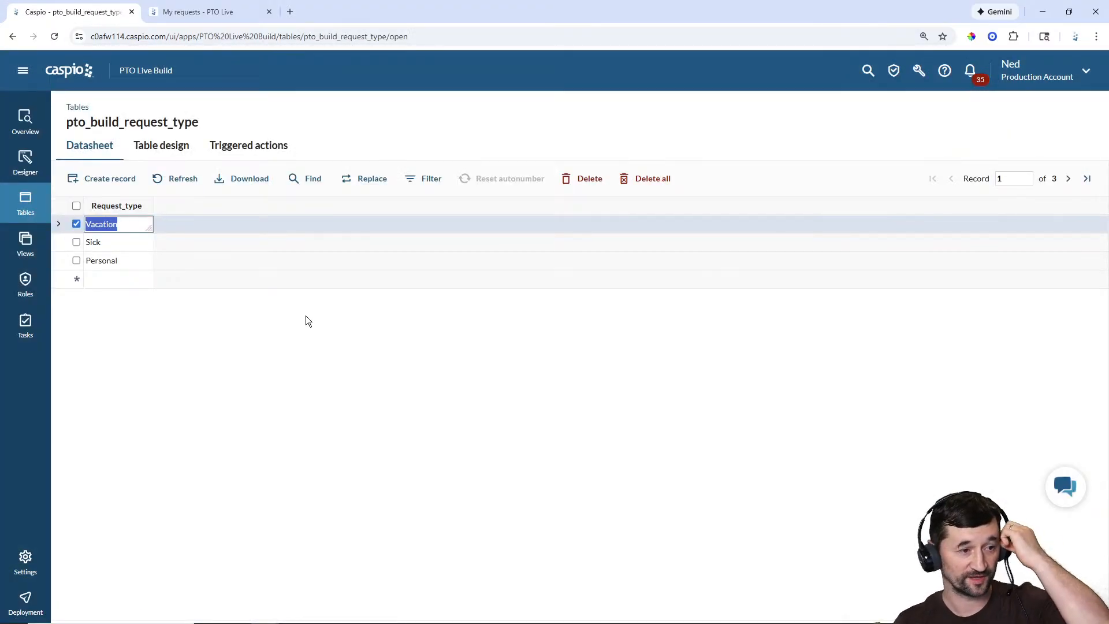
click(32, 207)
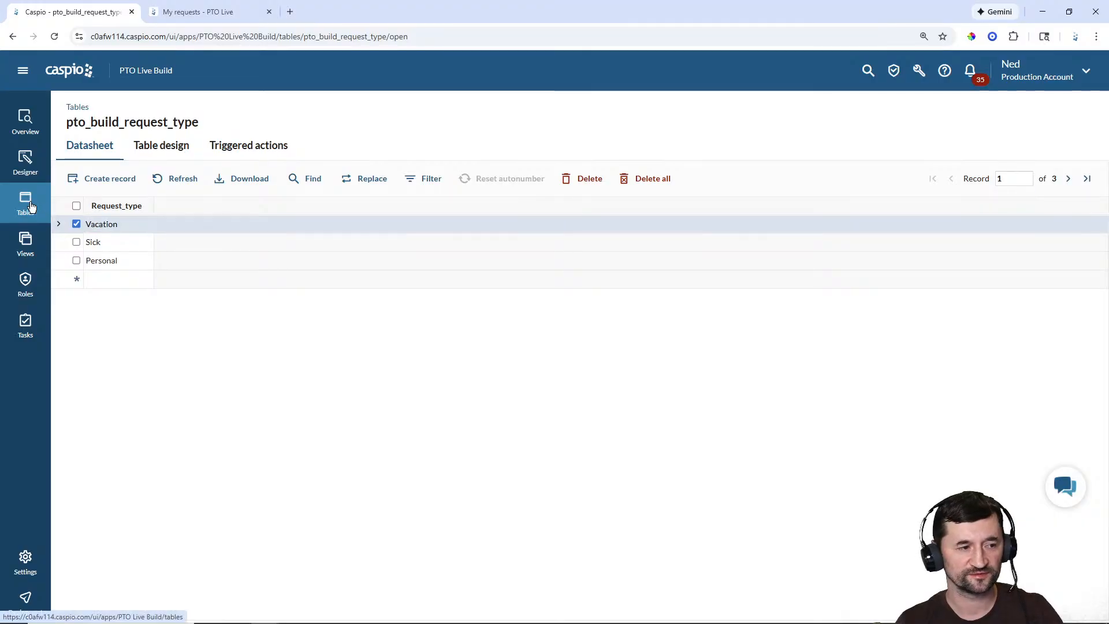
click(152, 212)
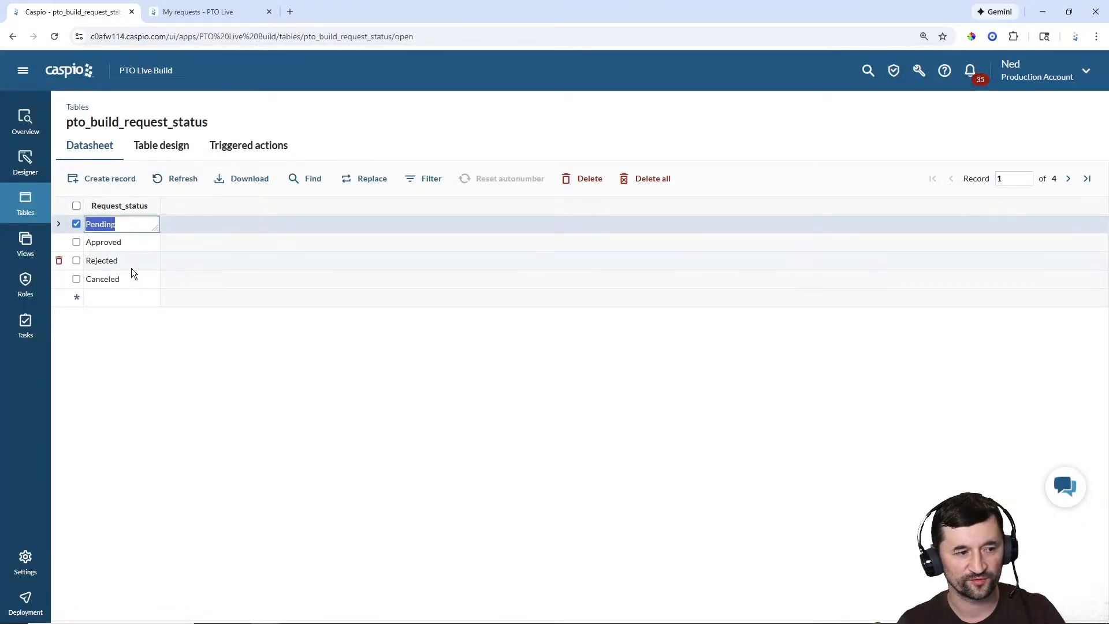
click(25, 204)
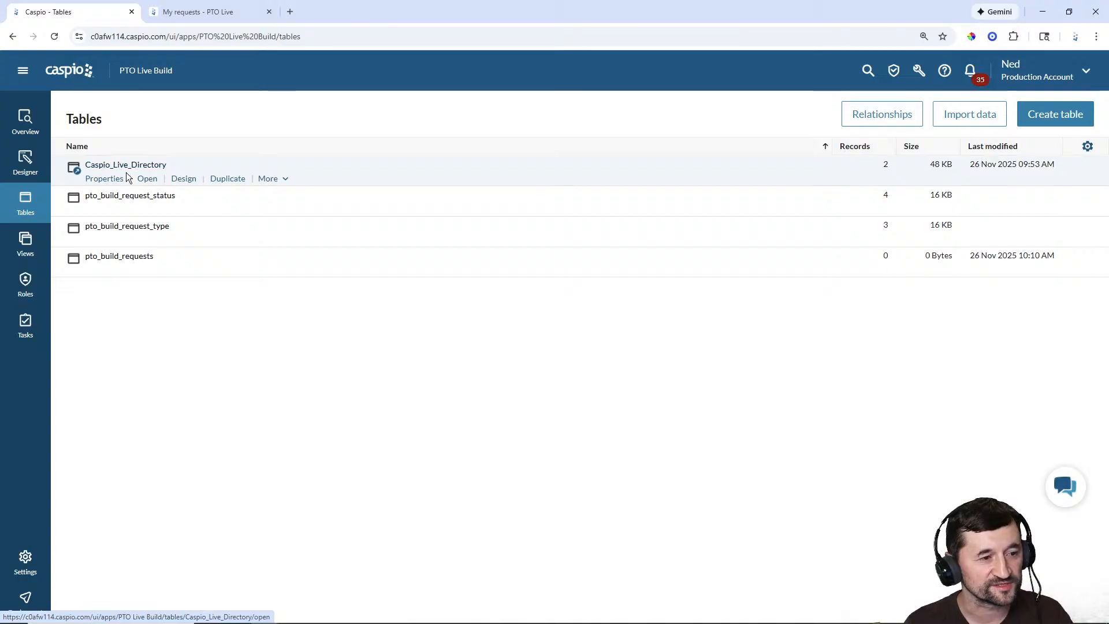
click(23, 287)
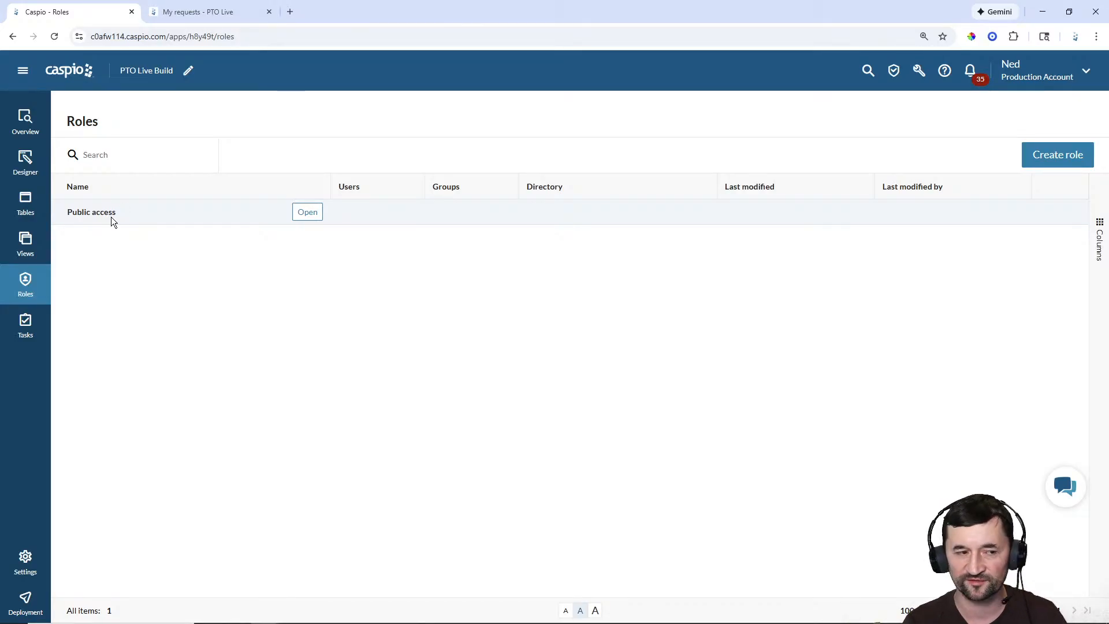
Step: Create an Employees role linked to Caspio_Live_Directory
click(1052, 157)
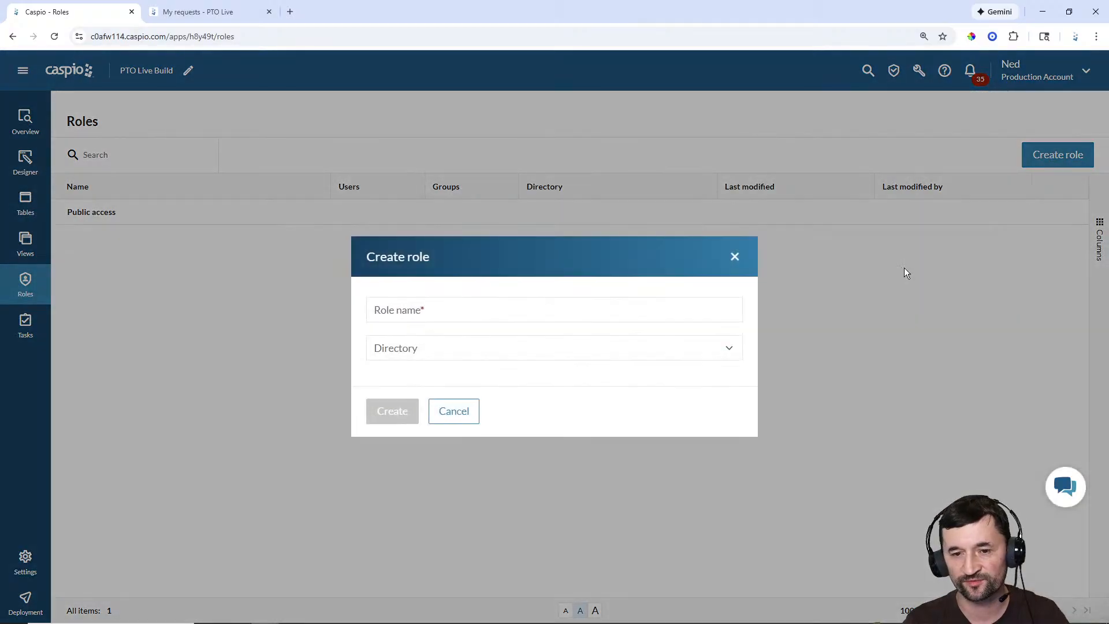
click(443, 314)
text(Employees)
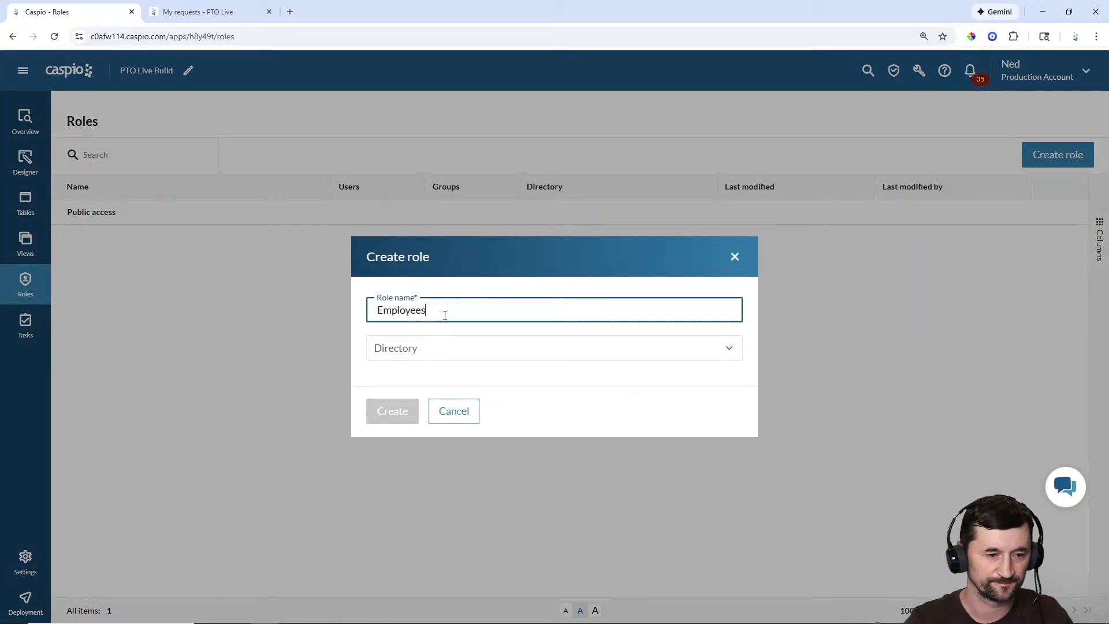
click(443, 348)
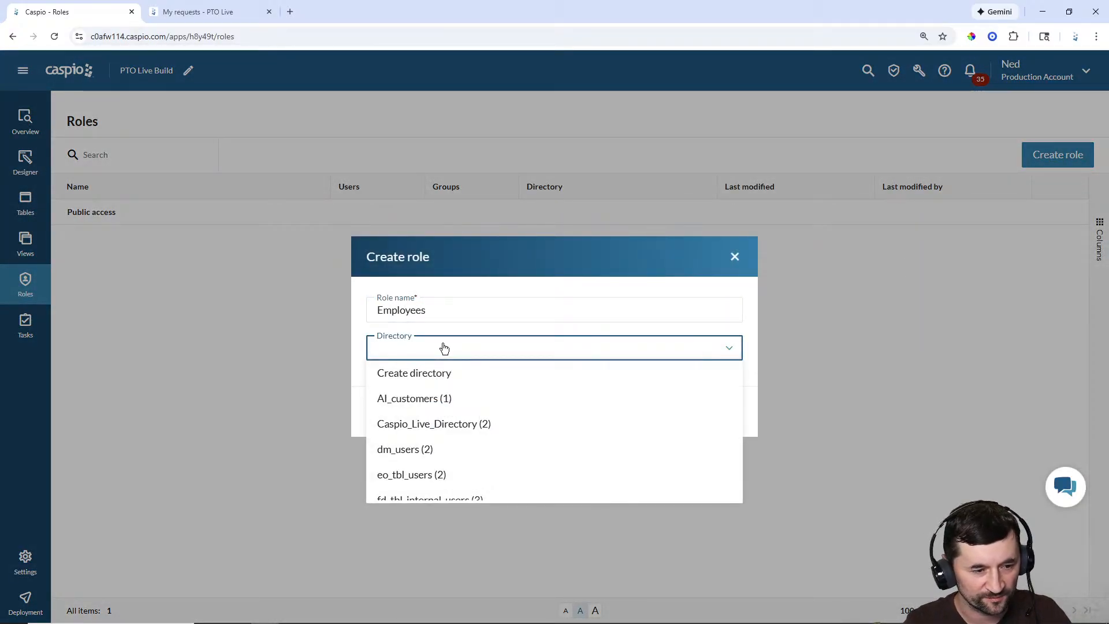
click(444, 424)
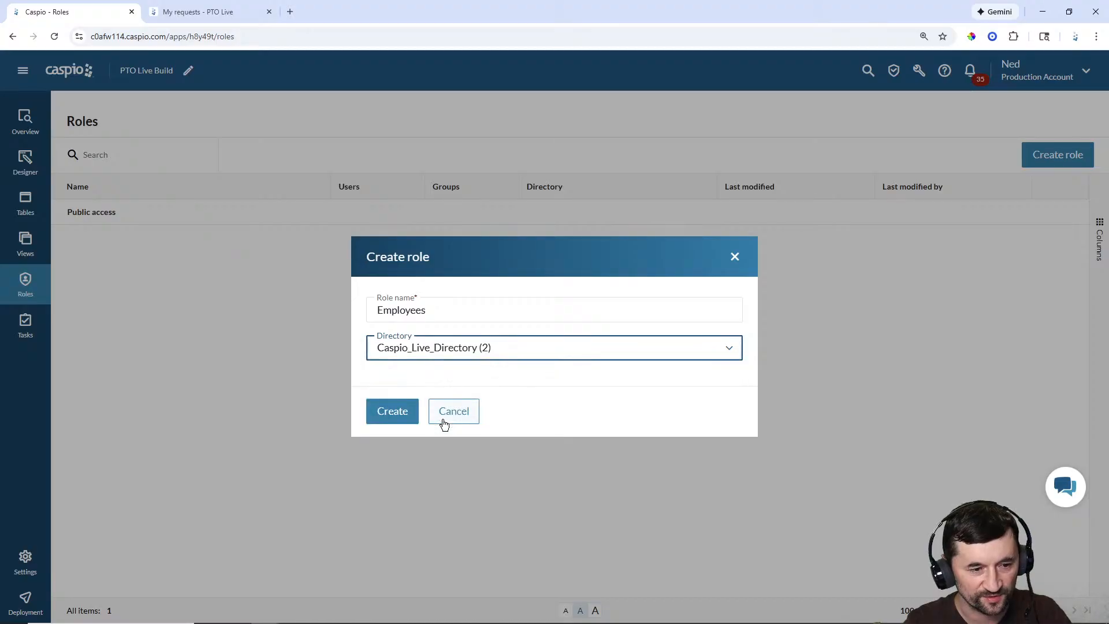
click(388, 411)
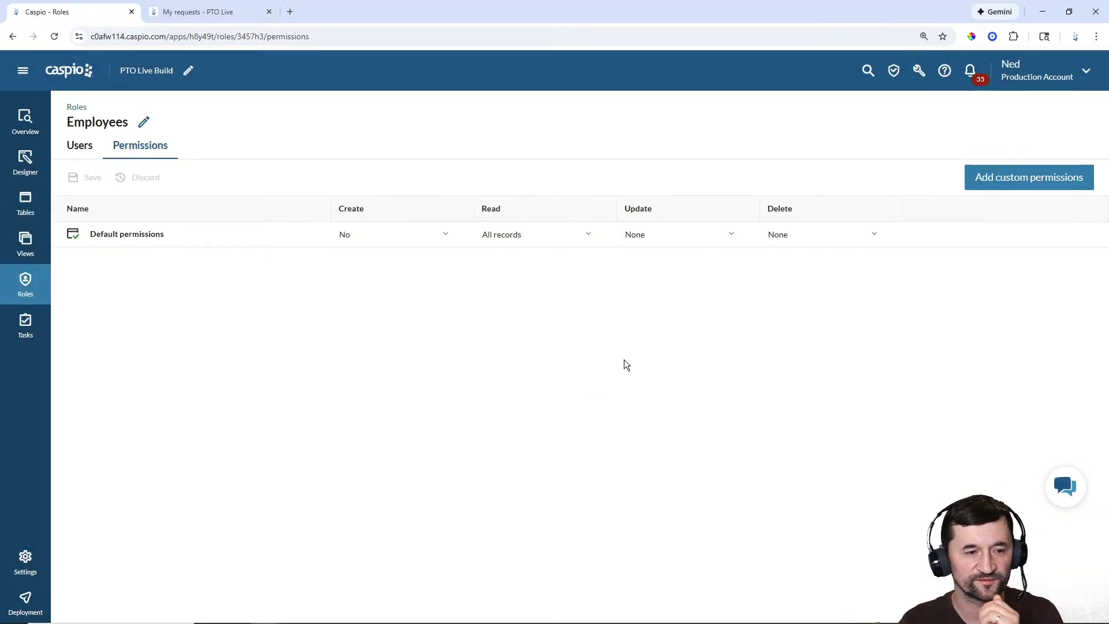
Step: Set the Employees default permissions to Create Yes and Update All records
click(404, 238)
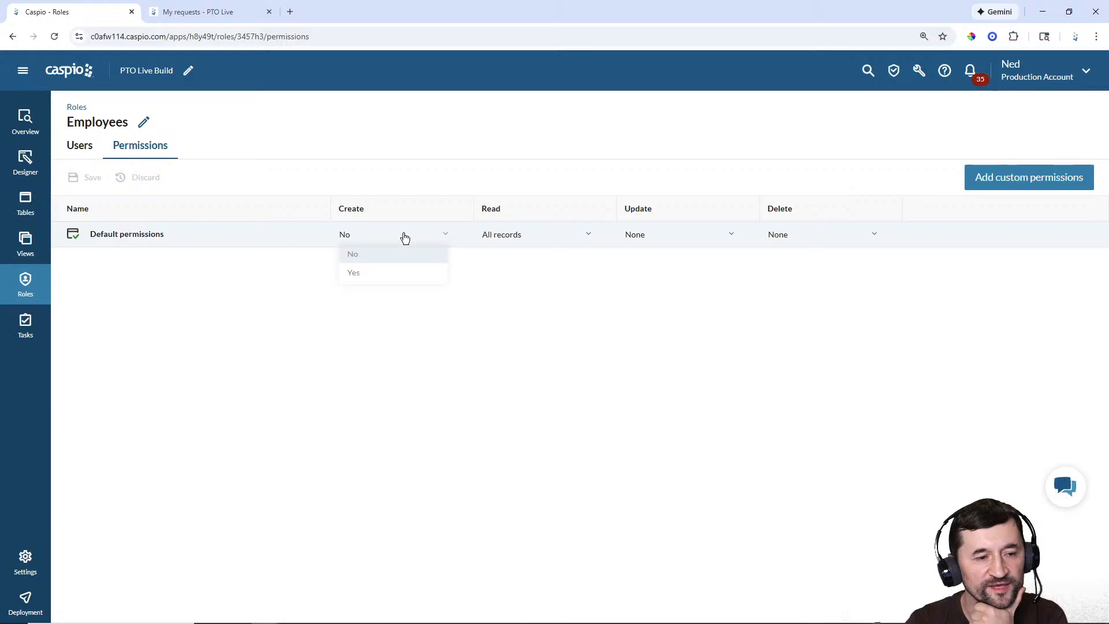
click(388, 277)
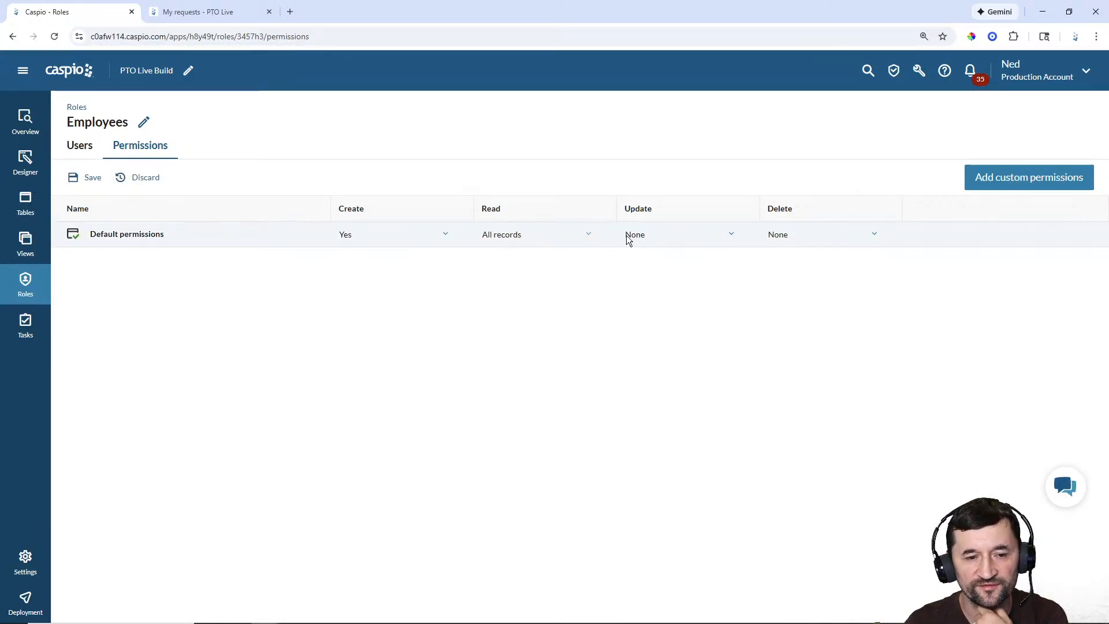
click(658, 237)
click(653, 277)
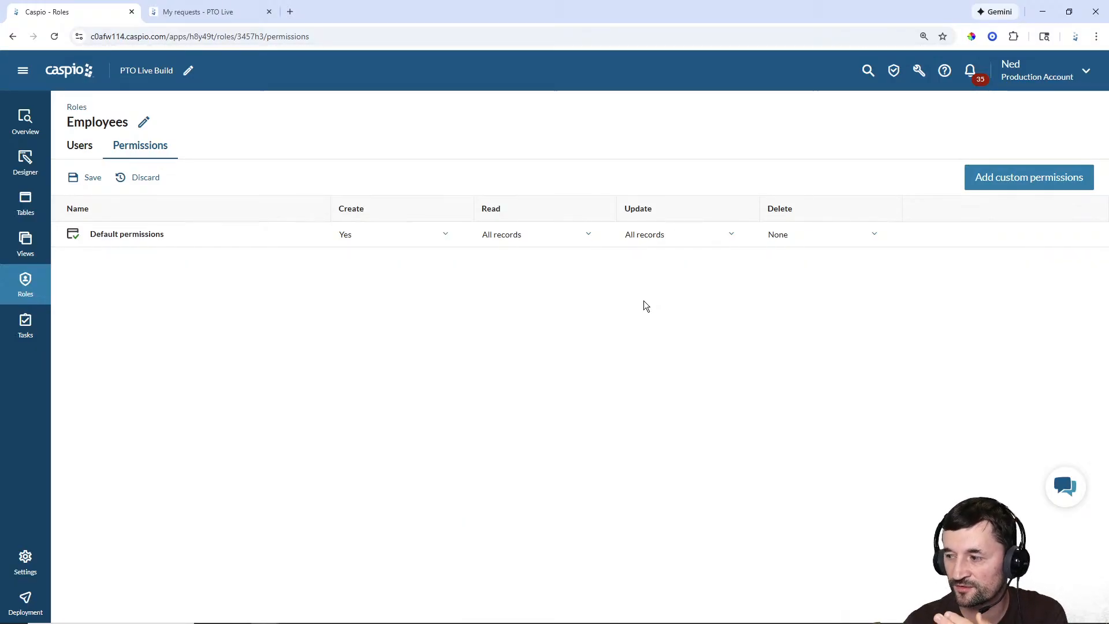
Step: Add custom permissions for pto_build_requests and allow Create
click(1024, 181)
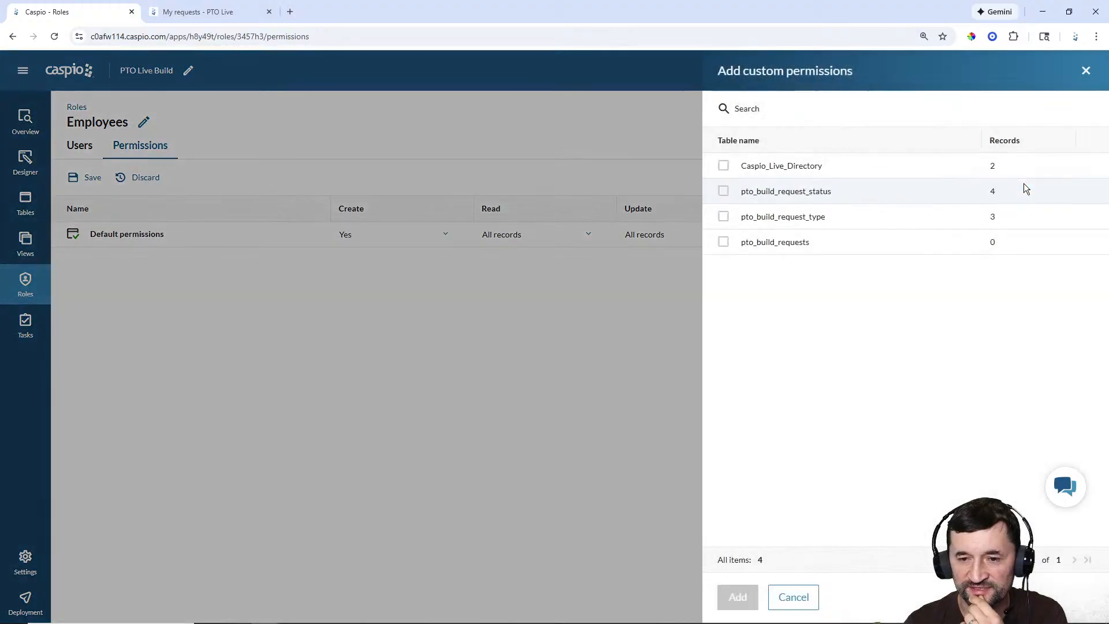
click(721, 243)
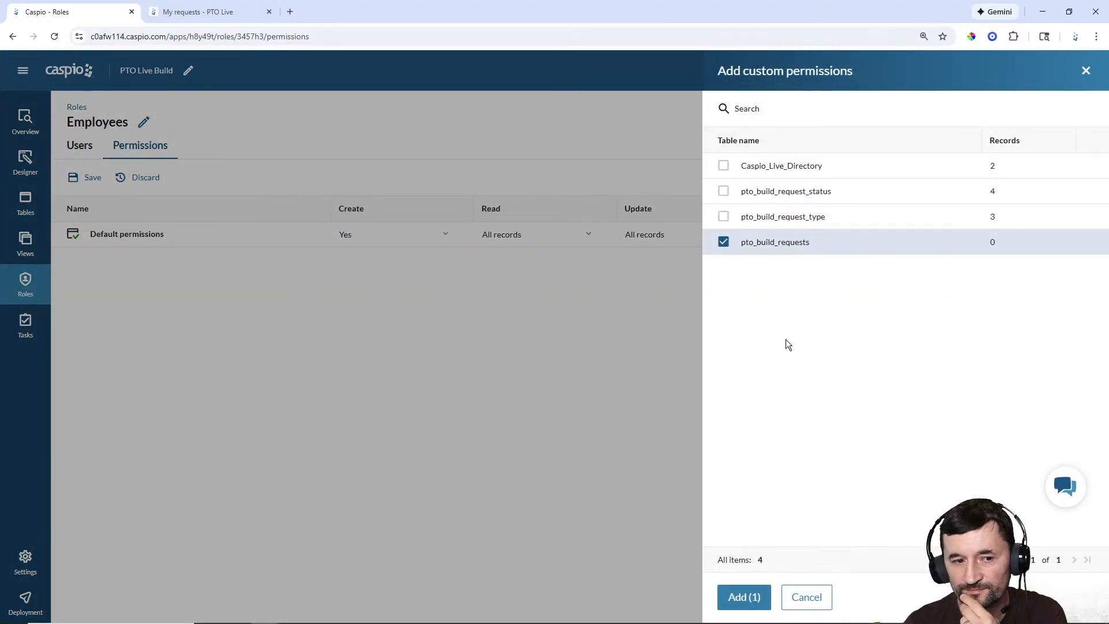
click(744, 598)
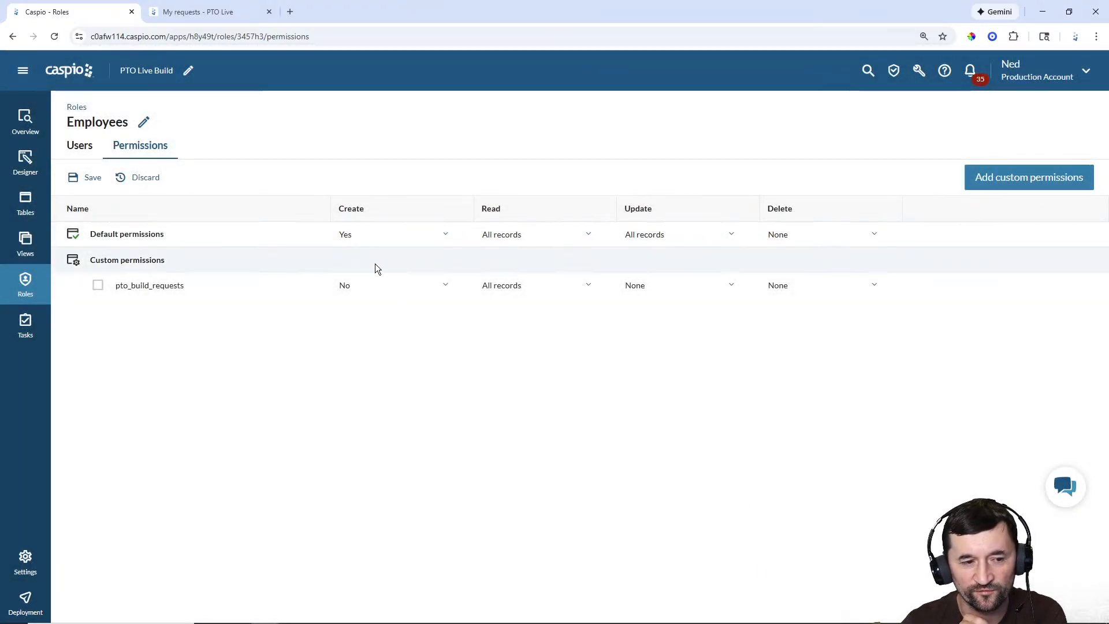
click(352, 289)
click(366, 328)
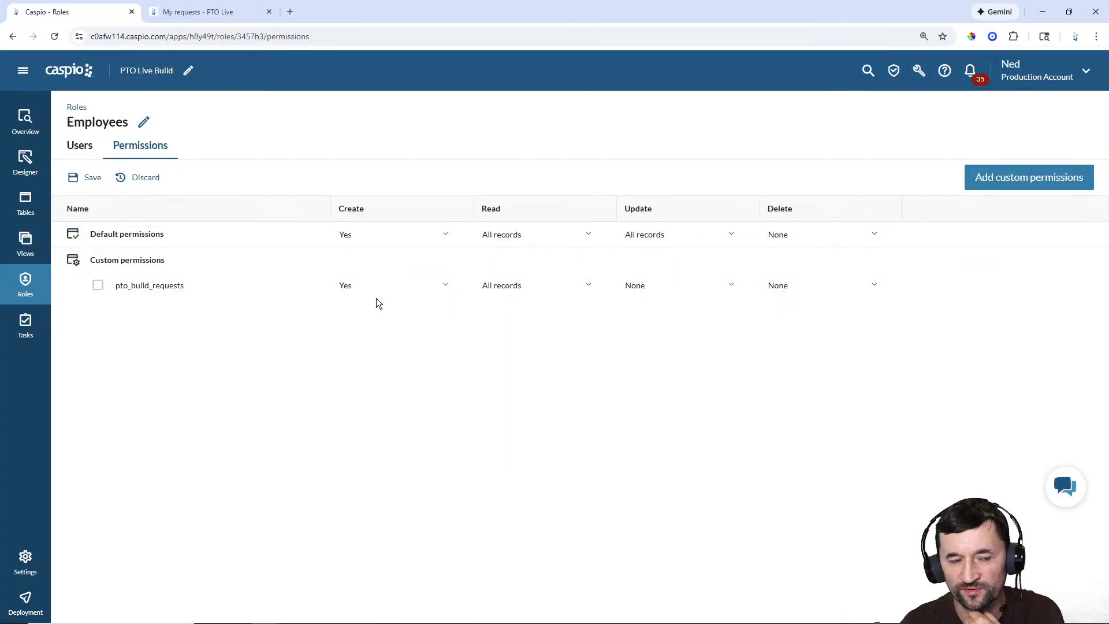
Step: Limit Read and Update to the user's own records via EID, then save the permissions
click(520, 286)
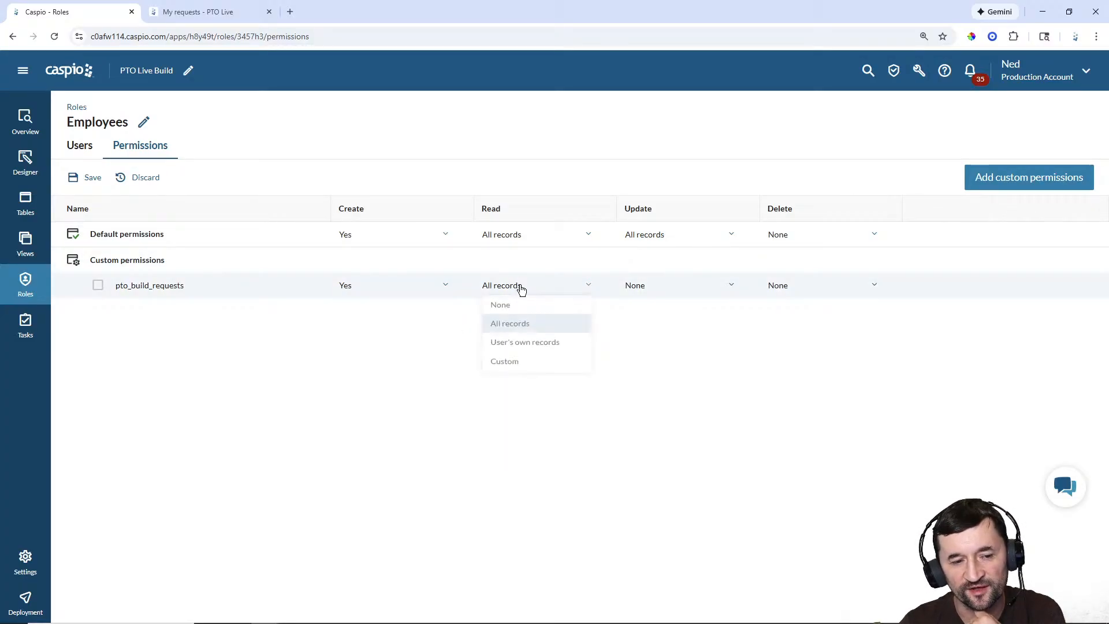
click(522, 348)
click(520, 349)
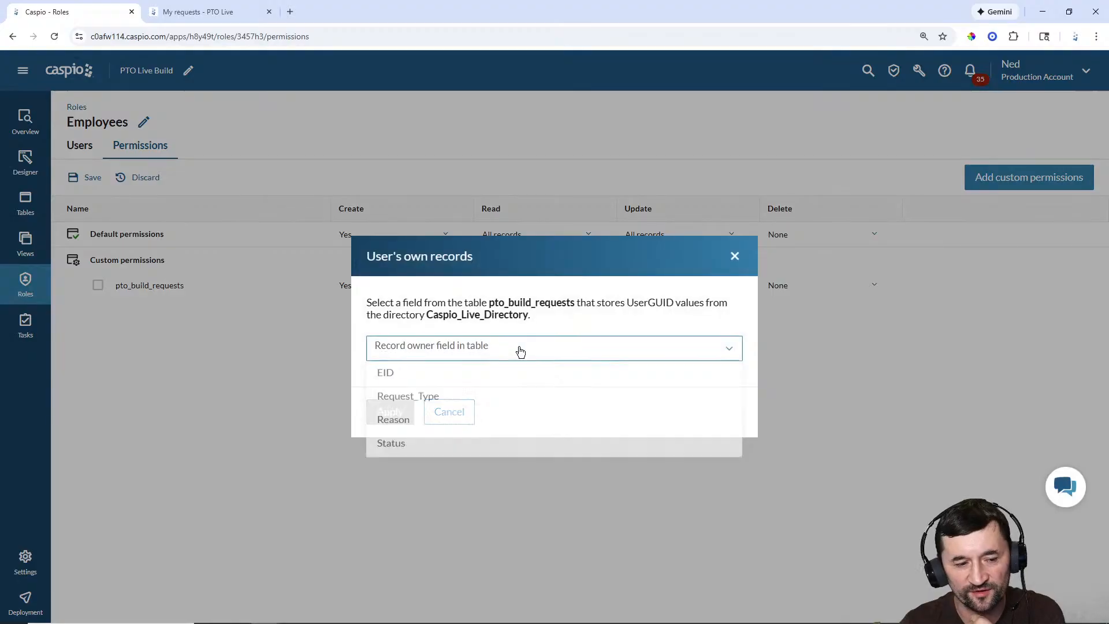
click(485, 372)
click(389, 412)
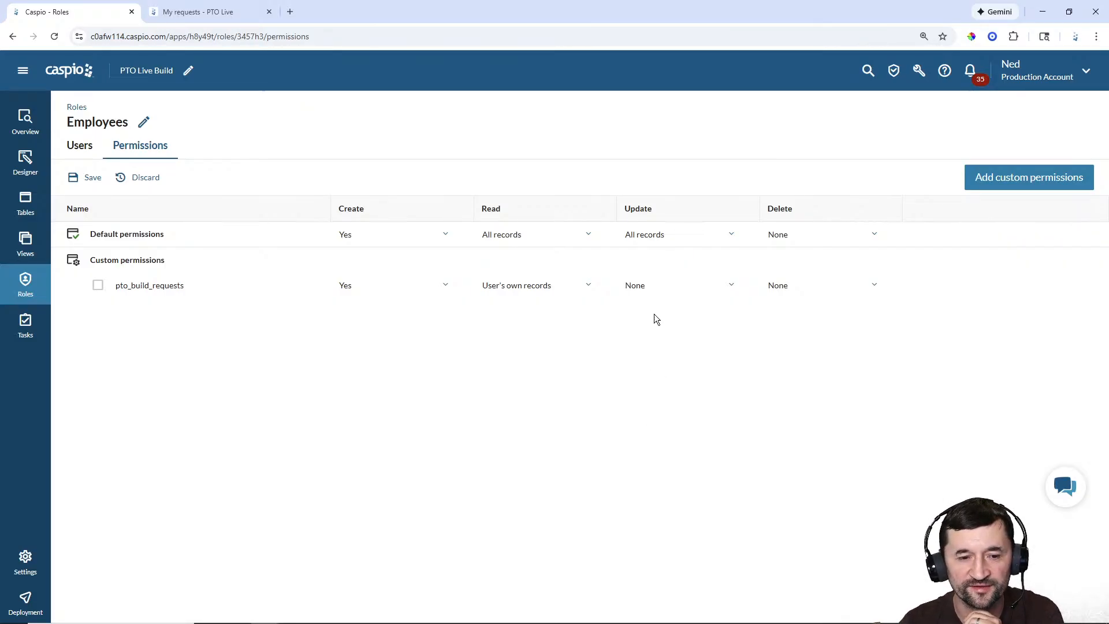
click(652, 285)
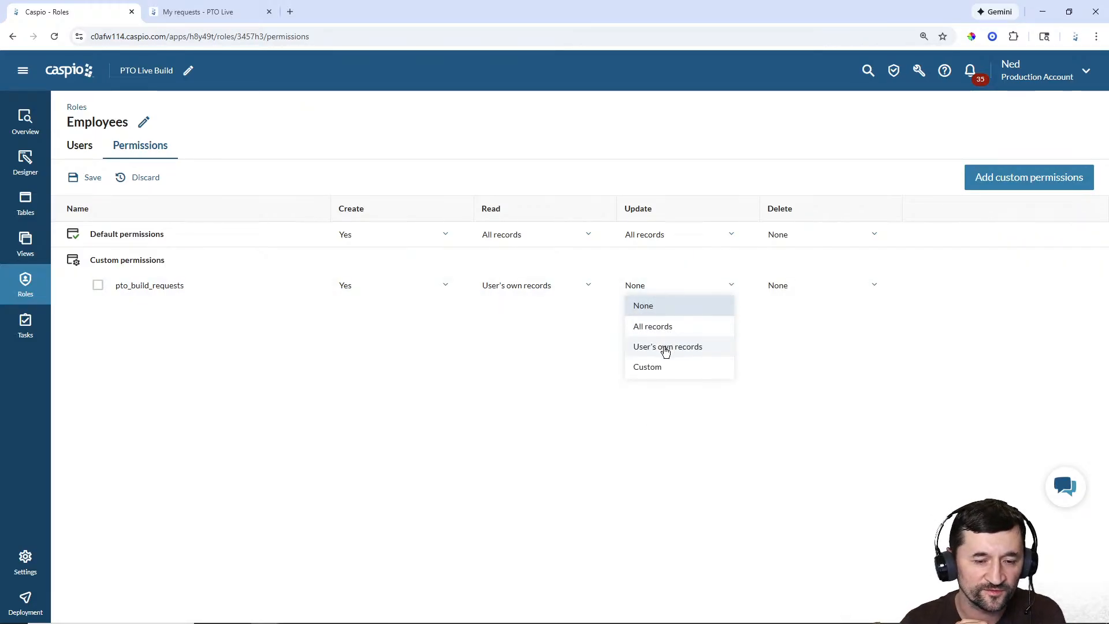
click(665, 347)
click(478, 349)
click(428, 376)
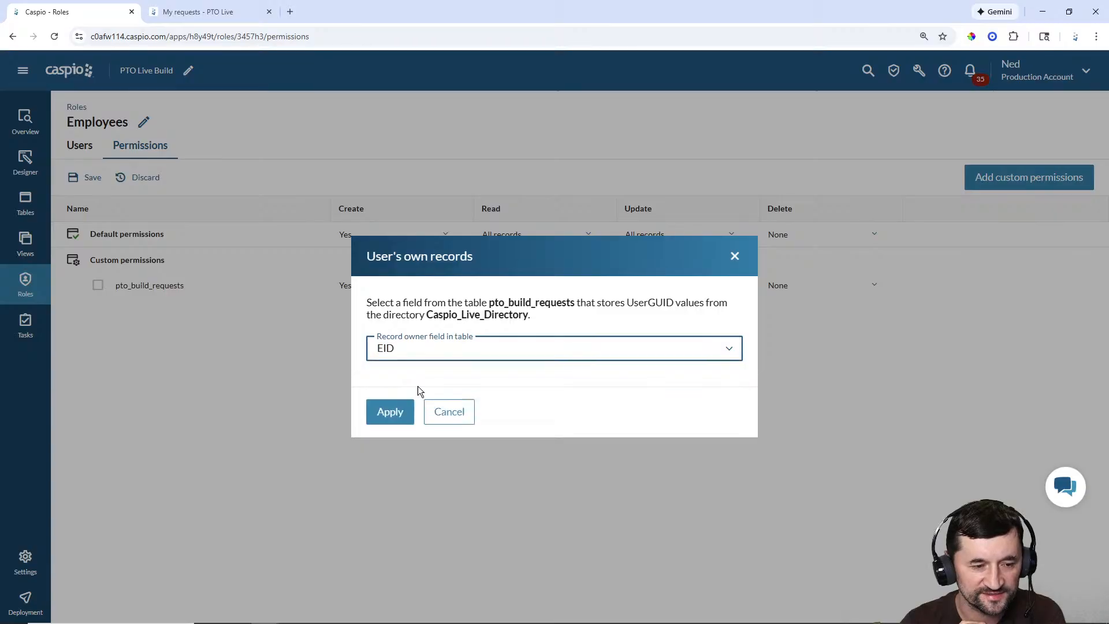
click(391, 411)
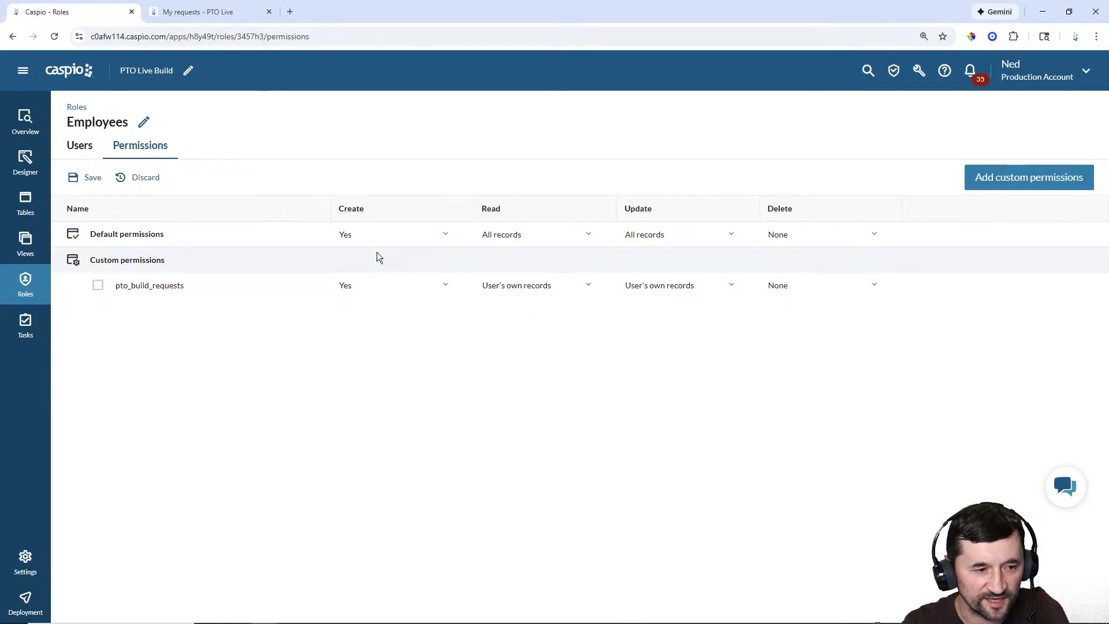
click(99, 179)
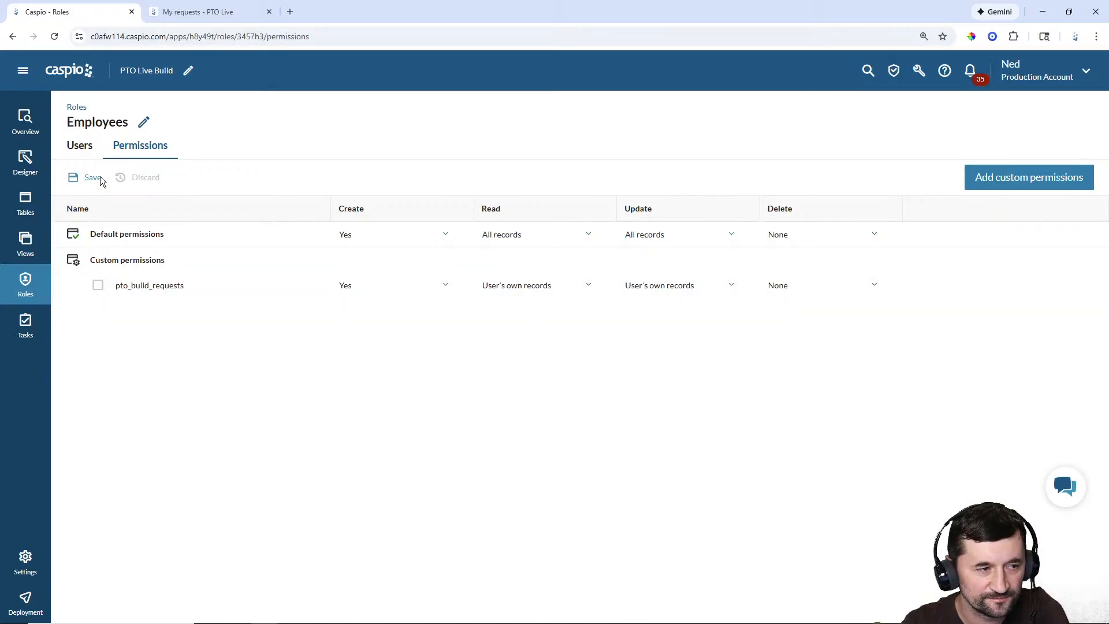
Step: Add the employee directory user to the Employees role and return to the Roles list
click(80, 146)
click(653, 114)
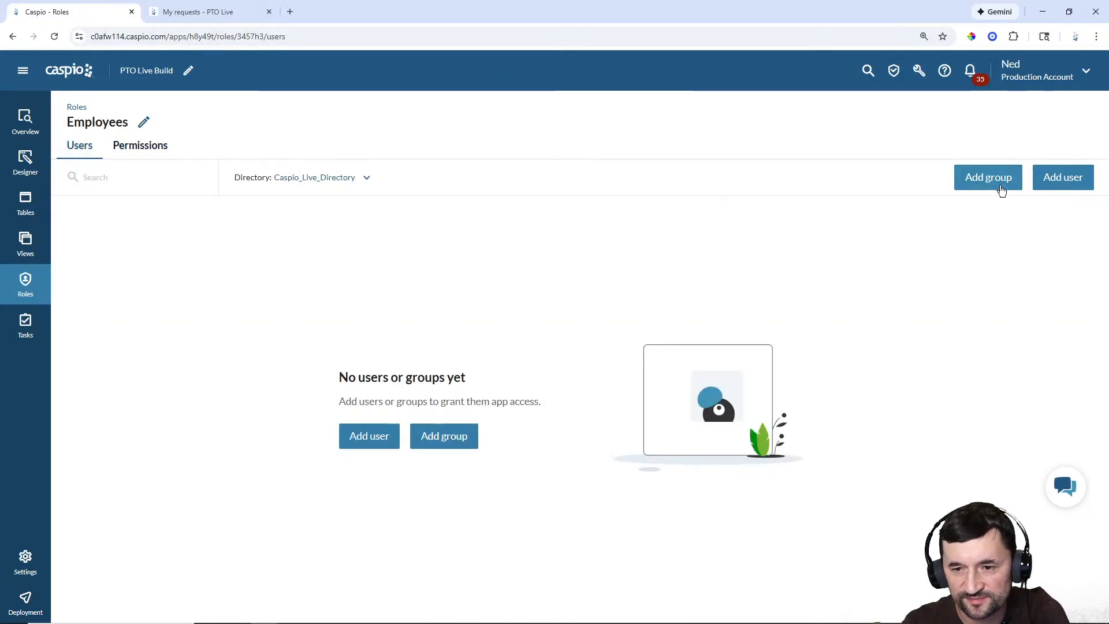
click(1067, 178)
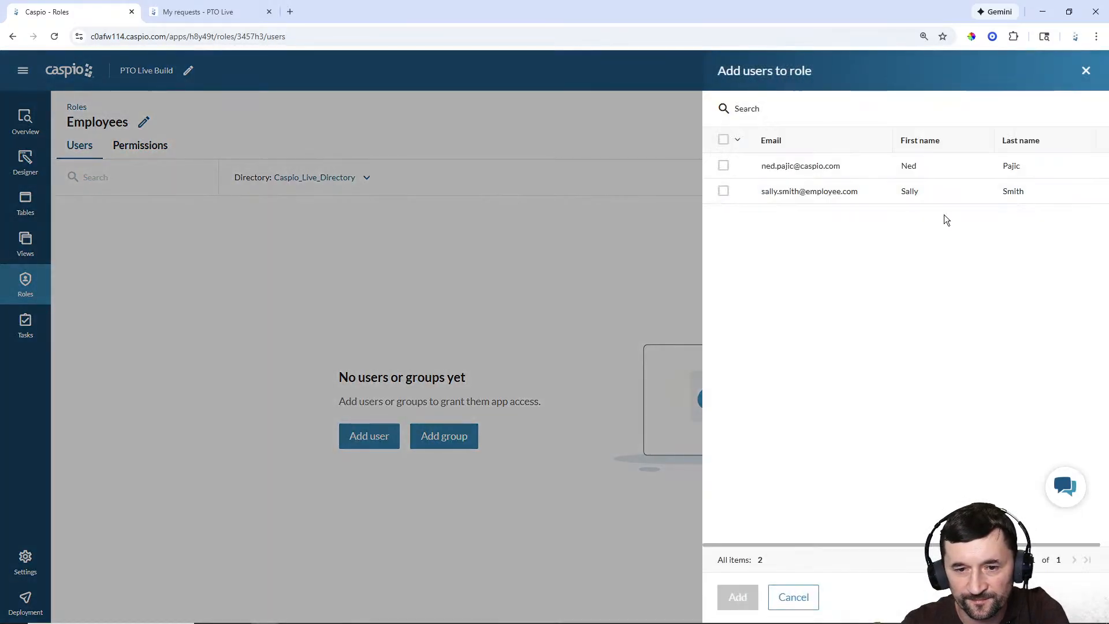
click(724, 191)
click(738, 597)
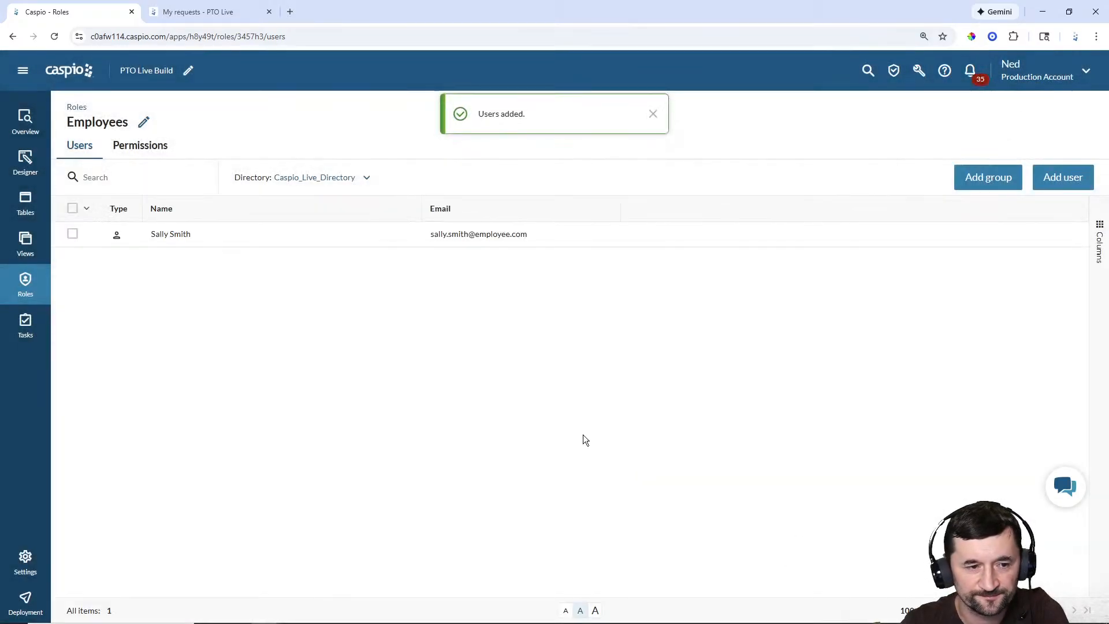
click(653, 114)
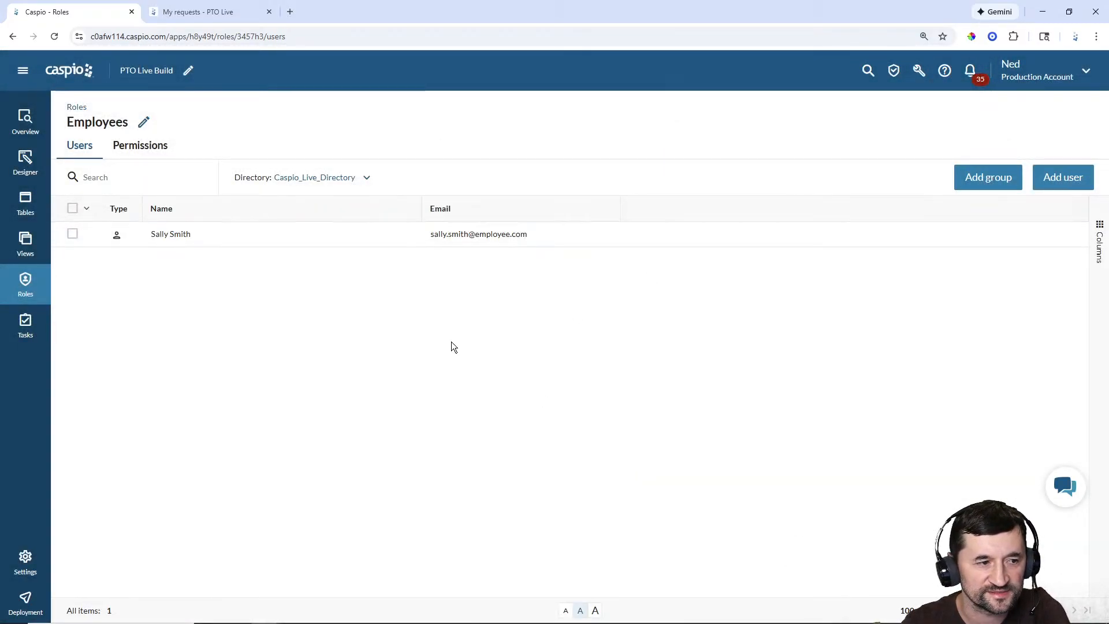
click(25, 285)
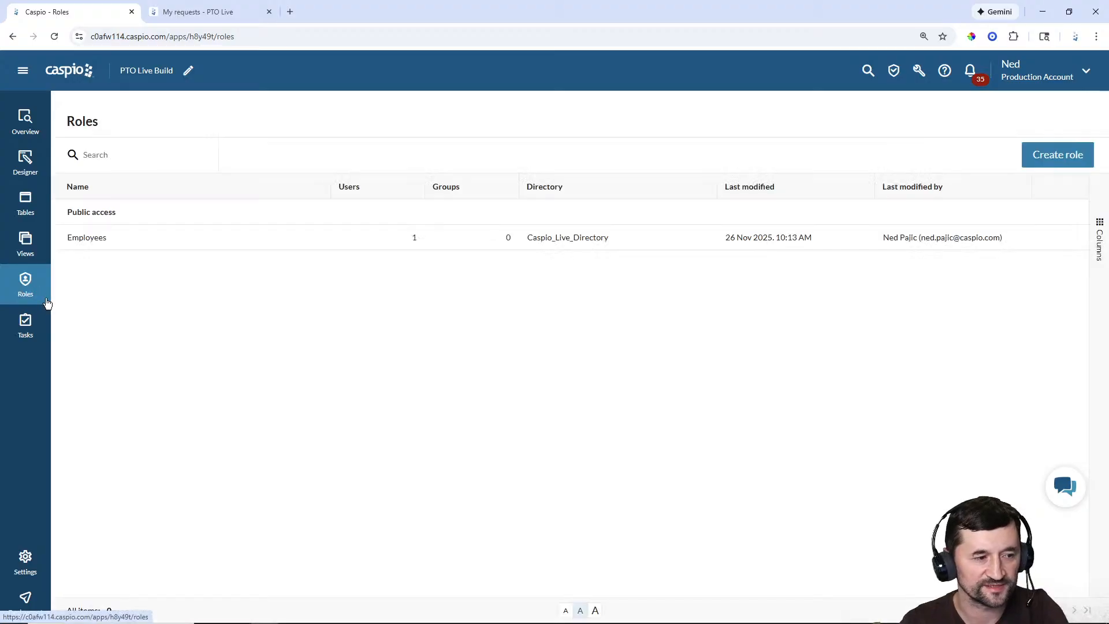
Step: Create a Manager role linked to Caspio_Live_Directory
click(1049, 157)
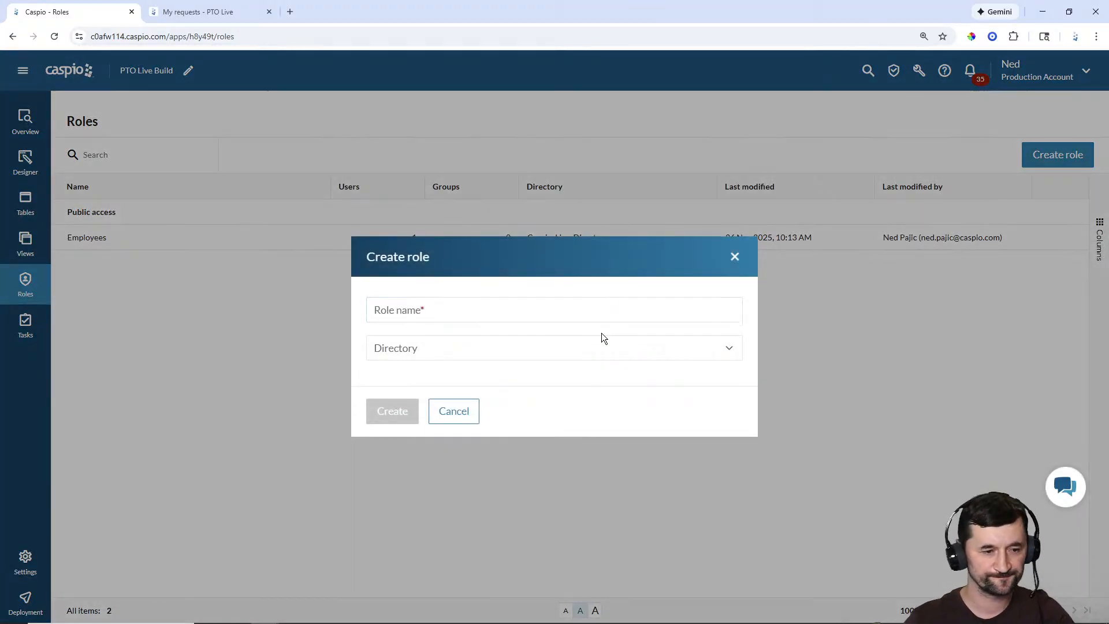
click(577, 306)
text(Manager)
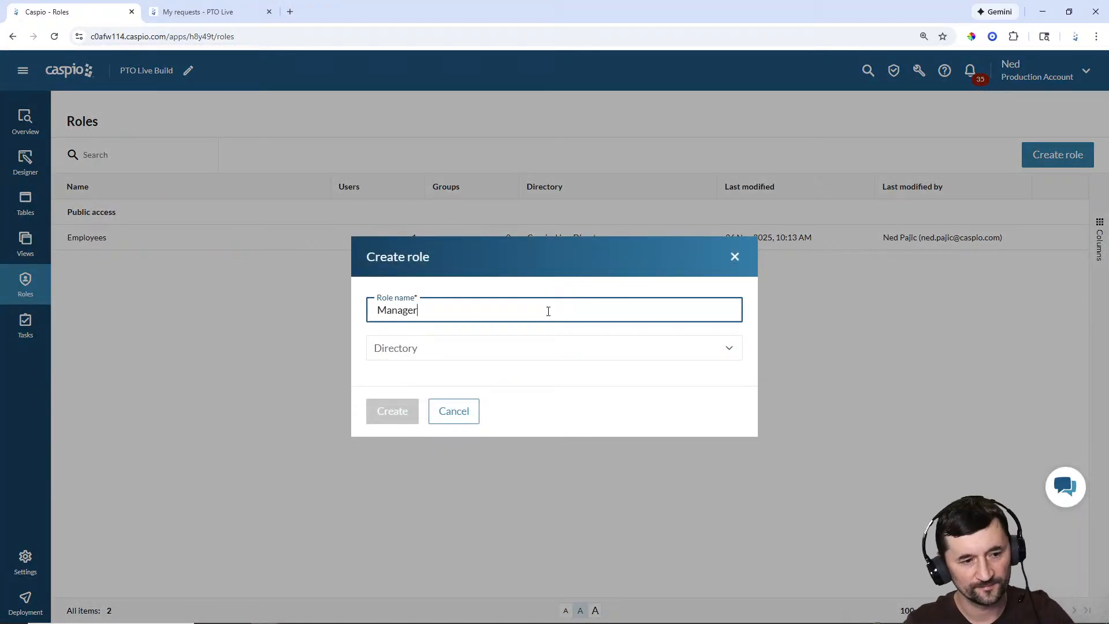
click(438, 349)
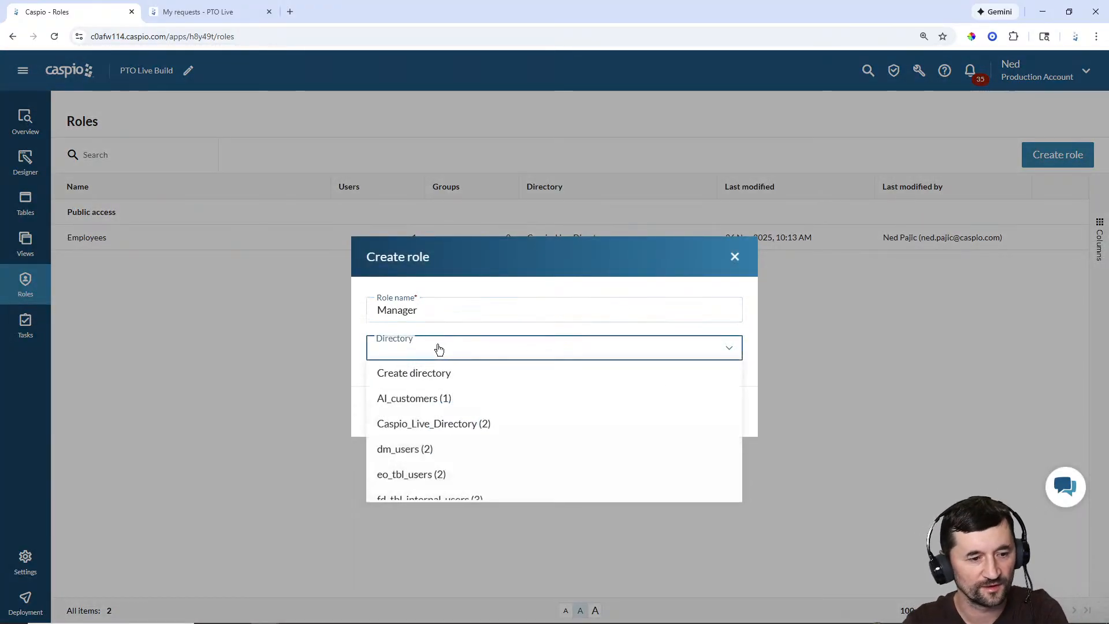
click(405, 423)
click(398, 411)
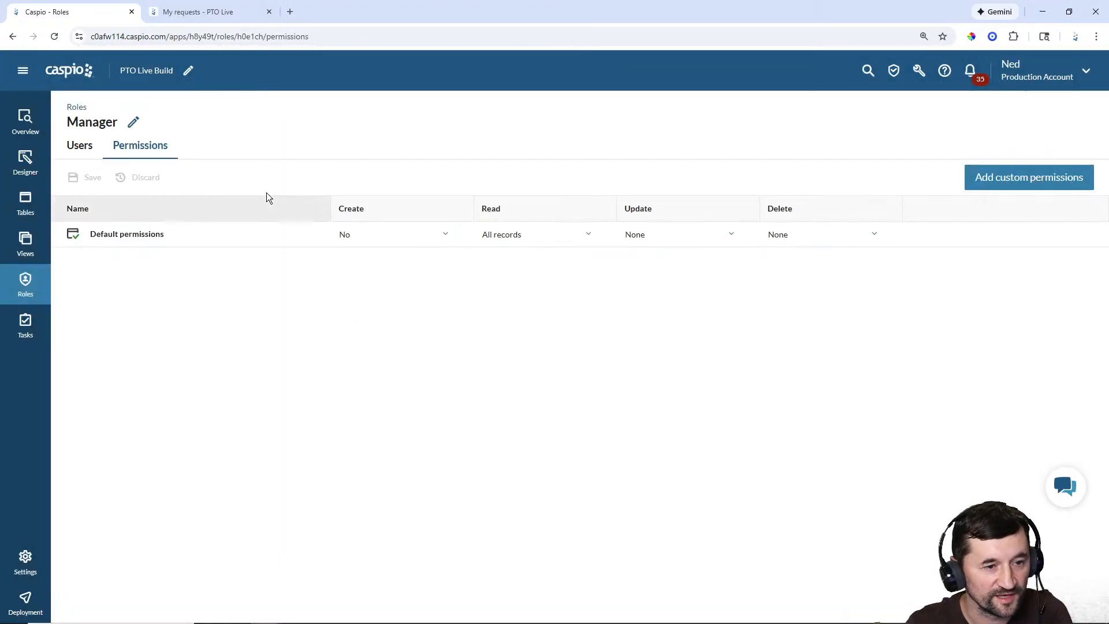
Step: Set Manager default permissions to Create Yes and Update All records, and save
click(385, 235)
click(385, 276)
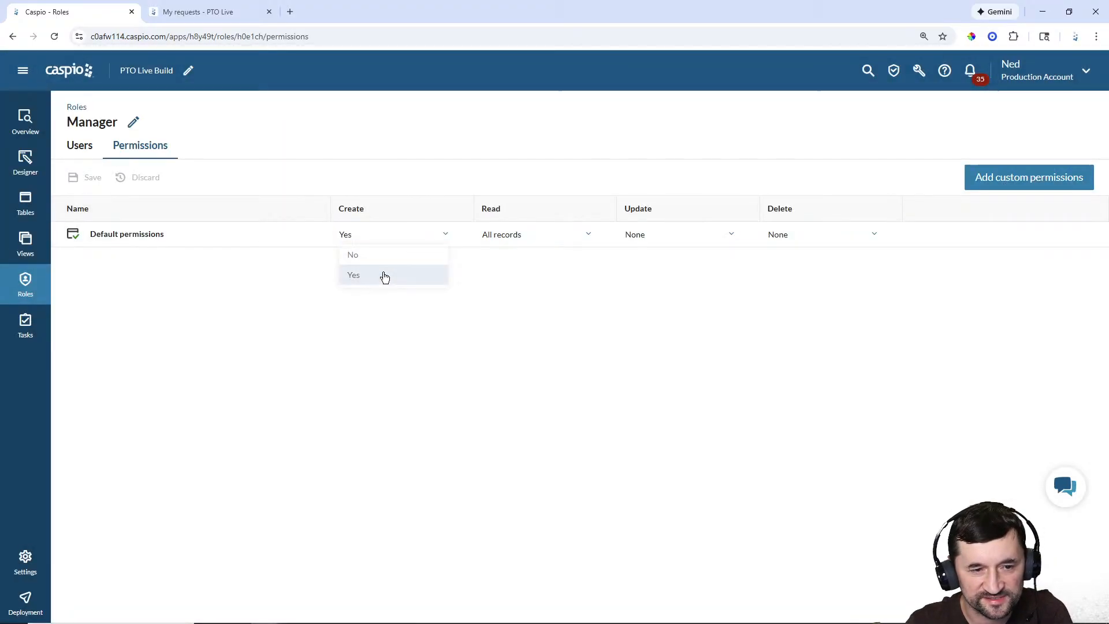
click(664, 232)
click(664, 275)
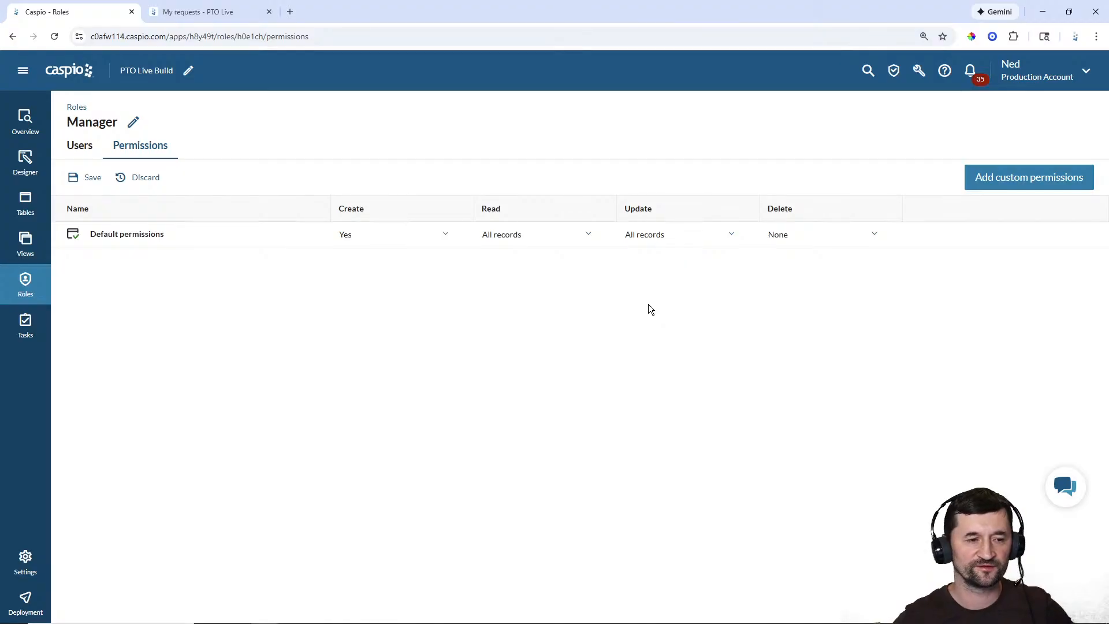
click(85, 179)
Step: Assign one directory user to the Manager role
click(80, 153)
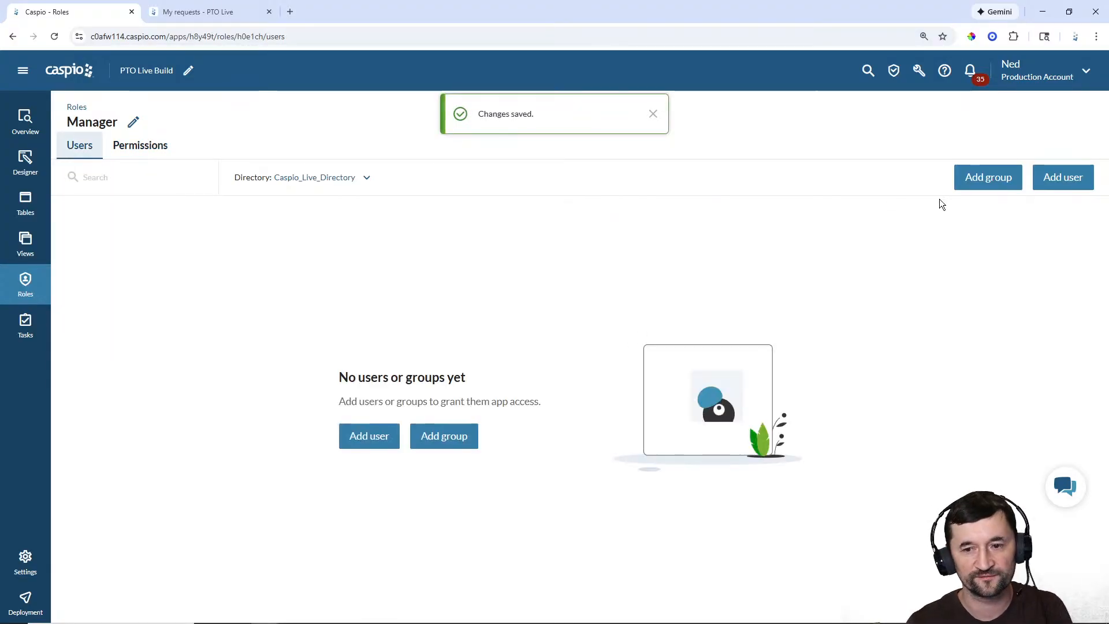
click(1066, 186)
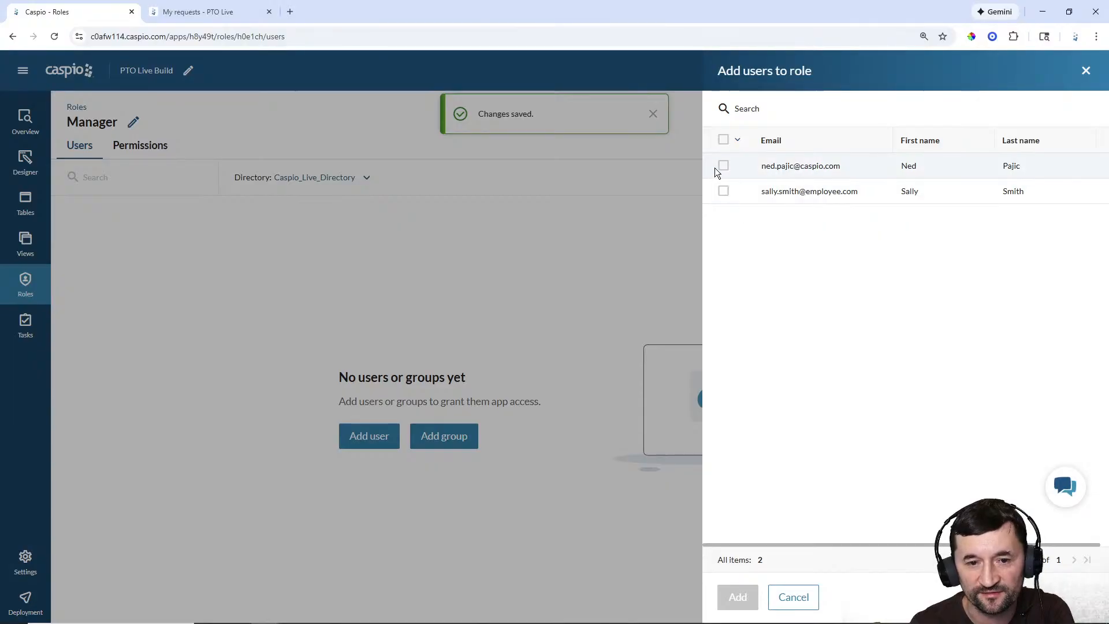
click(723, 165)
click(744, 597)
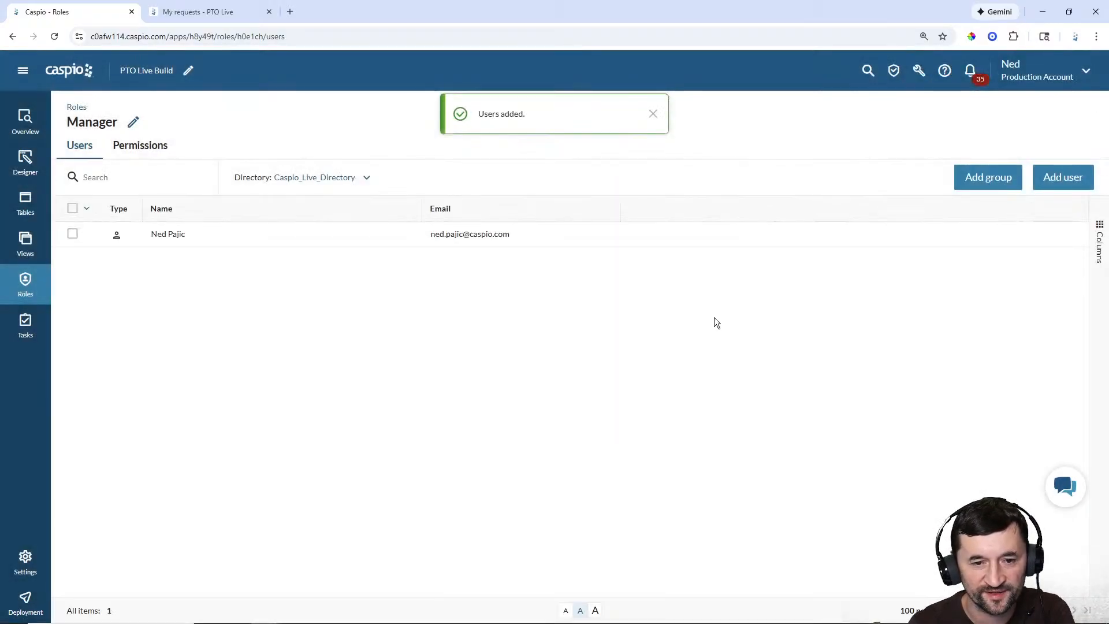
click(658, 115)
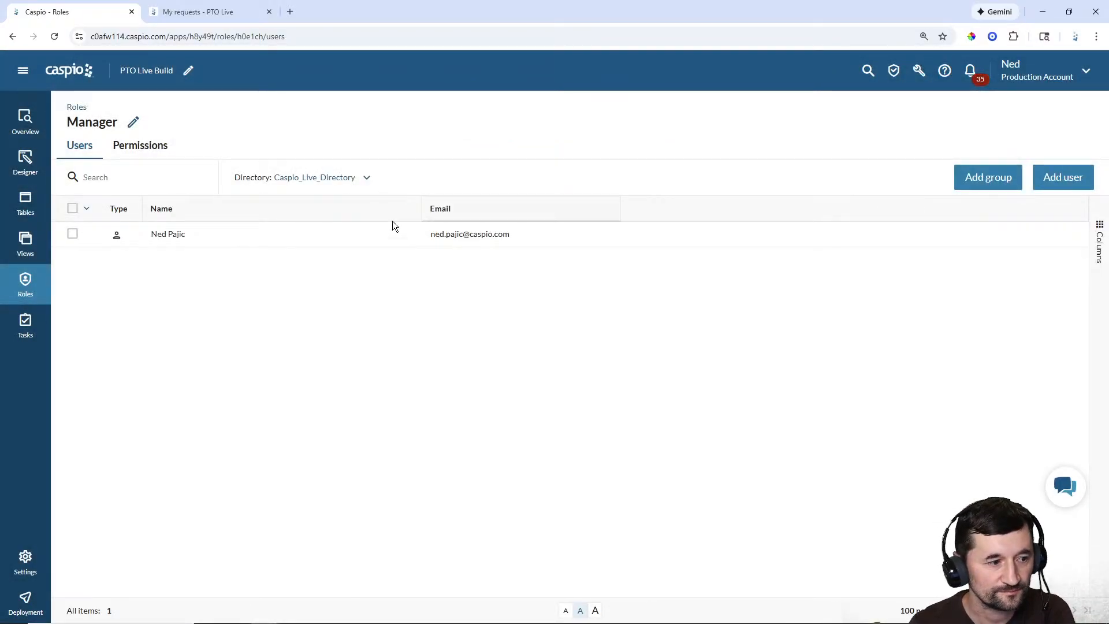
click(26, 163)
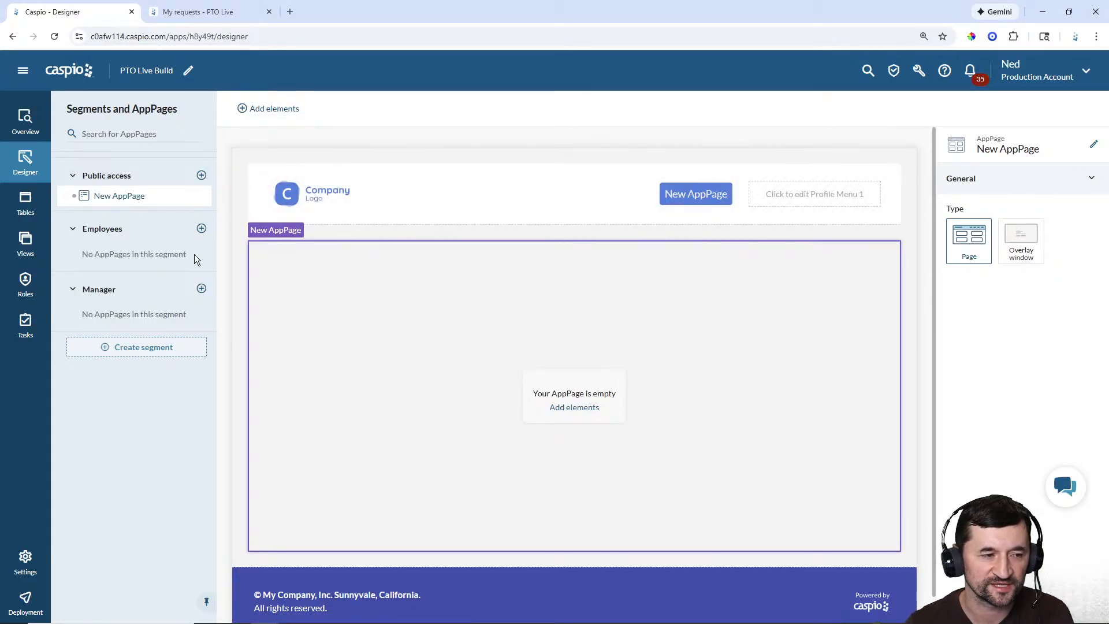
Step: Collapse the Public access segment in the Designer
click(73, 178)
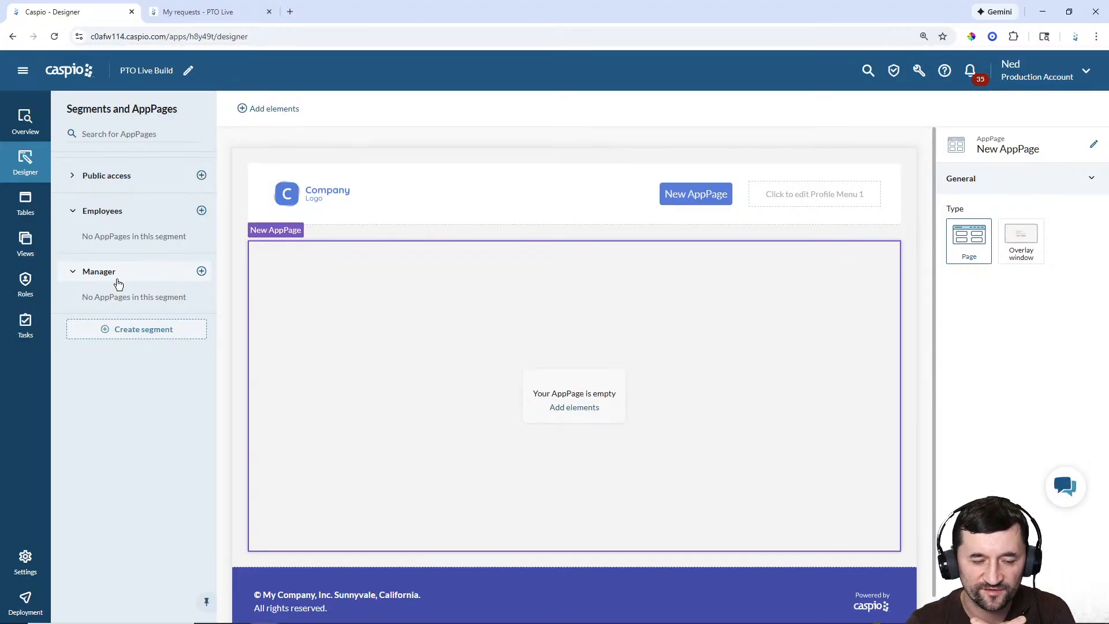
Step: Create AppPages named 'My Requests' and 'New Request' under Employees, then view My Requests
click(201, 212)
text(M)
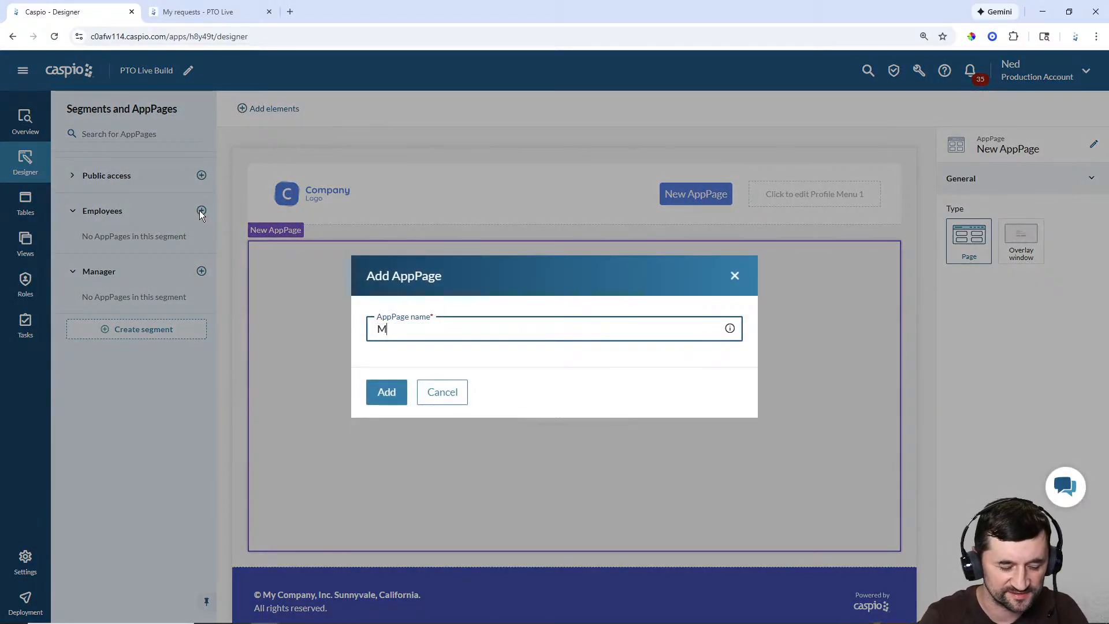
text(y Requests)
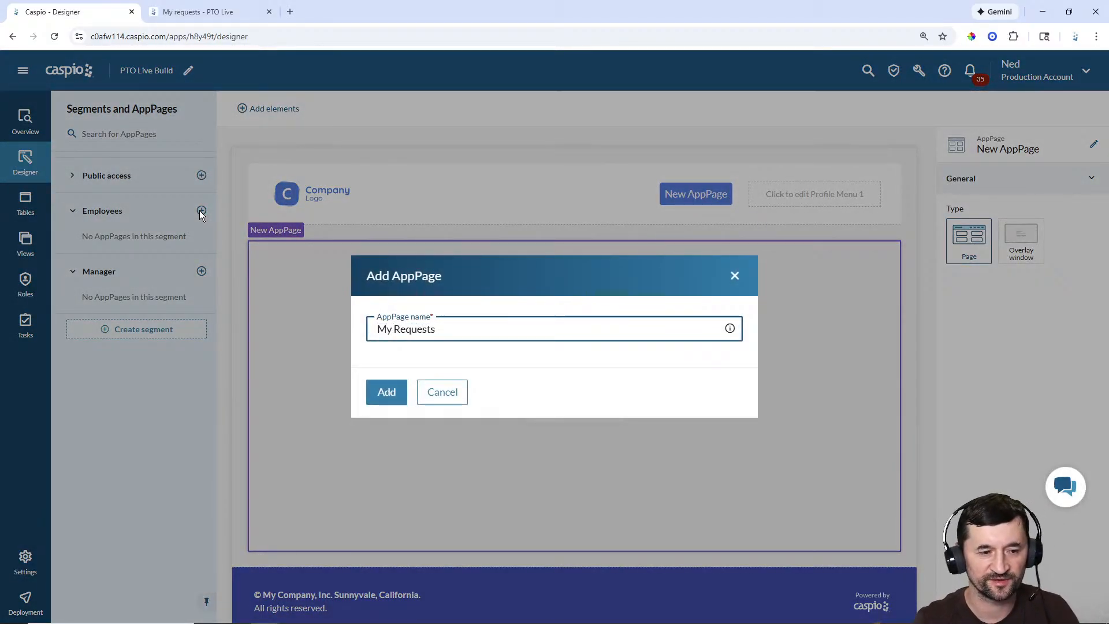
click(388, 393)
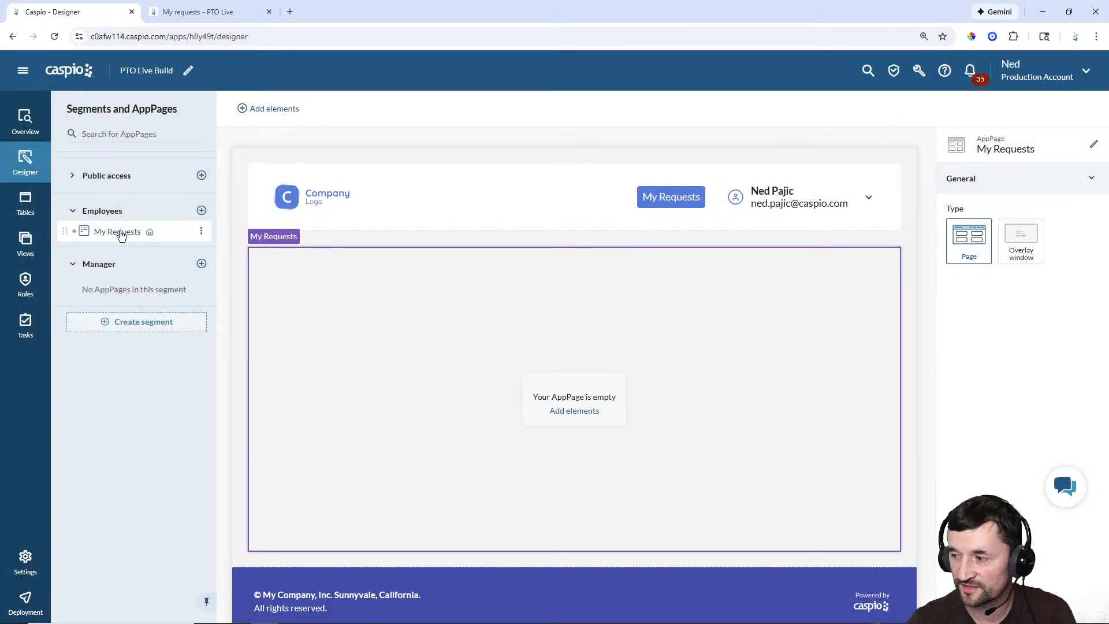
click(201, 210)
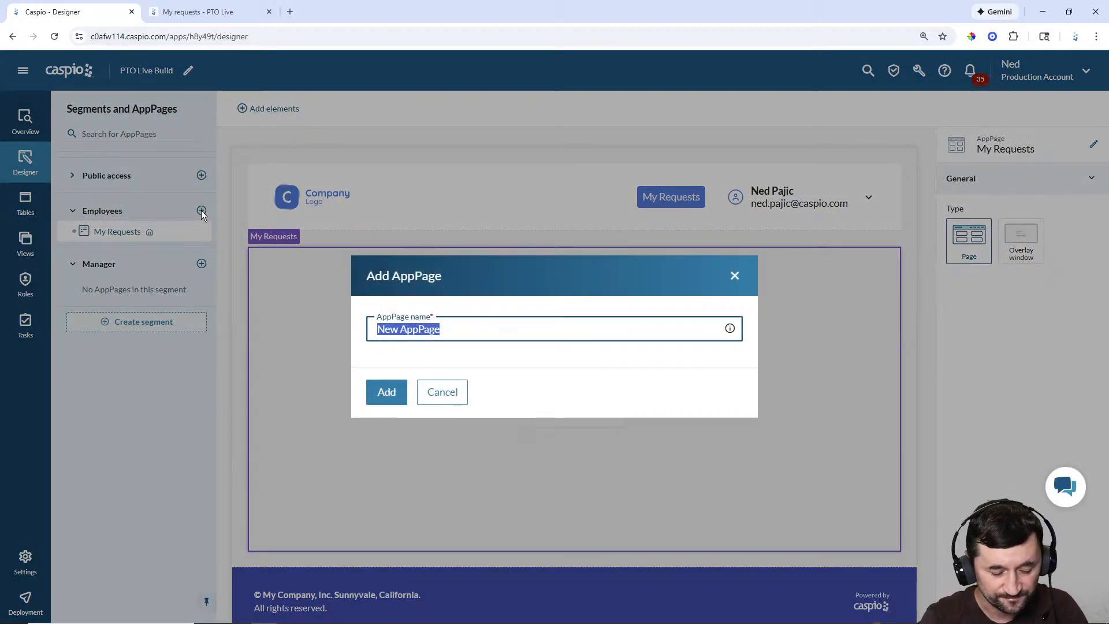
text(New )
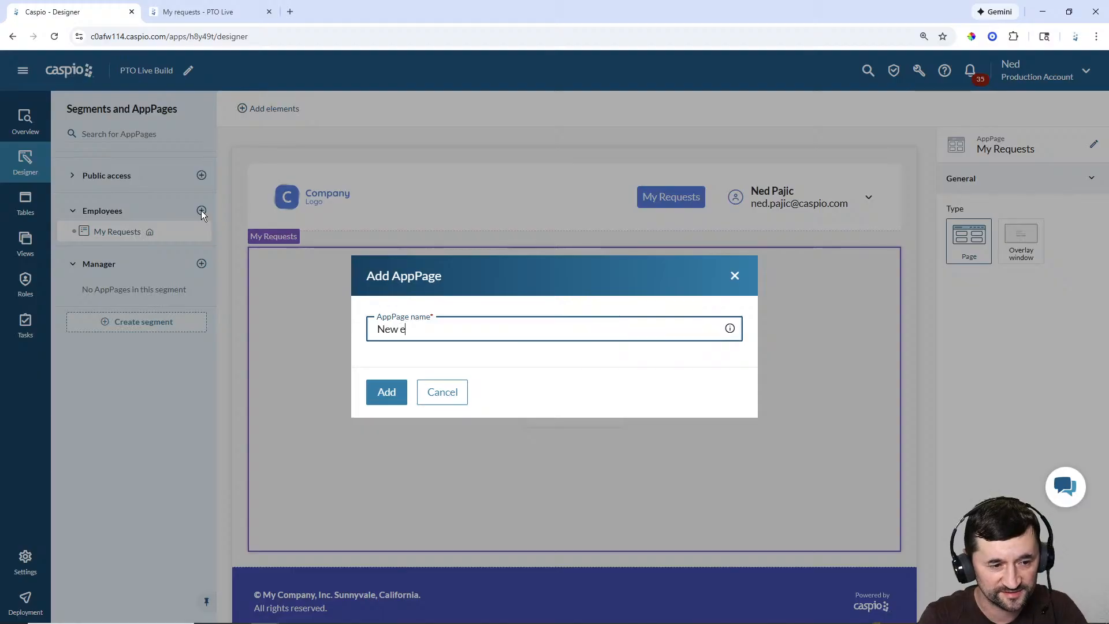
text(Request)
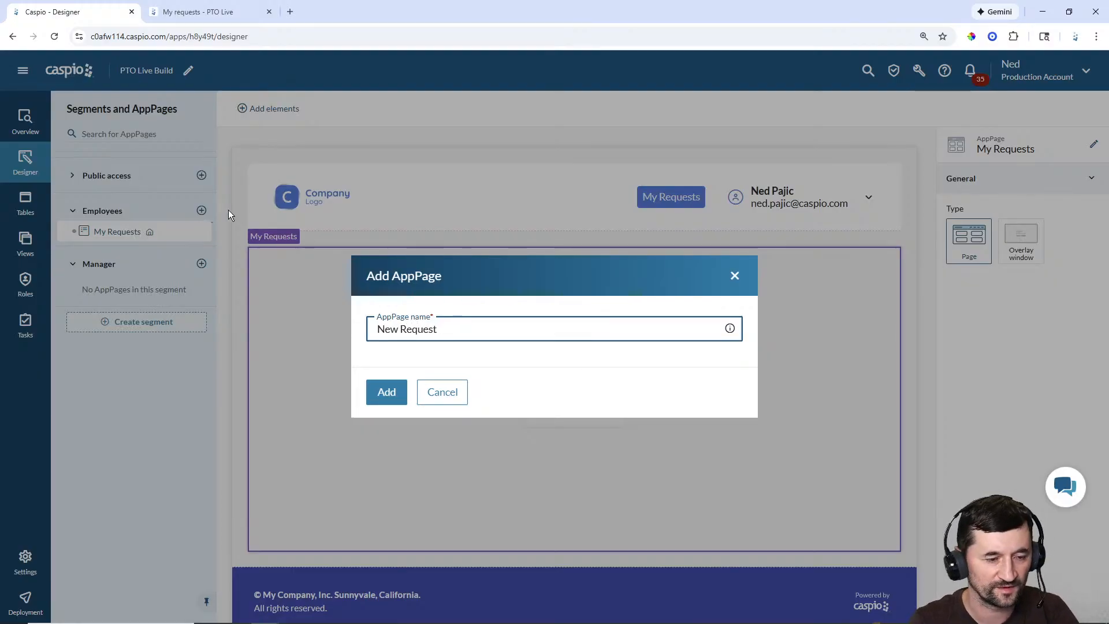
click(384, 392)
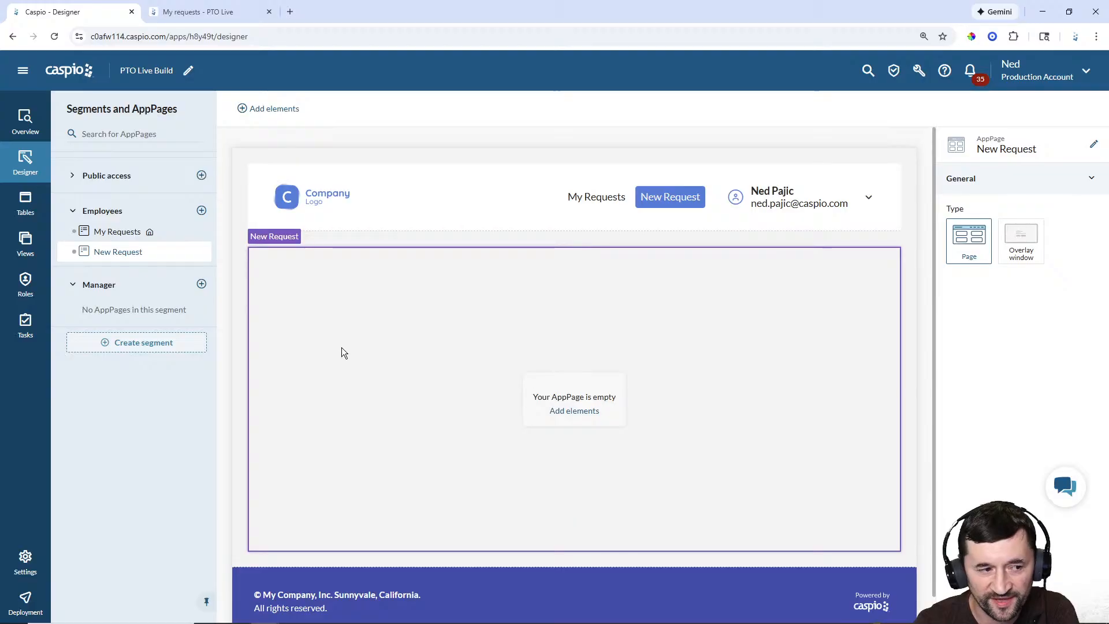
click(117, 231)
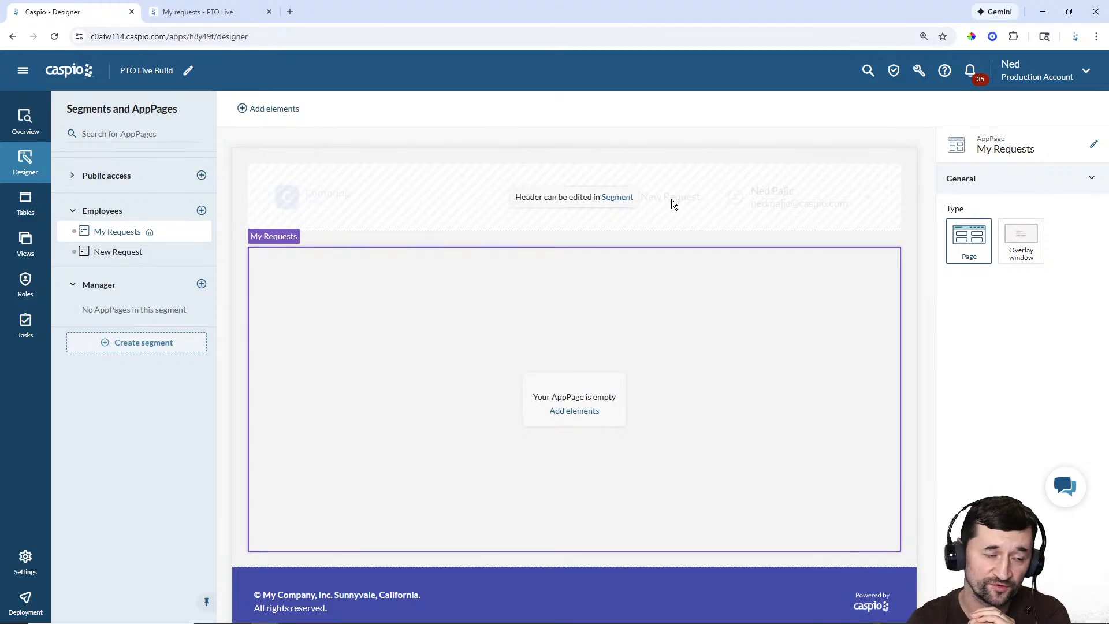
Step: Make New Request an overlay window and hide it from the Employees Menu 1 header
click(129, 252)
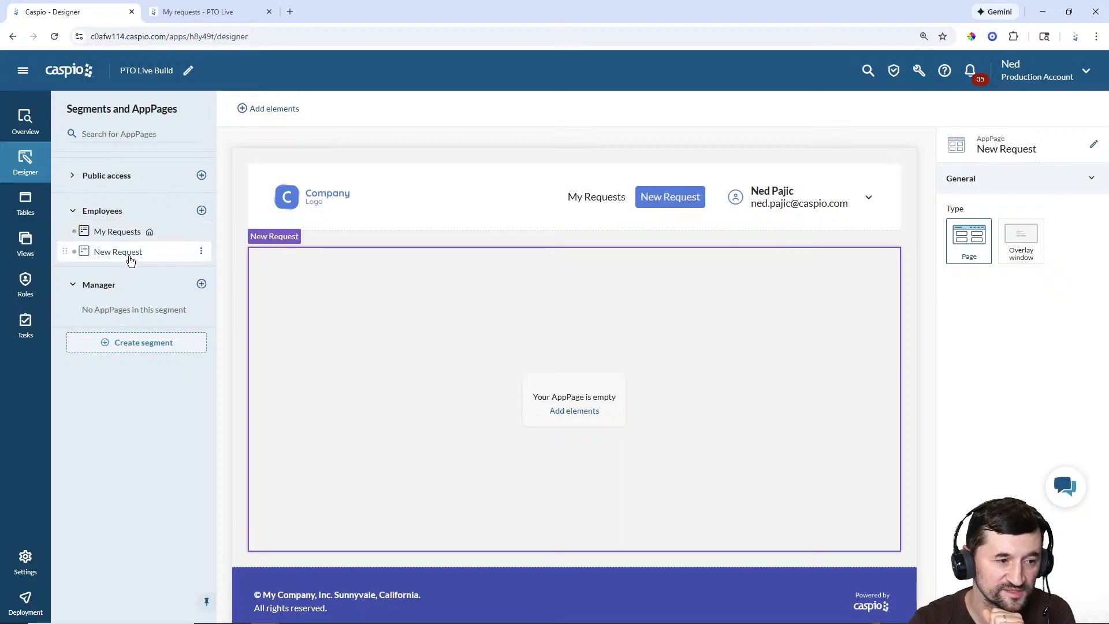
click(1014, 259)
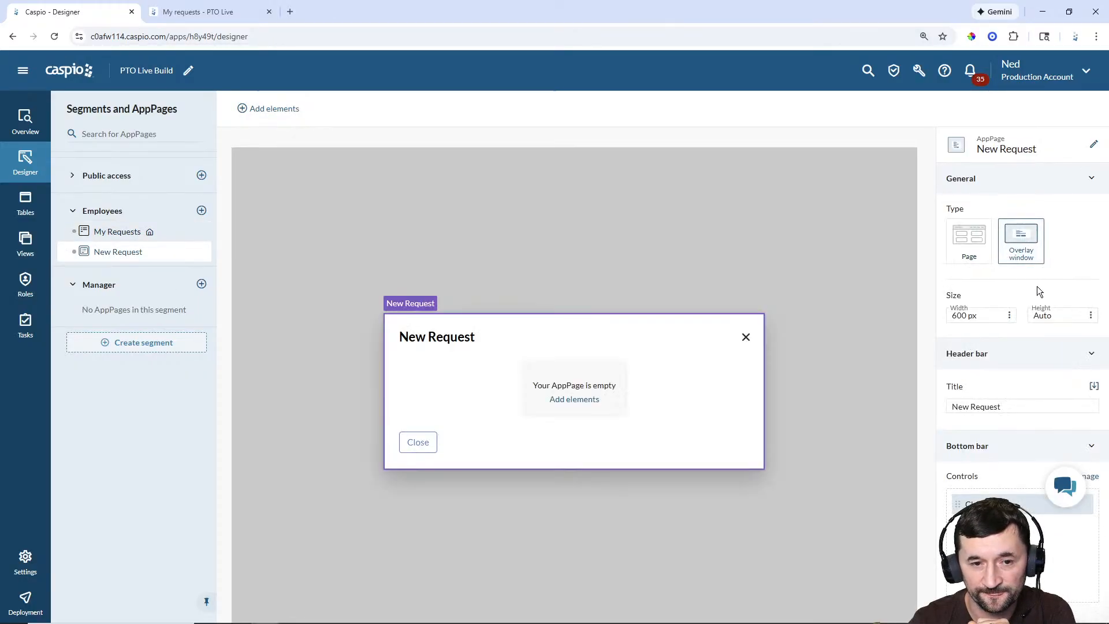
click(107, 212)
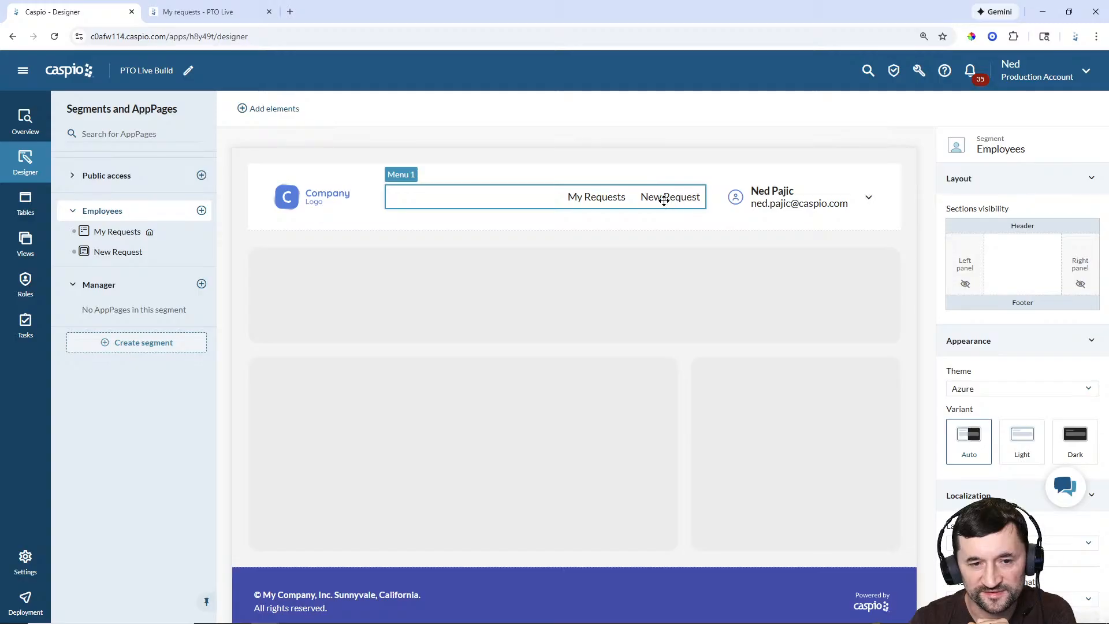
click(664, 198)
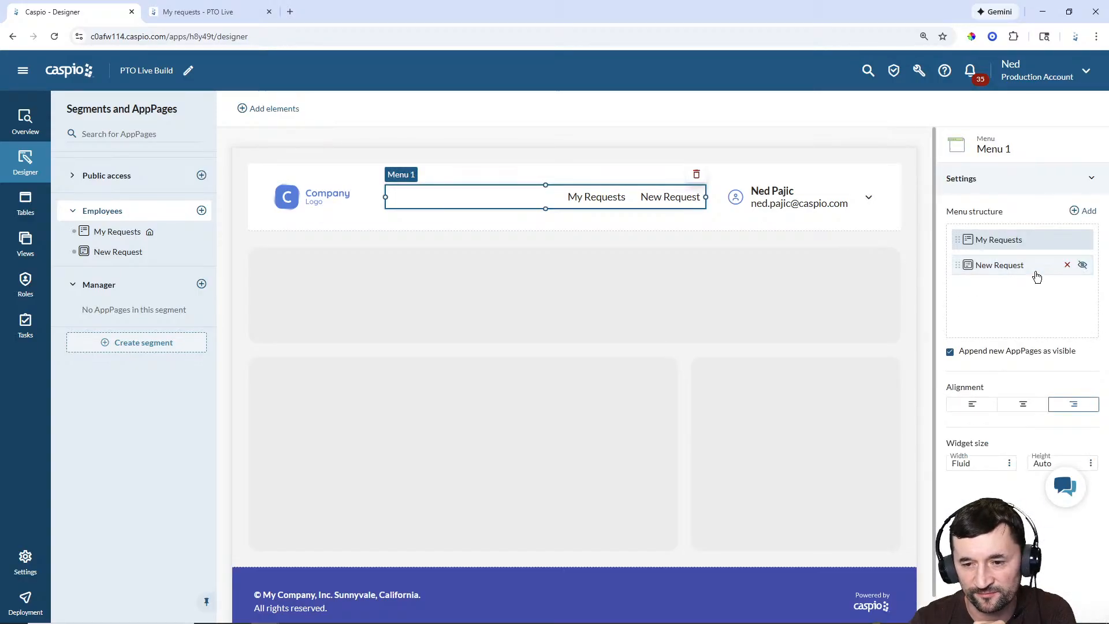
click(1083, 265)
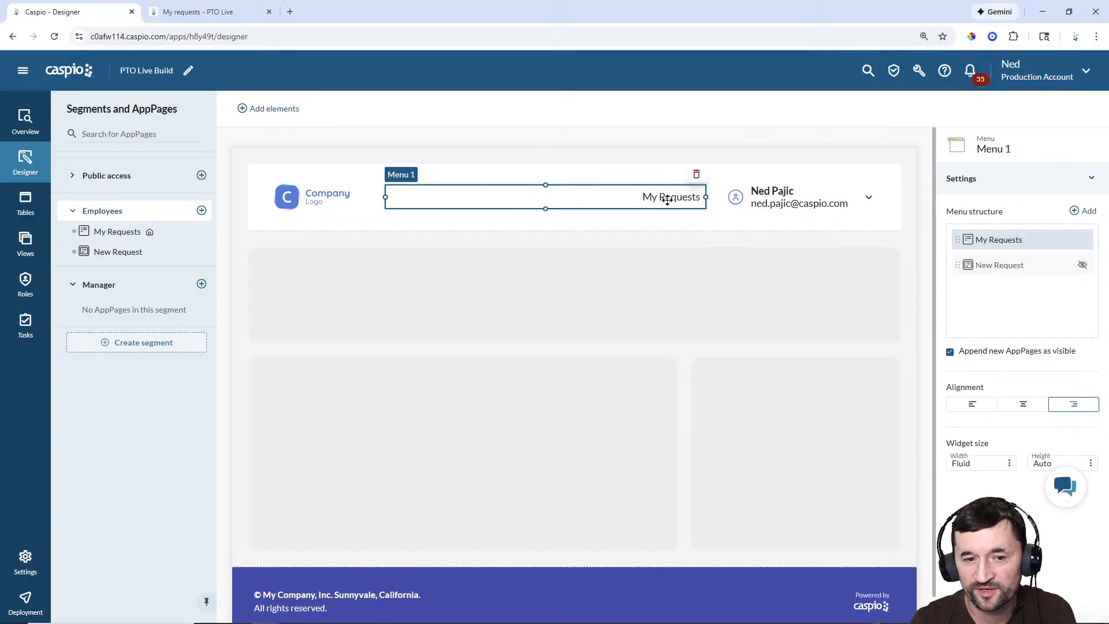
click(118, 232)
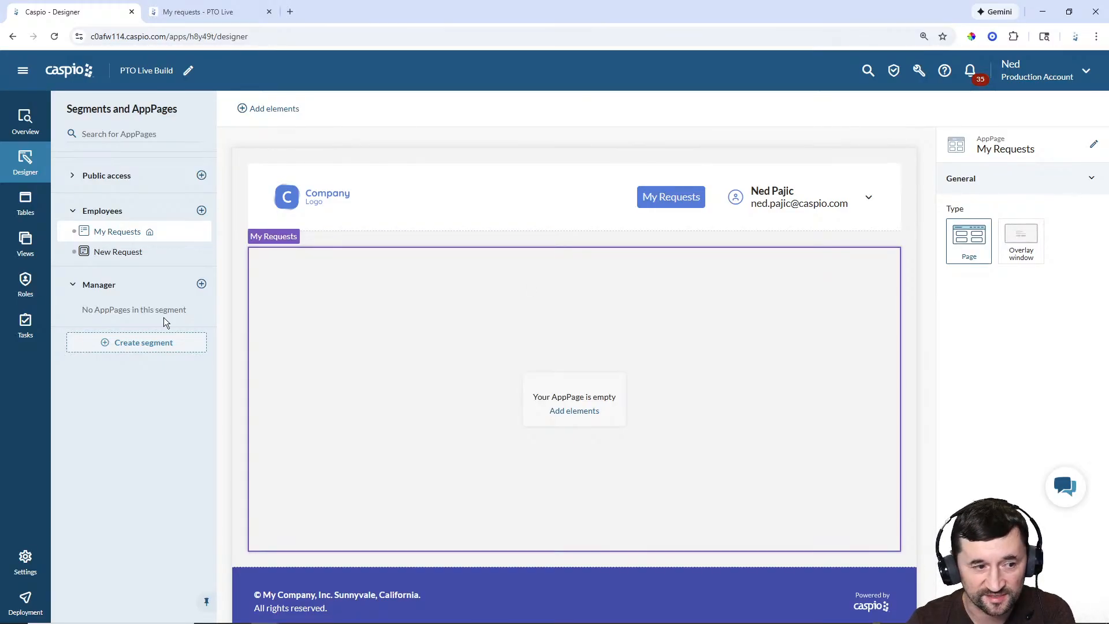
click(117, 254)
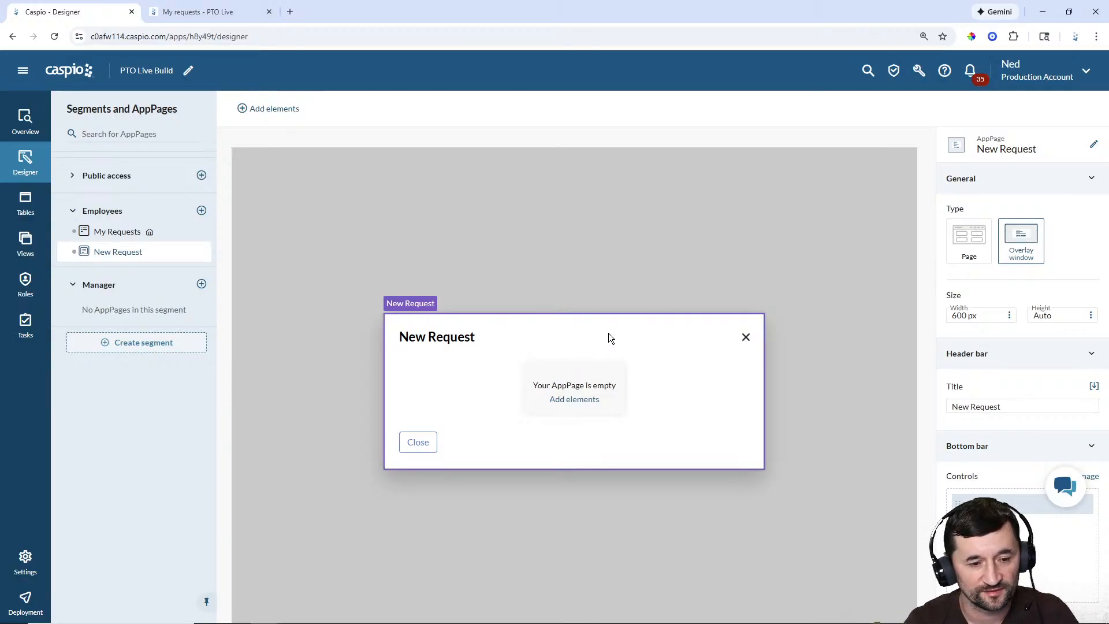
Step: Add a pto_build_requests submission form to the overlay with all six fields, EID through Status
click(574, 400)
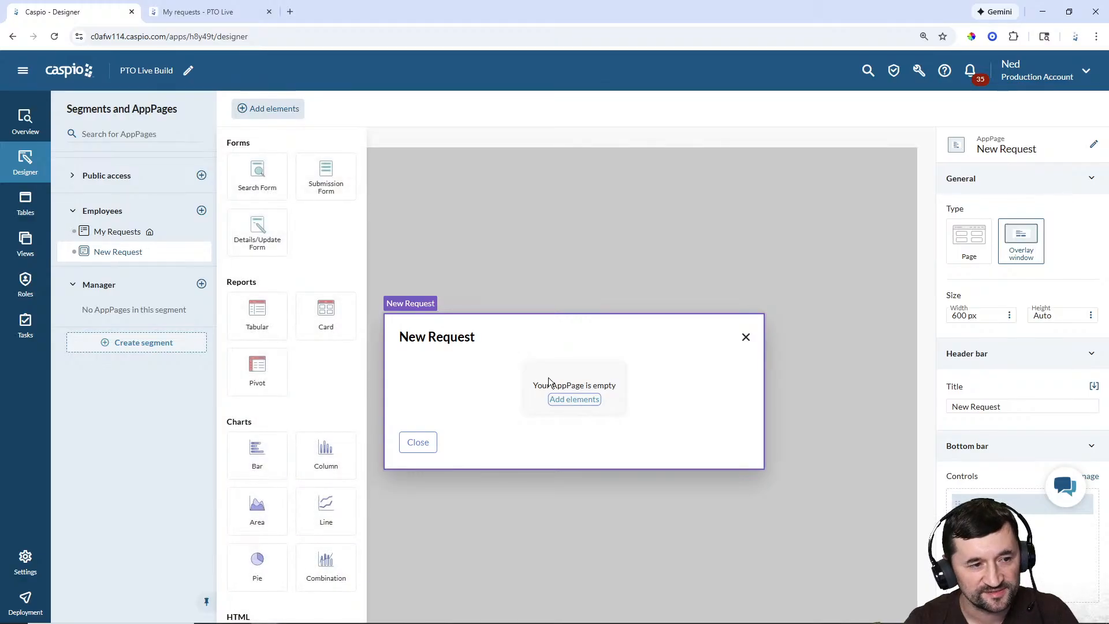
click(327, 183)
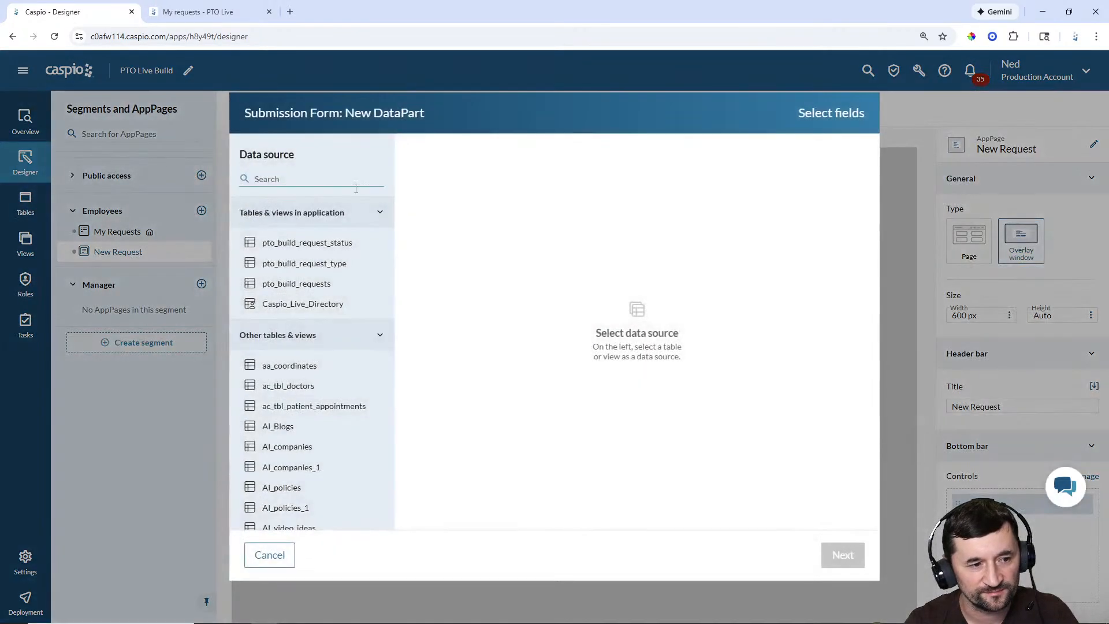
click(322, 286)
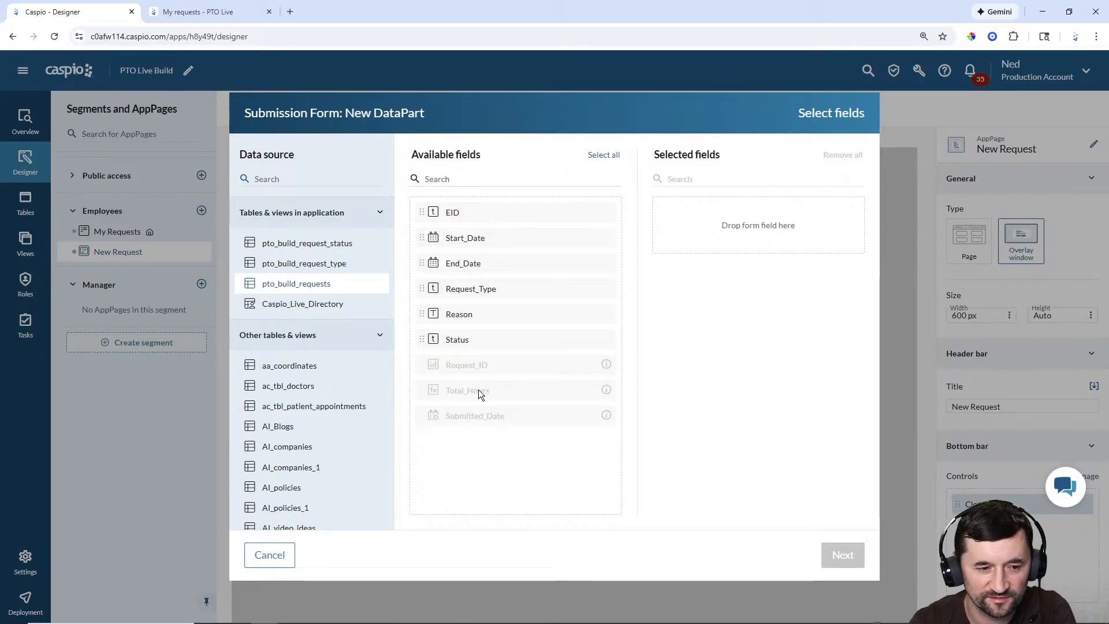
click(613, 156)
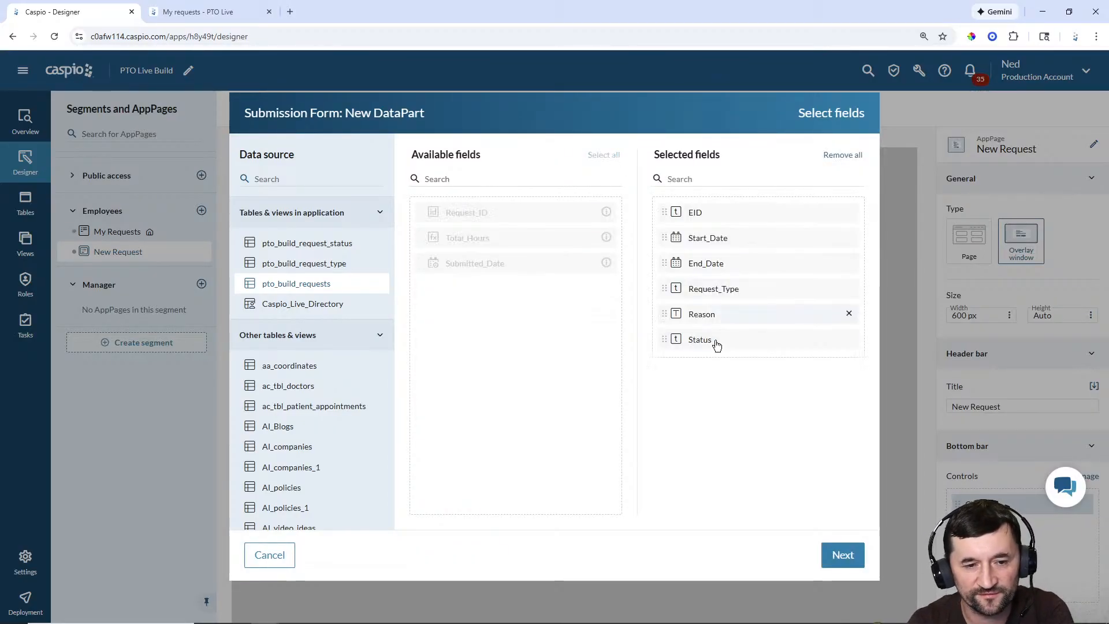
click(843, 555)
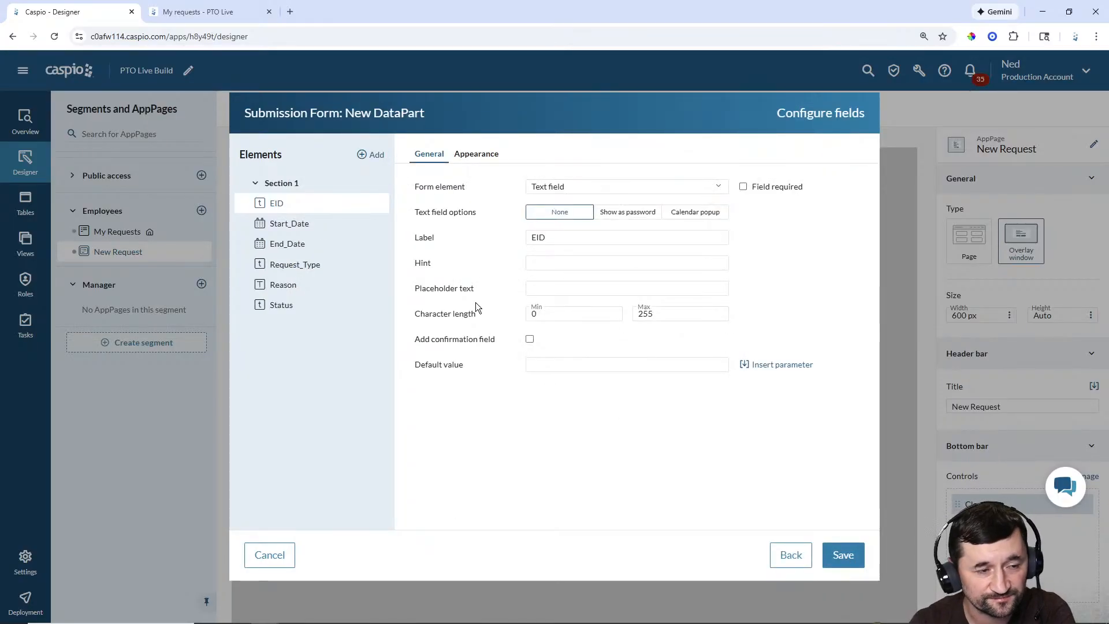
Step: Make EID a hidden field defaulting to the authenticated user's UserGUID
click(559, 187)
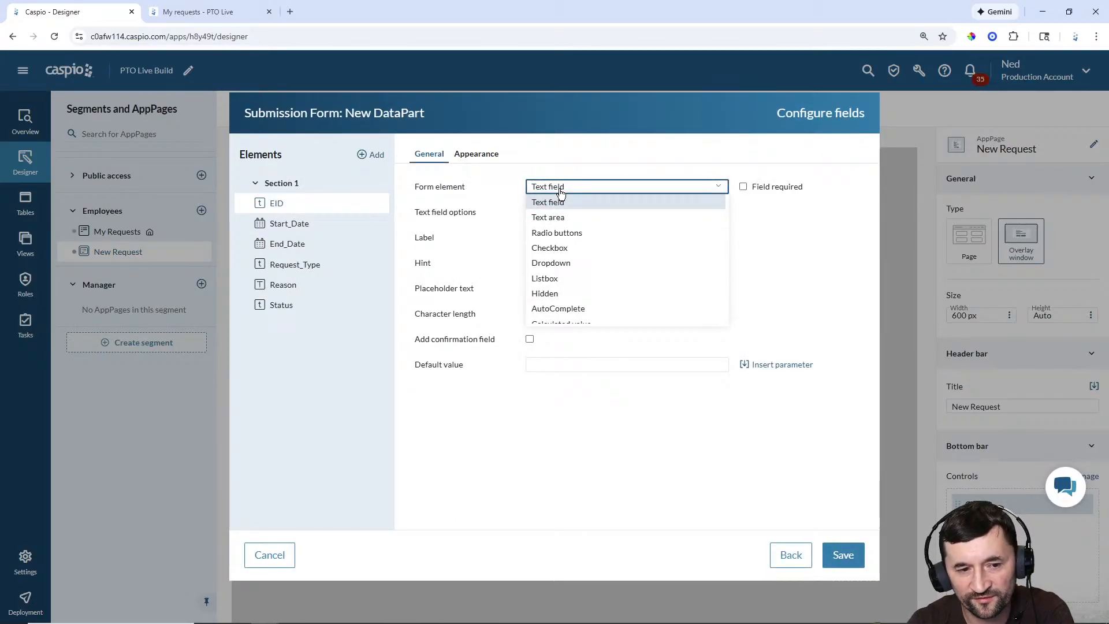
click(555, 294)
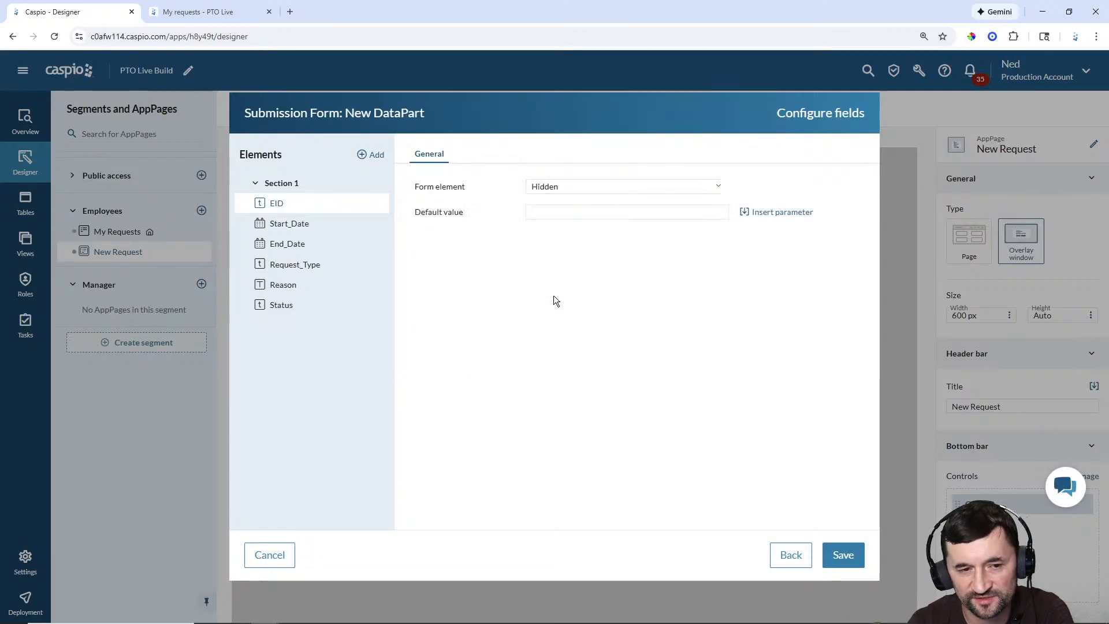
click(777, 213)
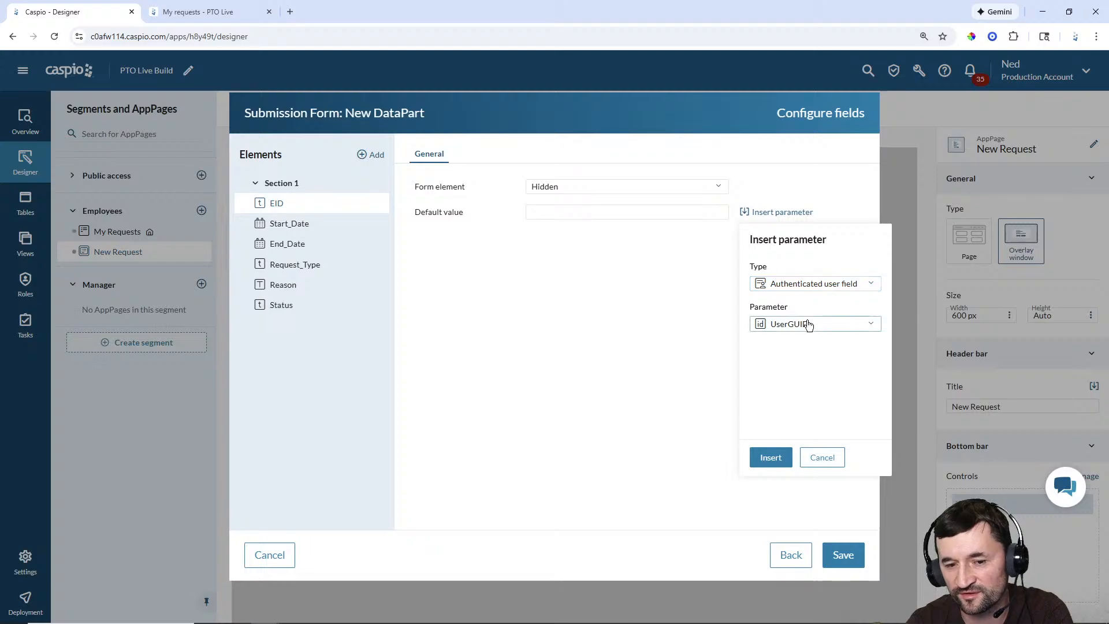
click(776, 459)
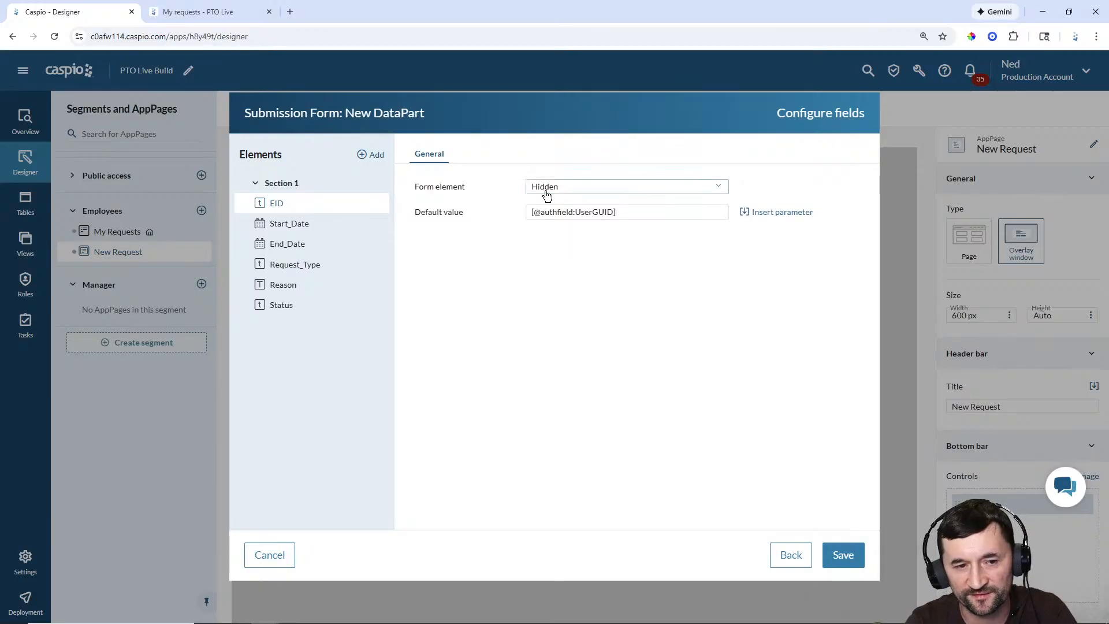
click(280, 230)
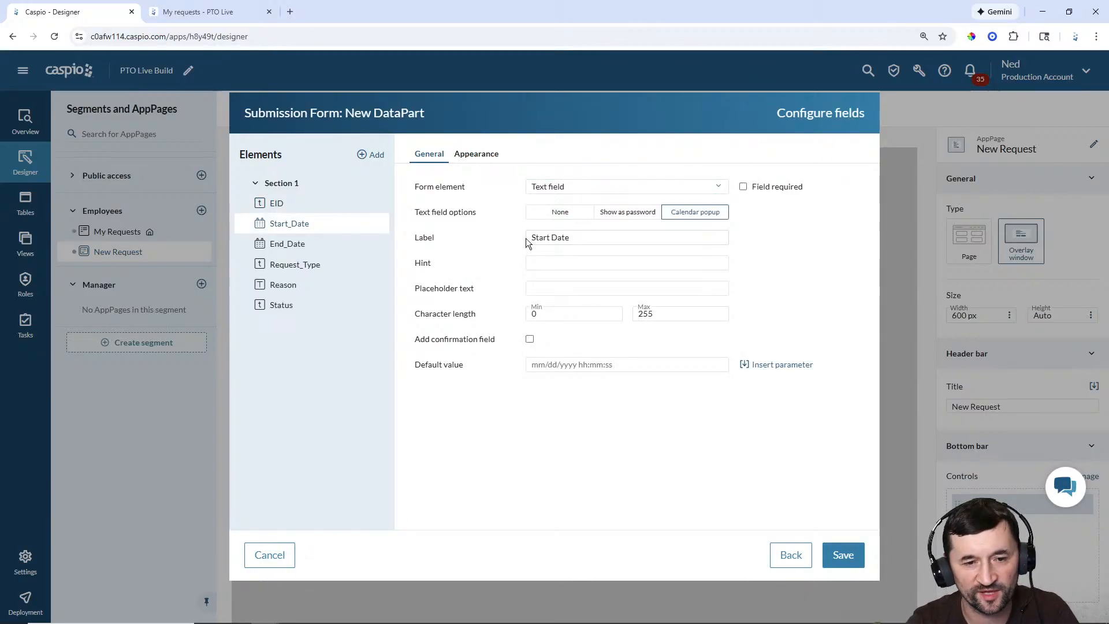
Step: Require End_Date and make Request_Type a required, unsorted pto_build_request_type lookup dropdown
click(291, 243)
click(743, 187)
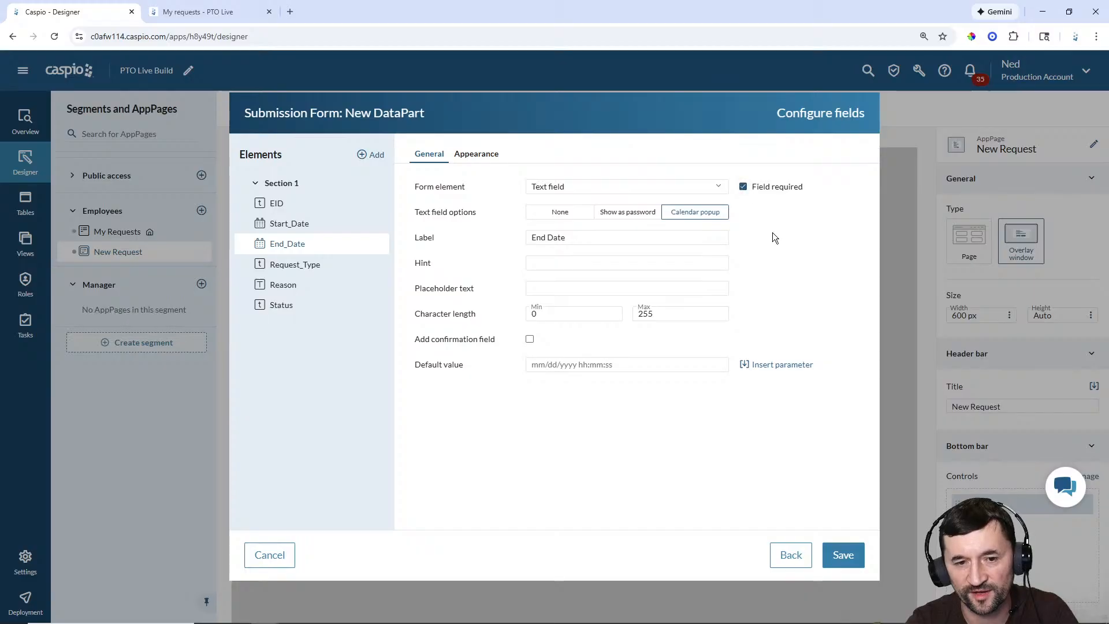
click(319, 269)
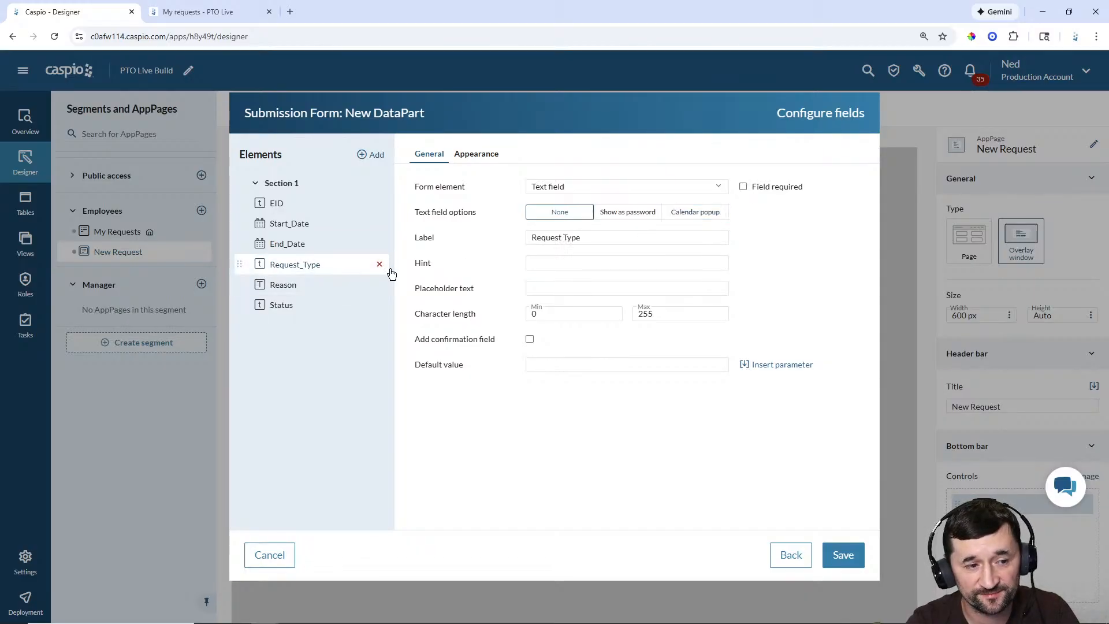
click(744, 188)
click(630, 186)
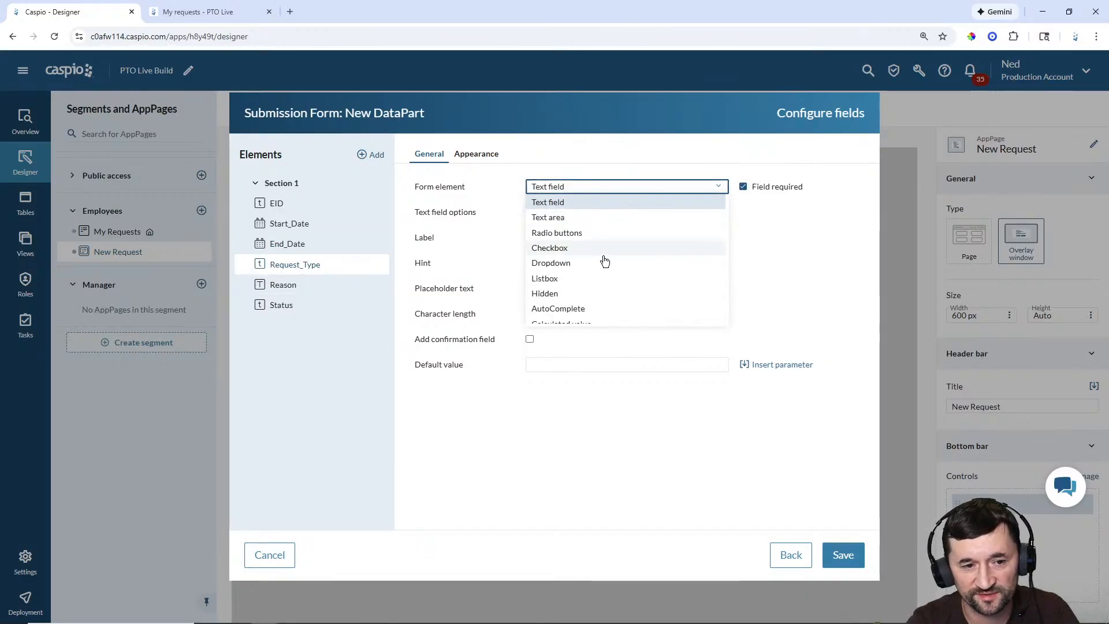
click(595, 269)
click(618, 289)
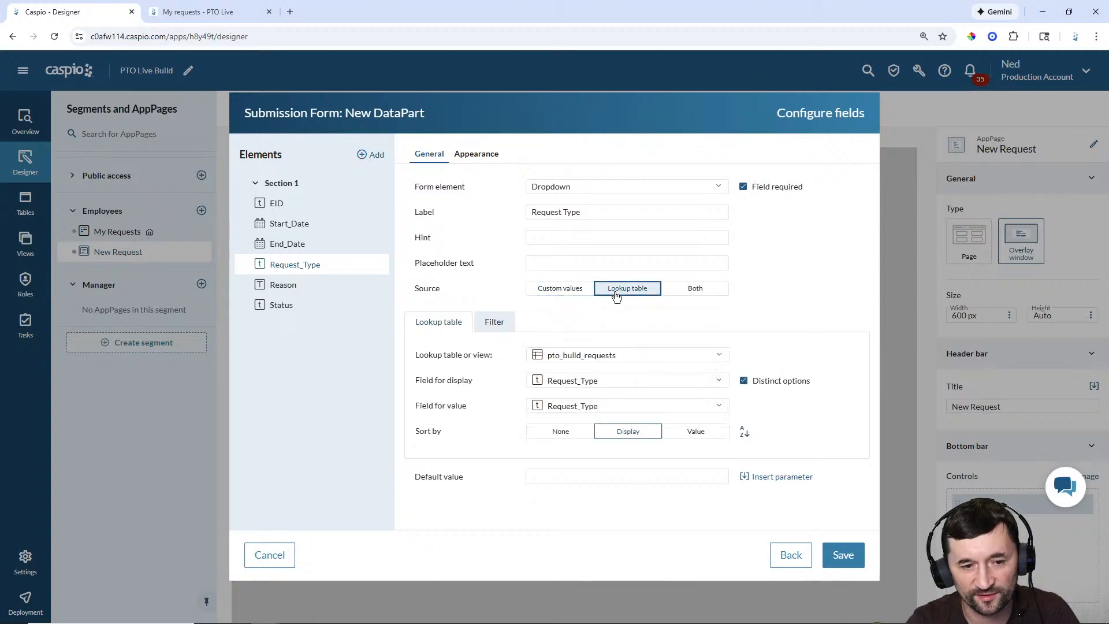
click(601, 359)
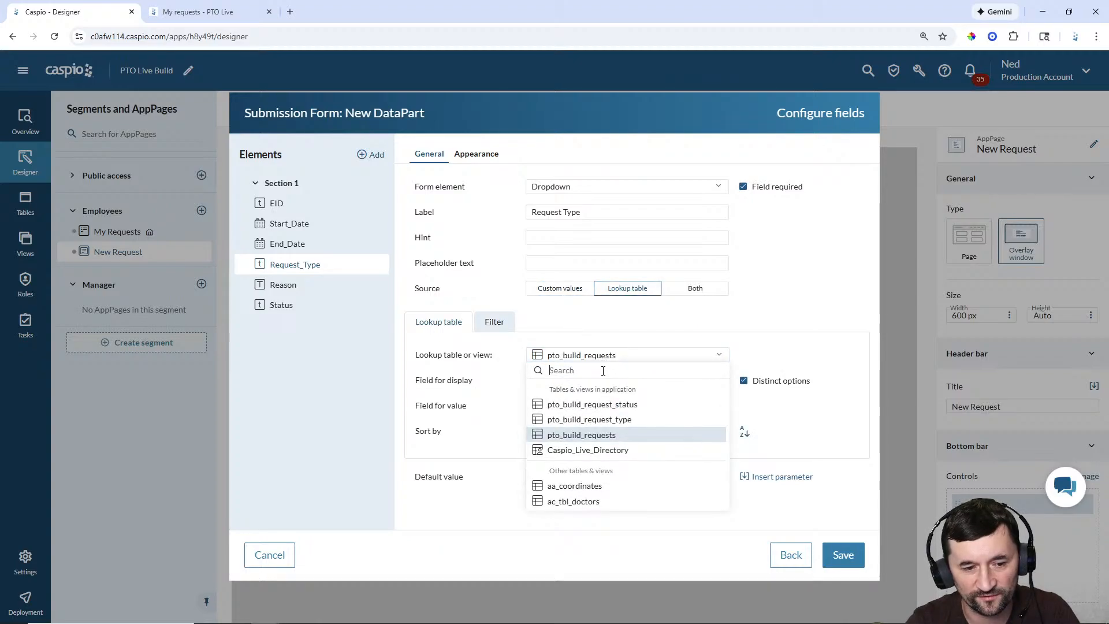
click(598, 419)
click(560, 430)
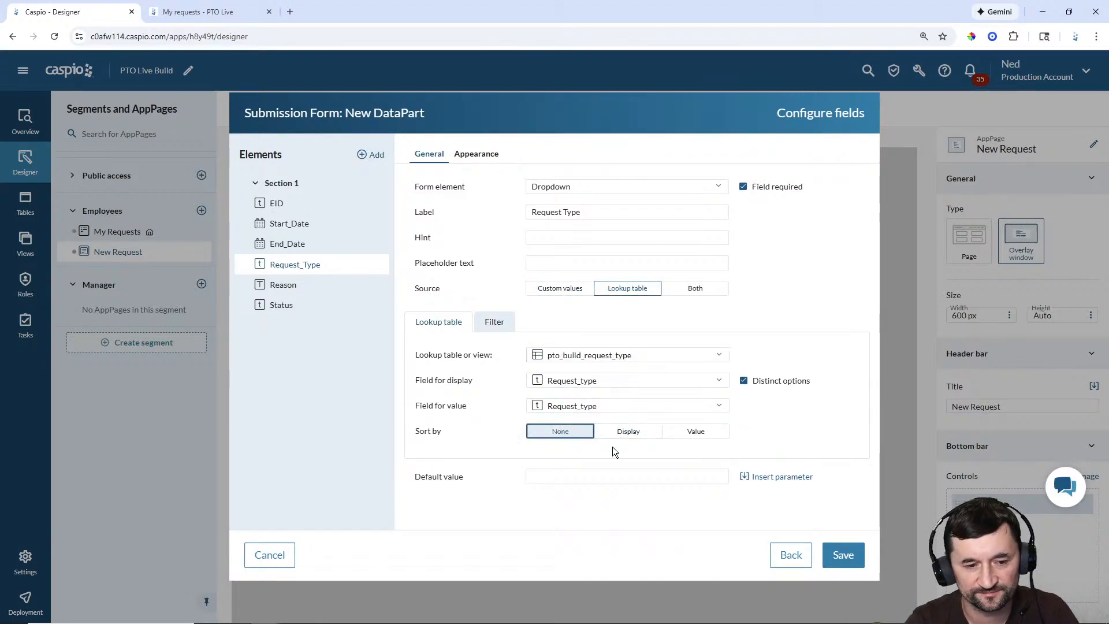
Step: Make Reason a text area and Status a required pto_build_request_status lookup dropdown
click(302, 285)
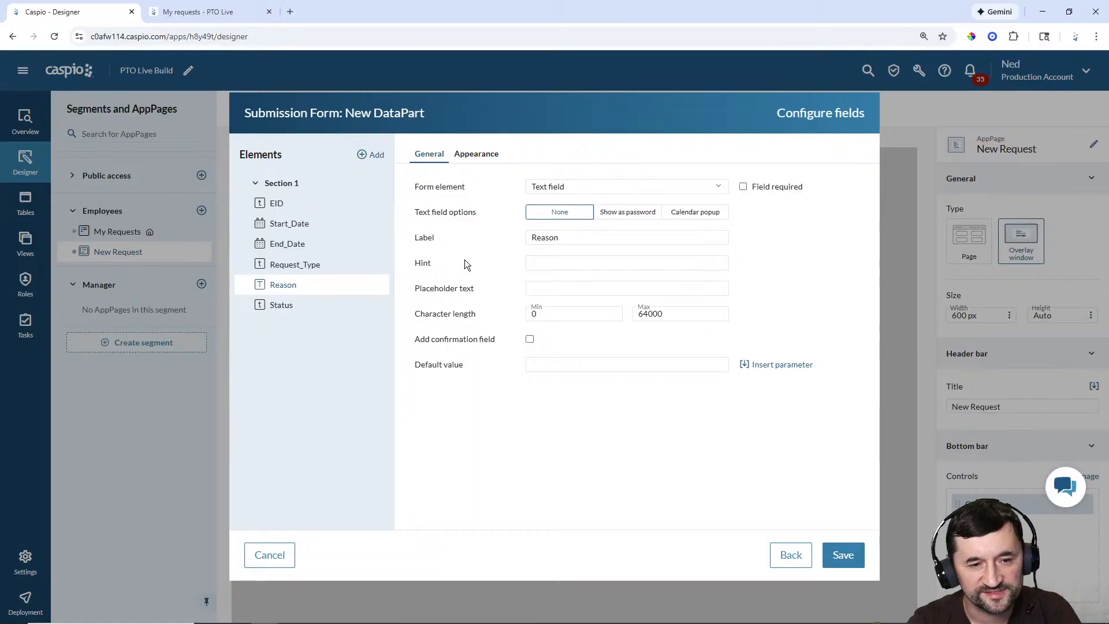
click(550, 186)
click(552, 218)
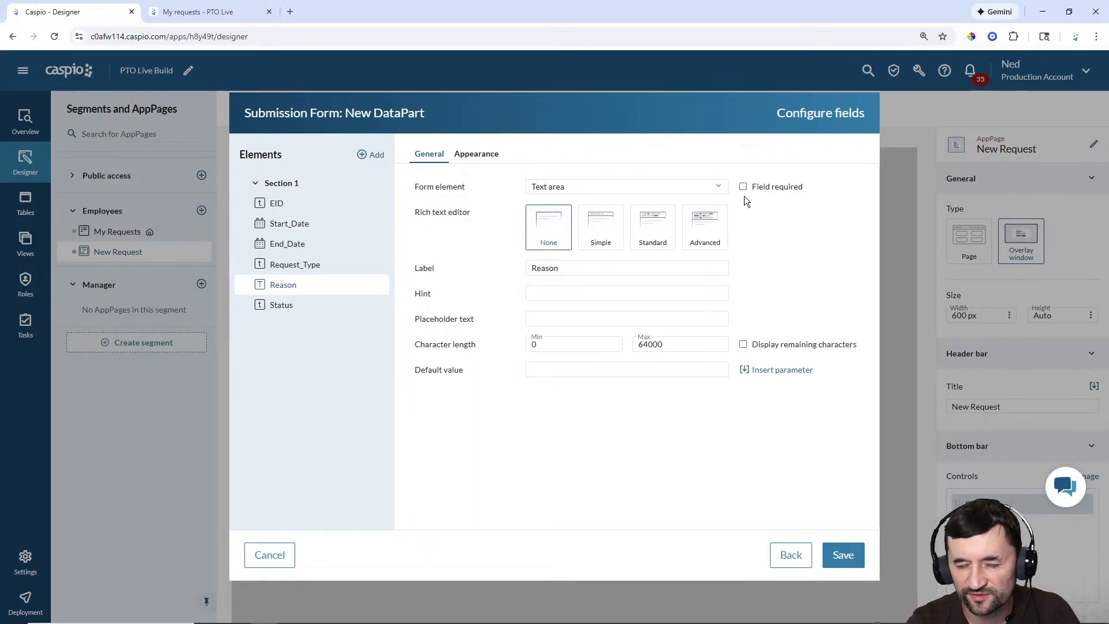
click(303, 307)
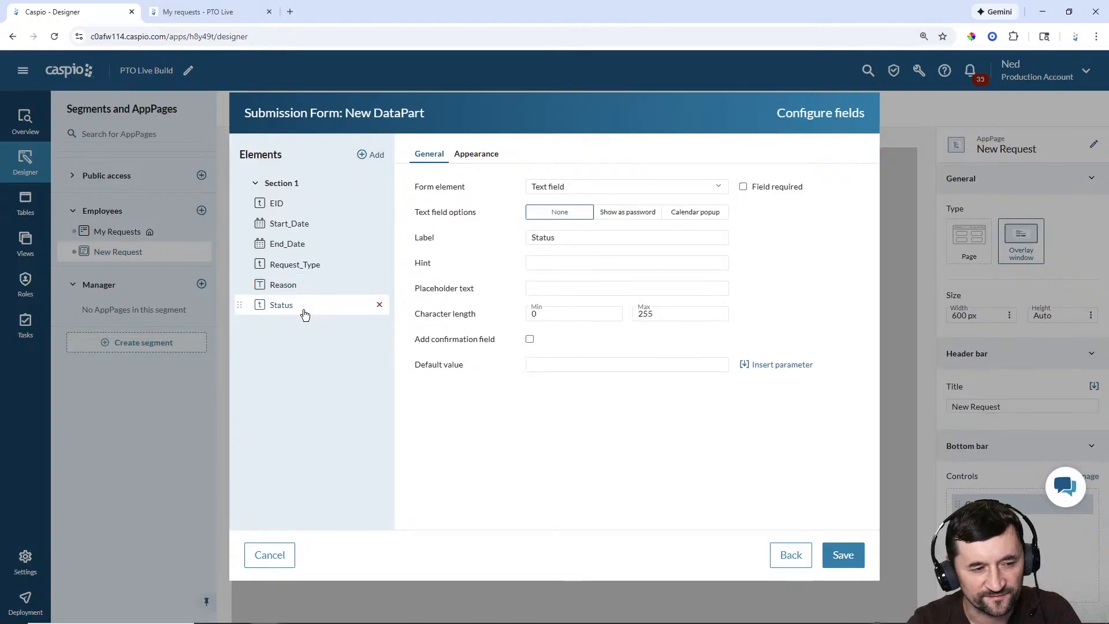
click(569, 186)
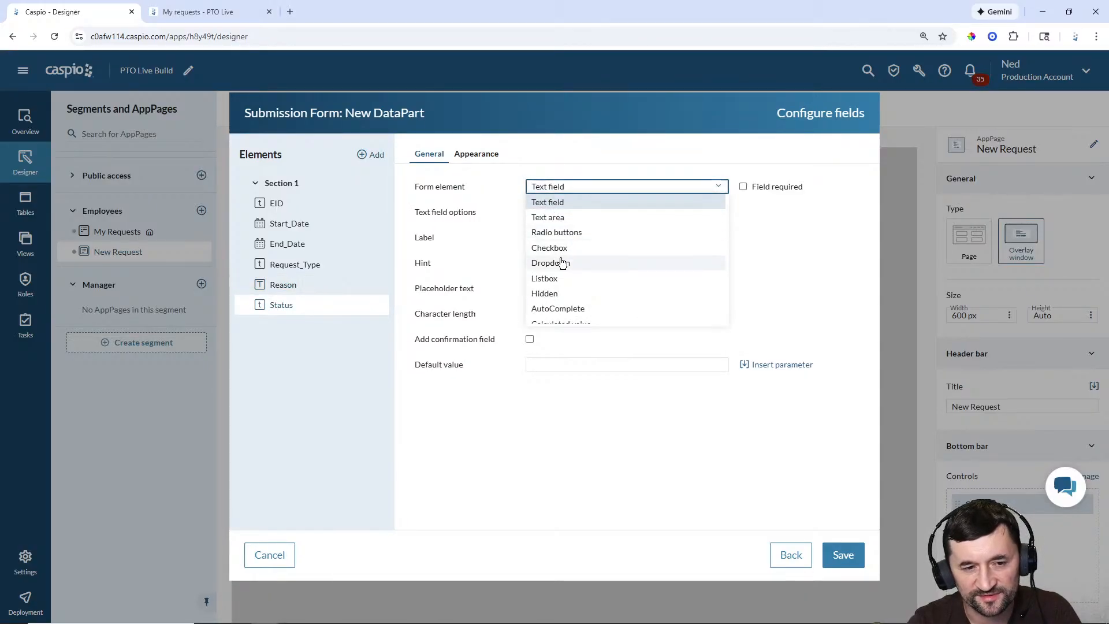
click(561, 258)
click(629, 293)
click(607, 355)
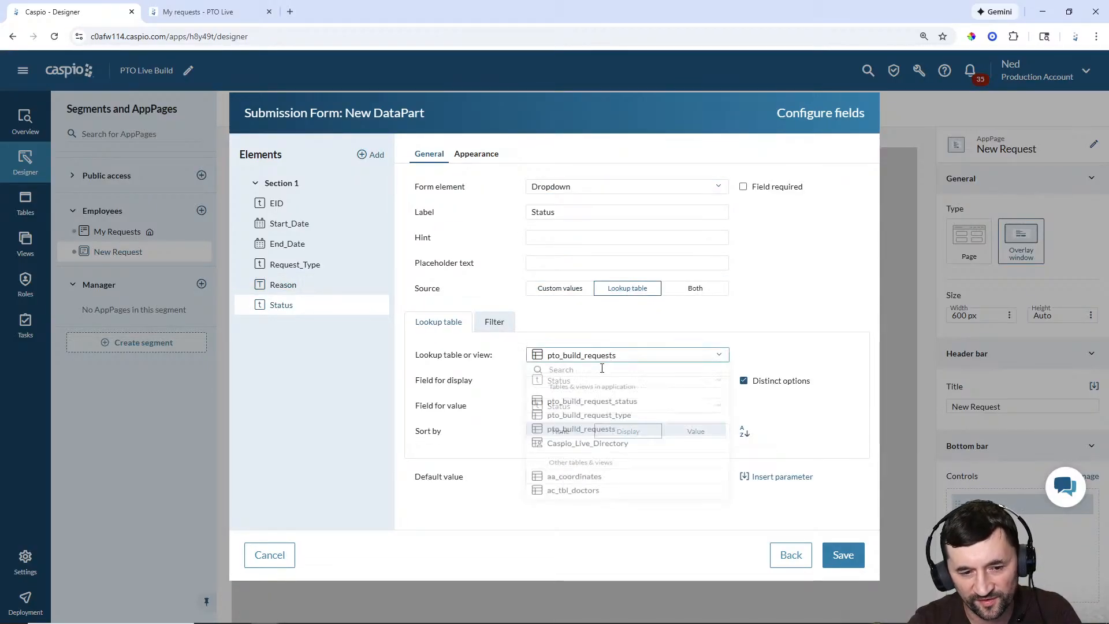
click(596, 406)
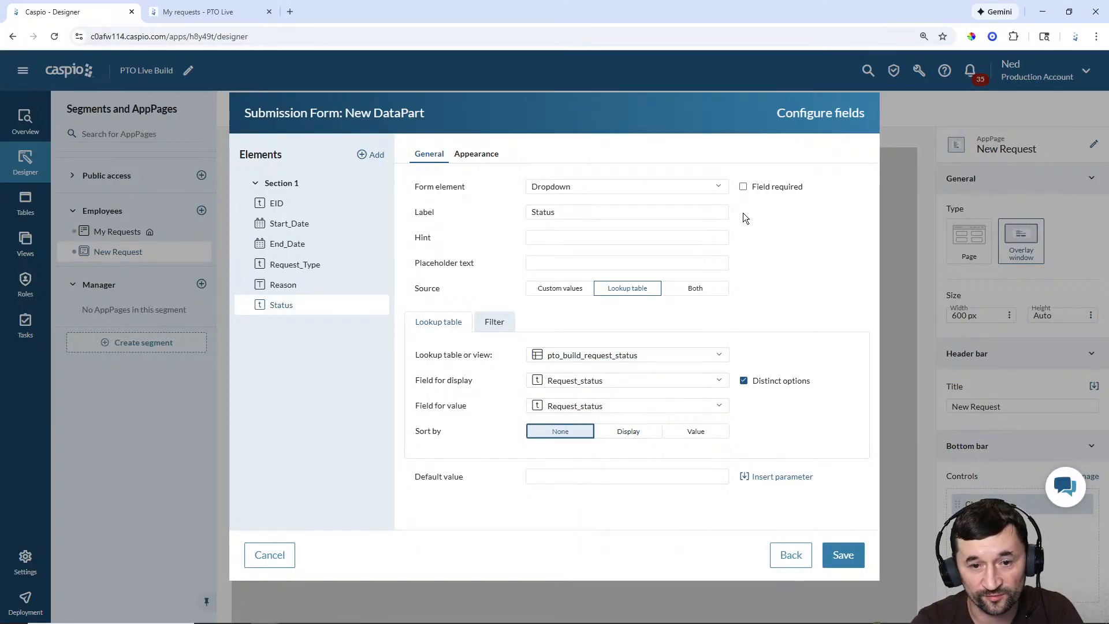
click(743, 187)
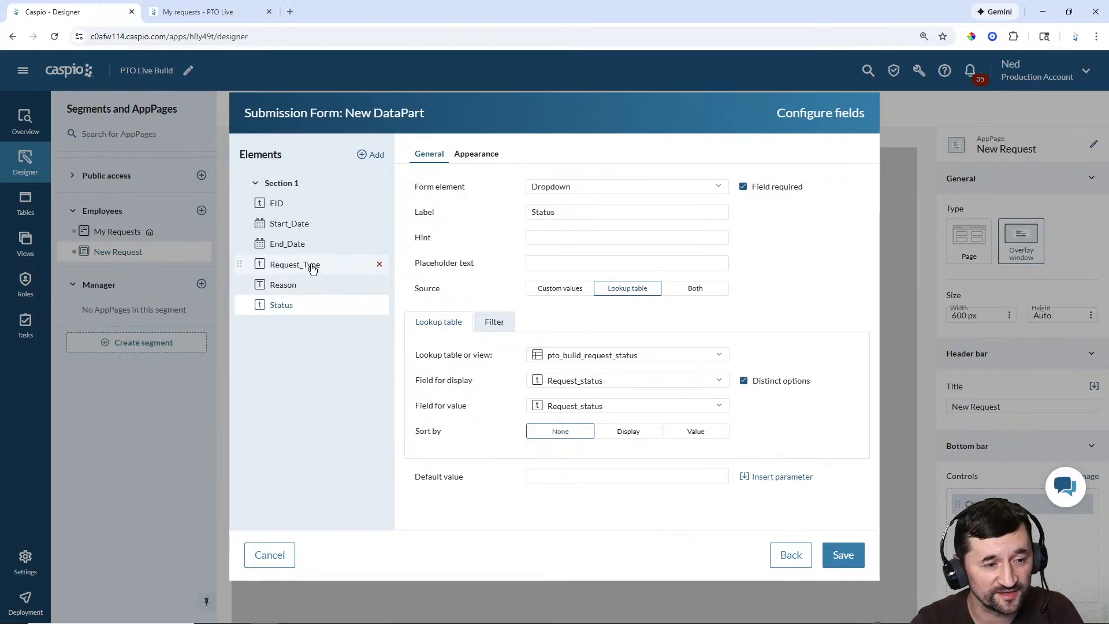
Step: Add a virtual field below End_Date and set it to Calculated value
click(312, 265)
click(377, 155)
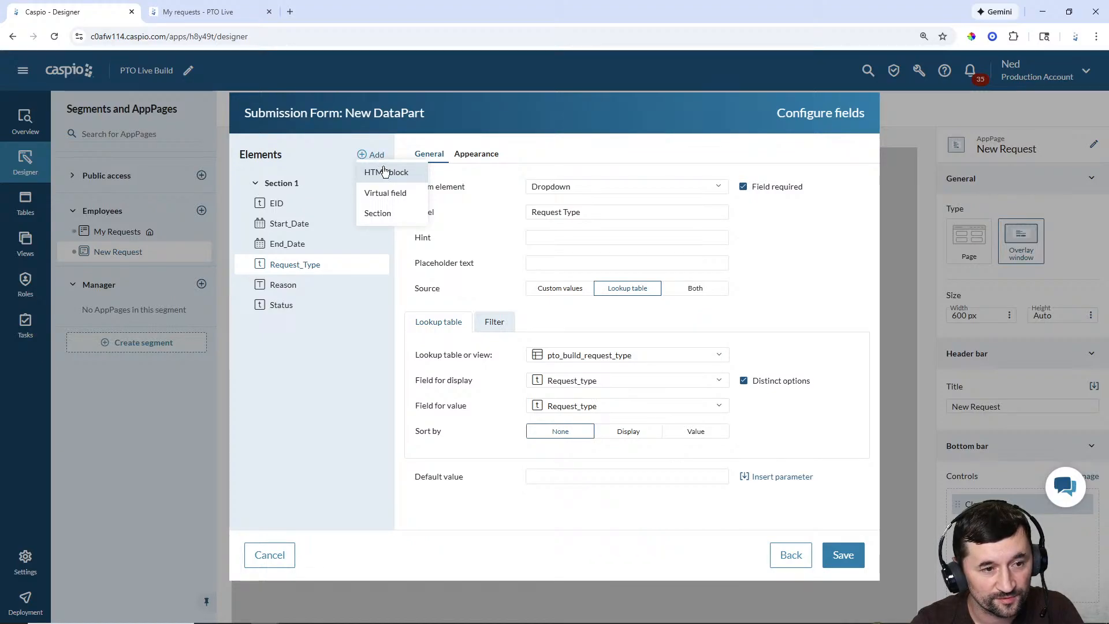
click(384, 196)
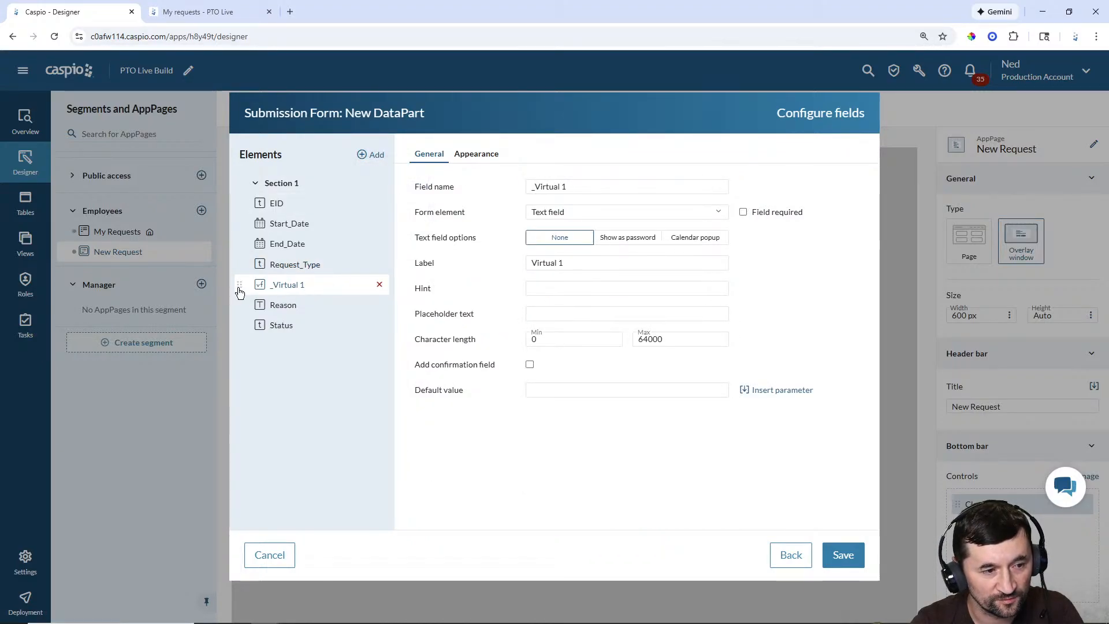
drag(240, 286, 241, 261)
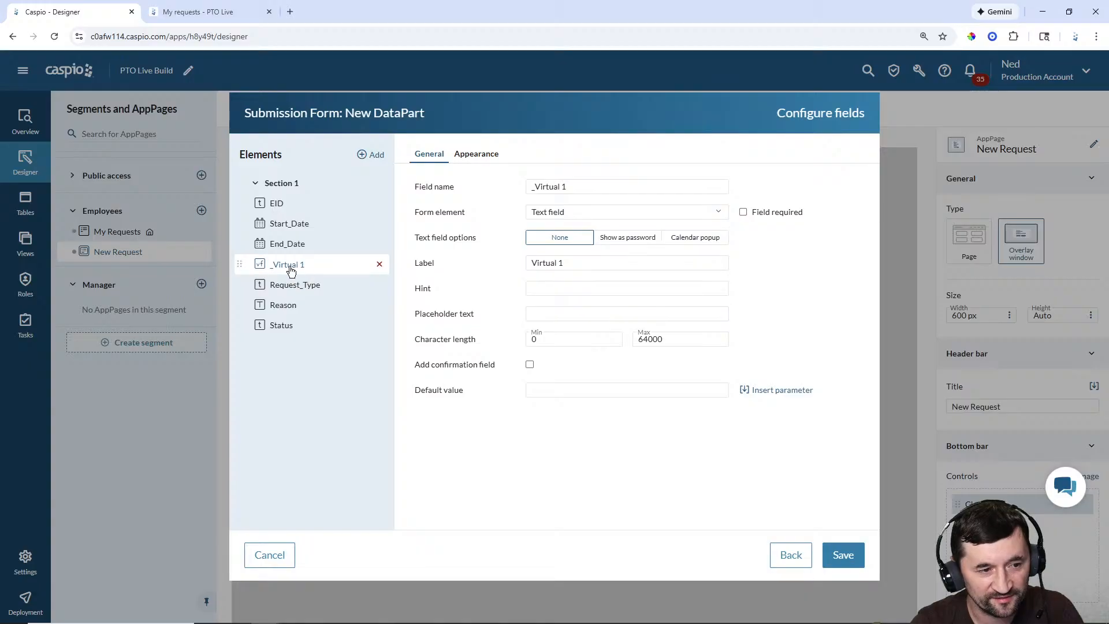
click(607, 215)
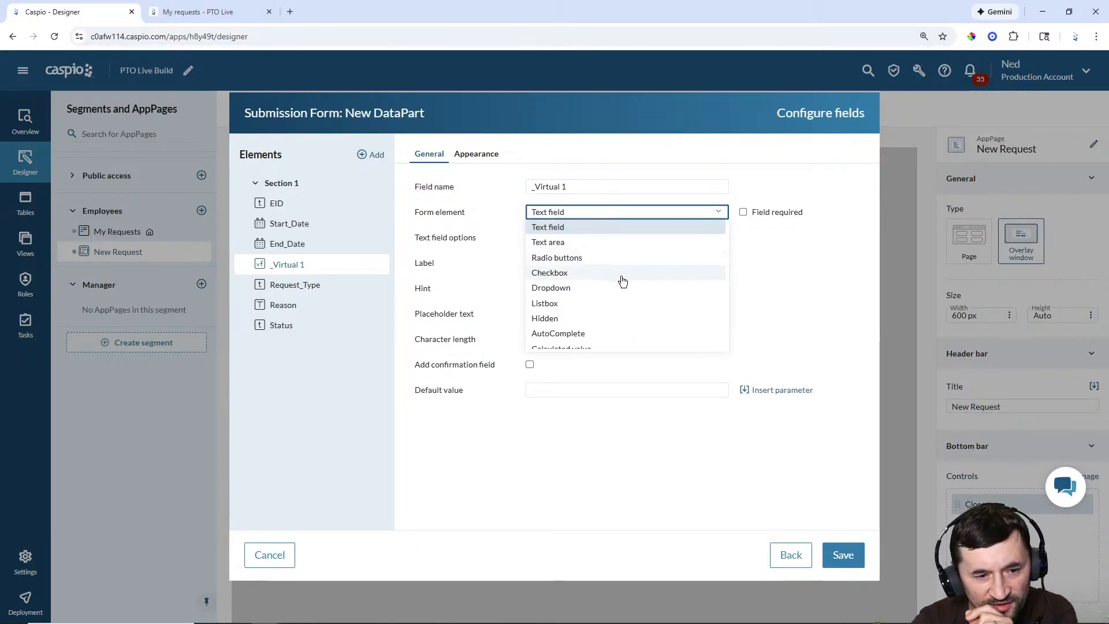
scroll(622, 280, down, 1)
click(595, 342)
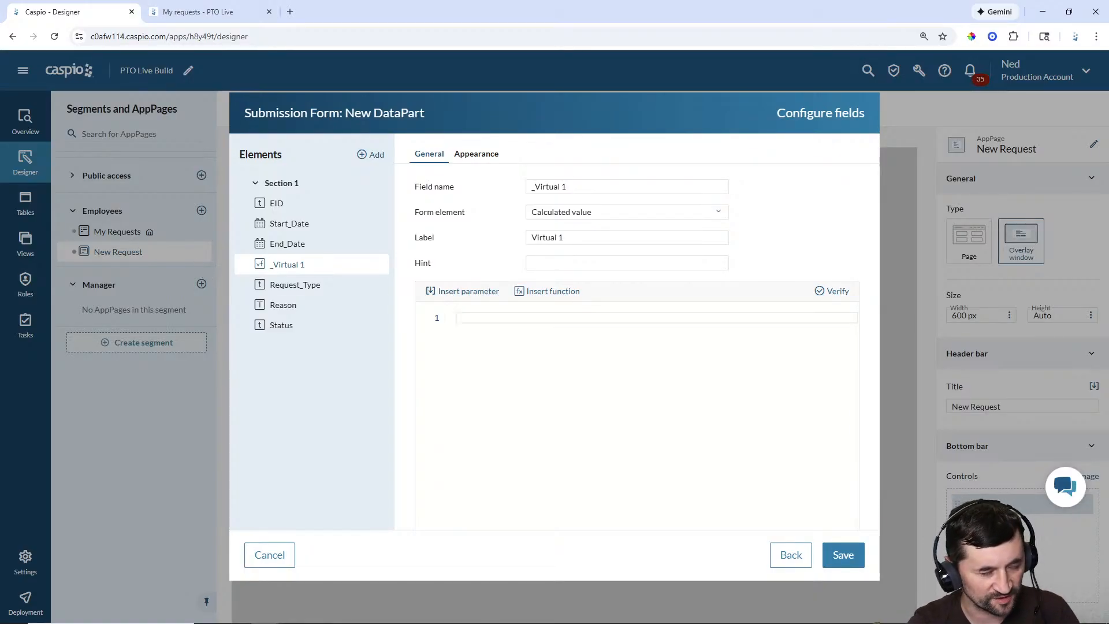
Step: Paste the IsNull/DATEDIFF total-hours formula into _Virtual 1 and verify it
text(IsNull( (     (         DATEDIFF(day, [@field:Start_Date], [@field:End_Date]) + 1     )     -     (         (DATEDIFF(week, [@field:Start_Date], [@field:End_Date]) * 2)         +         (CASE WHEN DATEPART(day, [@field:Start_Date]) = 1 THEN 1 ELSE 0 END)         +         (CASE WHEN DATEPART(day, [@field:End_Date]) = 7 THEN 1 ELSE 0 END)     ) ) * 8 , 0))
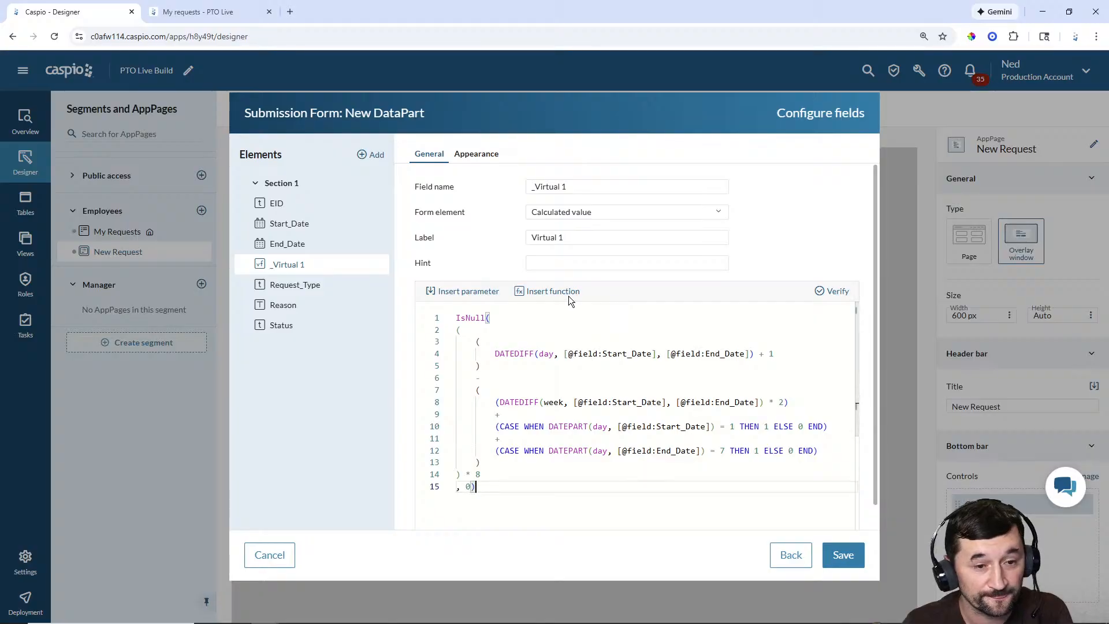
click(477, 156)
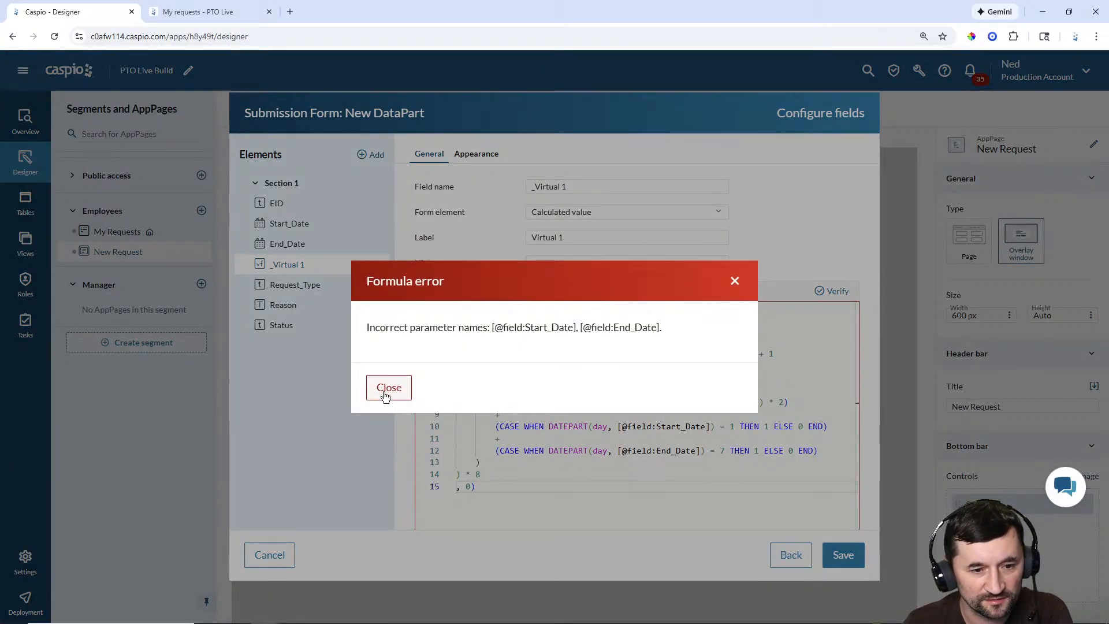
Step: Replace the _Virtual 1 formula with a freshly pasted version and verify it again
click(385, 395)
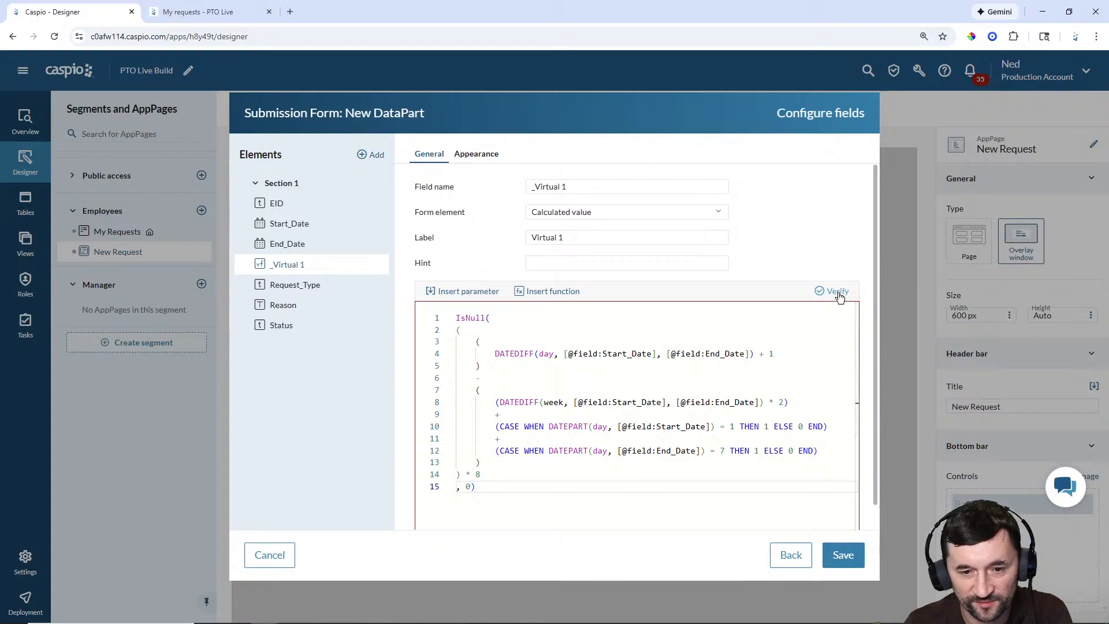
scroll(771, 429, down, 3)
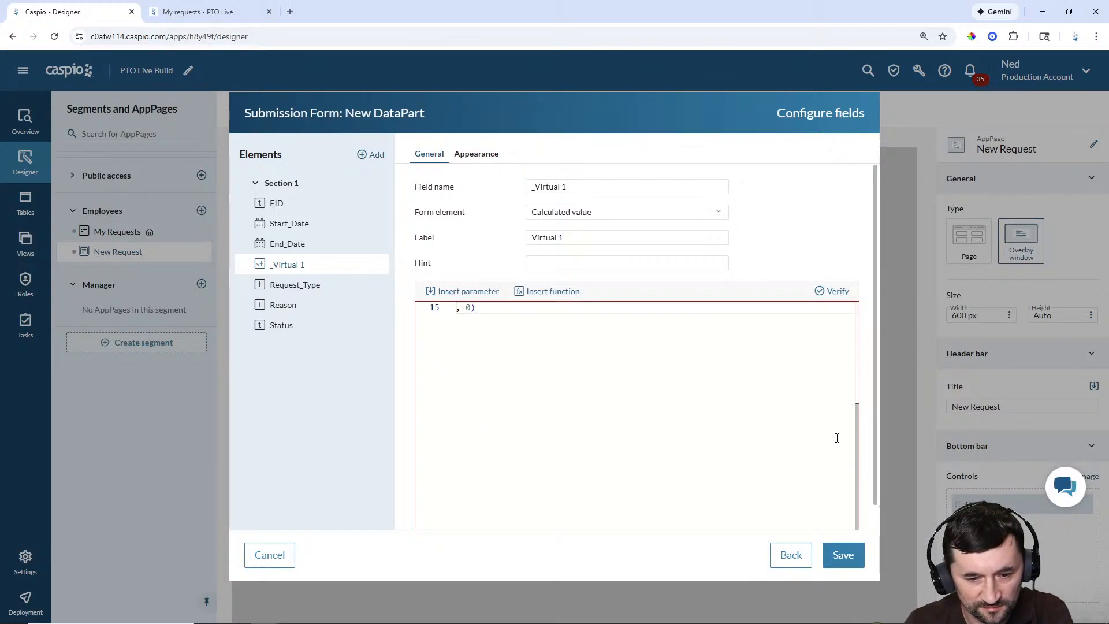
scroll(870, 454, down, 2)
scroll(868, 454, up, 2)
scroll(738, 428, up, 2)
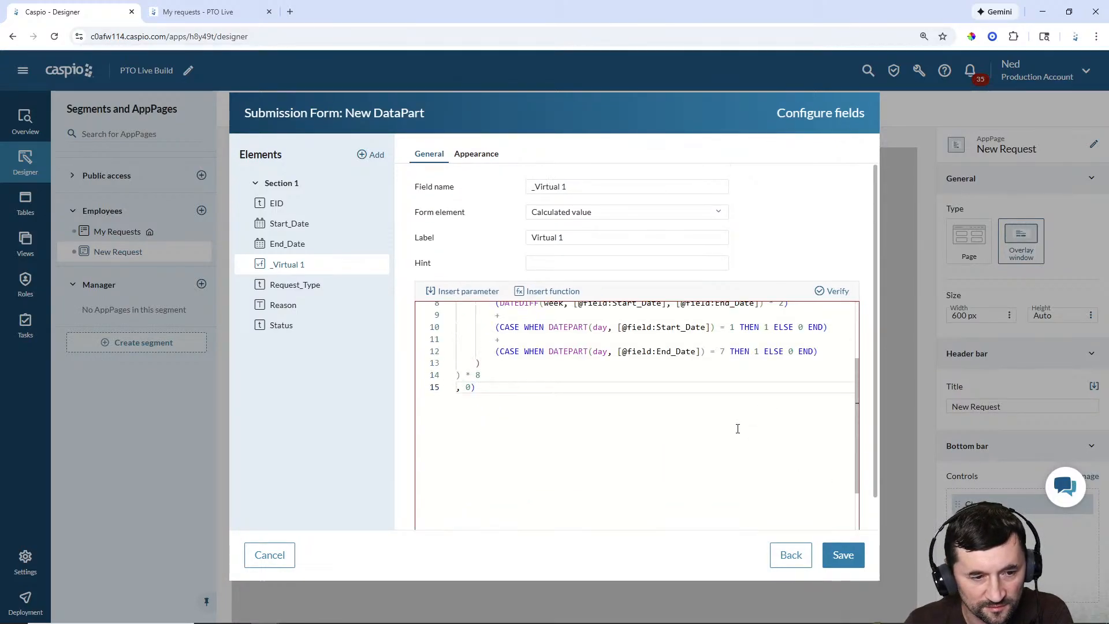
scroll(740, 424, up, 3)
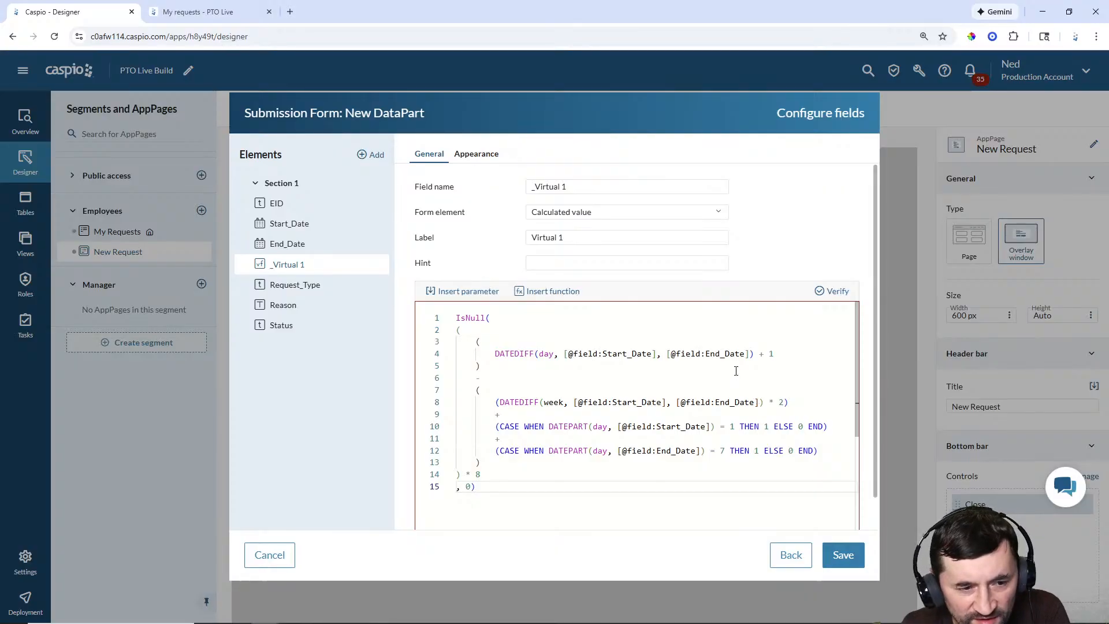
scroll(754, 353, down, 1)
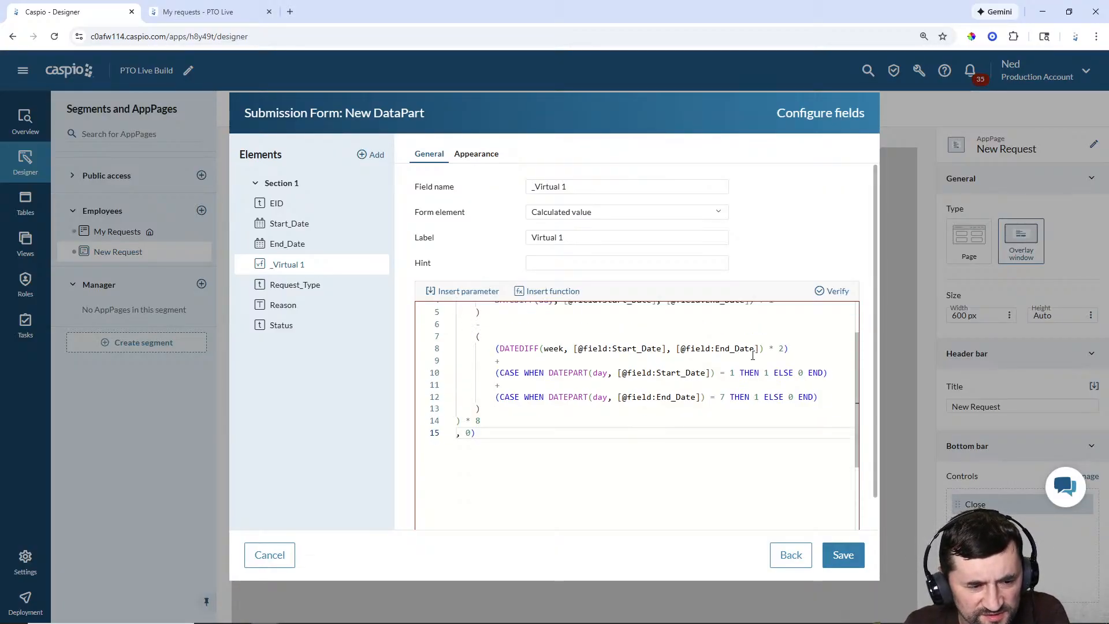
scroll(750, 355, up, 2)
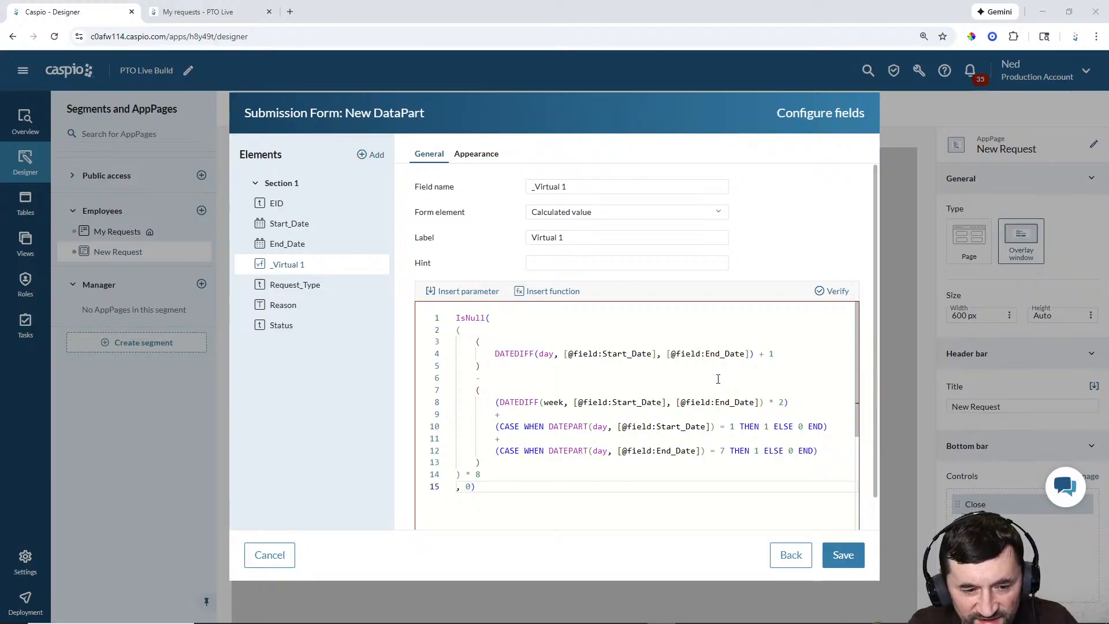
scroll(713, 380, down, 1)
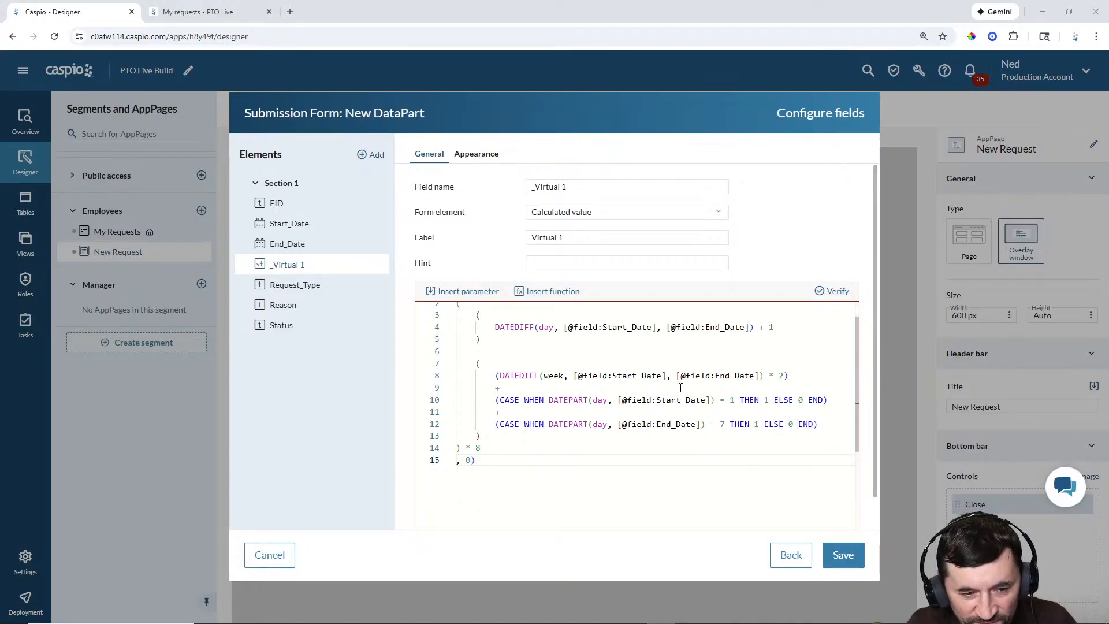
key(ctrl+a)
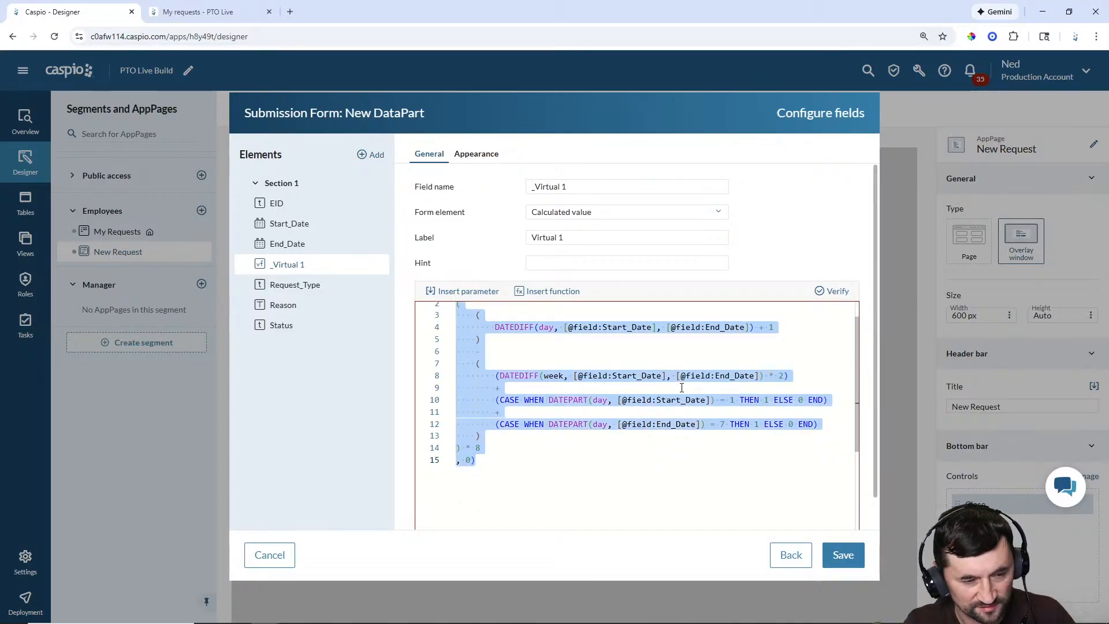
key(ctrl+v)
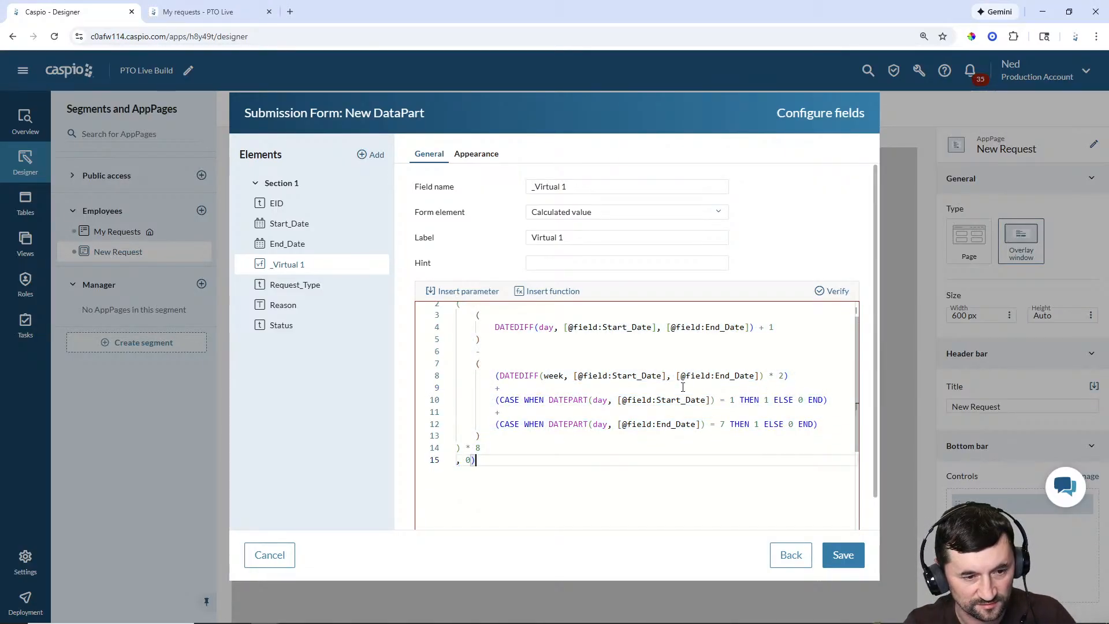
click(836, 298)
Step: Strip the IsNull( wrapper and trailing 0) fallback from the formula, then verify
scroll(861, 415, down, 1)
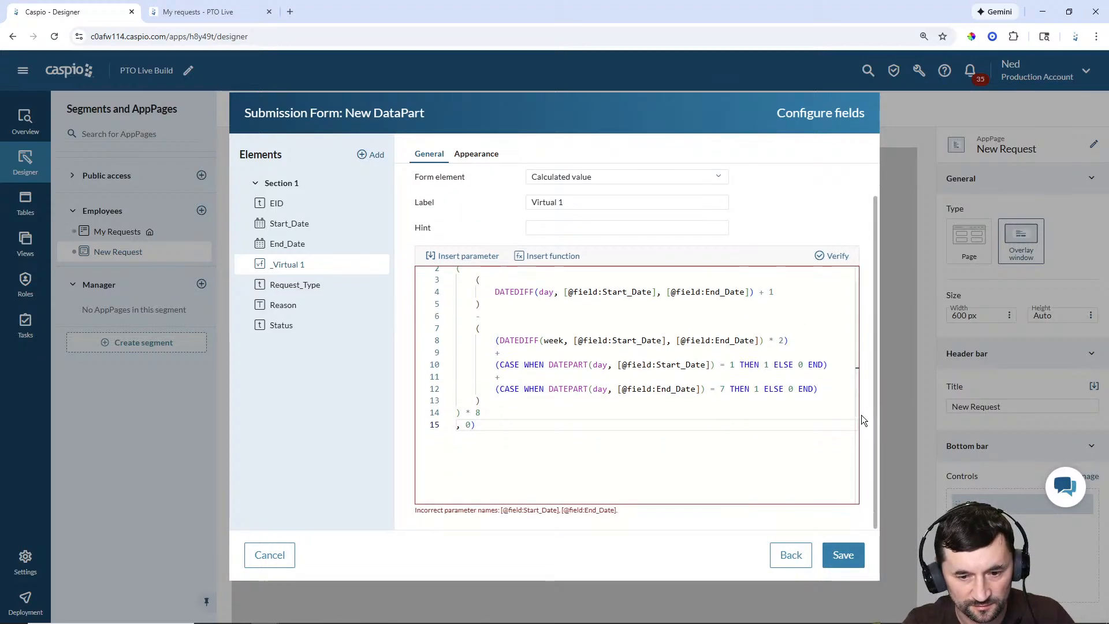
scroll(864, 414, up, 1)
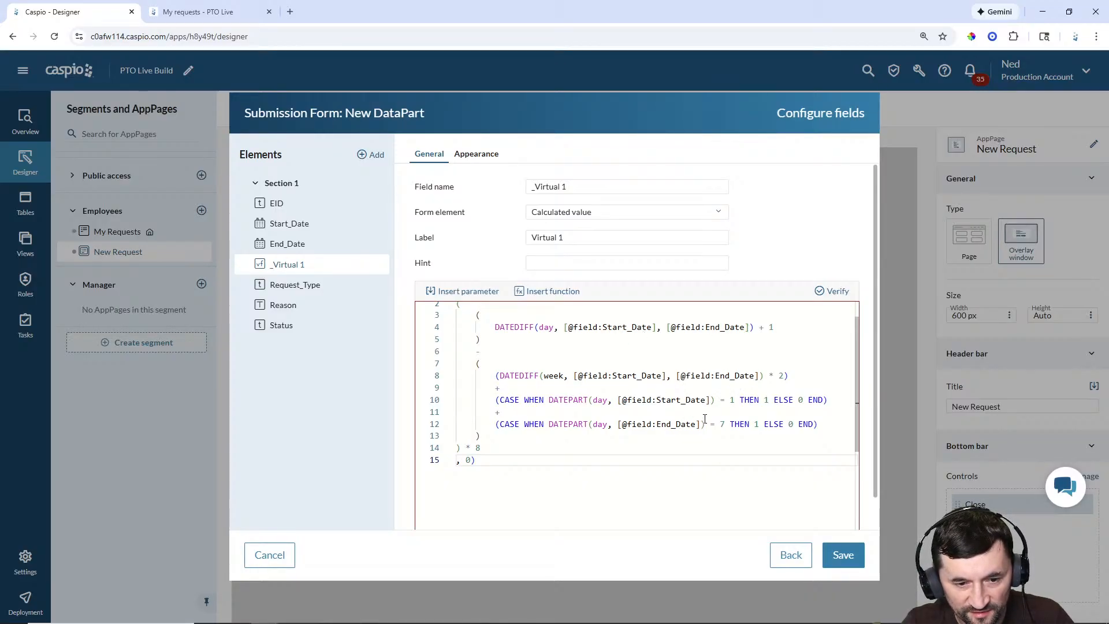
scroll(705, 418, up, 1)
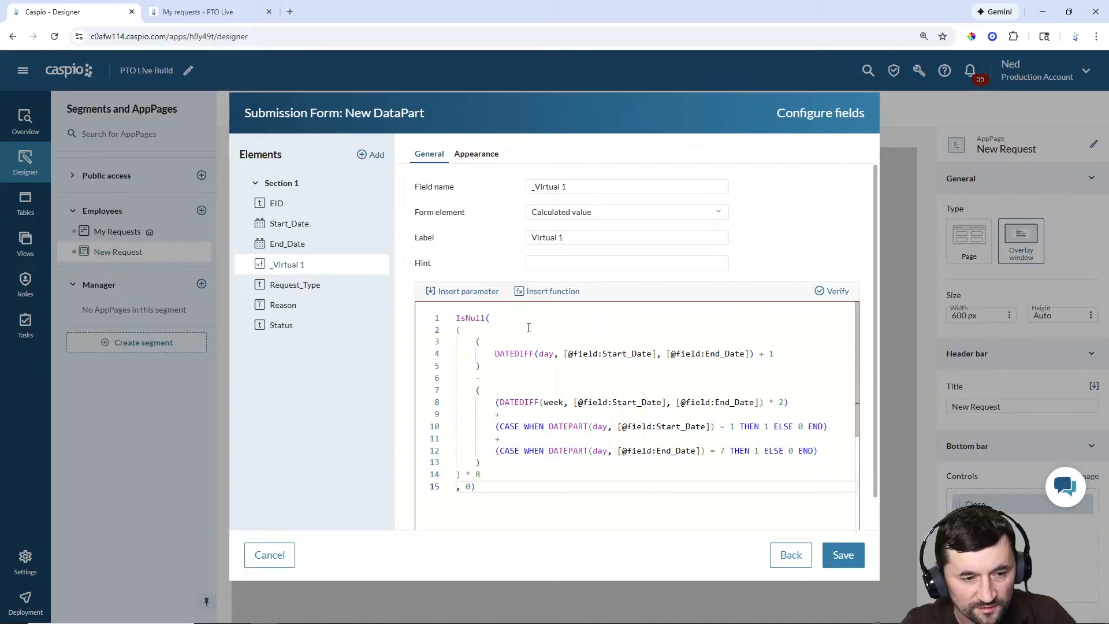
drag(508, 317, 421, 312)
key(BackSpace)
scroll(564, 393, down, 2)
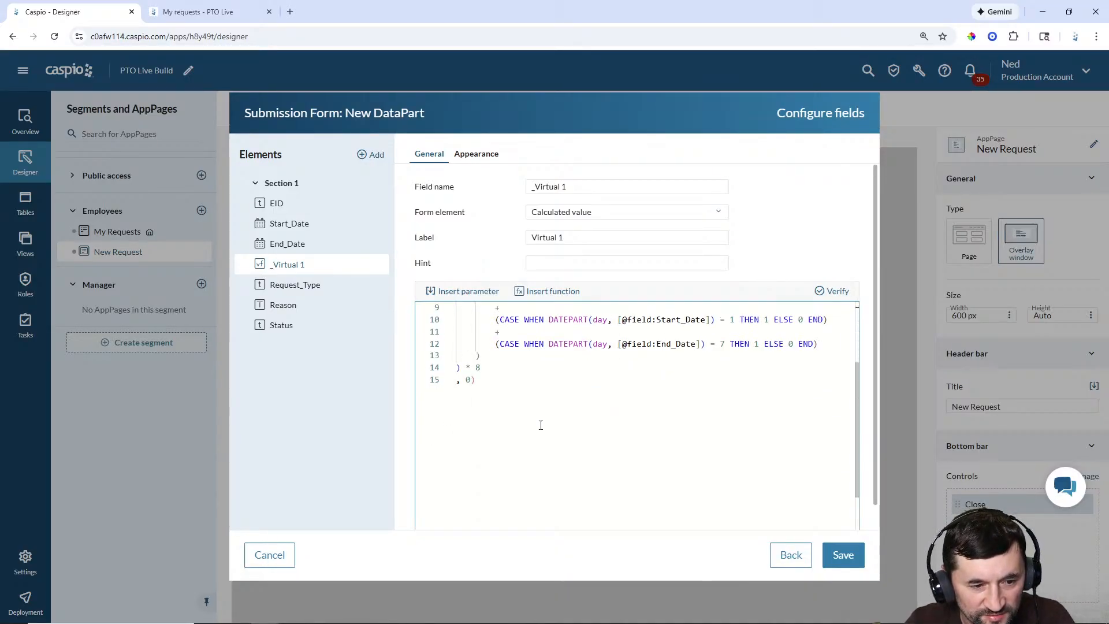
click(504, 384)
key(BackSpace)
key(BackSpace)
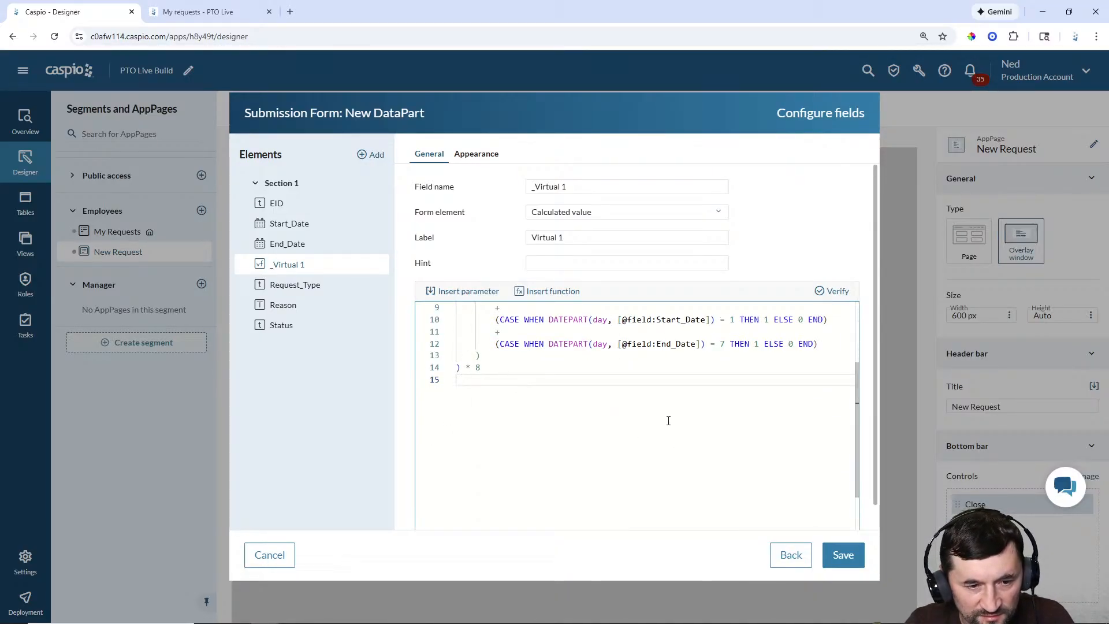
click(836, 292)
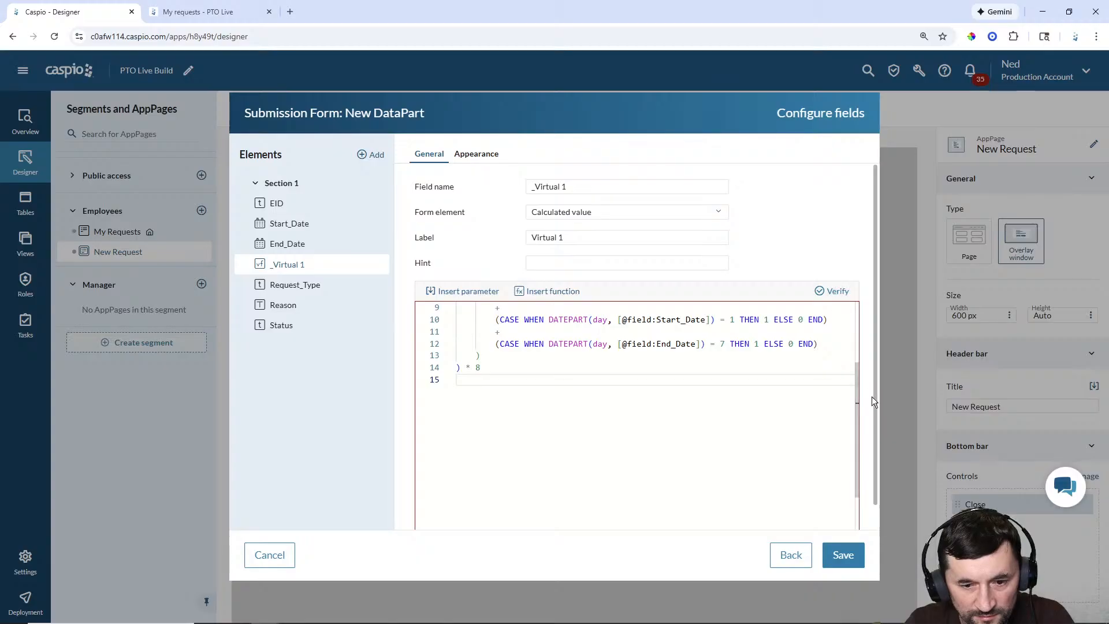
Step: Relabel the _Virtual 1 field as 'Total Hours Requested'
scroll(688, 409, up, 3)
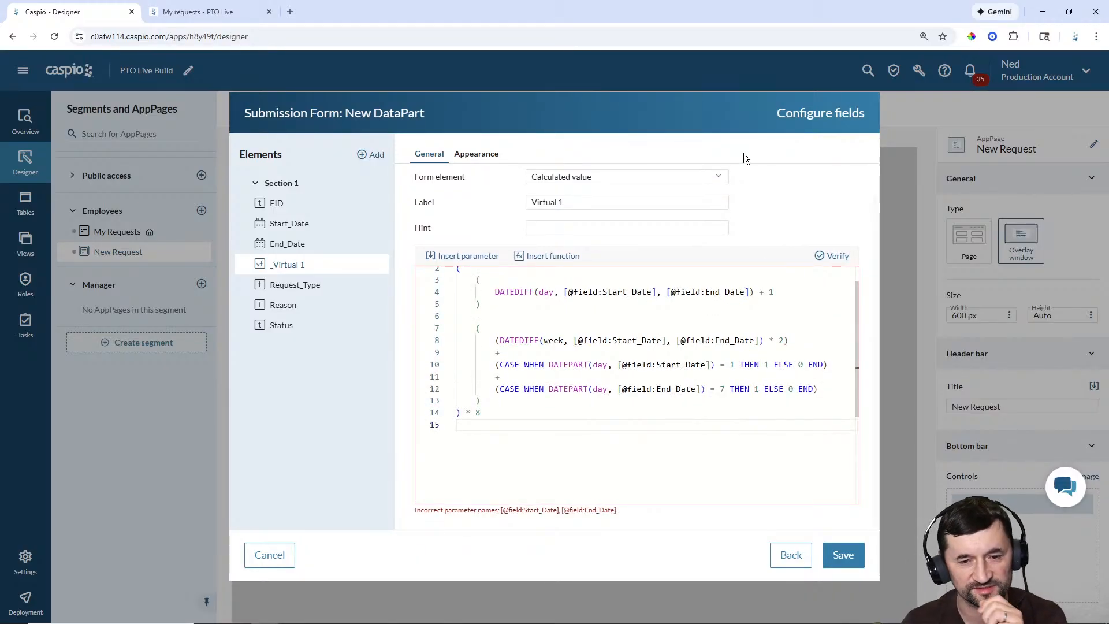
scroll(823, 242, up, 1)
scroll(782, 407, up, 1)
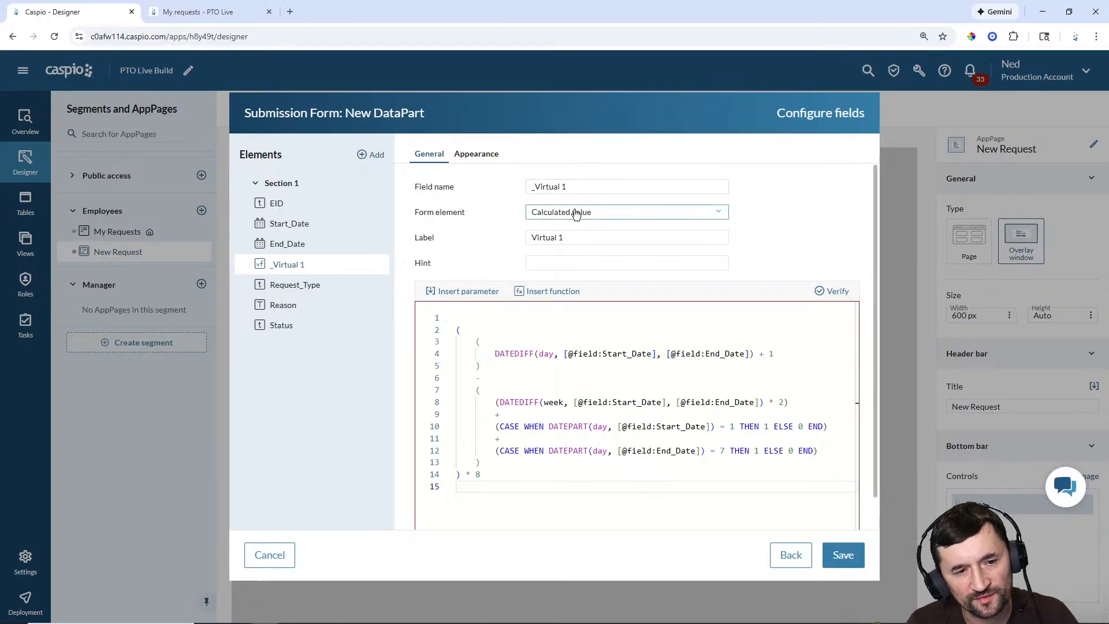
click(563, 241)
drag(564, 242, 511, 245)
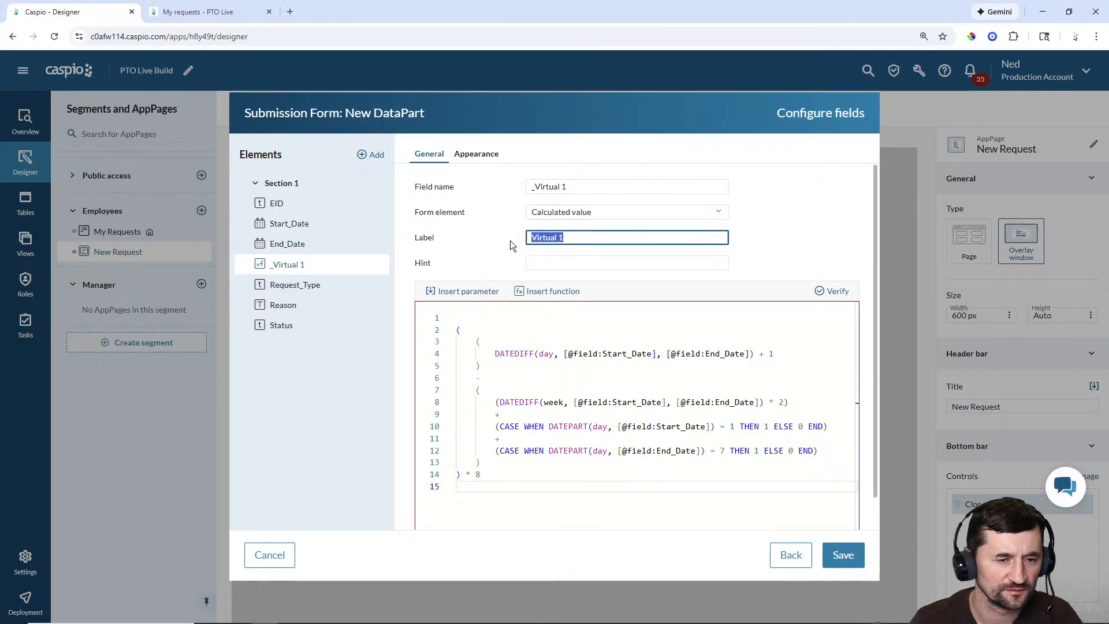
text(Total Hours)
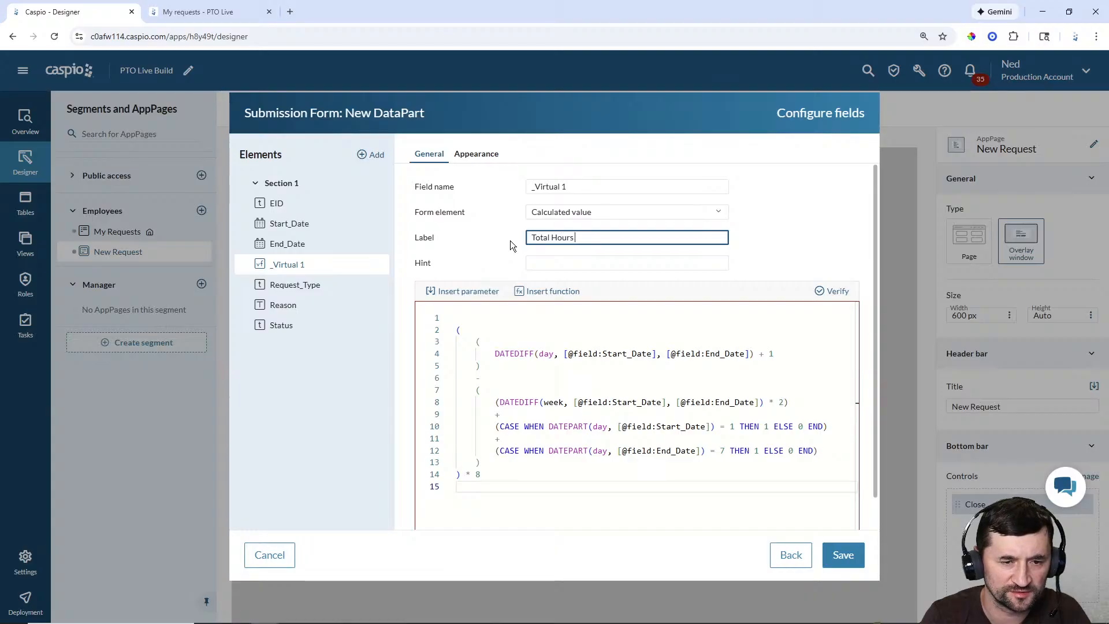
text( Requested)
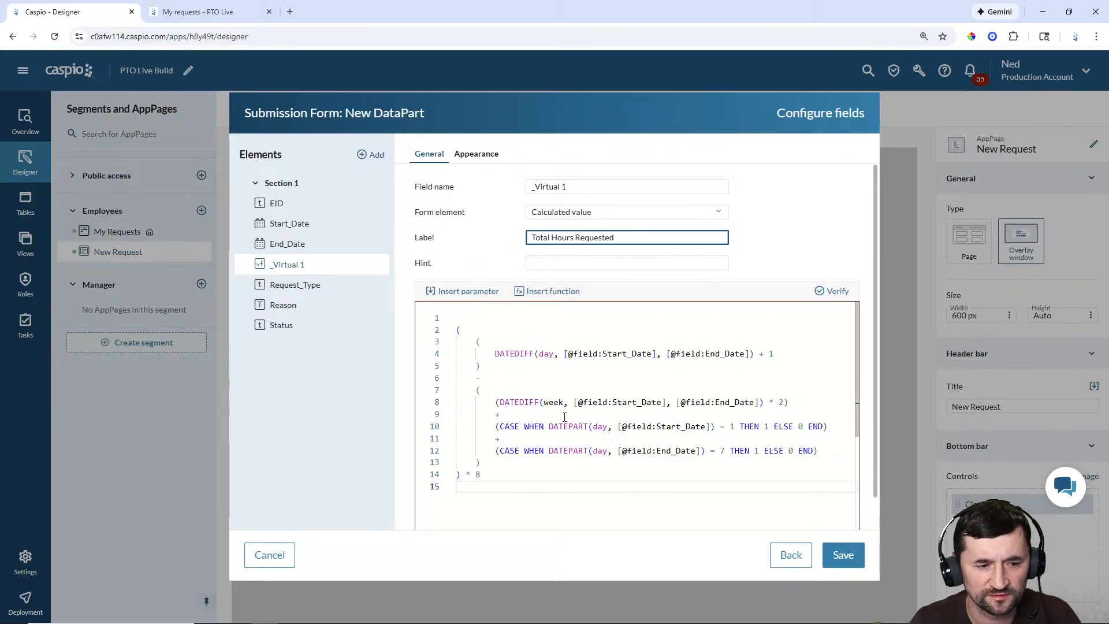
Step: Paste the IsNull-wrapped formula back in and verify it once more
click(565, 416)
key(ctrl+a)
text(IsNull( (     (         DATEDIFF(day, [@field:Start_Date], [@field:End_Date]) + 1     )     -     (         (DATEDIFF(week, [@field:Start_Date], [@field:End_Date]) * 2)         +         (CASE WHEN DATEPART(day, [@field:Start_Date]) = 1 THEN 1 ELSE 0 END)         +         (CASE WHEN DATEPART(day, [@field:End_Date]) = 7 THEN 1 ELSE 0 END)     ) ) * 8 , 0))
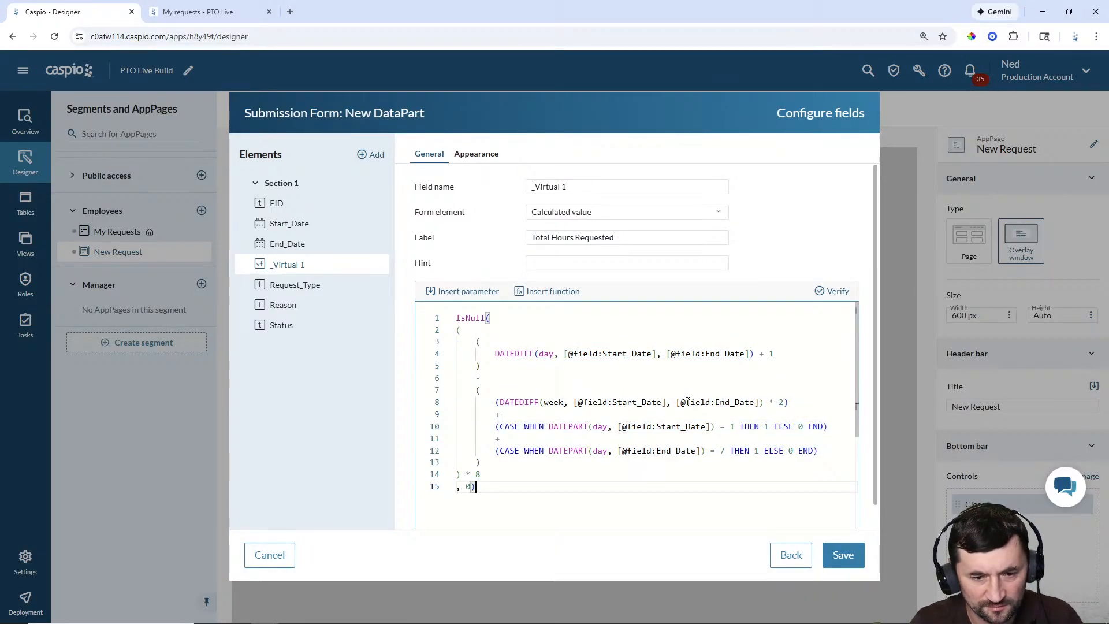
click(837, 291)
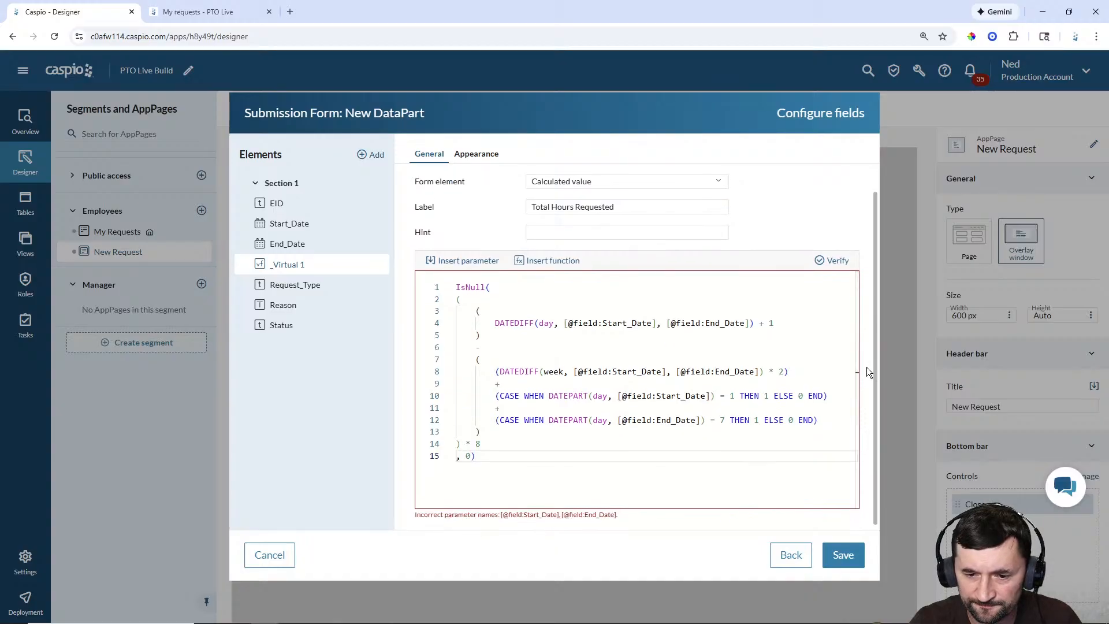
Step: Discard the form configuration and open the PTO Live app in a new tab
click(278, 552)
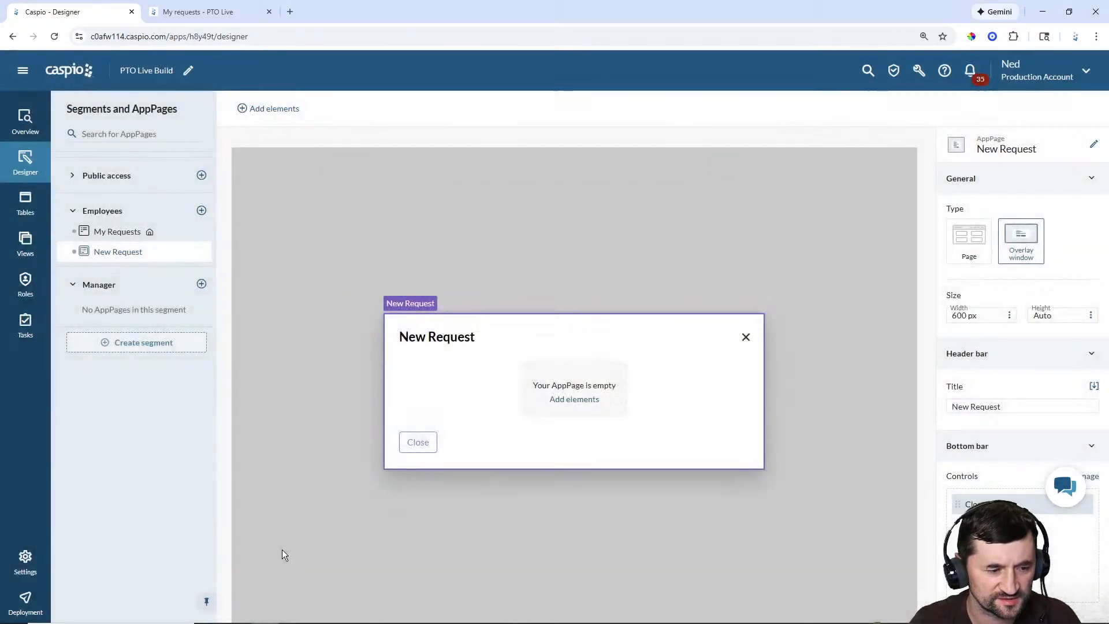
right_click(72, 70)
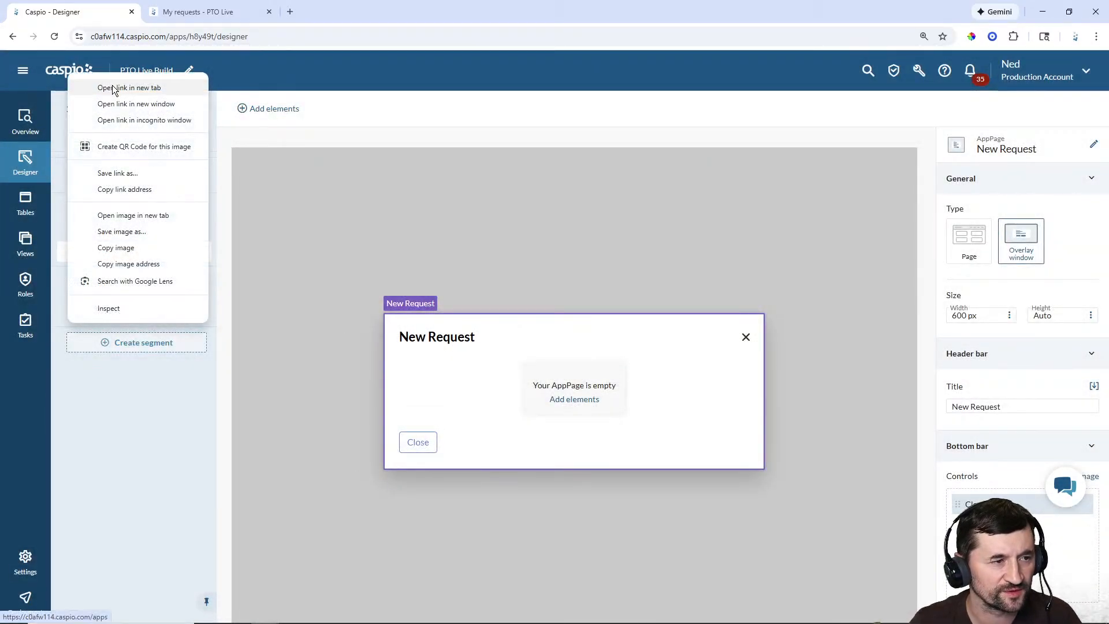
click(112, 88)
click(196, 11)
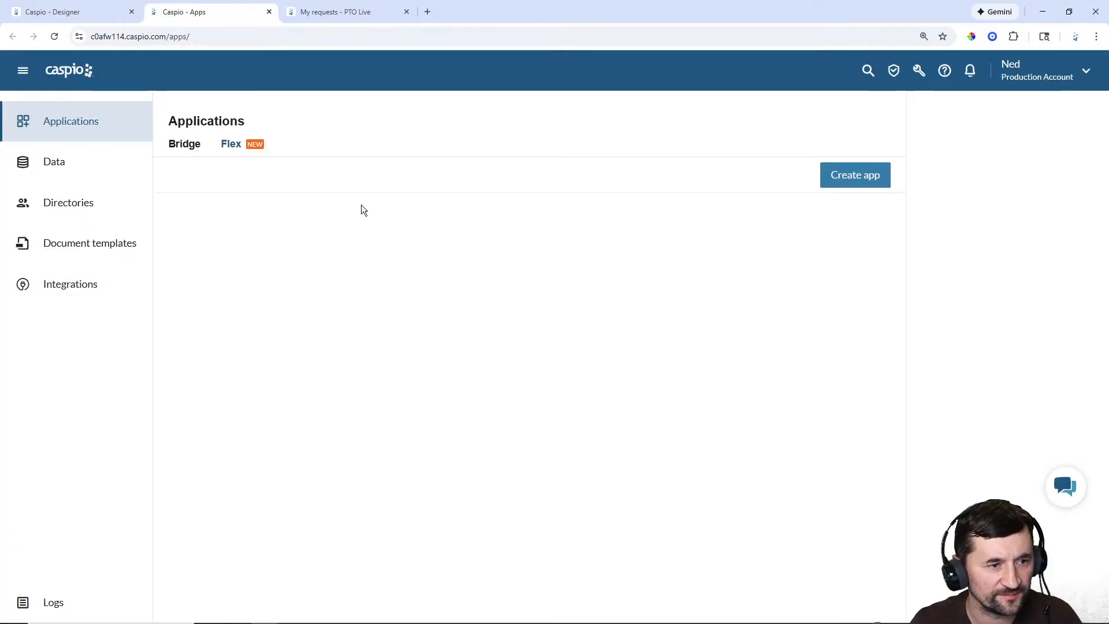
scroll(748, 453, down, 12)
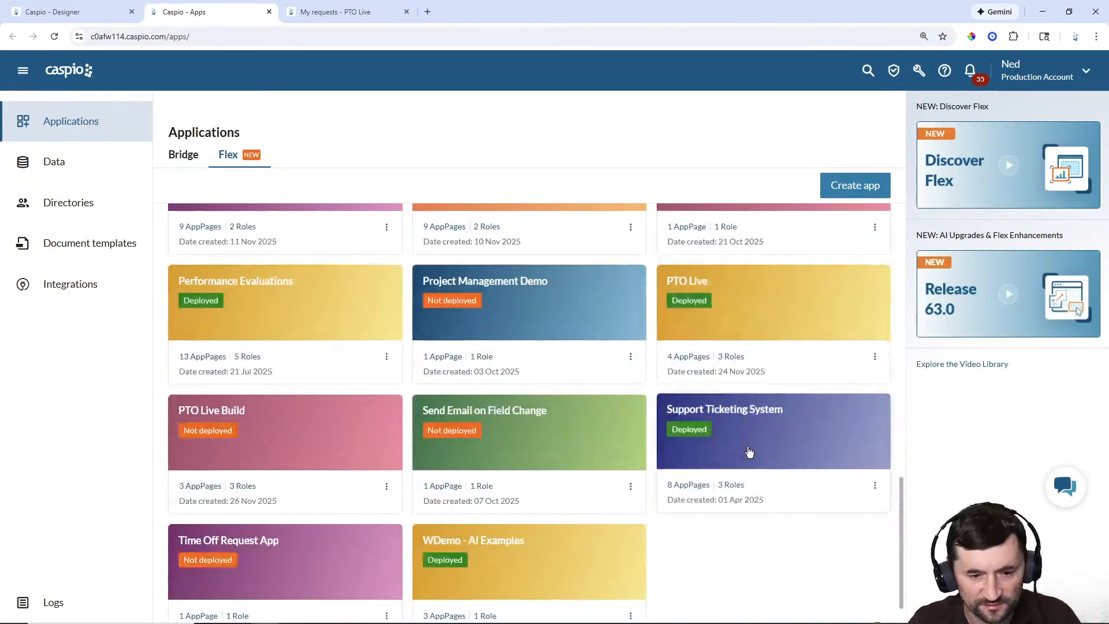
click(721, 302)
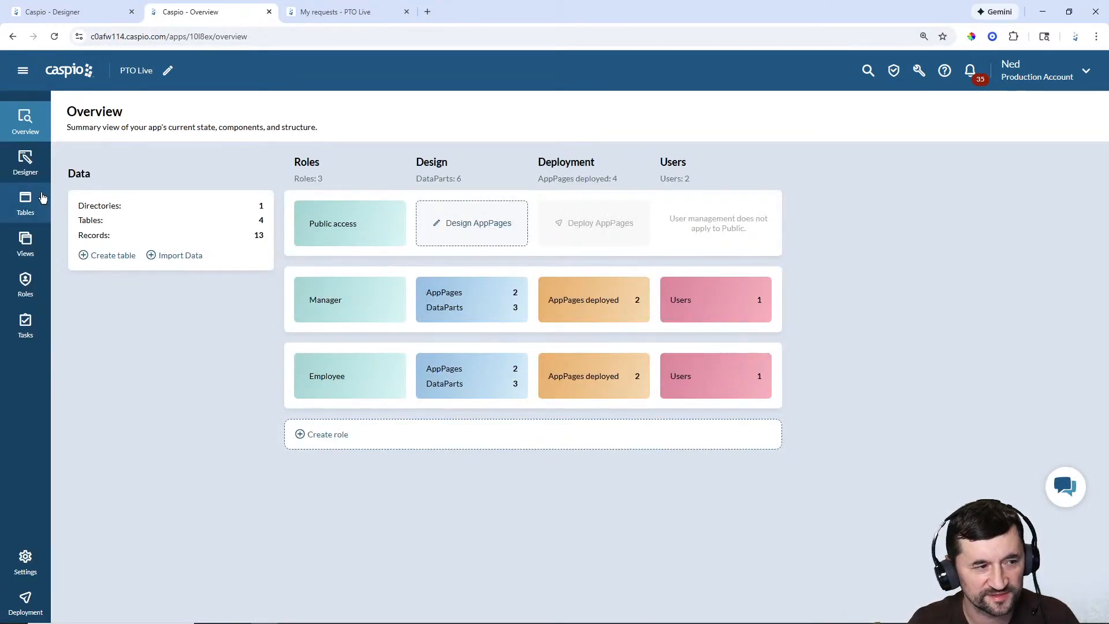
Step: Inspect the working _Virtual 1 formula on PTO Live's Request Time Off form, then cancel
click(23, 163)
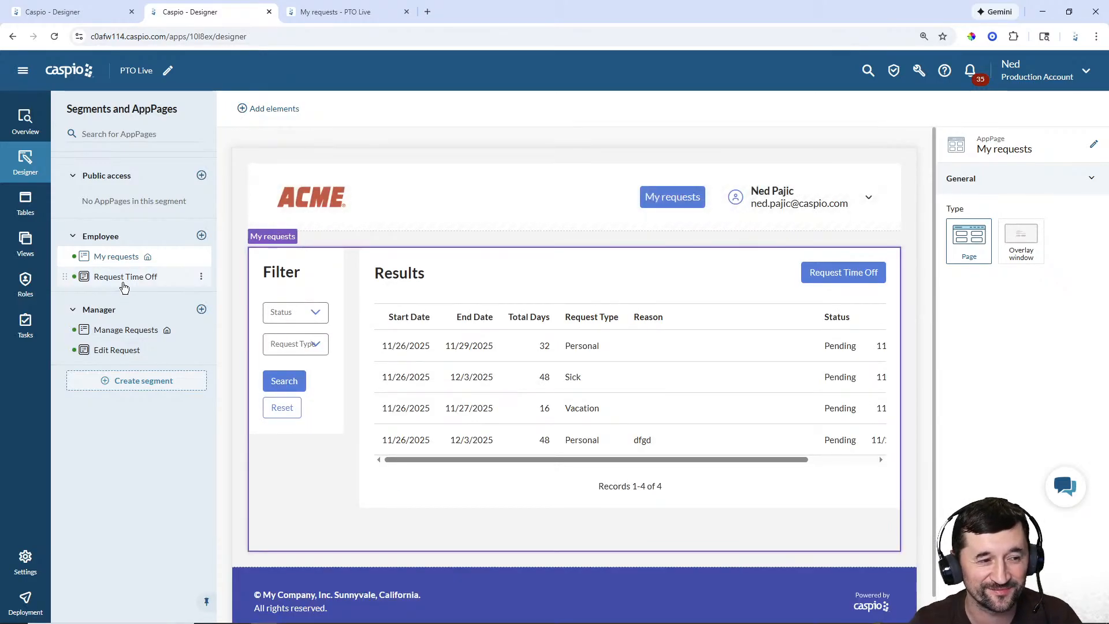
click(130, 285)
click(583, 365)
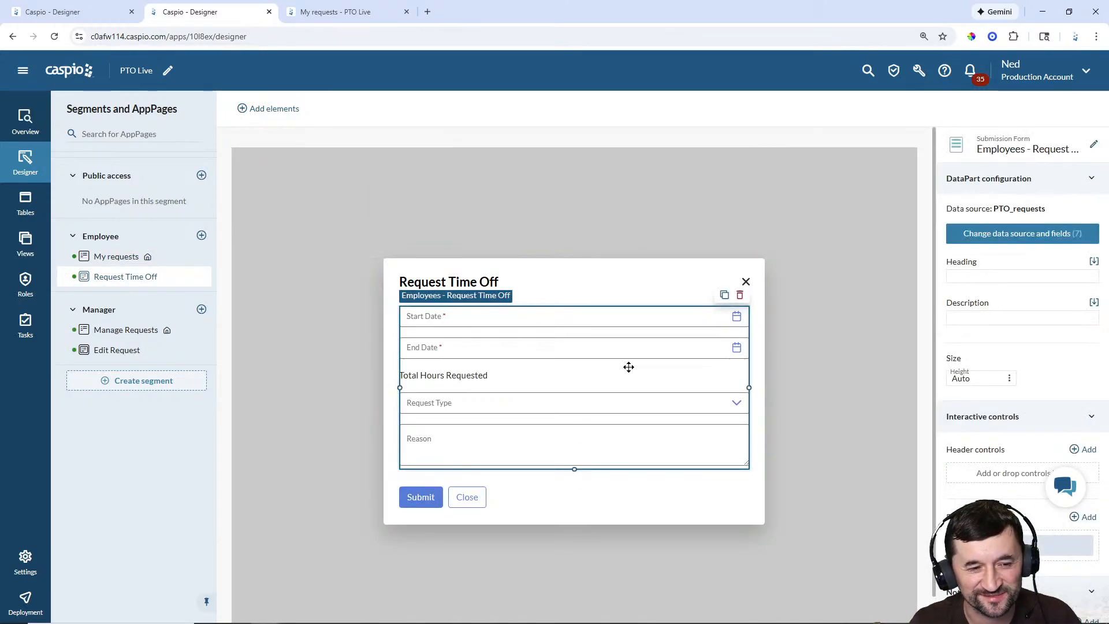
click(1015, 235)
click(844, 555)
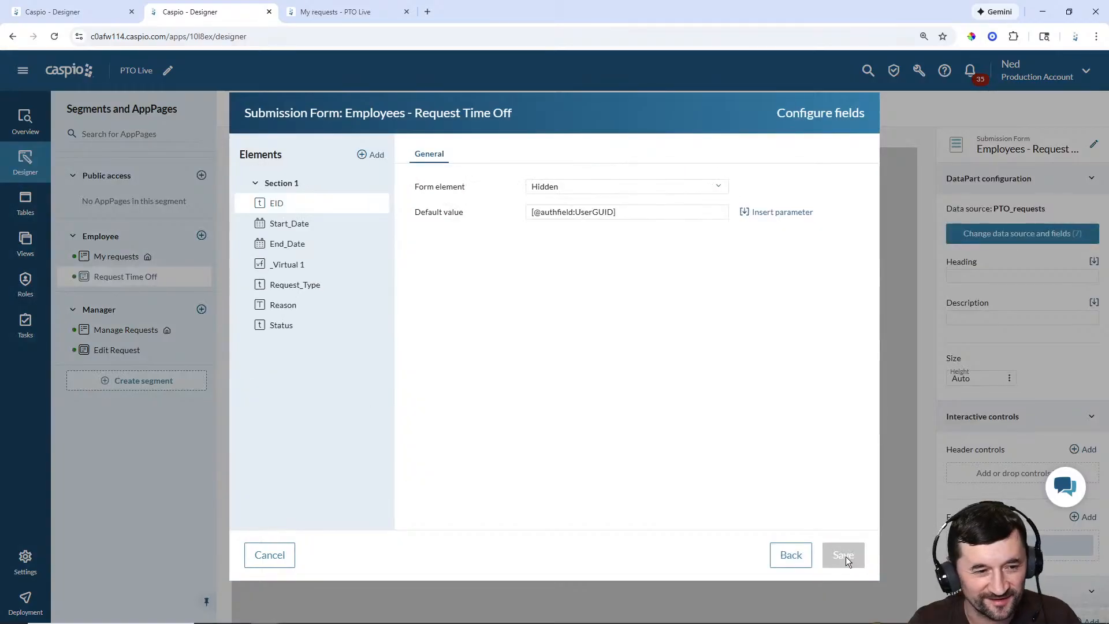
click(287, 264)
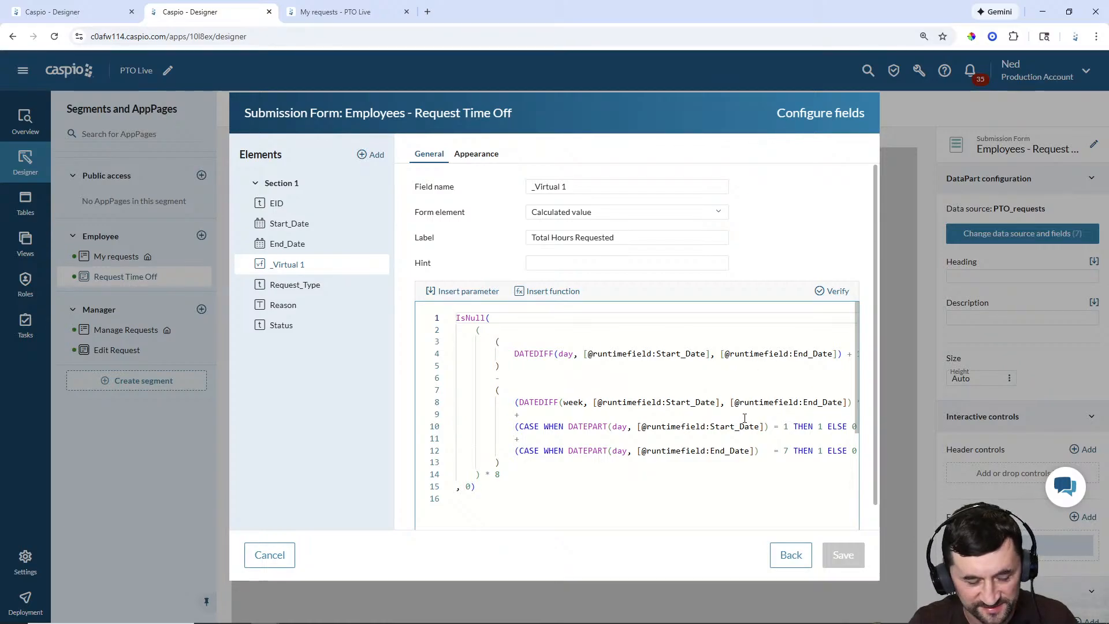
key(ctrl+a)
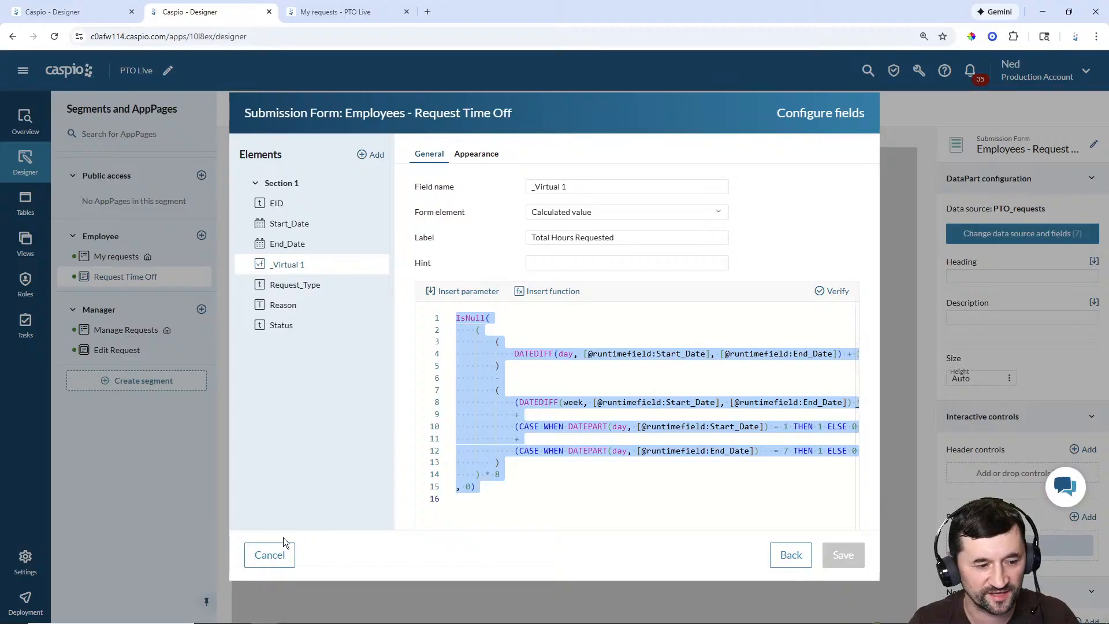
click(270, 555)
Step: Close the reference tab and add a pto_build_requests submission form with all six fields
click(270, 11)
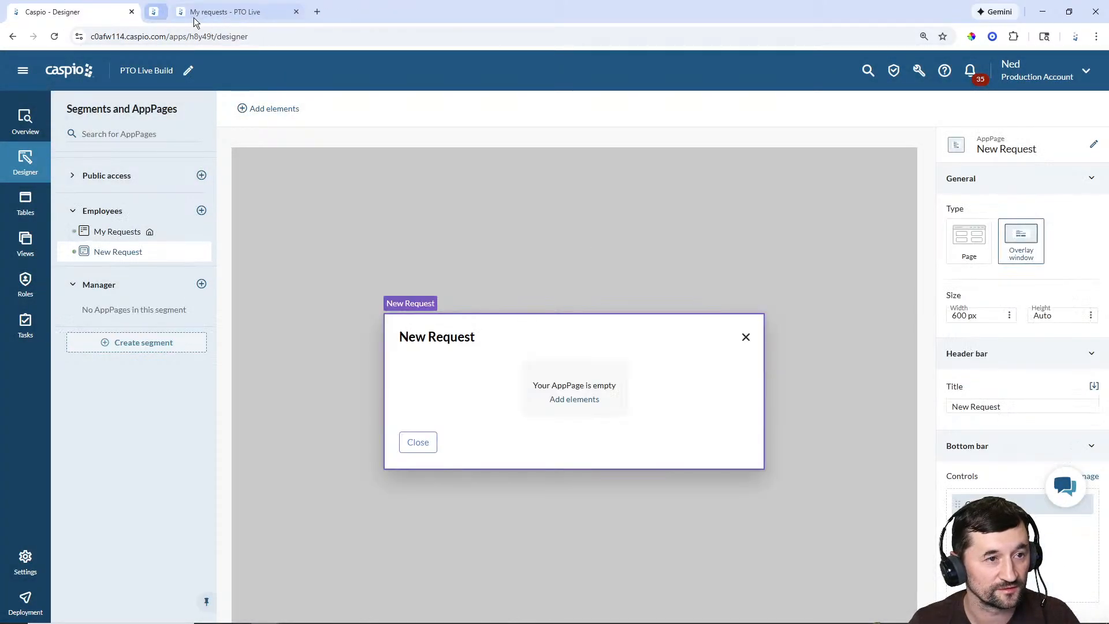
click(574, 400)
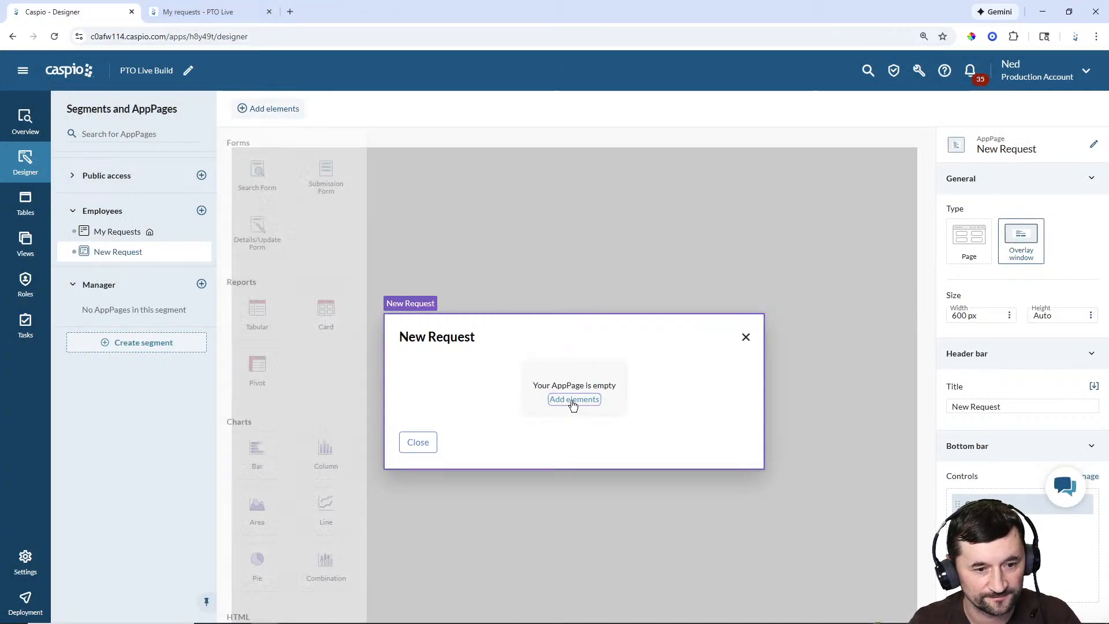
click(324, 196)
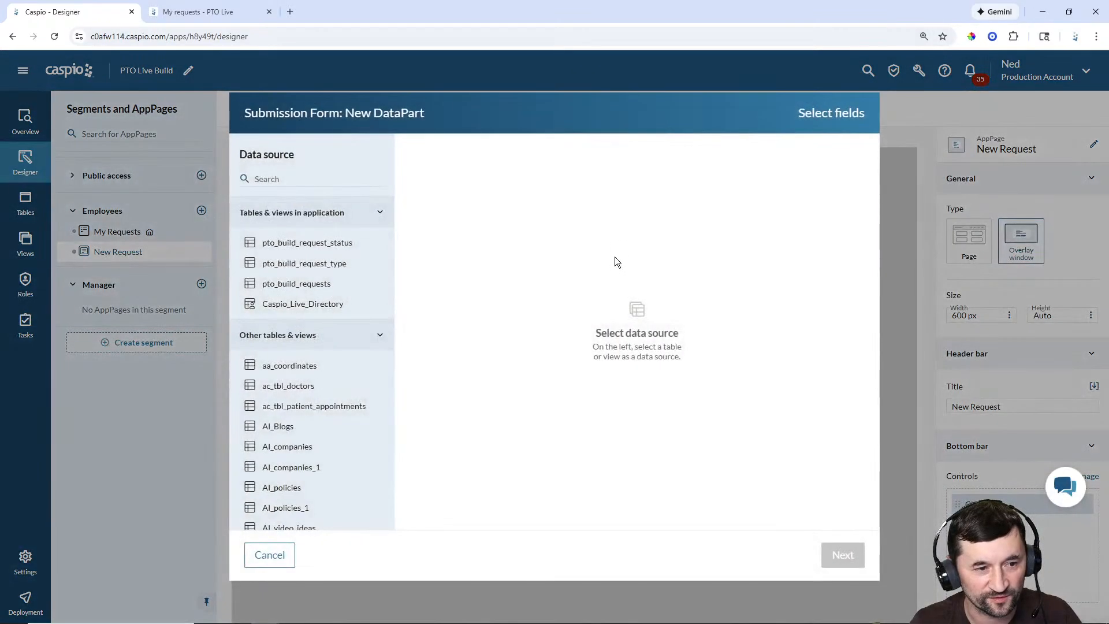
click(323, 284)
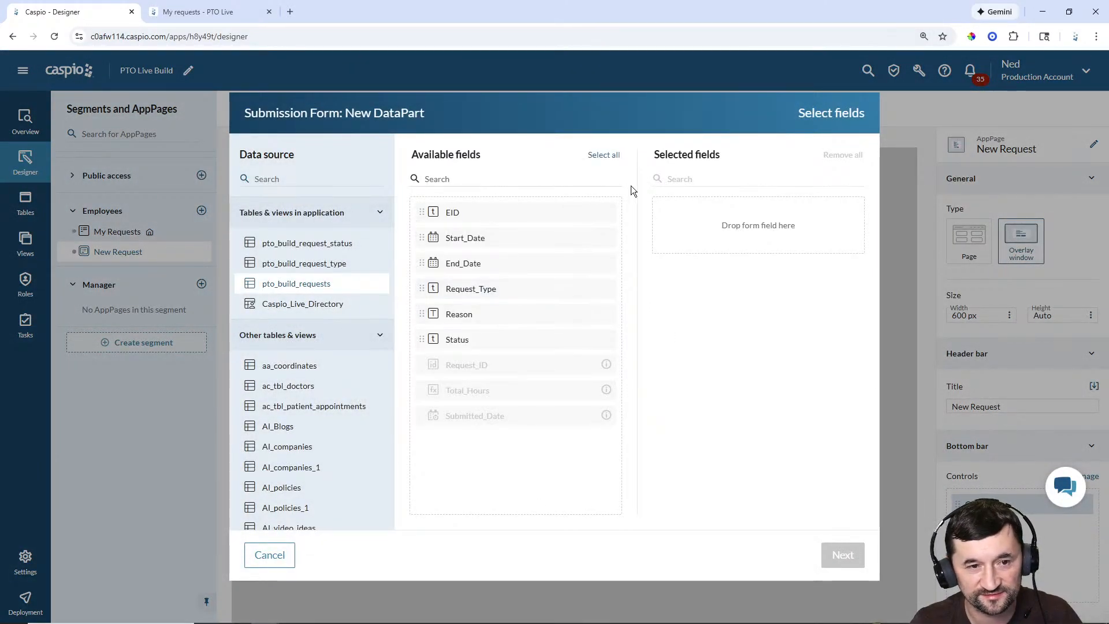
click(604, 155)
click(842, 556)
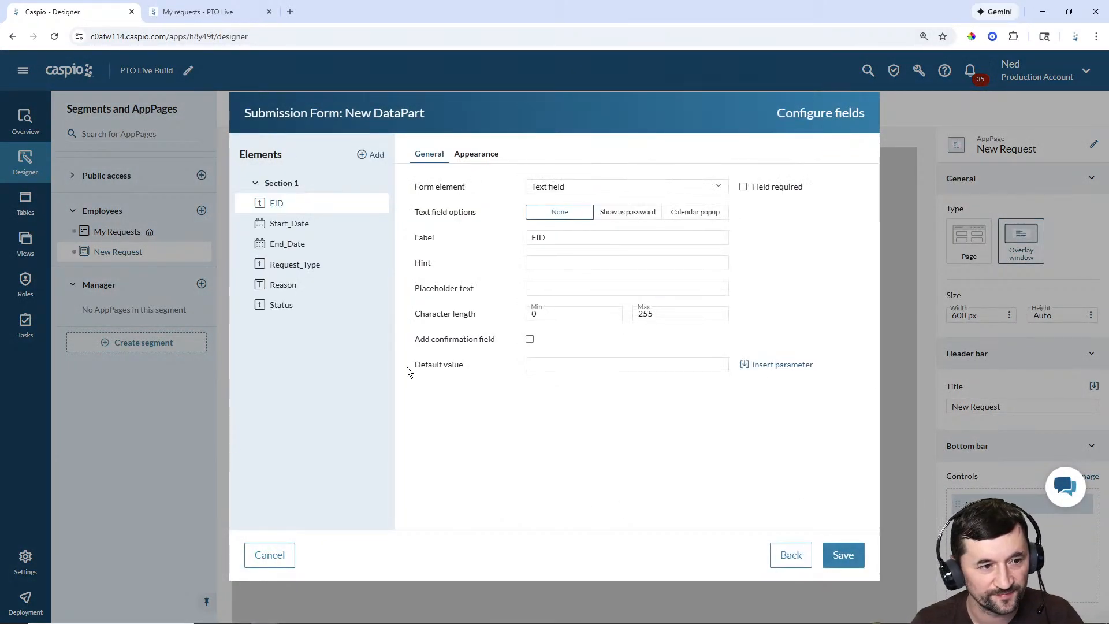
Step: Hide EID with a UserGUID default and make Start_Date and End_Date required
click(607, 183)
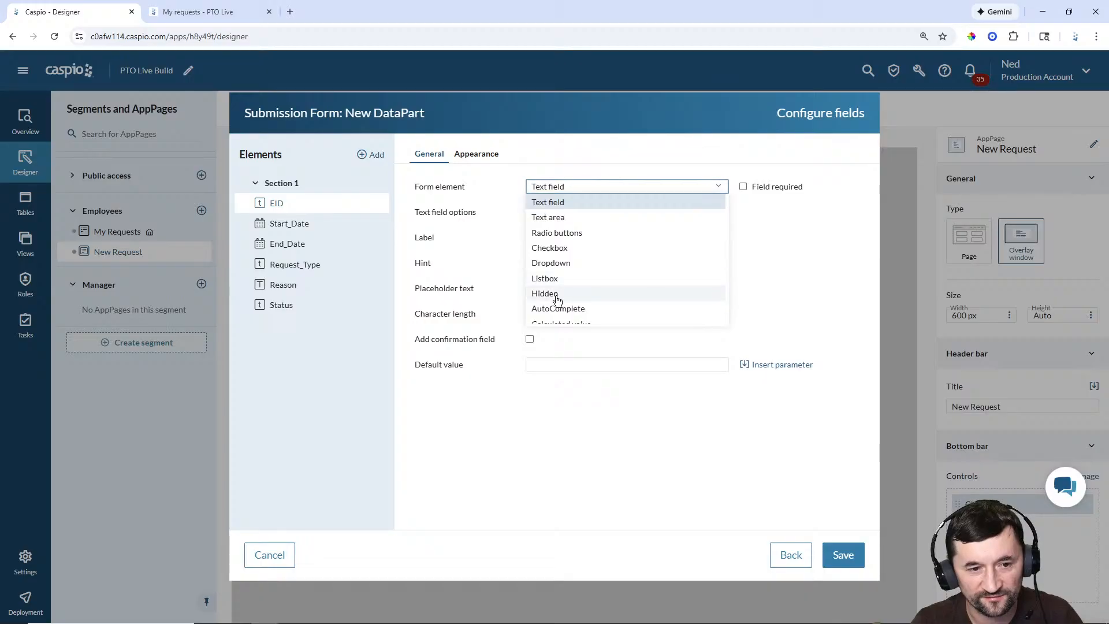
click(578, 293)
click(766, 212)
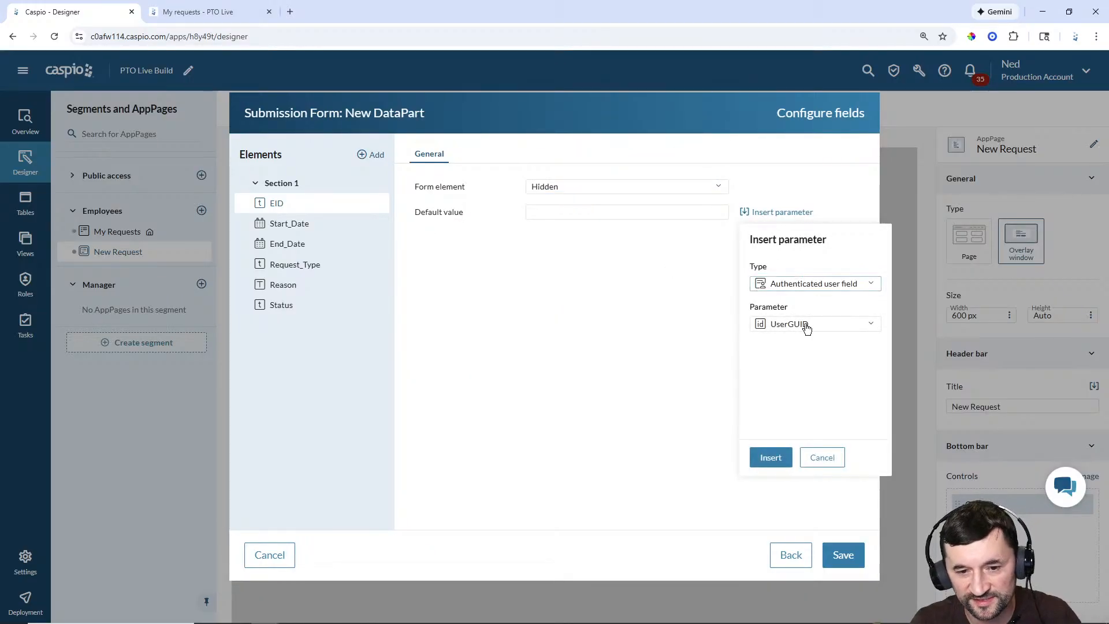
click(773, 458)
click(293, 223)
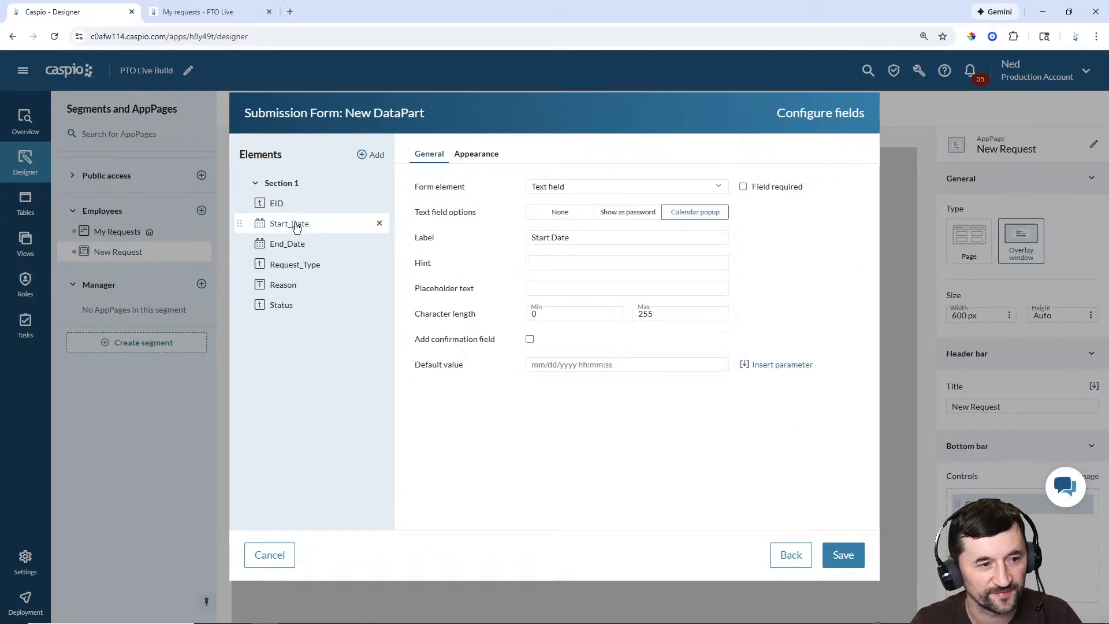
click(744, 188)
click(280, 245)
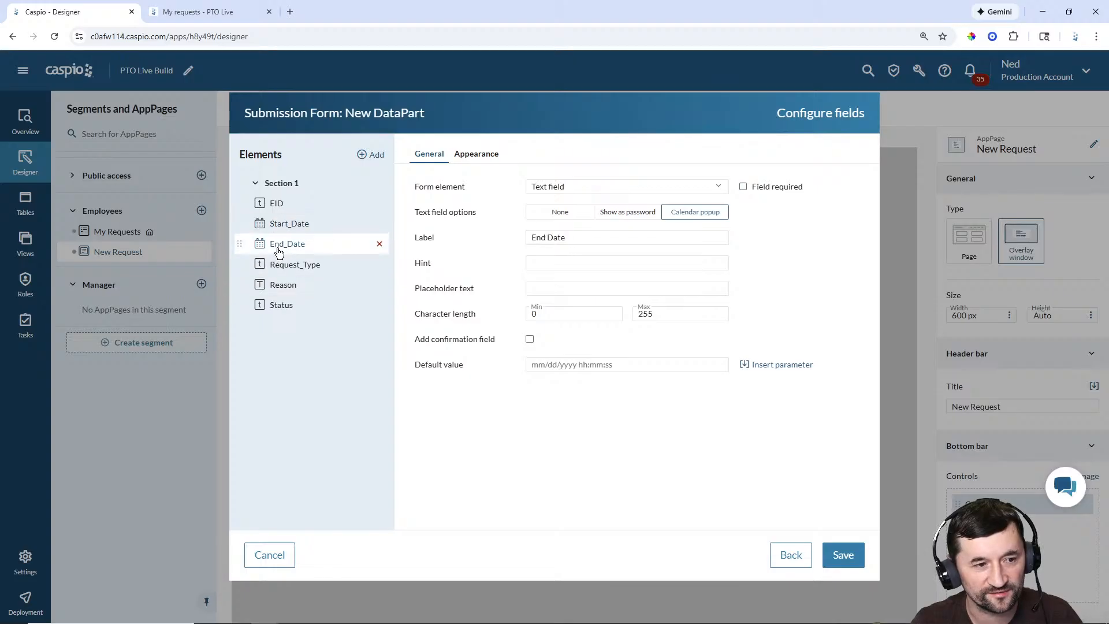
click(741, 187)
Step: Make Request_Type a pto_build_request_type lookup dropdown and Reason a text area
click(282, 265)
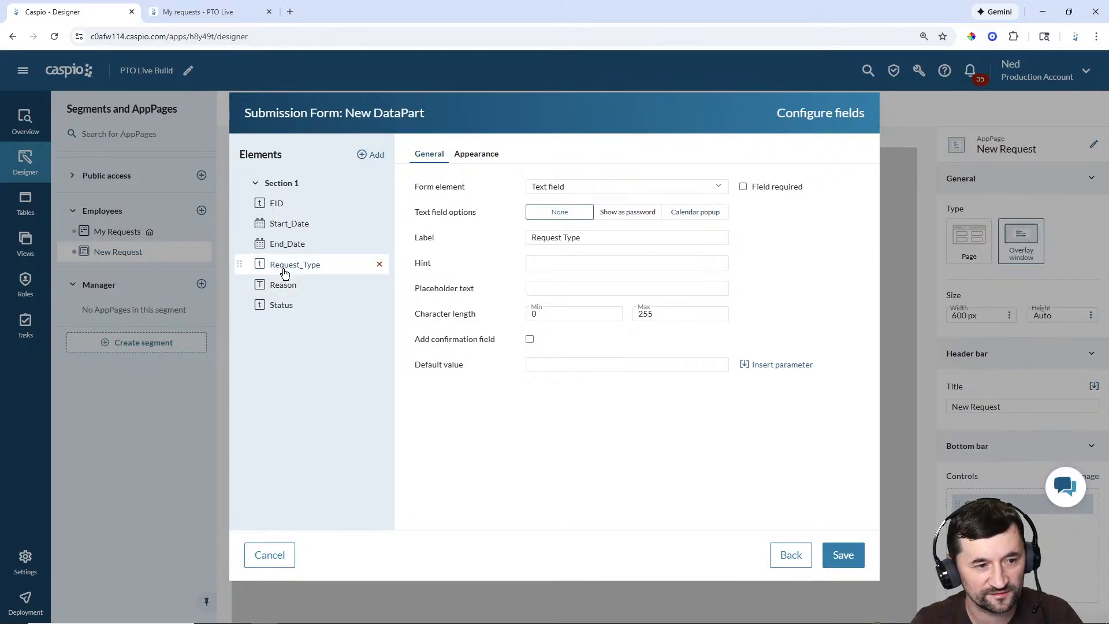
click(595, 189)
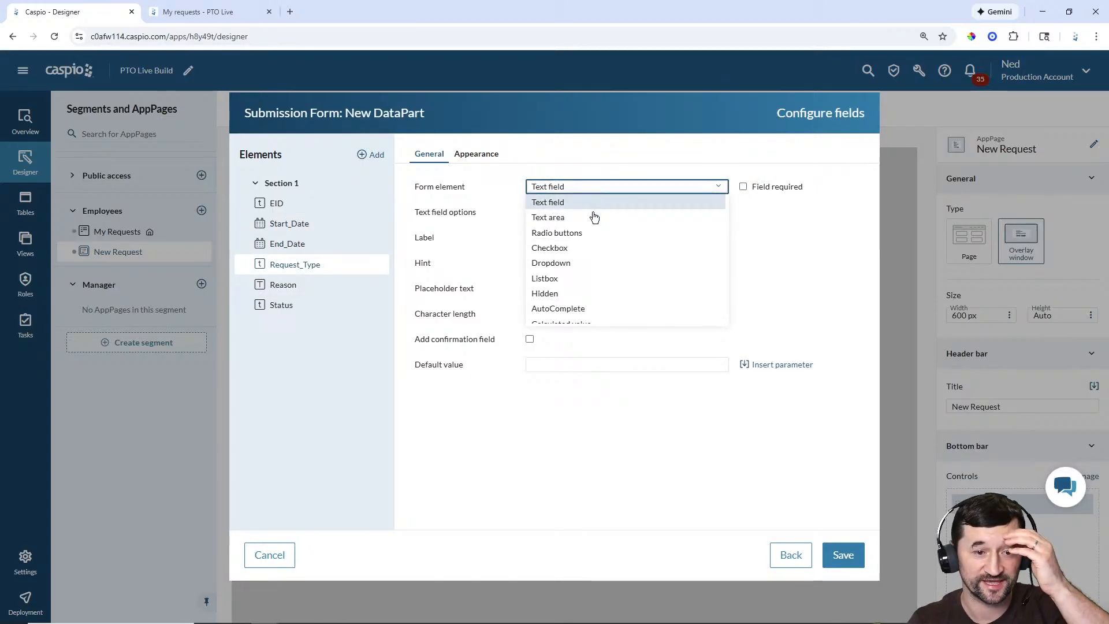
click(580, 263)
click(627, 289)
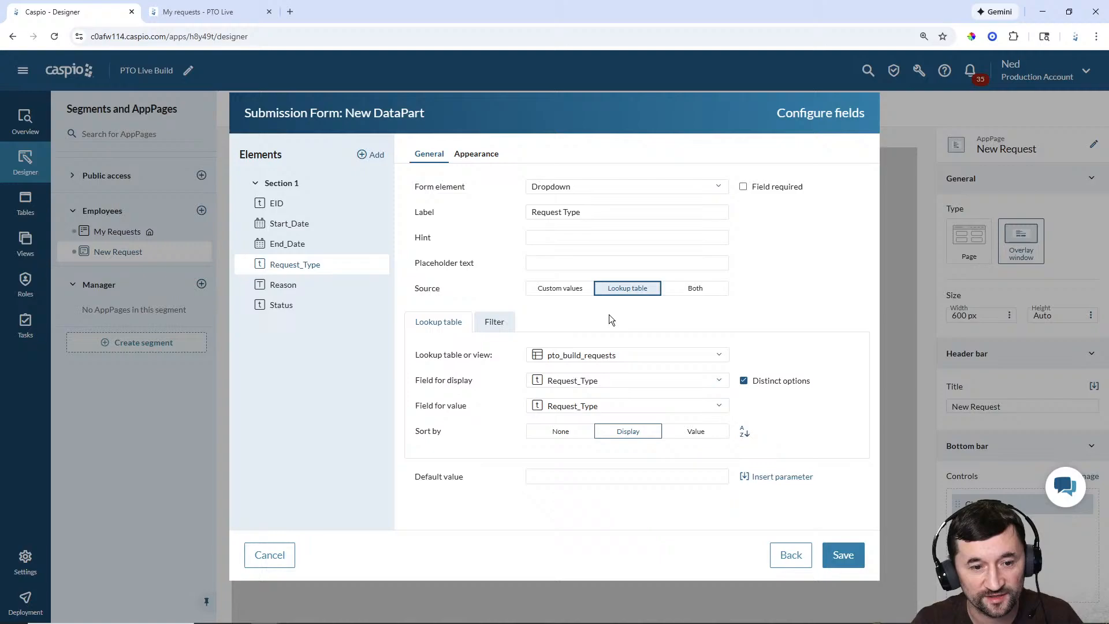
click(612, 355)
click(615, 421)
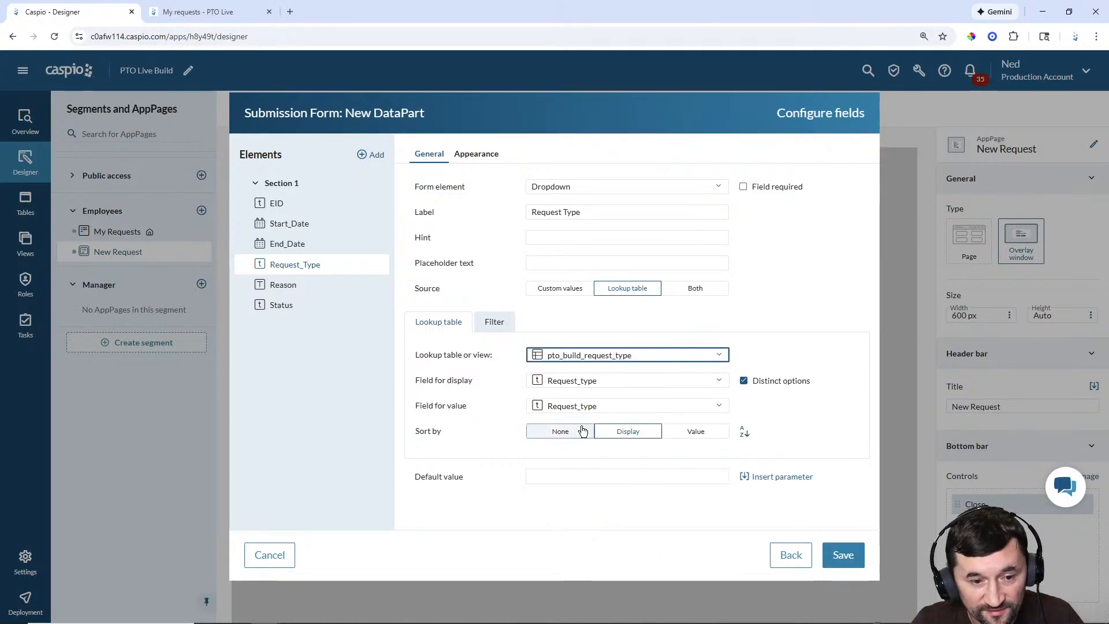
click(376, 283)
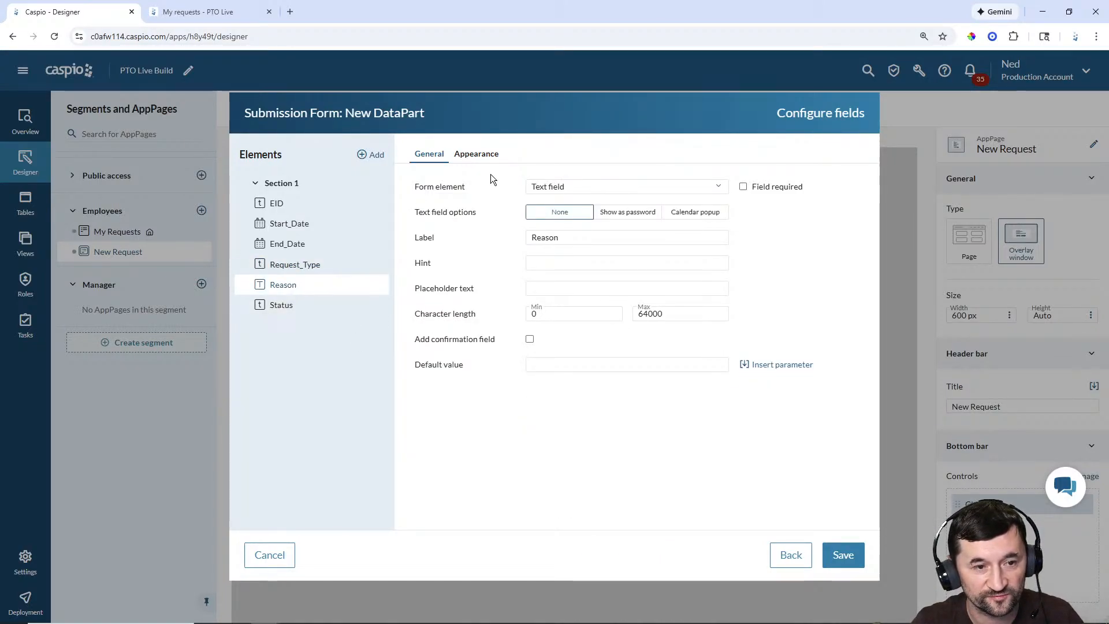
click(561, 192)
click(560, 217)
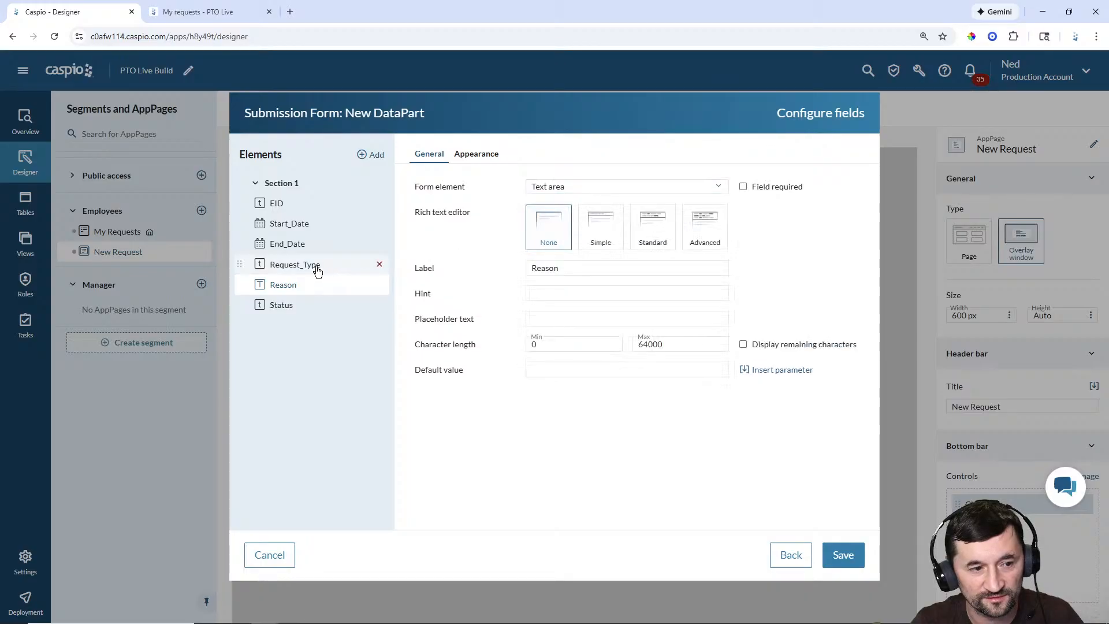
click(317, 271)
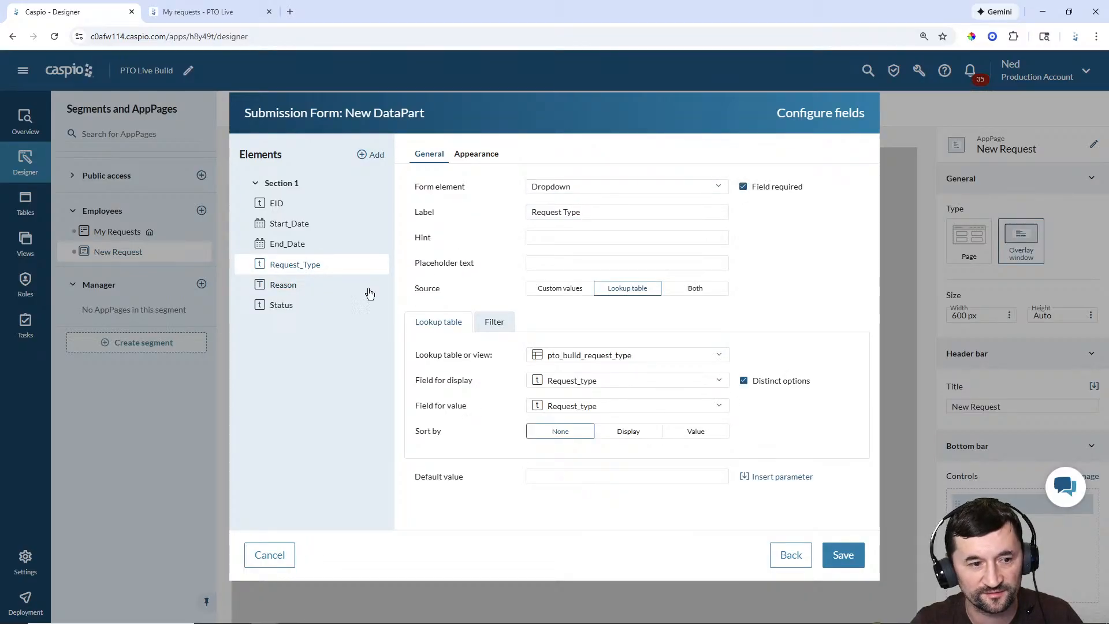
Step: Make Status a required, unsorted pto_build_request_status lookup dropdown
click(292, 305)
click(685, 187)
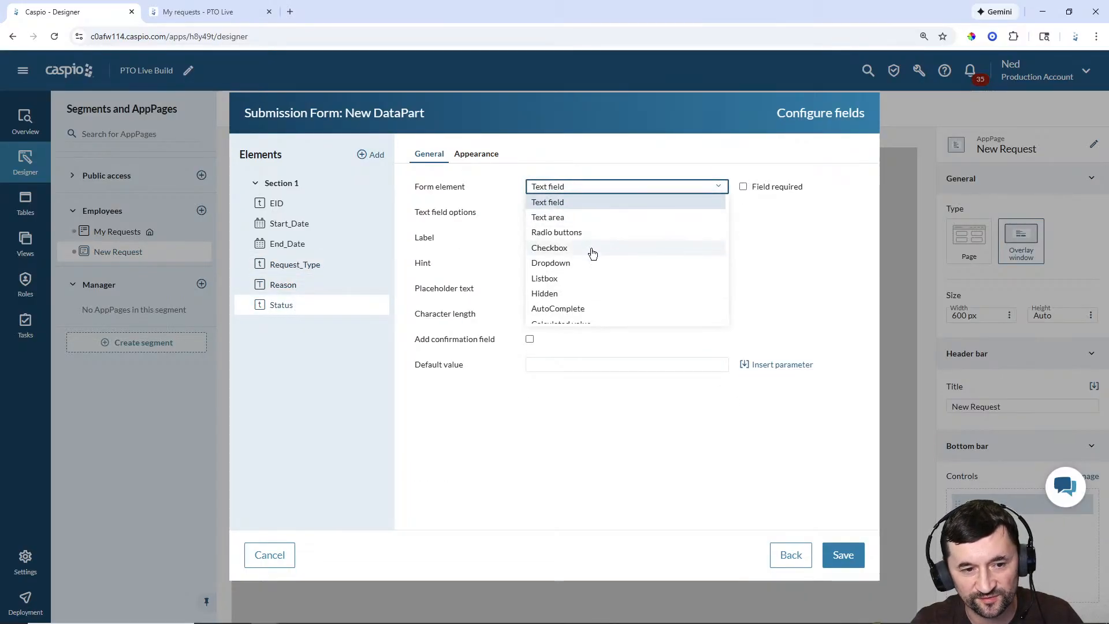
click(572, 264)
click(744, 187)
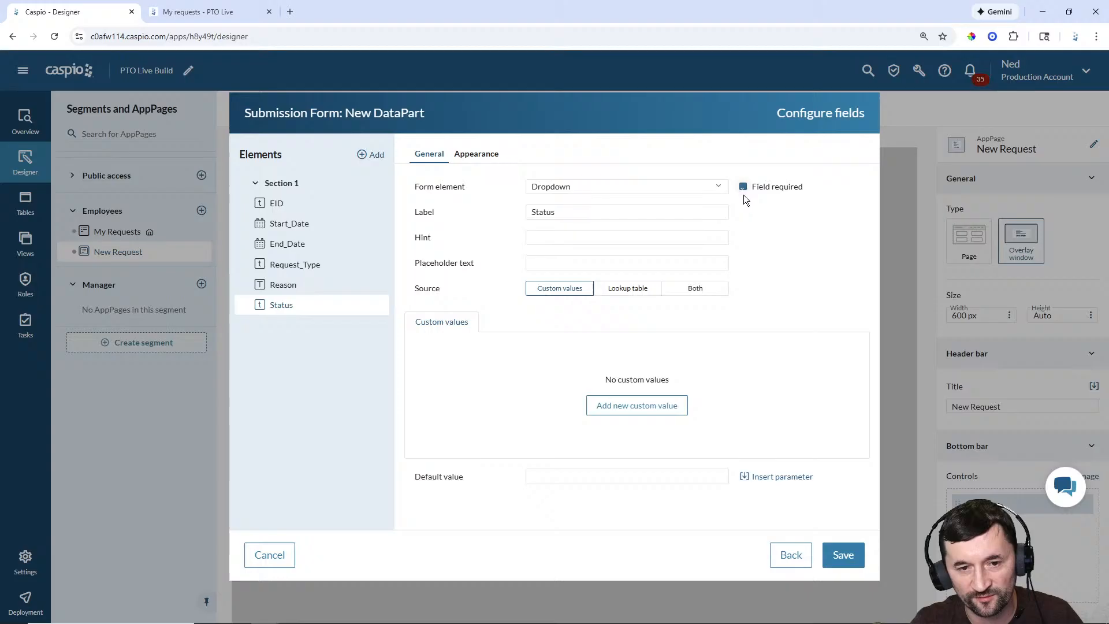
click(627, 289)
click(601, 356)
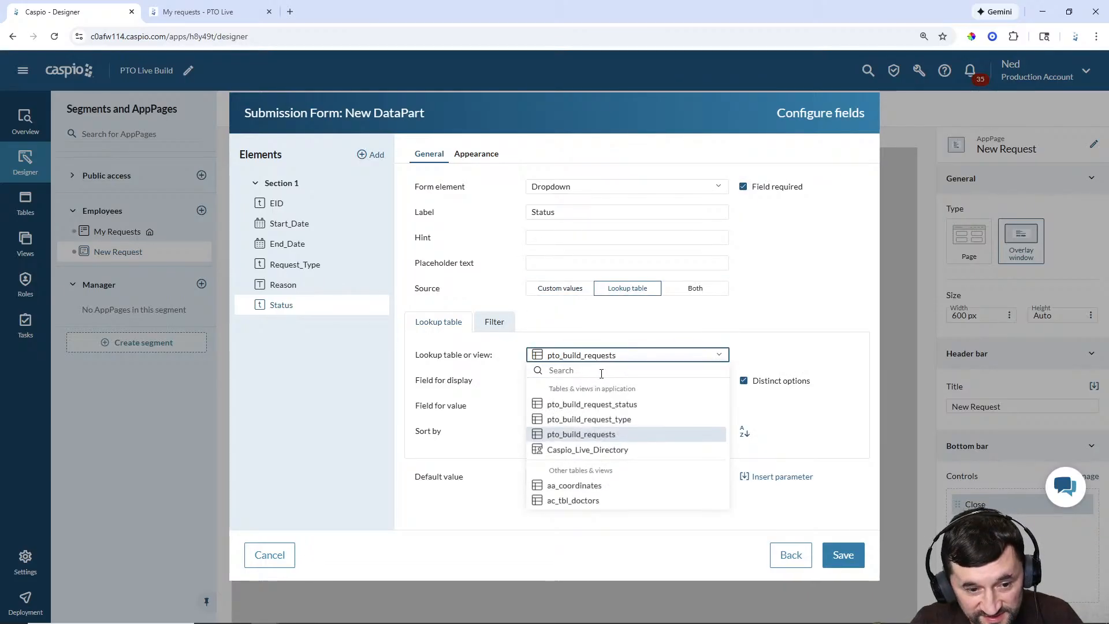
click(595, 405)
click(570, 430)
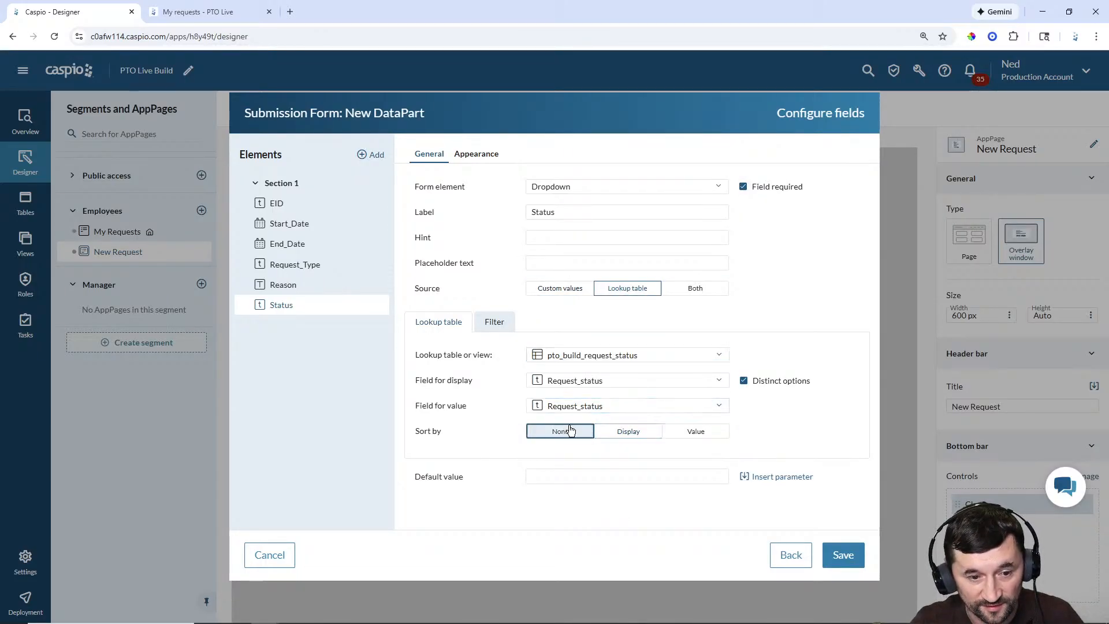
click(376, 155)
Step: Add a calculated-value virtual field after End_Date, labelled 'Total hours requested'
click(386, 193)
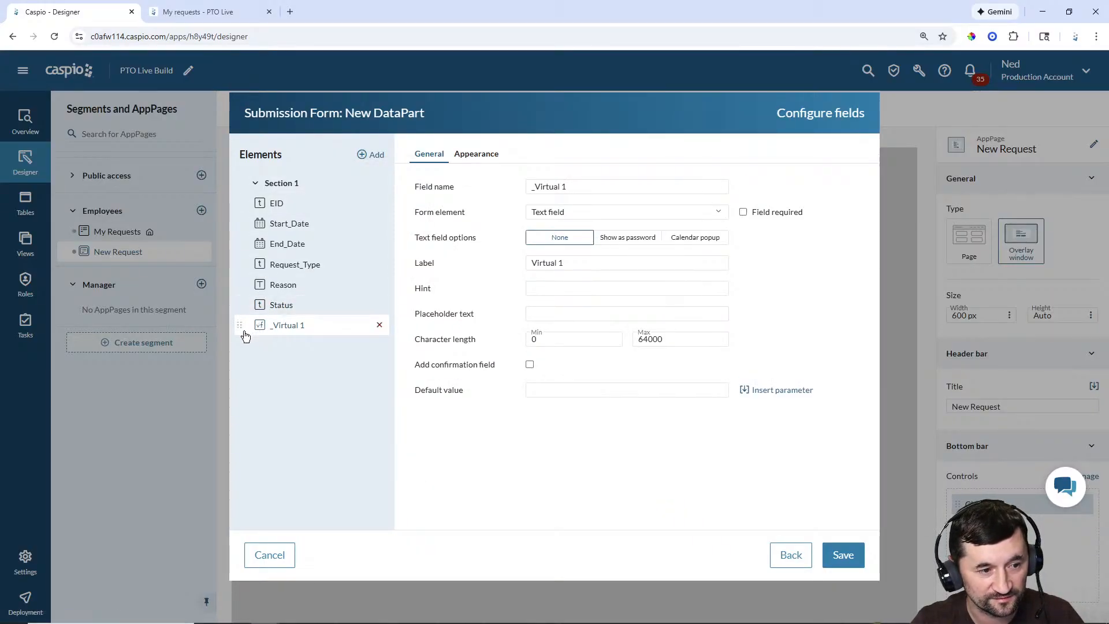
drag(242, 334, 243, 263)
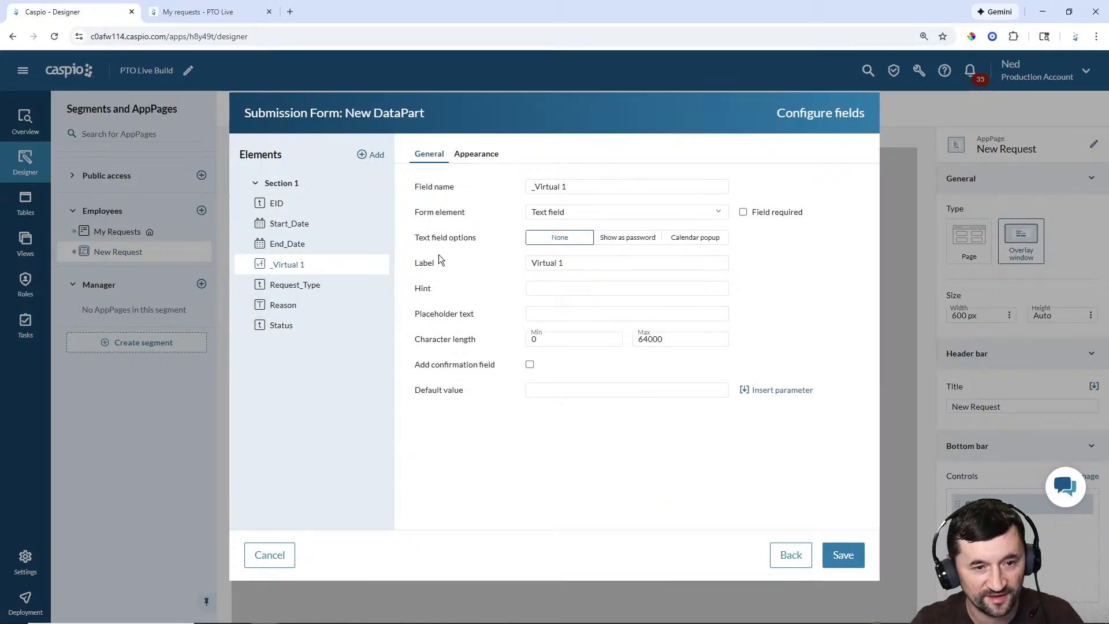
click(573, 214)
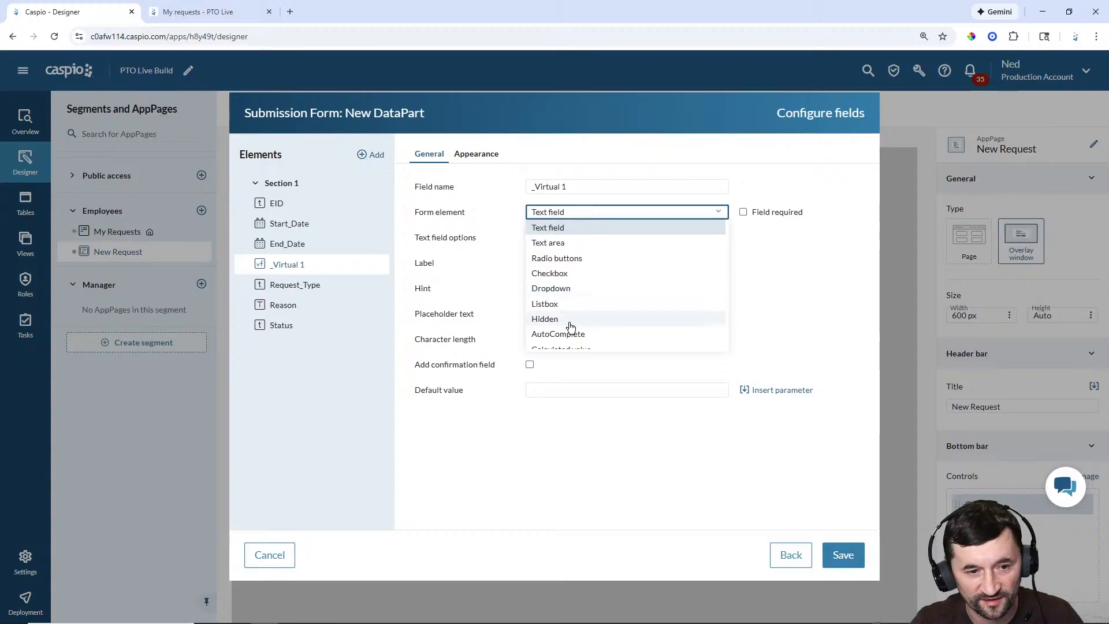
scroll(584, 344, down, 1)
click(584, 345)
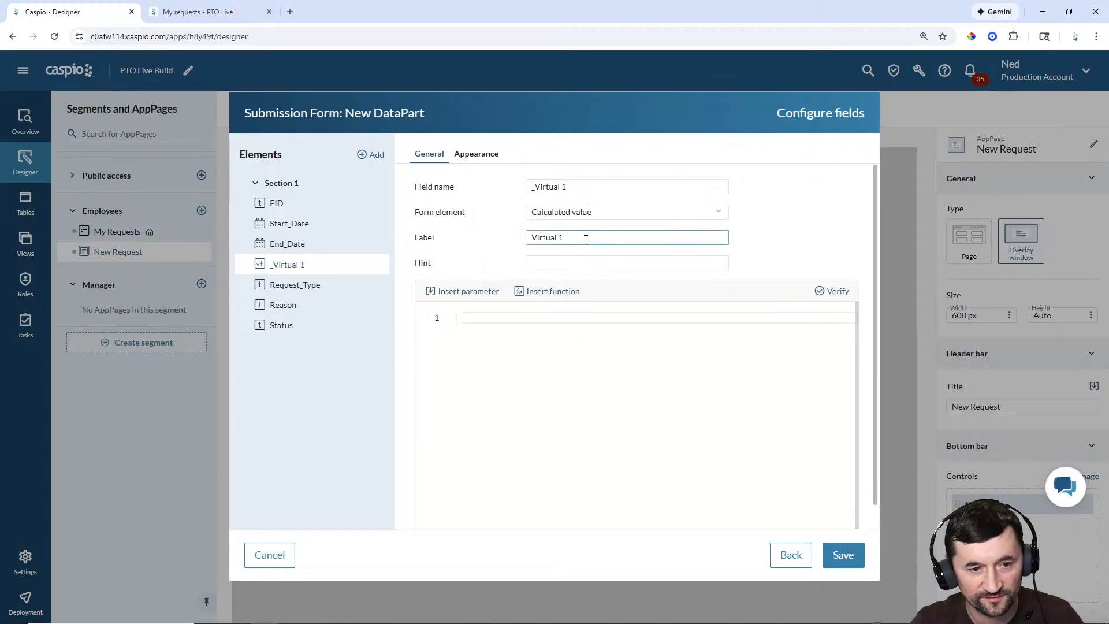
drag(585, 239, 478, 239)
text(Total ho)
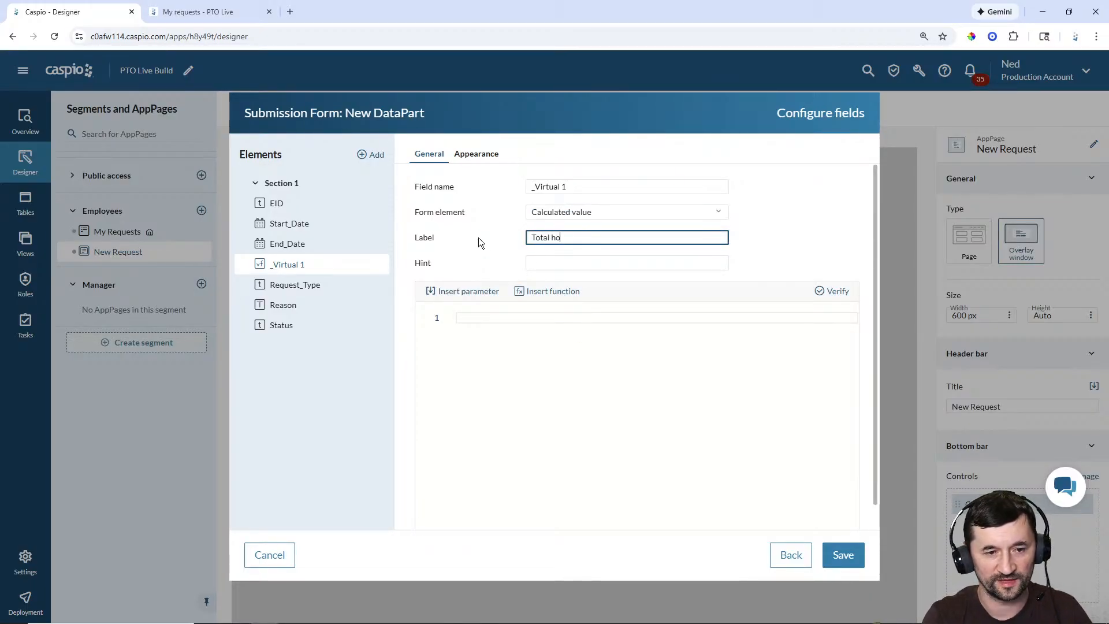
text(urs reques)
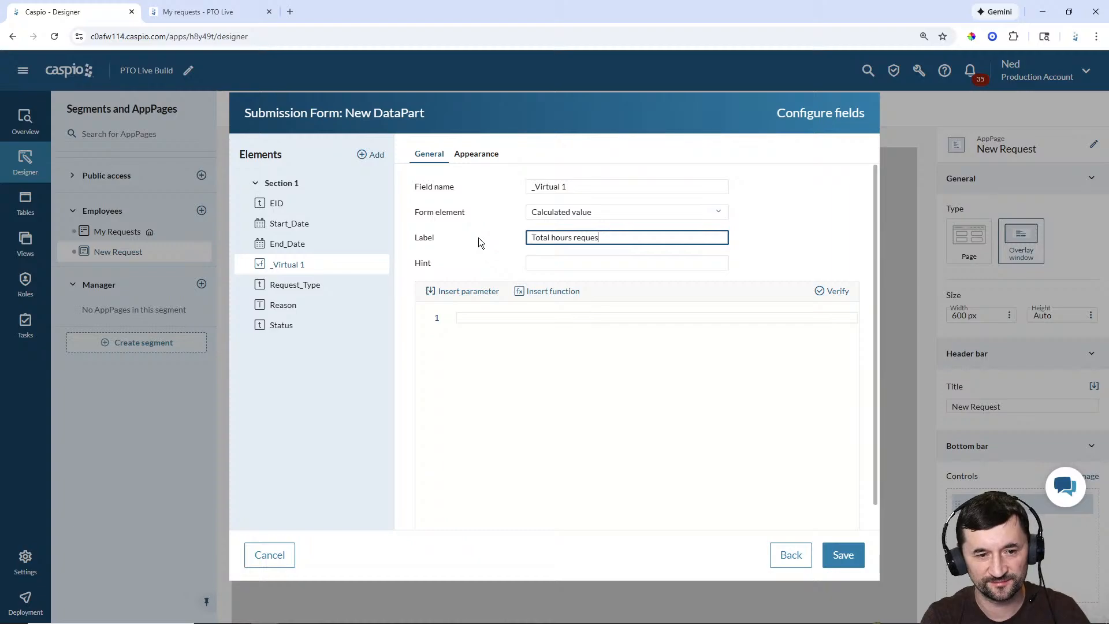
text(ted)
Step: Paste the IsNull/DATEDIFF working-hours formula, verify it, and save the field setup
click(547, 312)
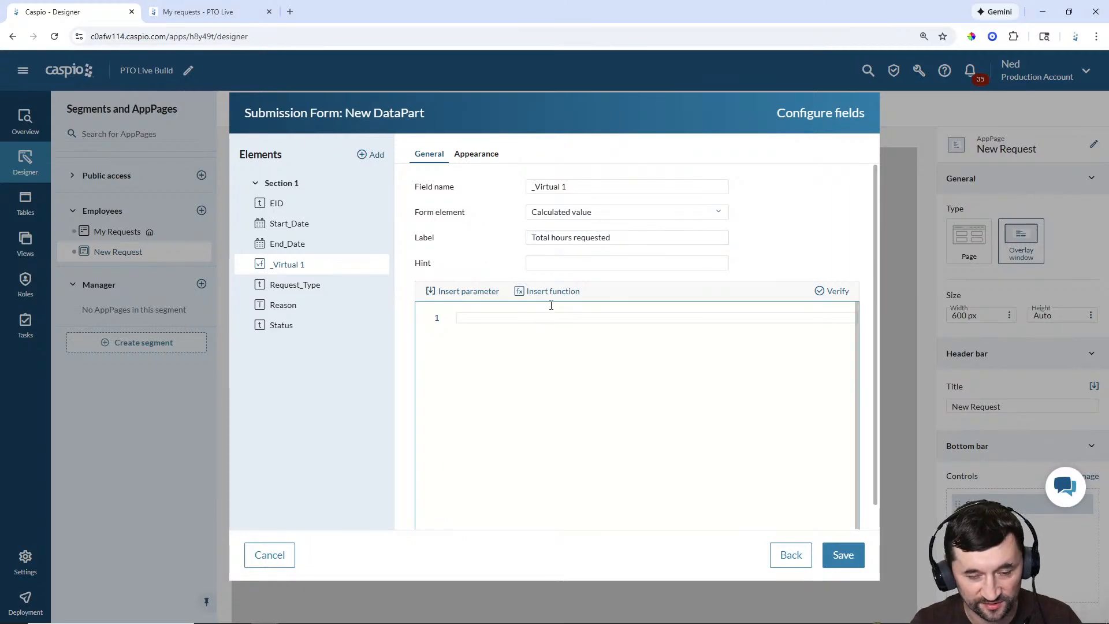
click(471, 294)
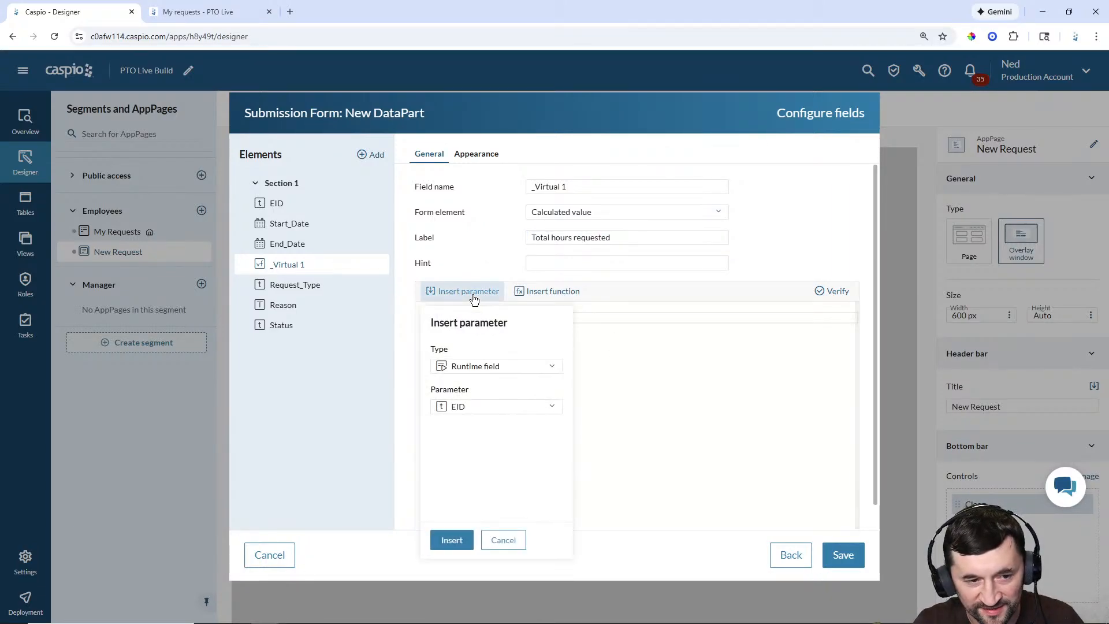
click(477, 369)
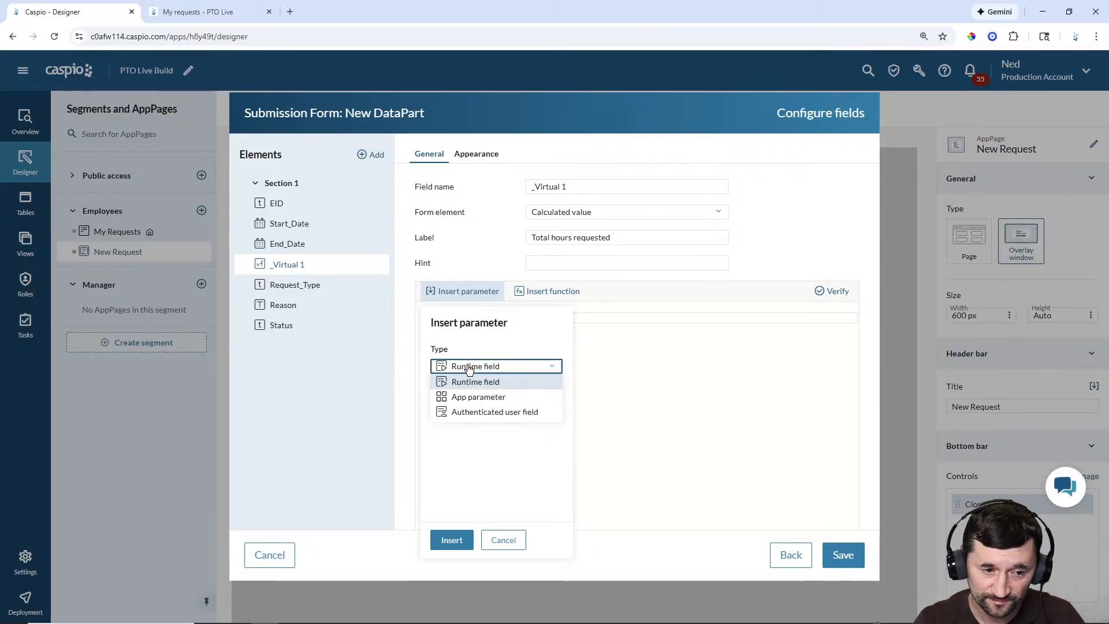
click(573, 354)
key(ctrl+v)
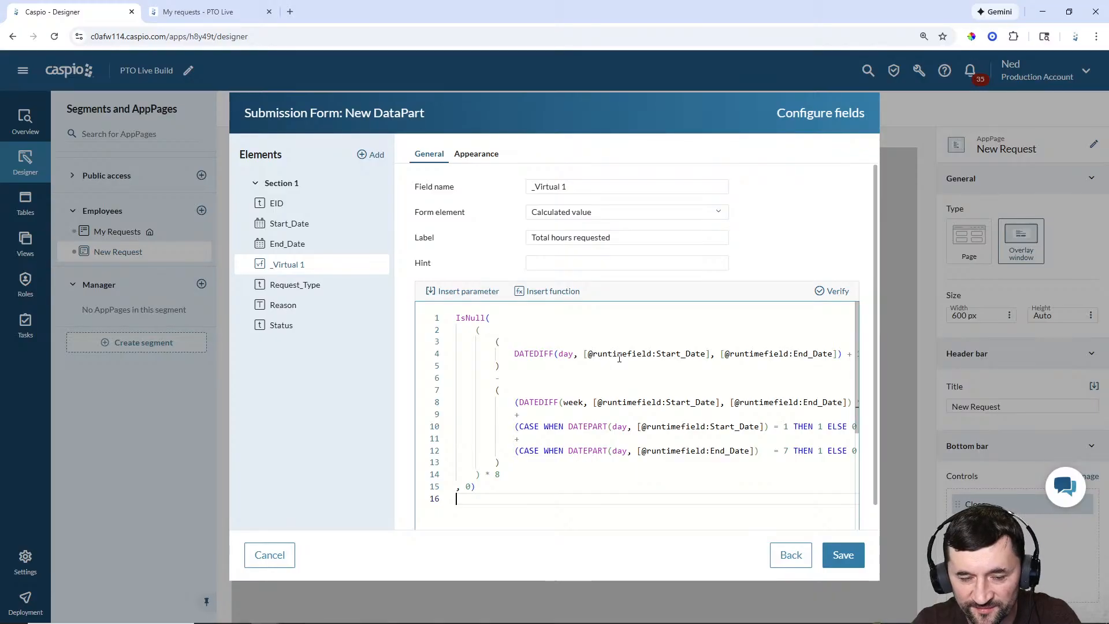
scroll(720, 364, down, 2)
scroll(723, 364, up, 1)
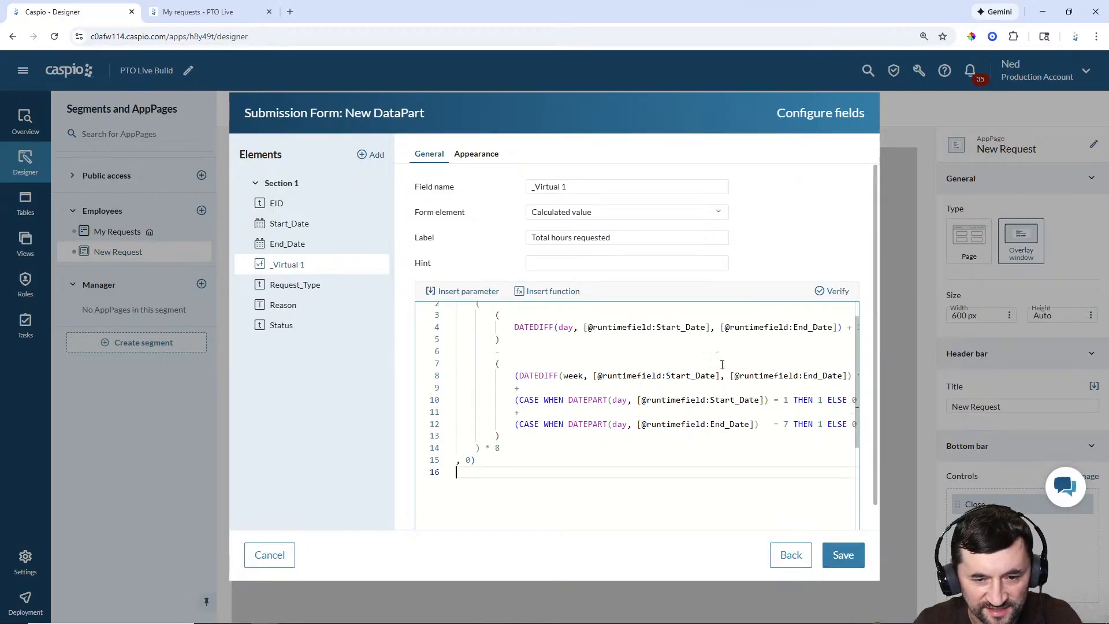
scroll(722, 364, up, 1)
click(836, 294)
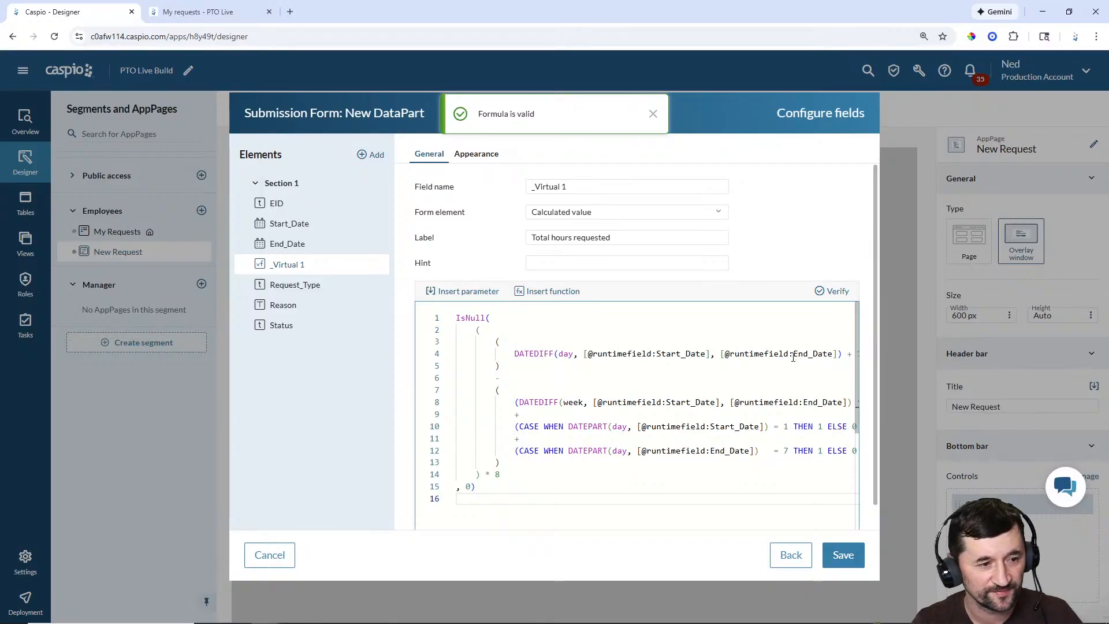
click(839, 557)
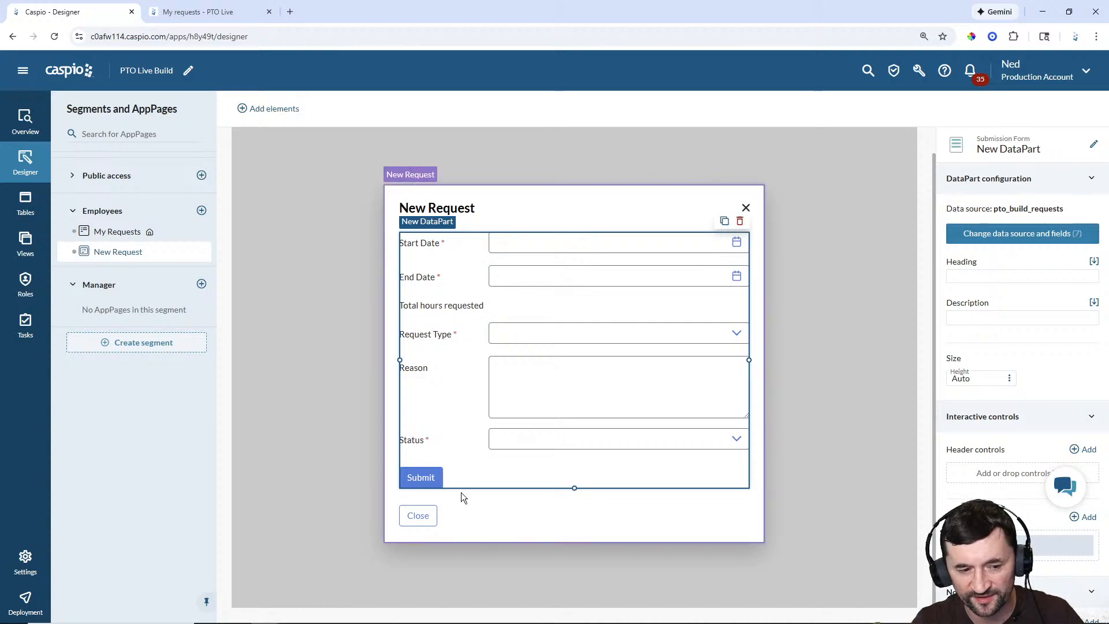
Step: Move the Submit button into the overlay's bottom bar, above Close, and save
click(460, 523)
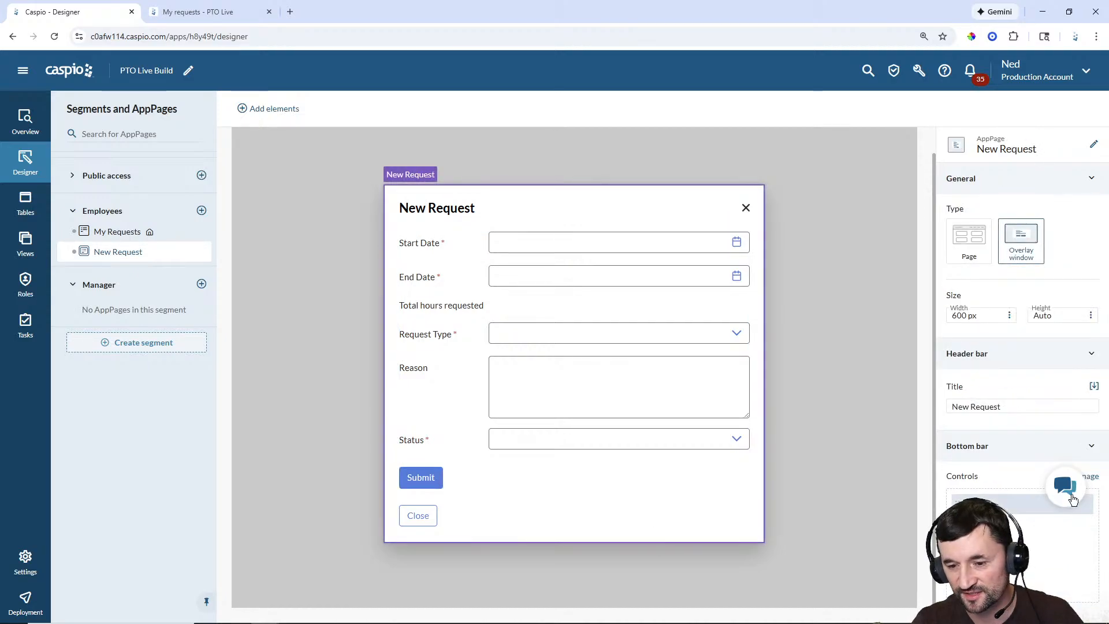
click(1076, 477)
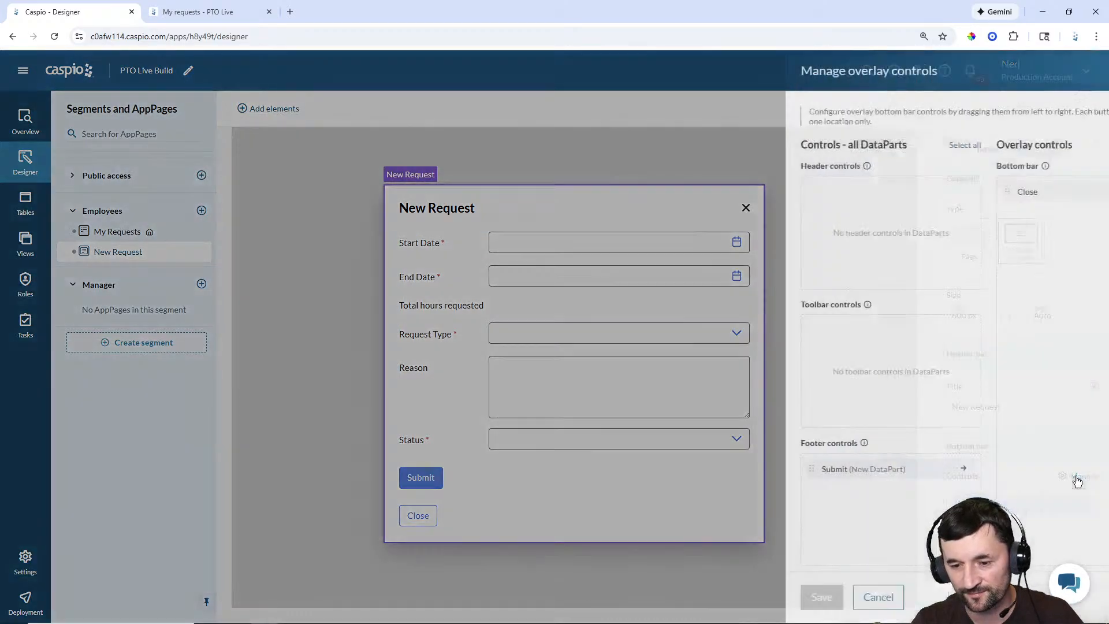
drag(733, 471, 948, 186)
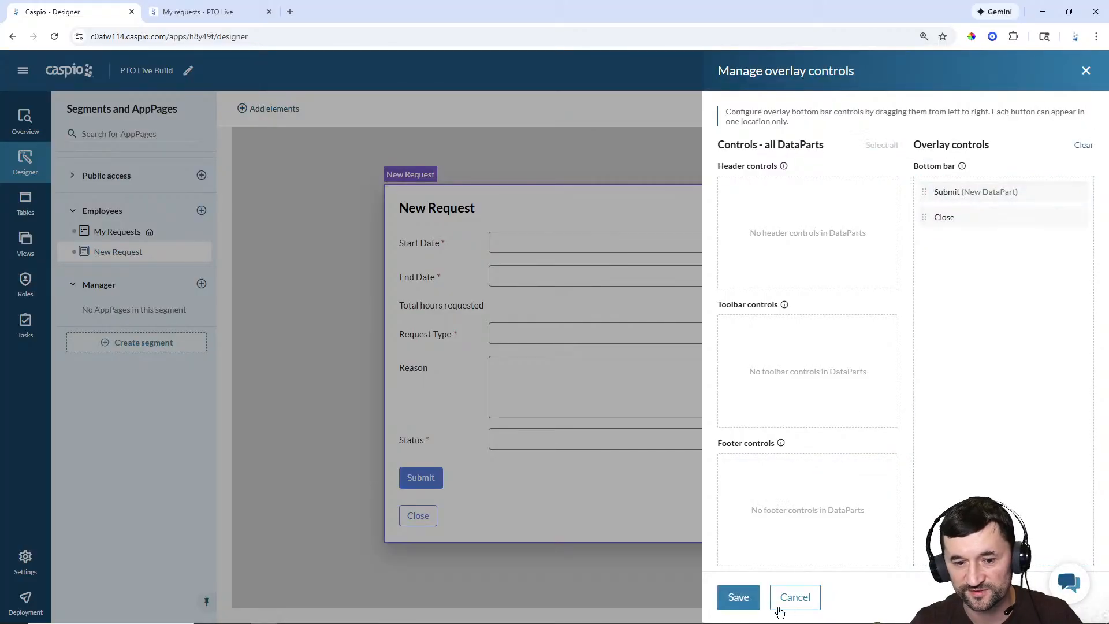
click(738, 597)
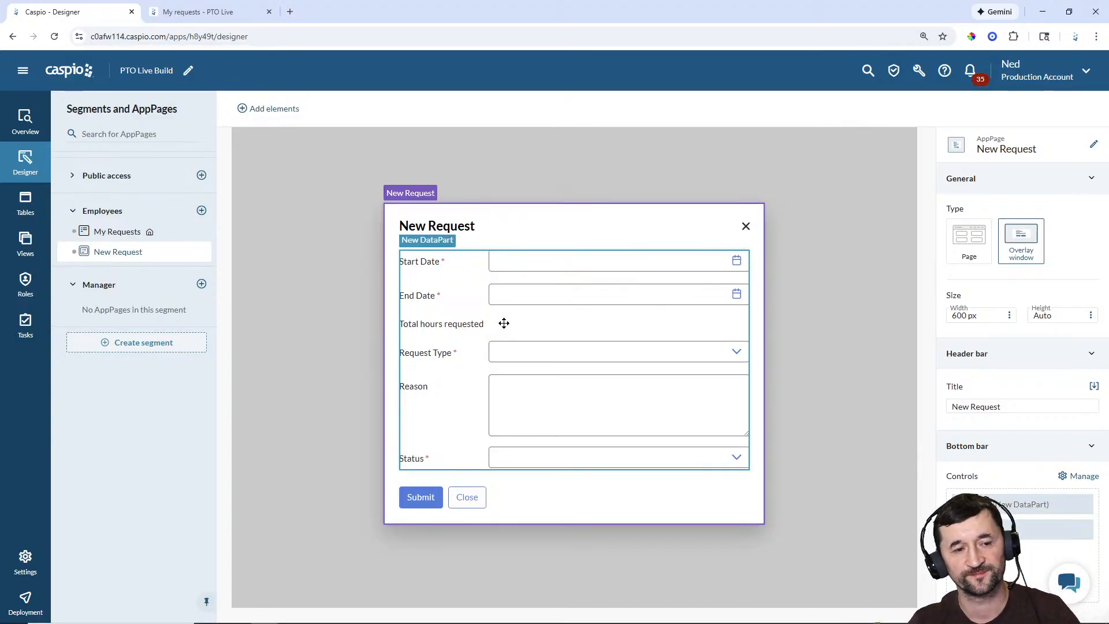
Step: Rename the submission form to 'Employees - New Request' and go to My Requests
click(425, 245)
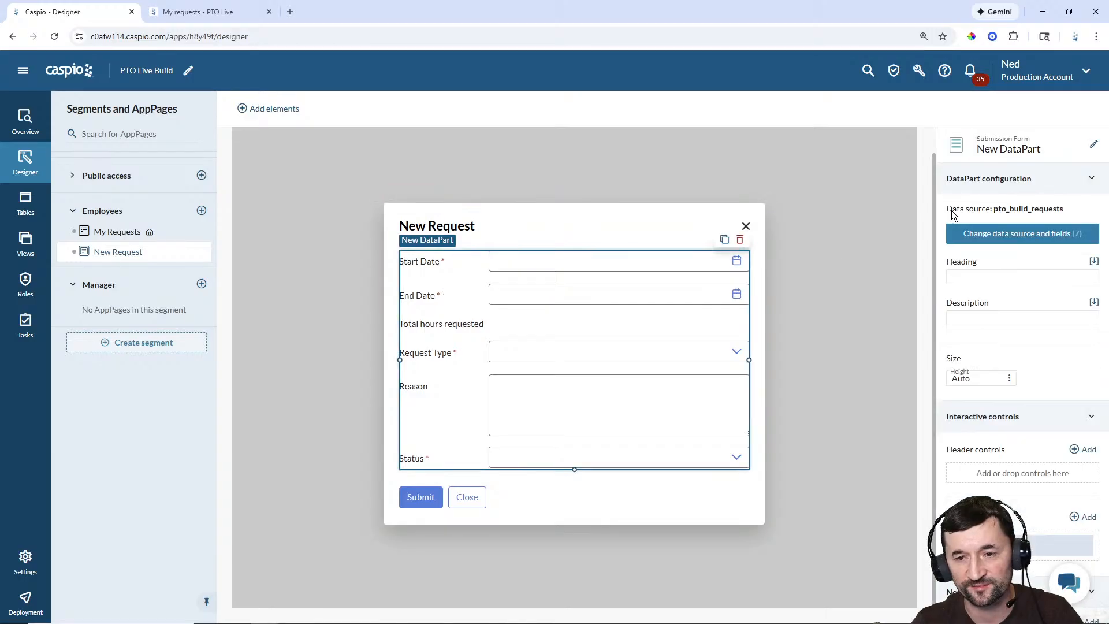
click(1095, 147)
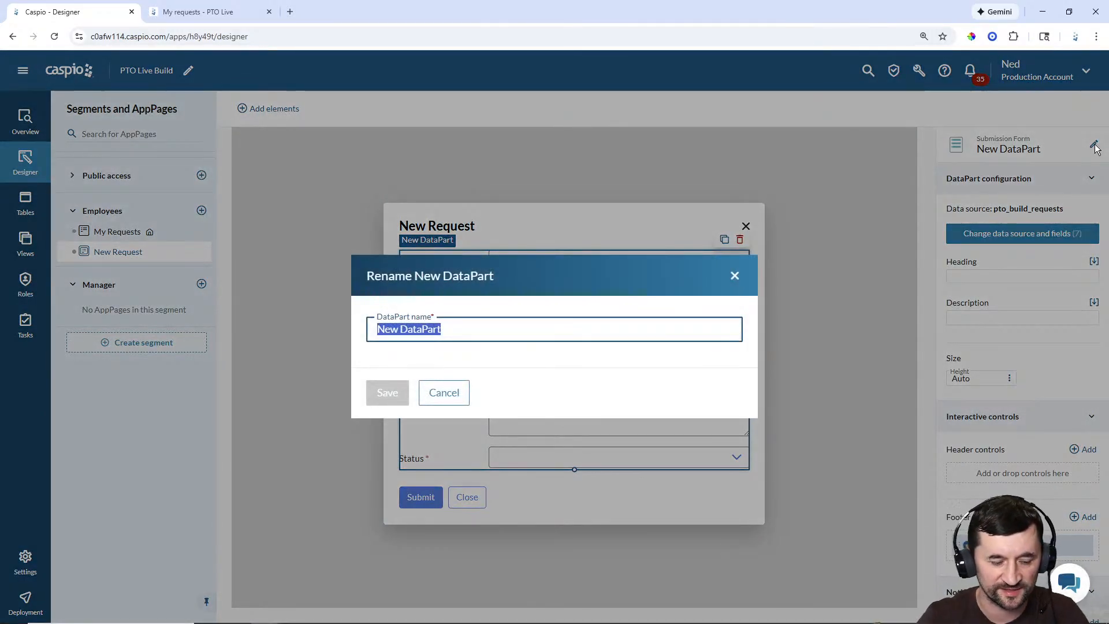
text(Emplo)
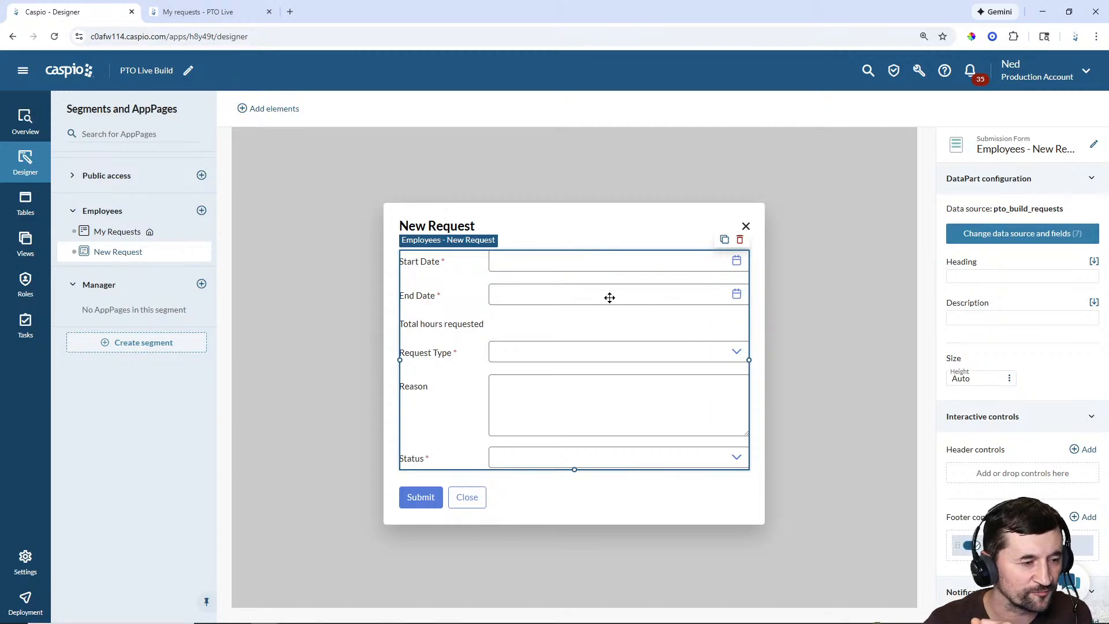
click(117, 232)
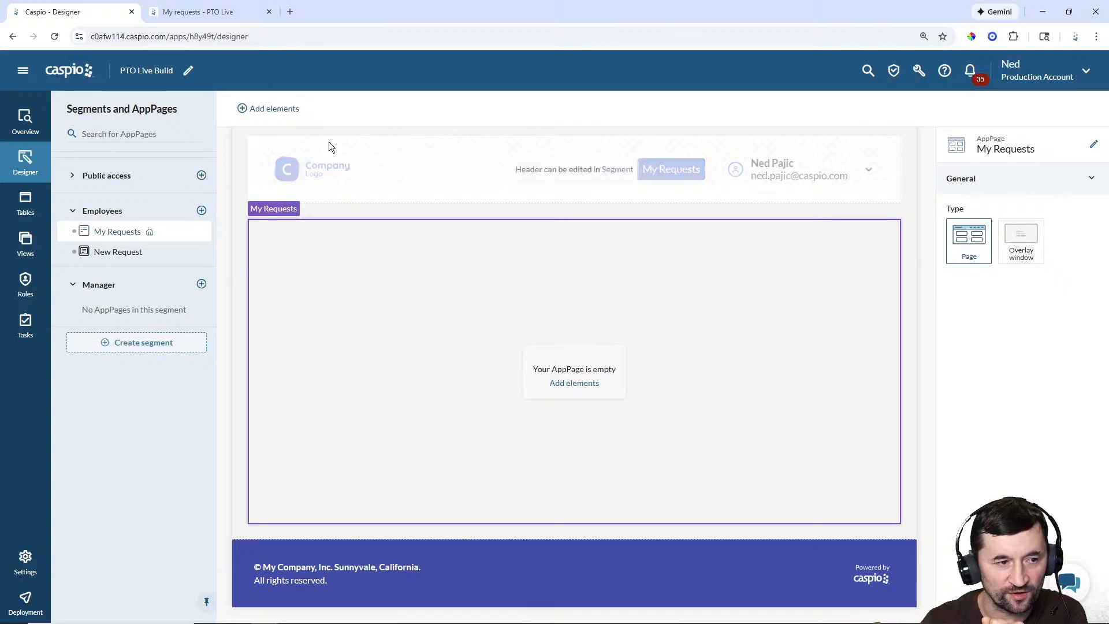
Step: Add a search form on pto_build_requests to My Requests with EID, Request_Type and Status fields
click(289, 109)
drag(257, 171, 315, 226)
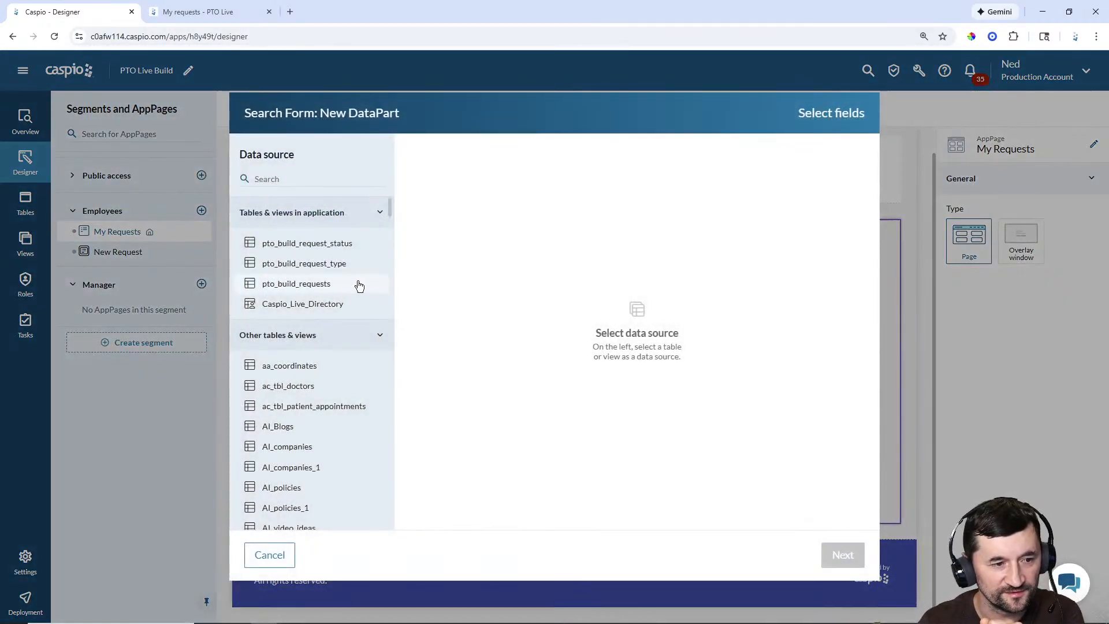
click(310, 283)
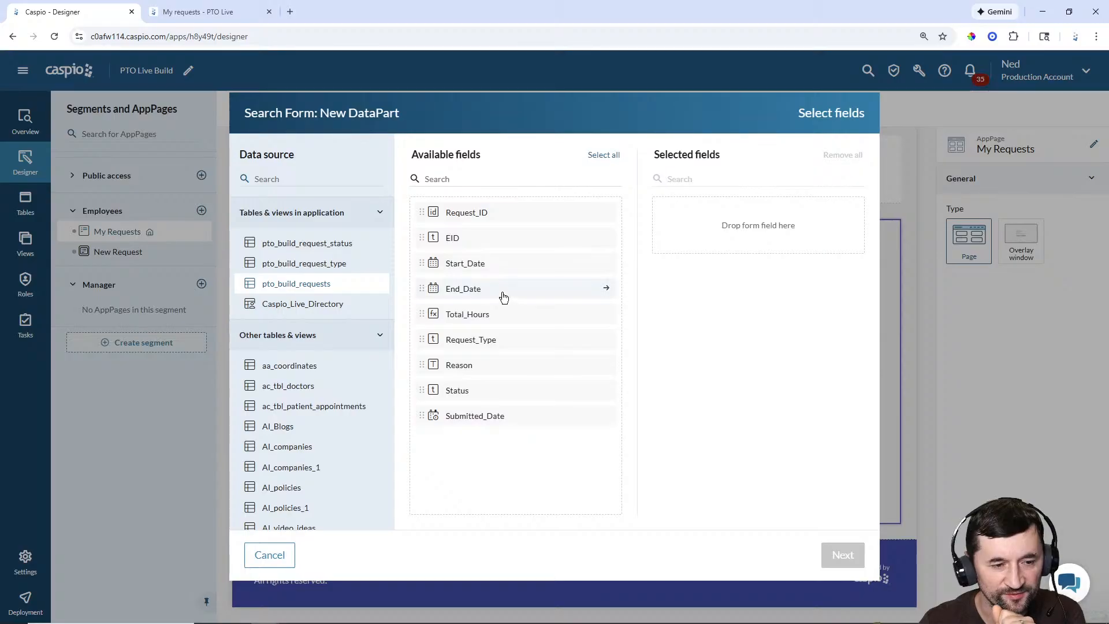
click(471, 249)
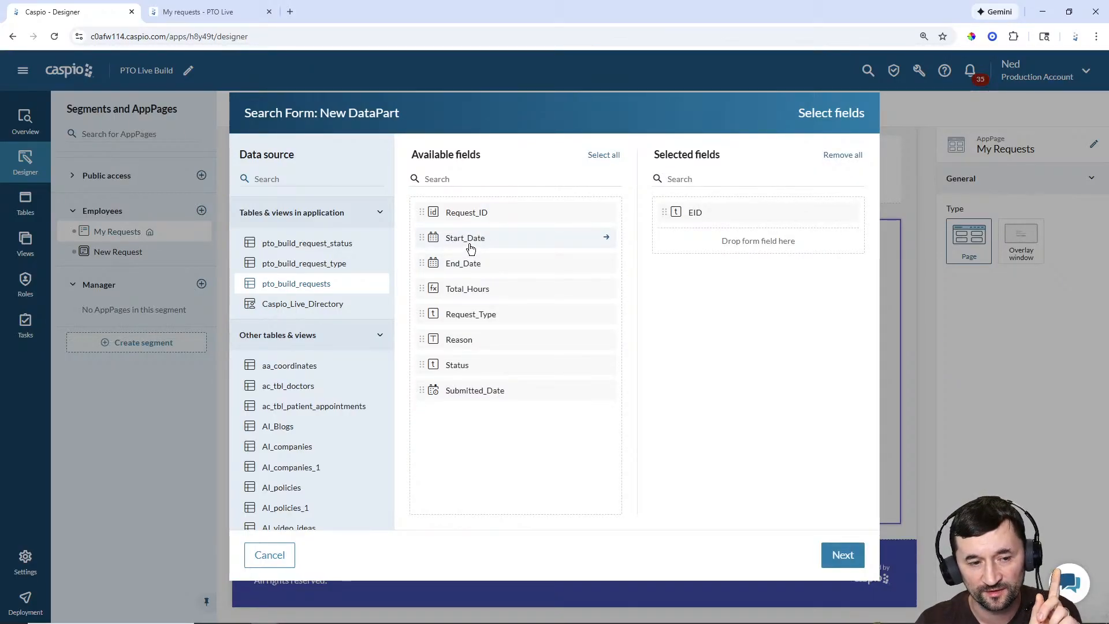
click(473, 323)
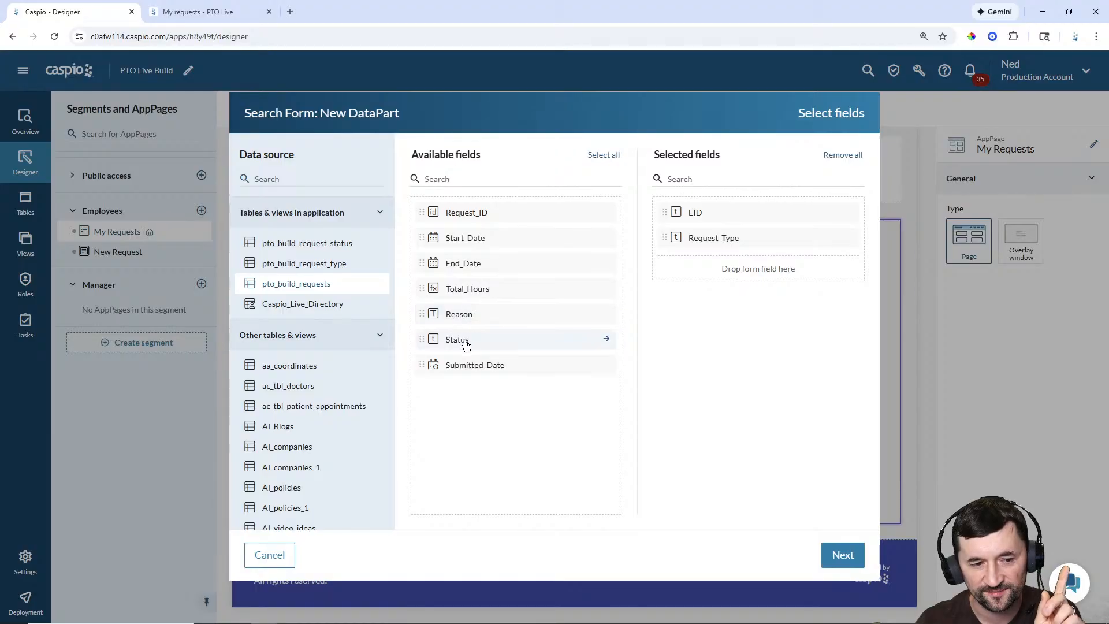
click(466, 344)
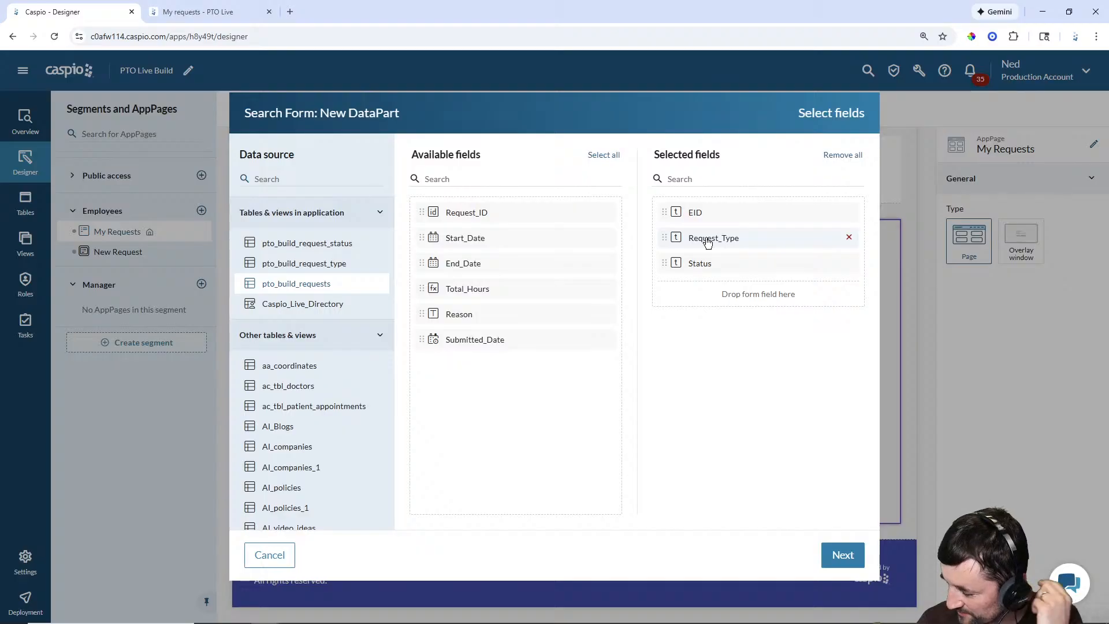
click(843, 555)
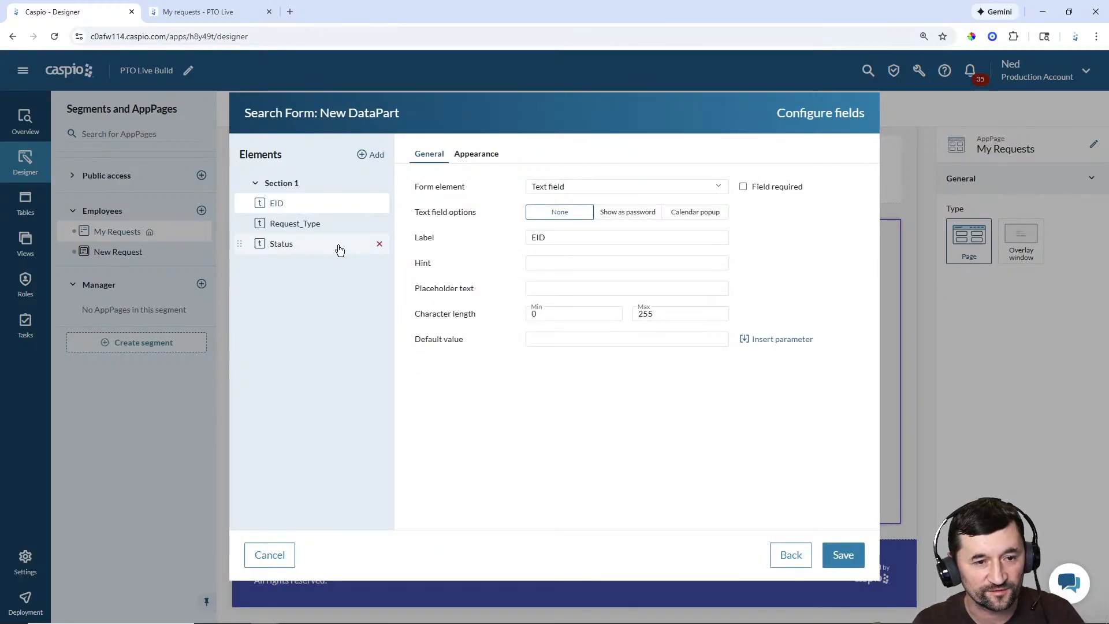
Step: Make the EID search field an 'Employee' dropdown showing Full_Name from Caspio_Live_Directory
double_click(546, 238)
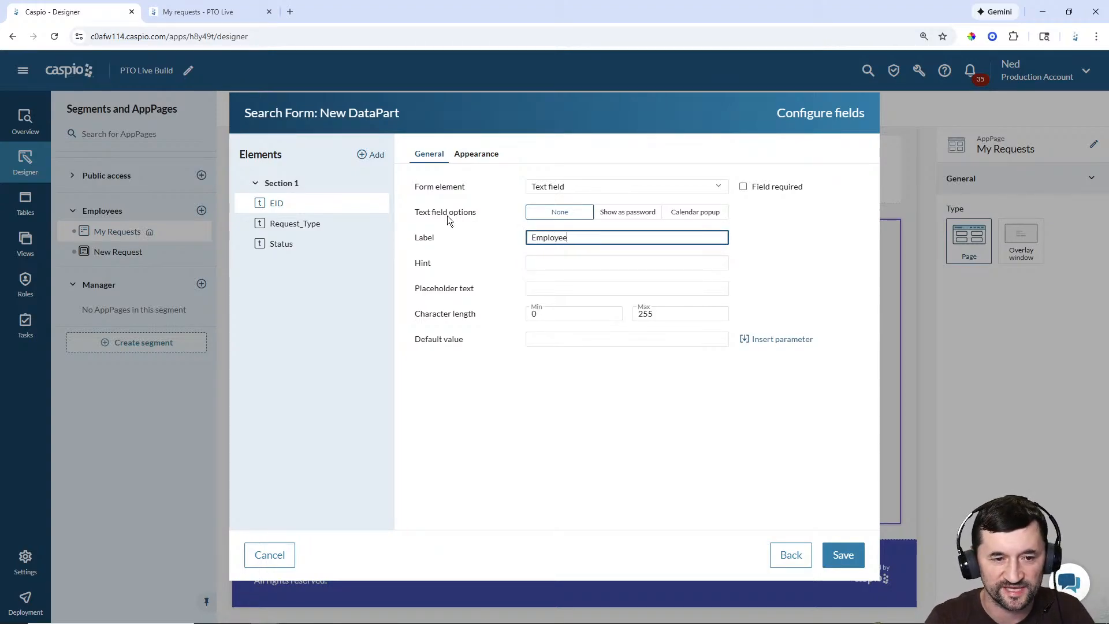
click(580, 189)
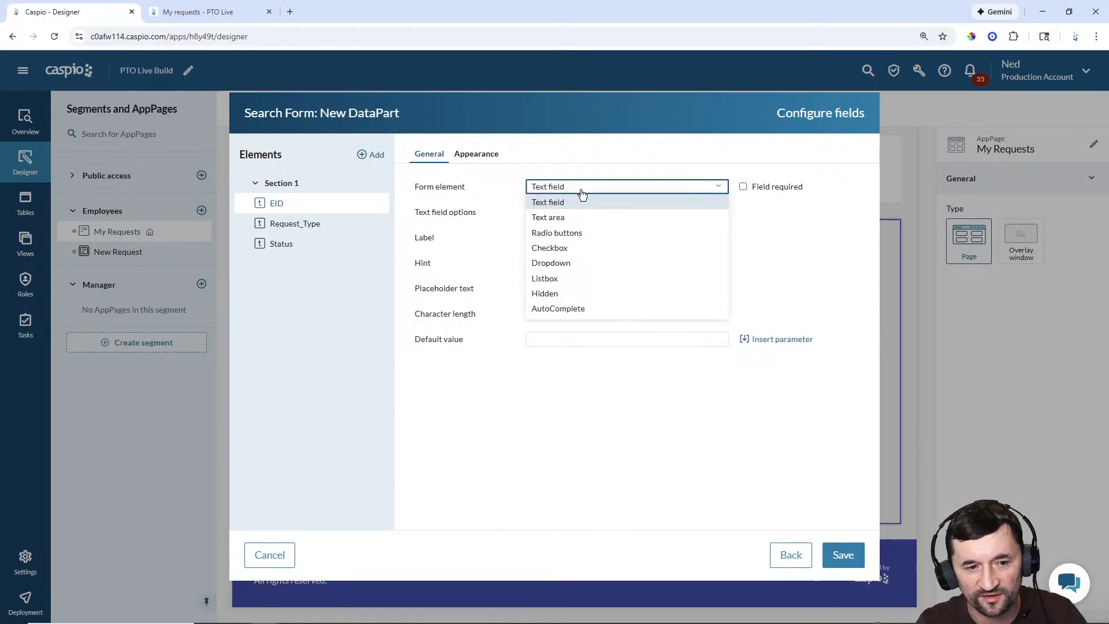
click(569, 264)
click(624, 289)
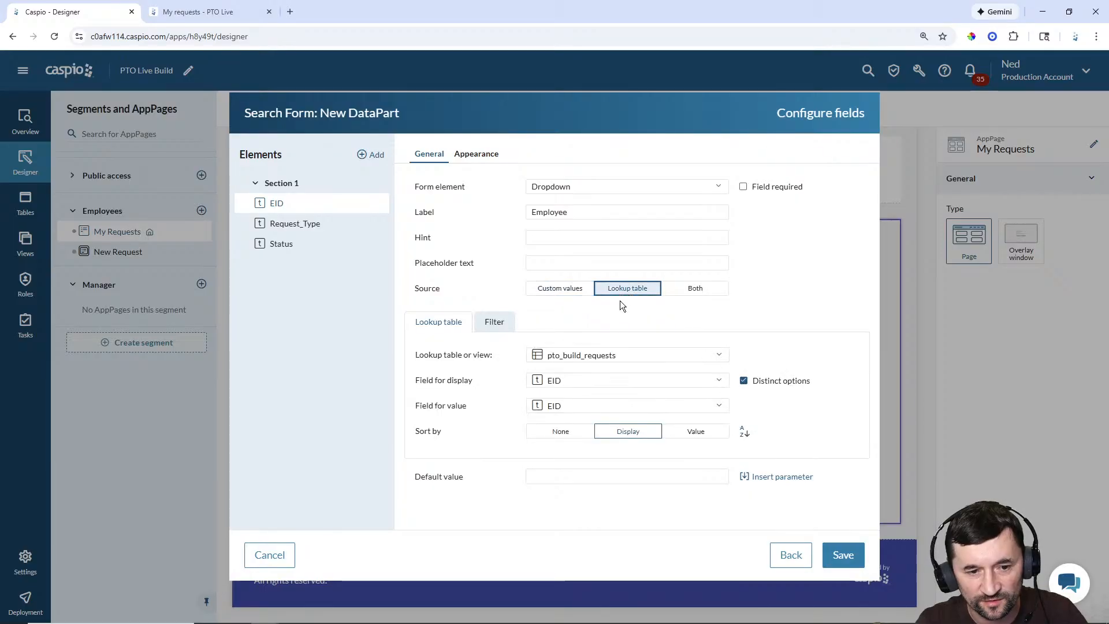
click(607, 354)
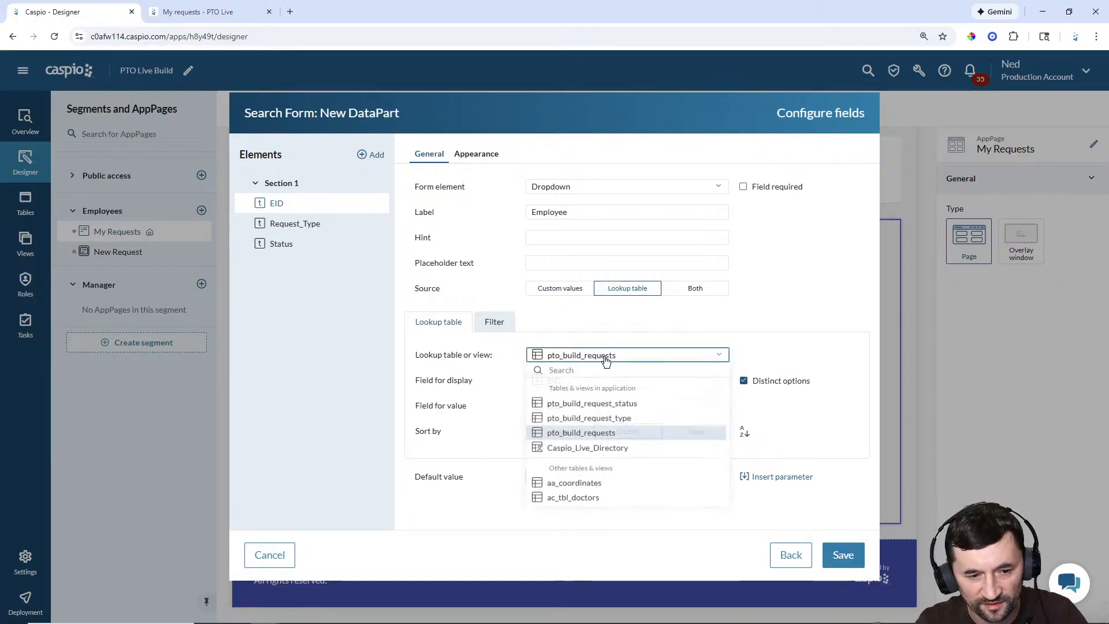
click(597, 450)
click(670, 380)
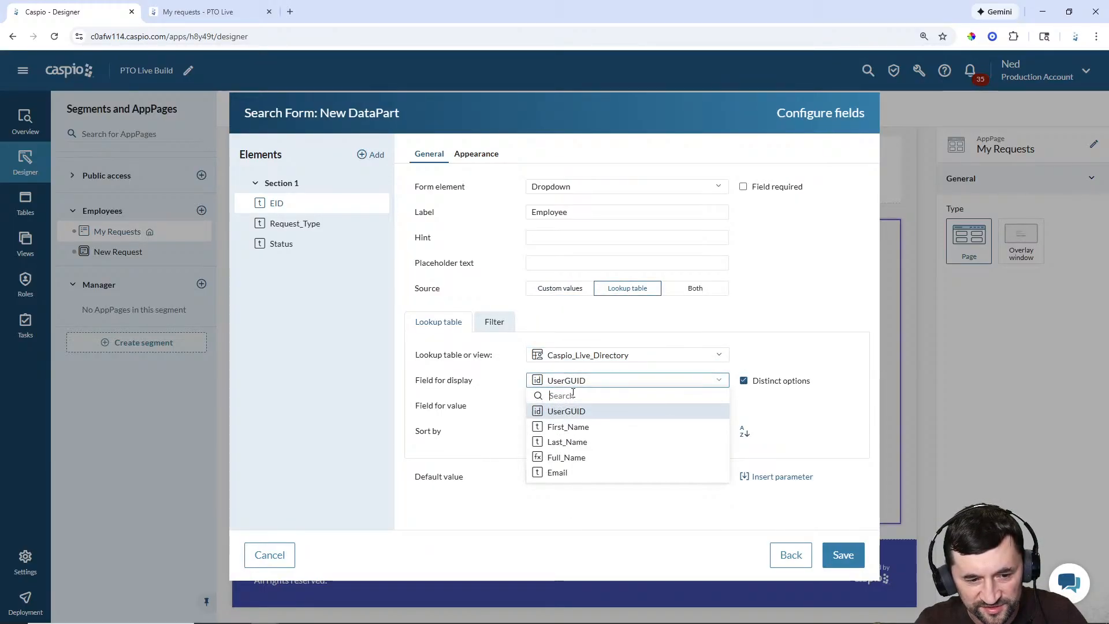
click(574, 457)
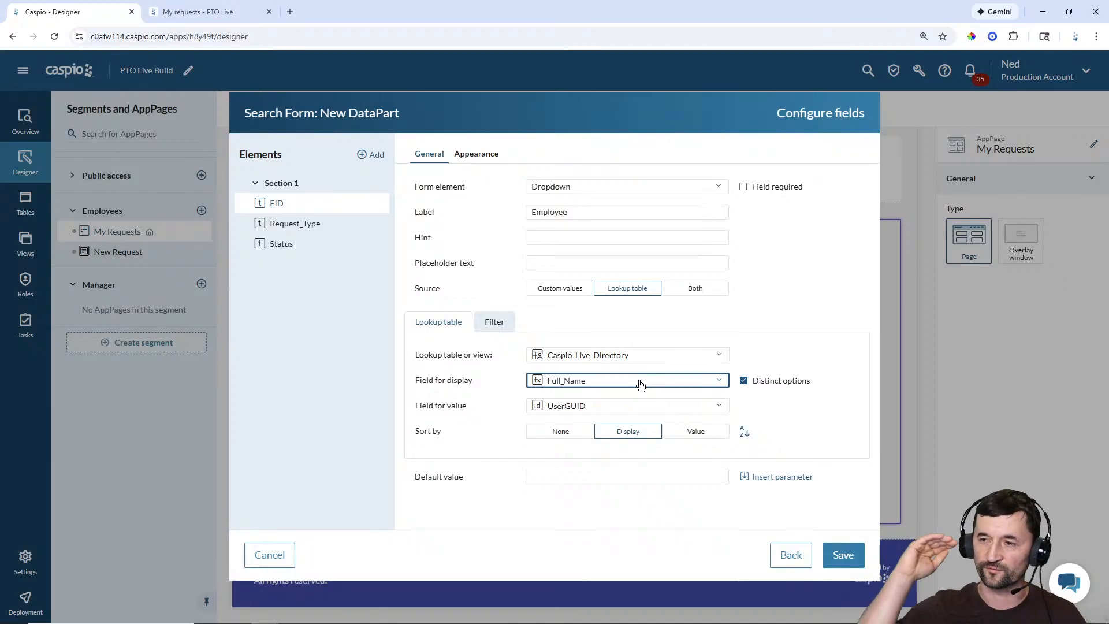
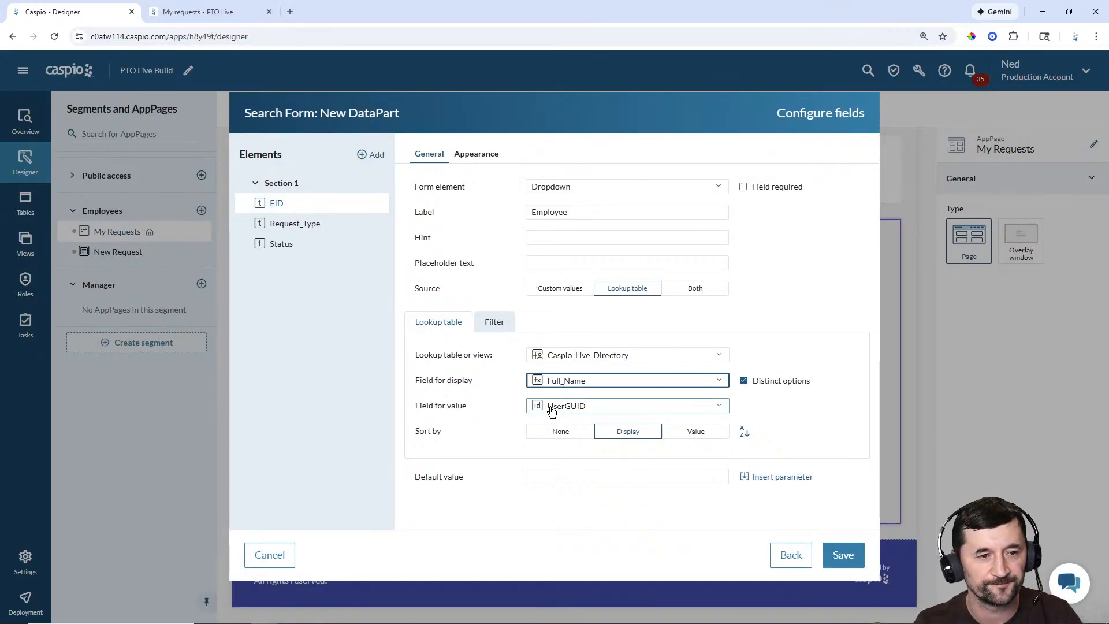
Step: Make Request_Type a dropdown fed by the pto_build_request_type lookup table
click(304, 225)
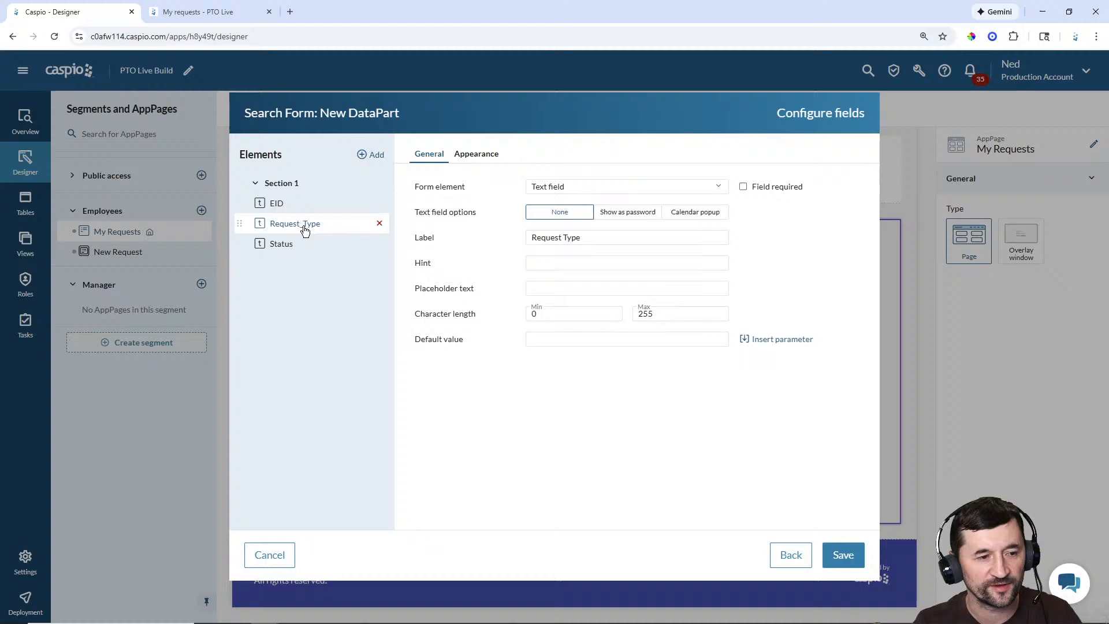
click(580, 190)
click(564, 261)
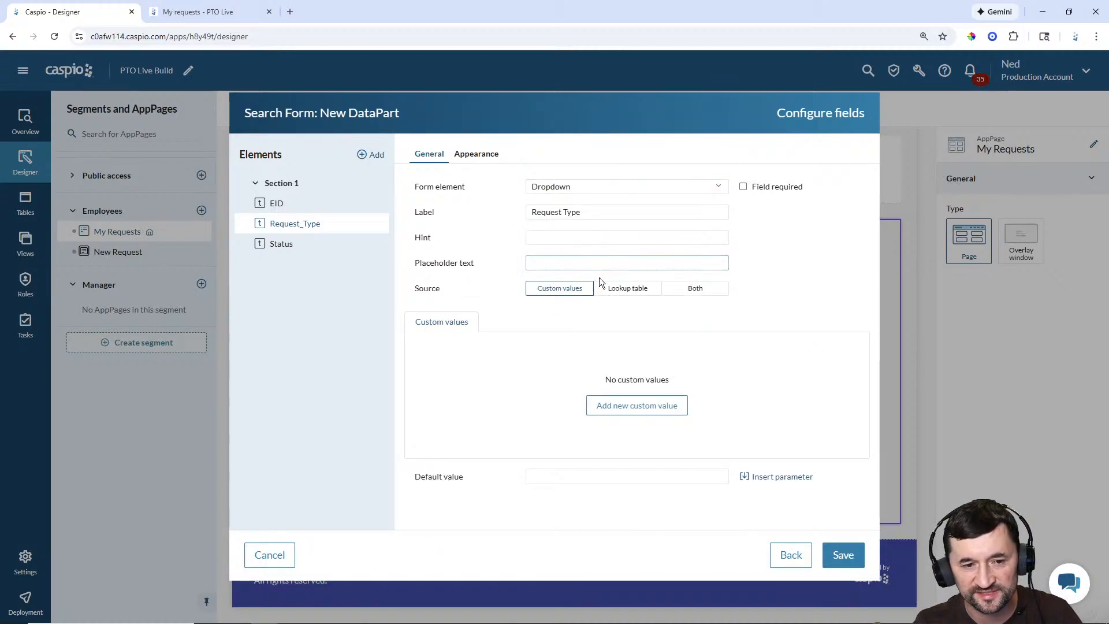
click(618, 292)
click(606, 355)
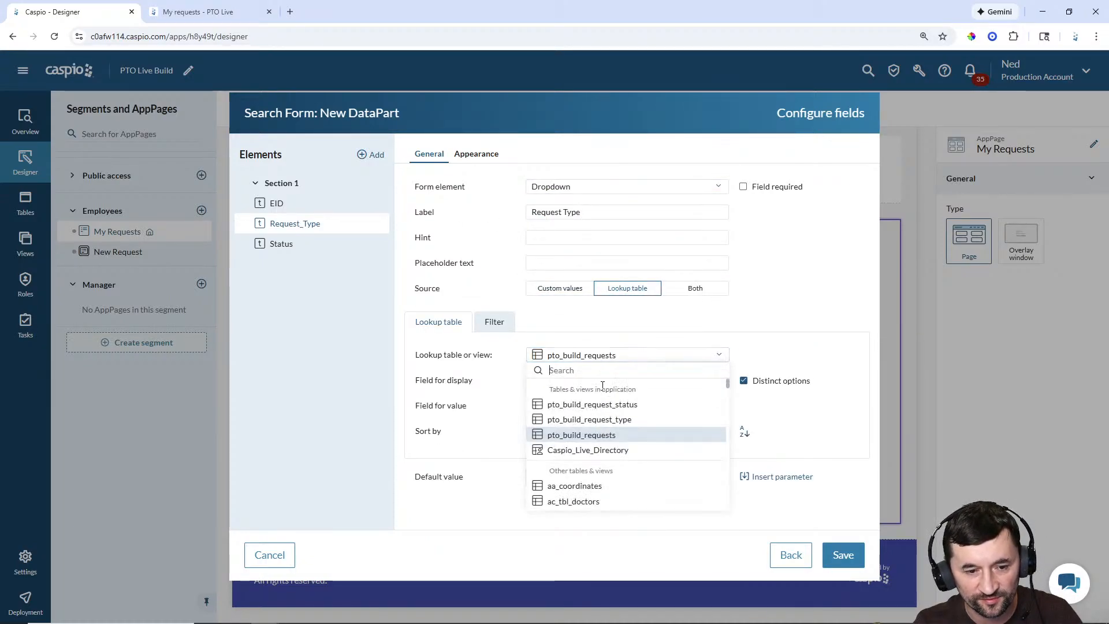
click(601, 419)
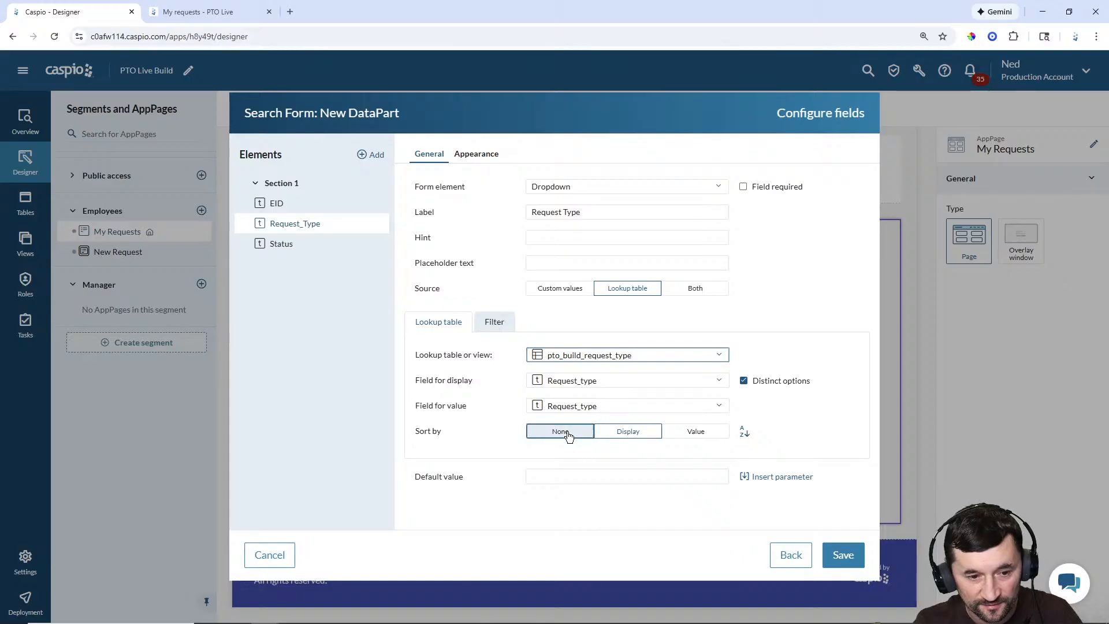
Step: Make Status a dropdown fed by pto_build_request_status and save the search form
click(307, 243)
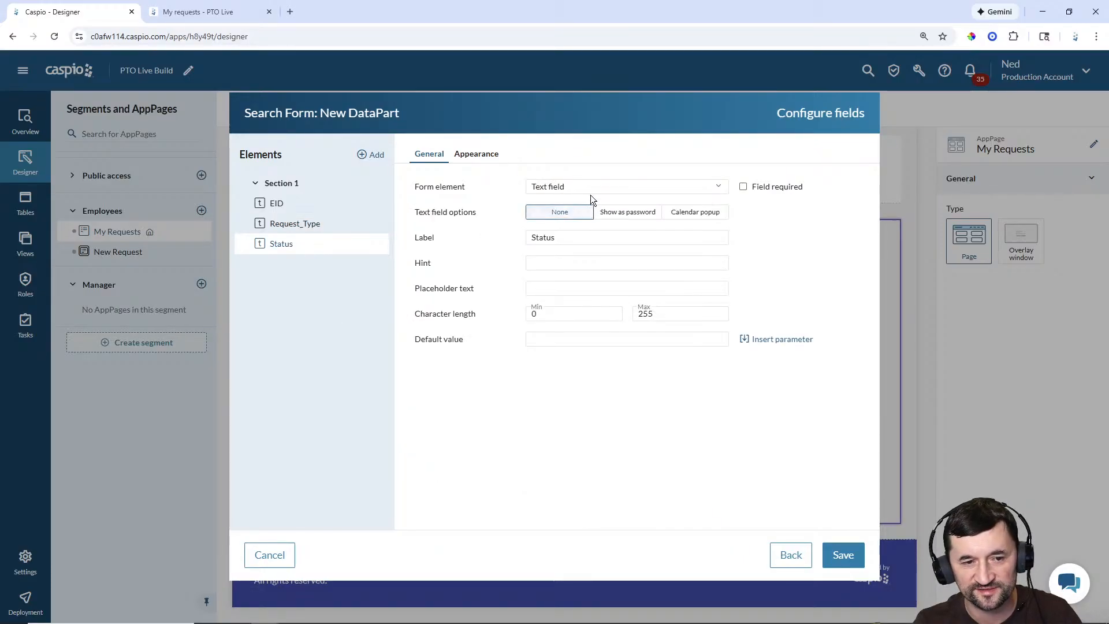
click(587, 191)
click(555, 263)
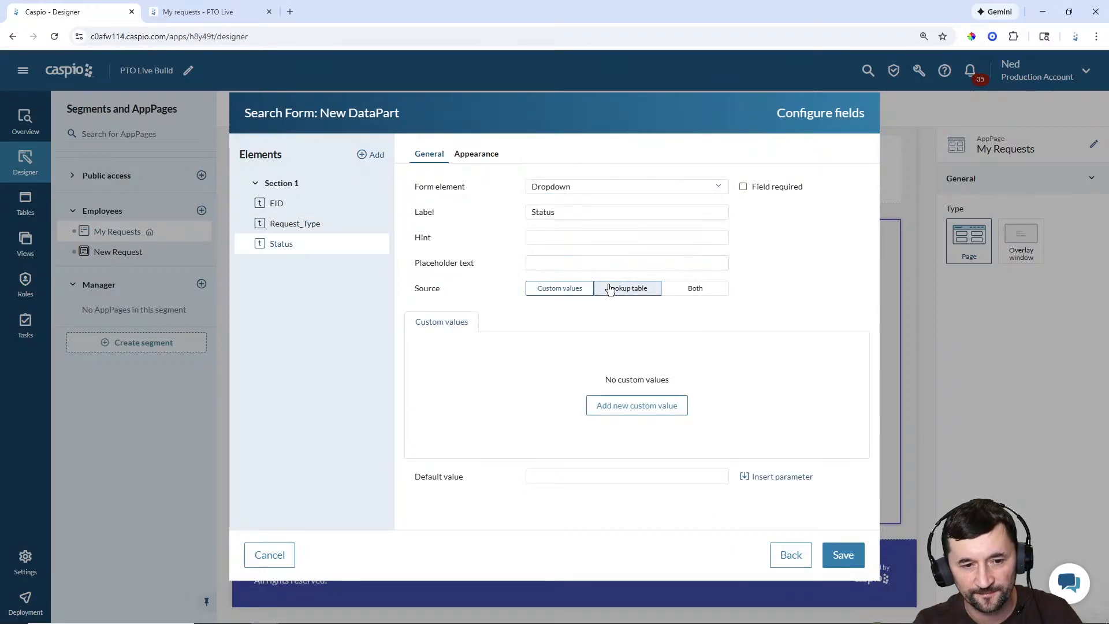
click(627, 288)
click(620, 357)
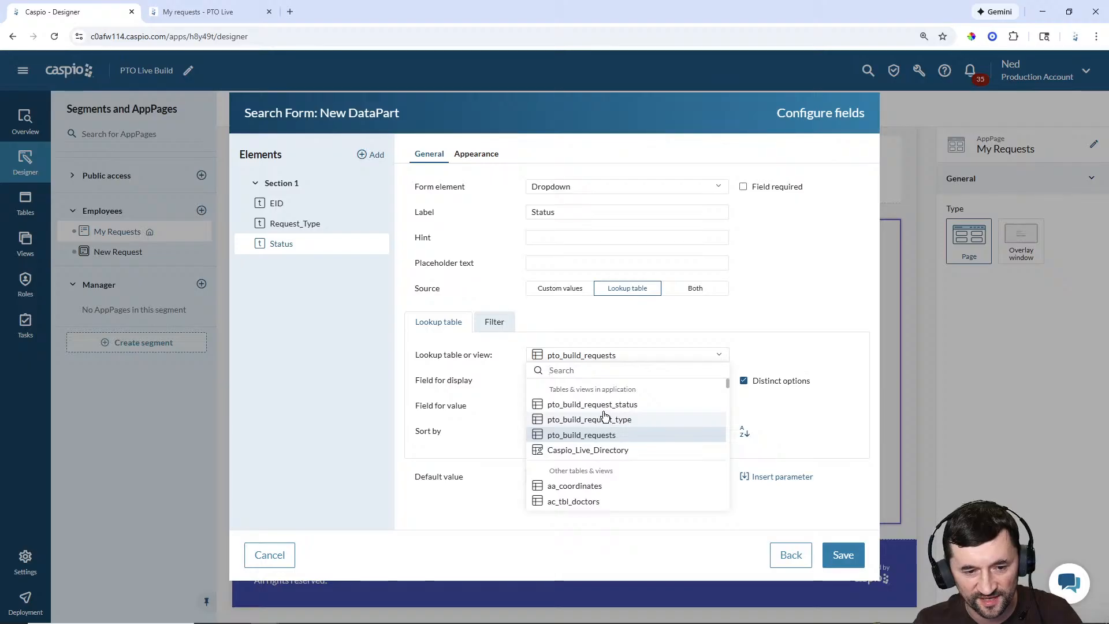
click(610, 406)
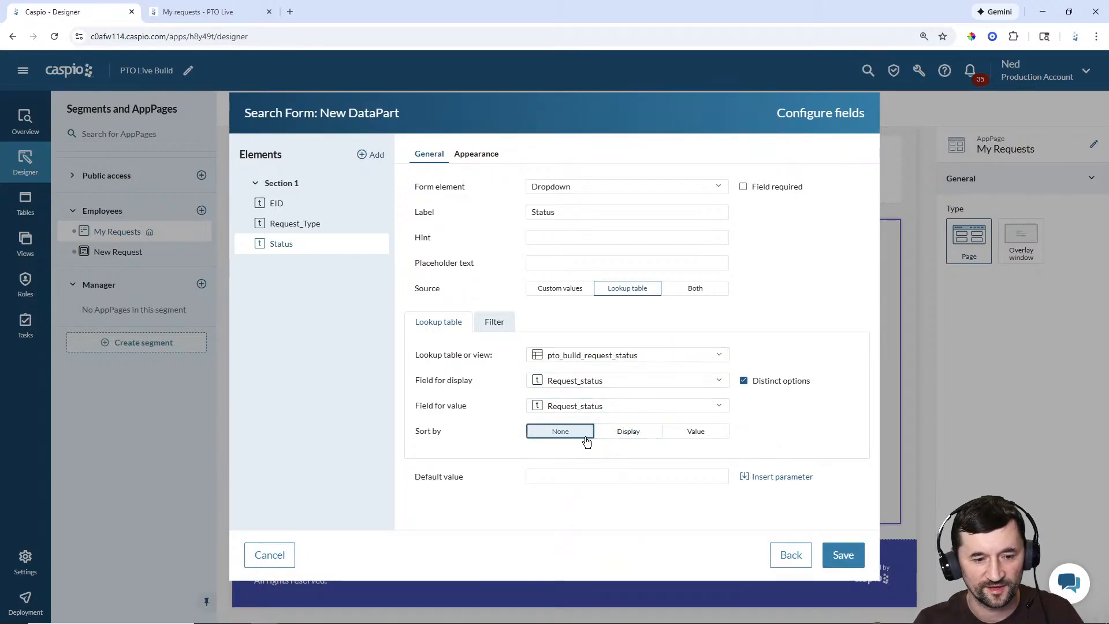
click(843, 554)
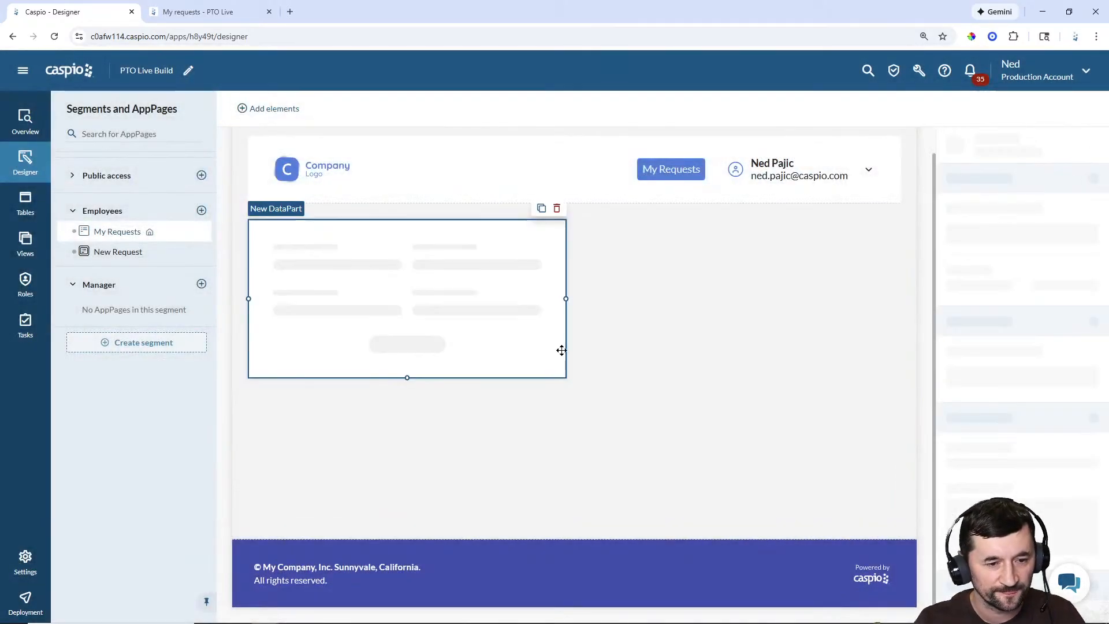
Step: Narrow the search form to three columns and rename it 'Employees - Filter Requests'
drag(566, 298, 398, 296)
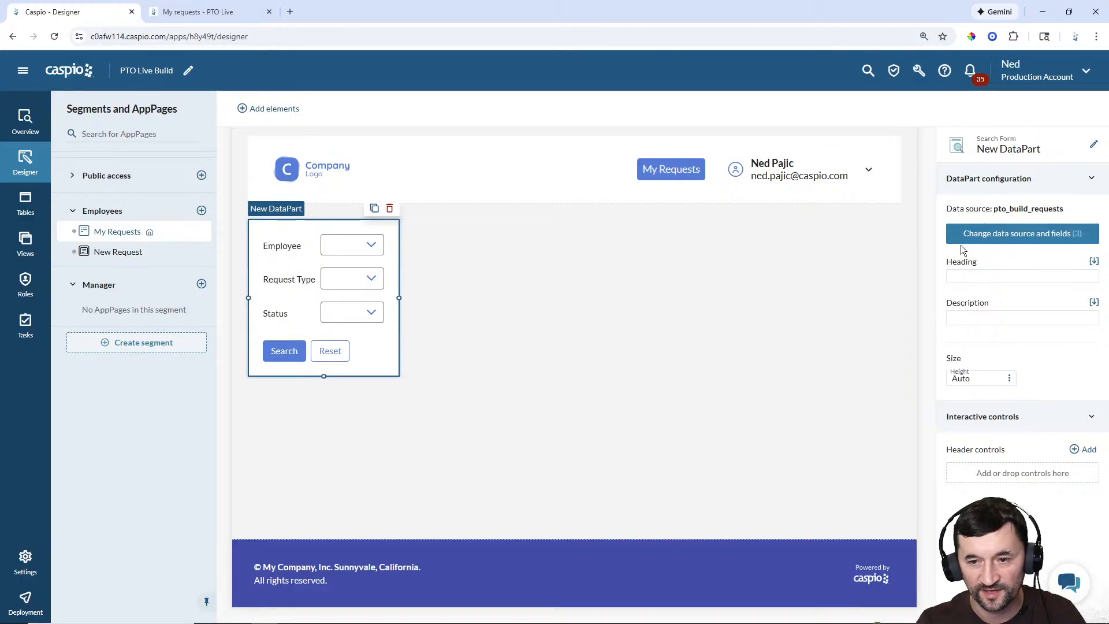
click(1095, 145)
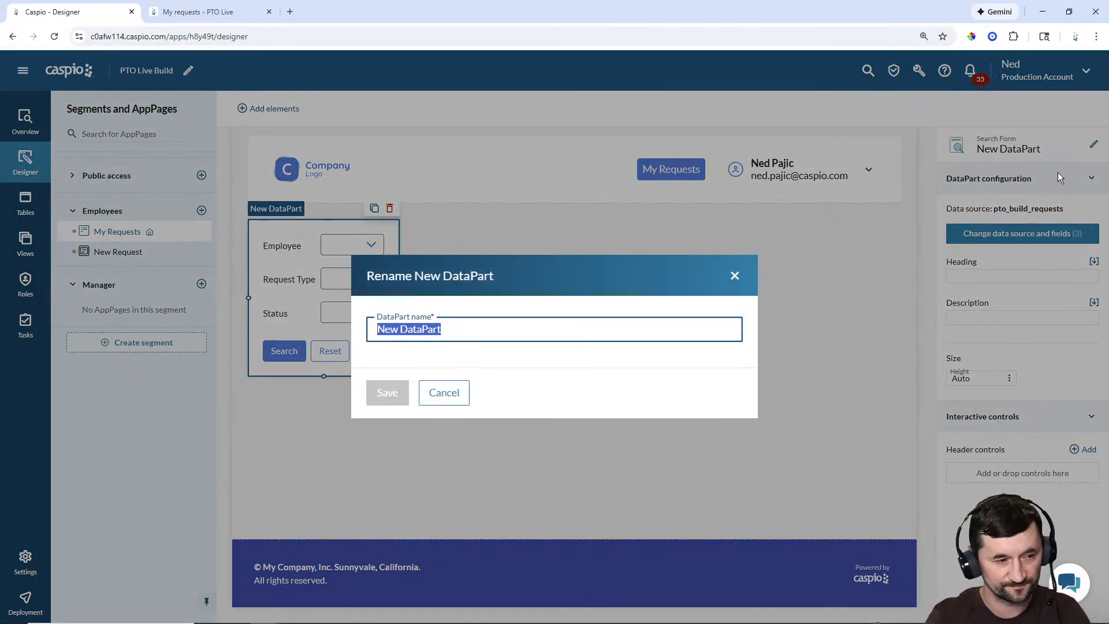
text(Employees - F)
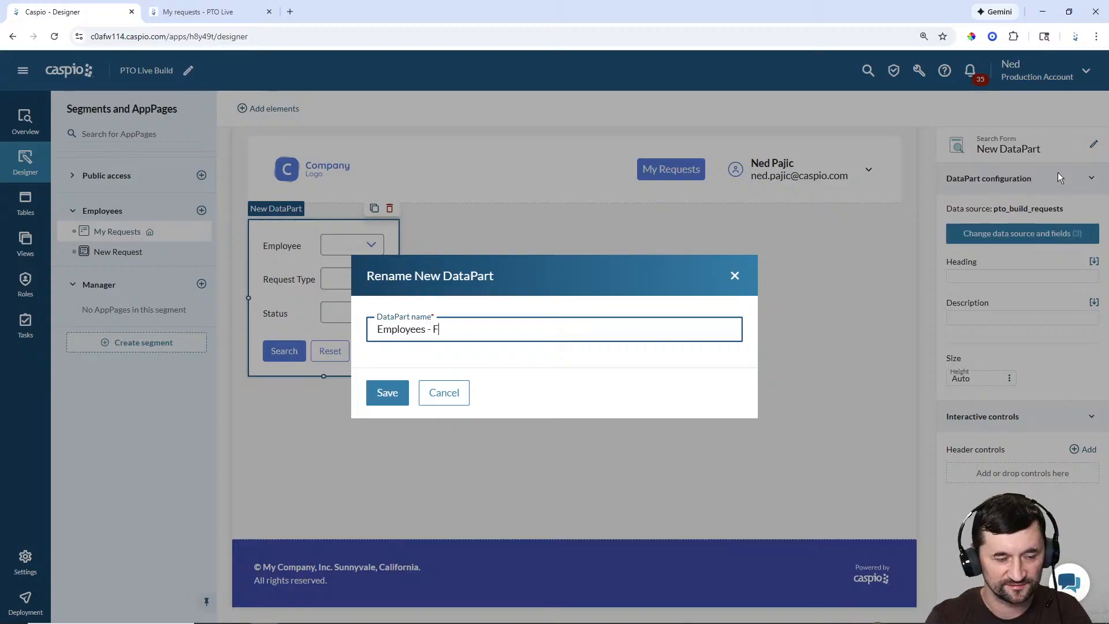
text(ilter Requests)
key(Return)
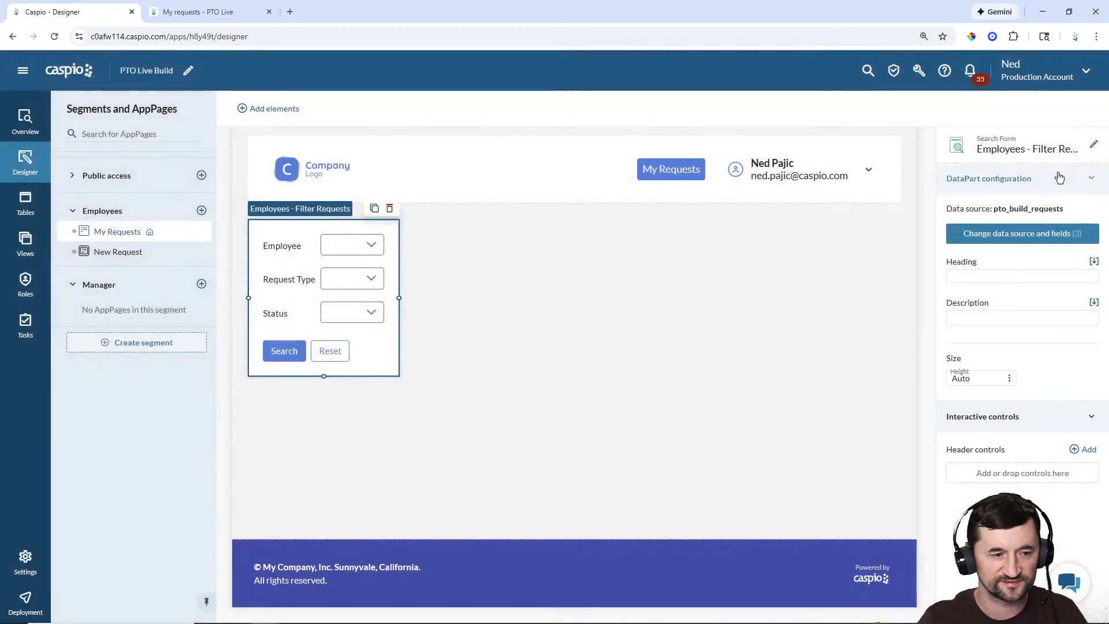
Step: Give the search form the heading 'Filter'
click(1003, 277)
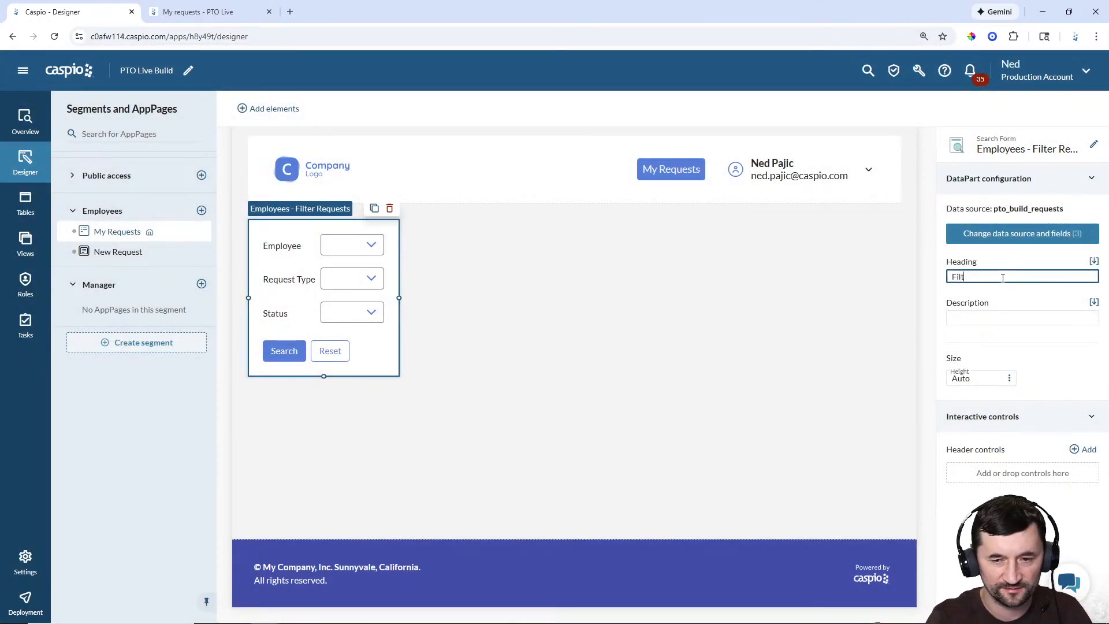
text(Filter)
click(837, 301)
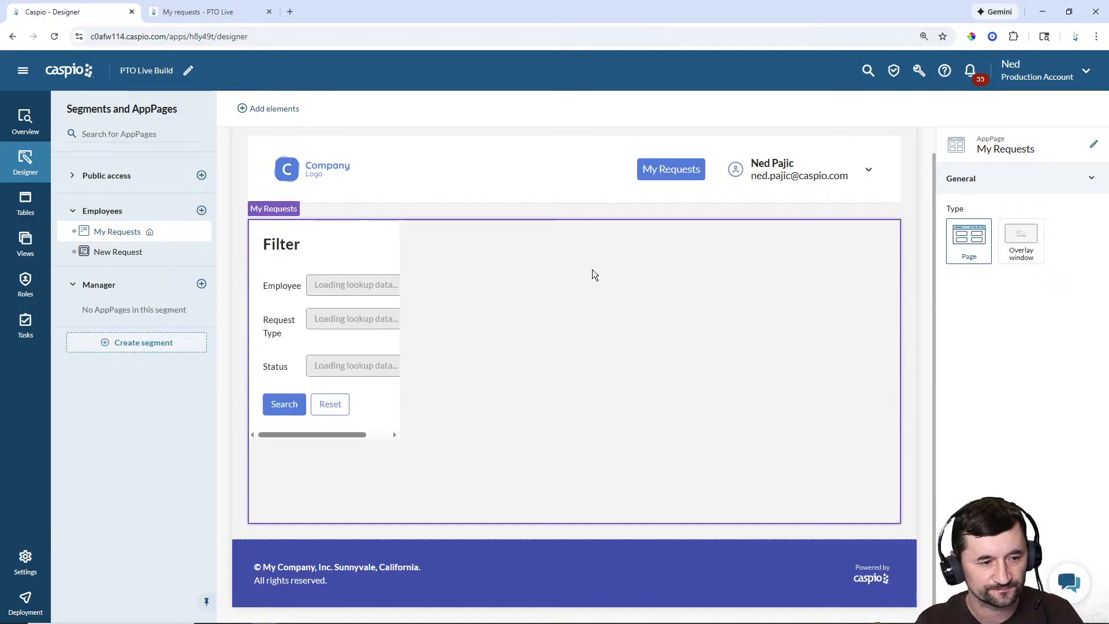
Step: Place a new tabular report on the page using pto_build_requests as its source
click(275, 109)
drag(257, 317, 594, 227)
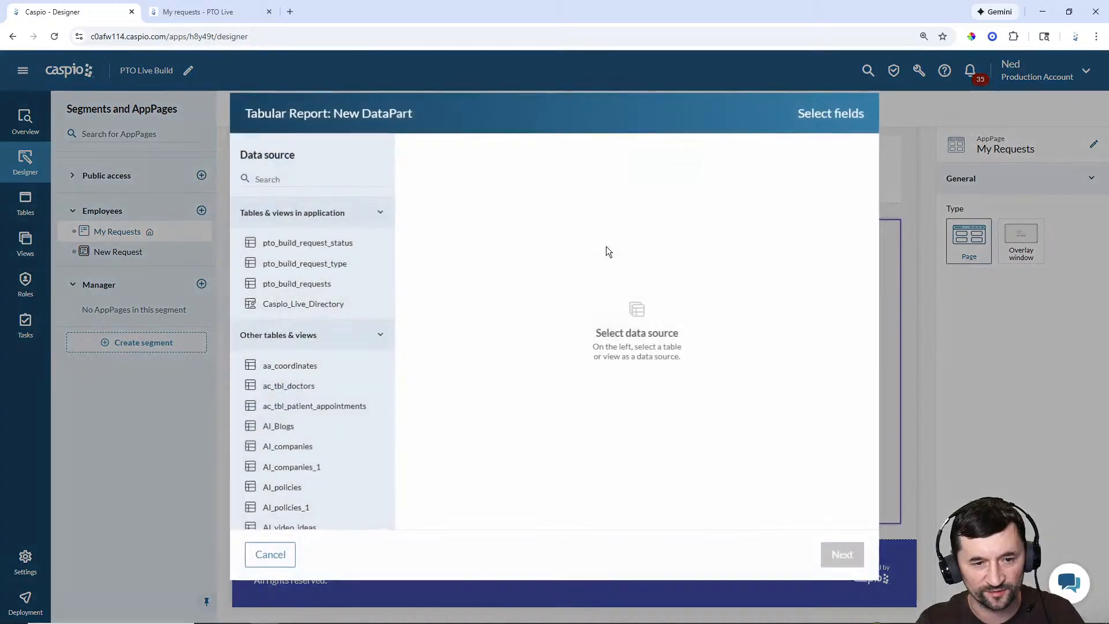
click(322, 284)
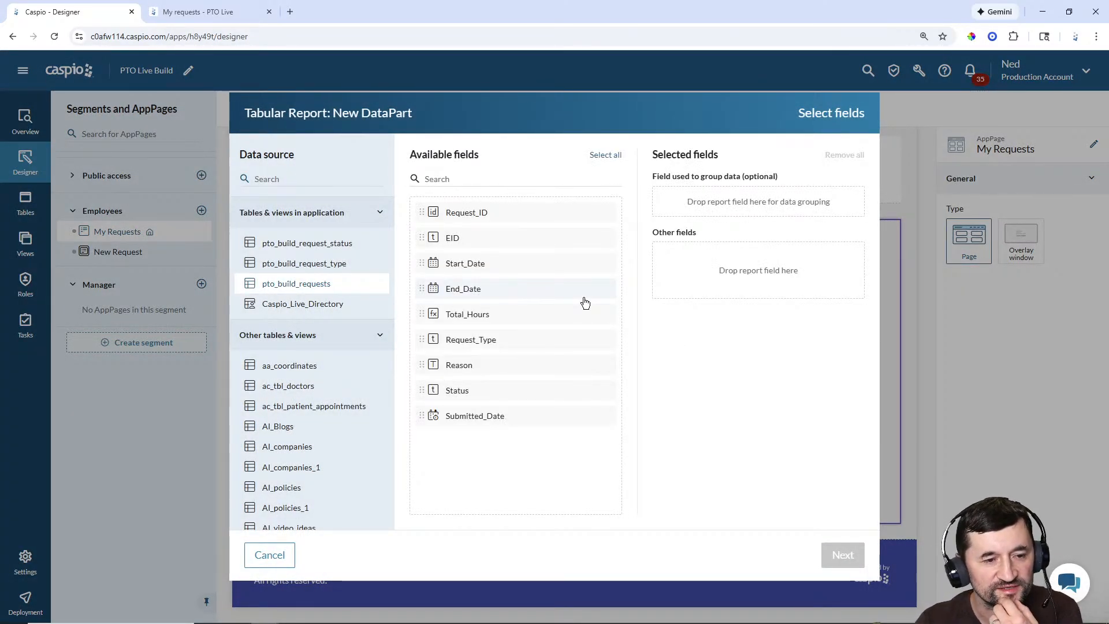
Step: Add Start_Date, End_Date, Total_Hours, Request_Type, Reason, Status and Submitted_Date to the report
double_click(470, 269)
double_click(471, 269)
double_click(471, 267)
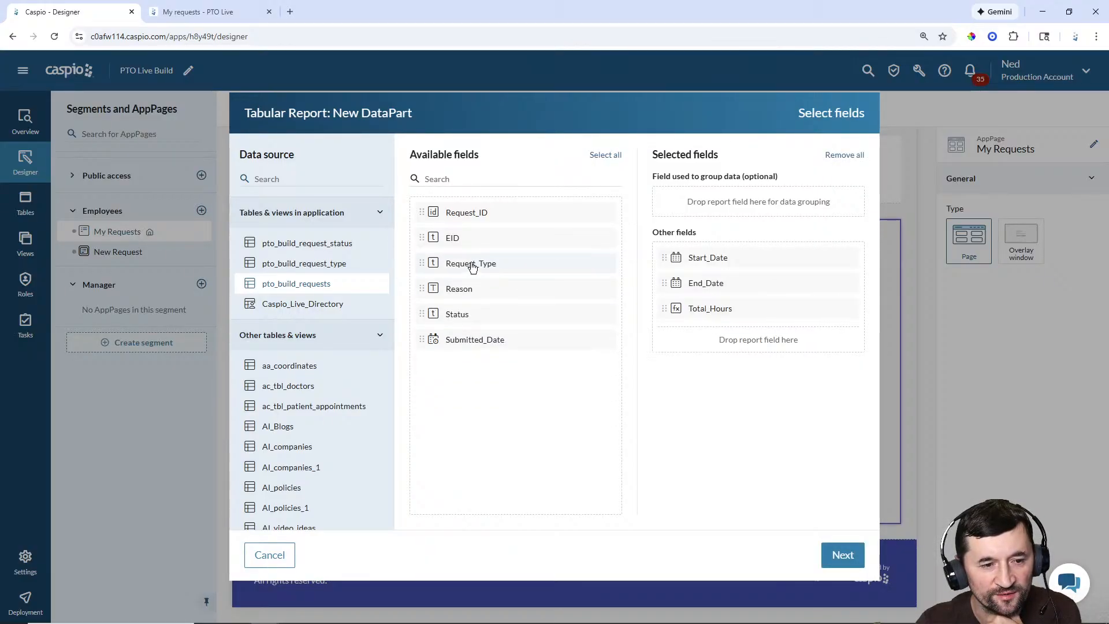
double_click(472, 266)
double_click(473, 265)
double_click(472, 266)
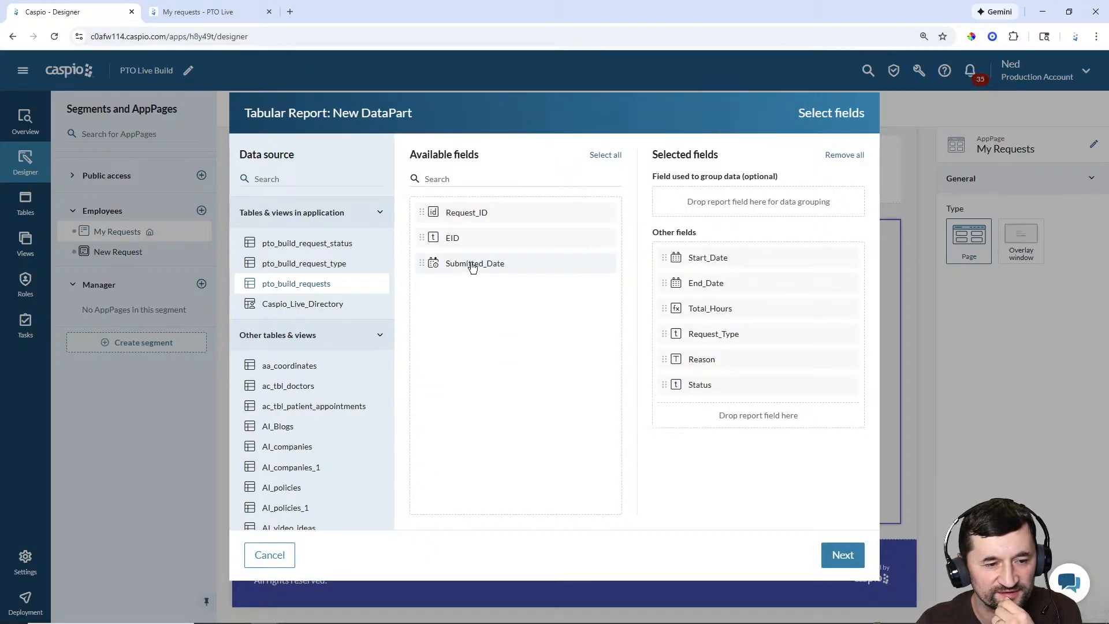
double_click(471, 266)
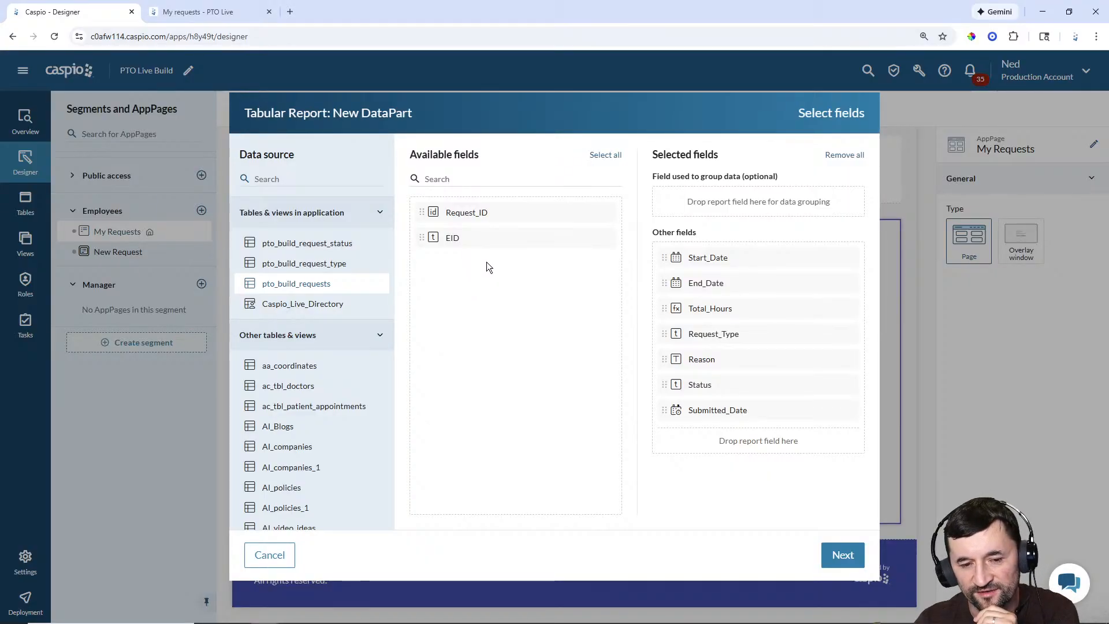
click(842, 554)
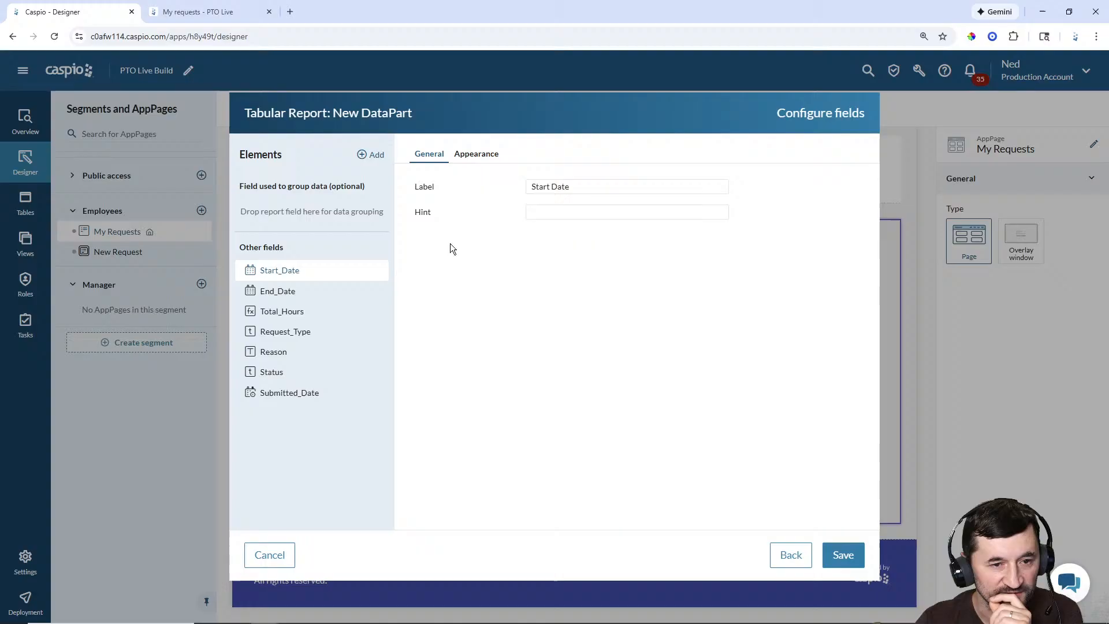
Step: Review each report field, giving the Reason column a fixed 250 px width
click(301, 292)
click(297, 311)
click(311, 337)
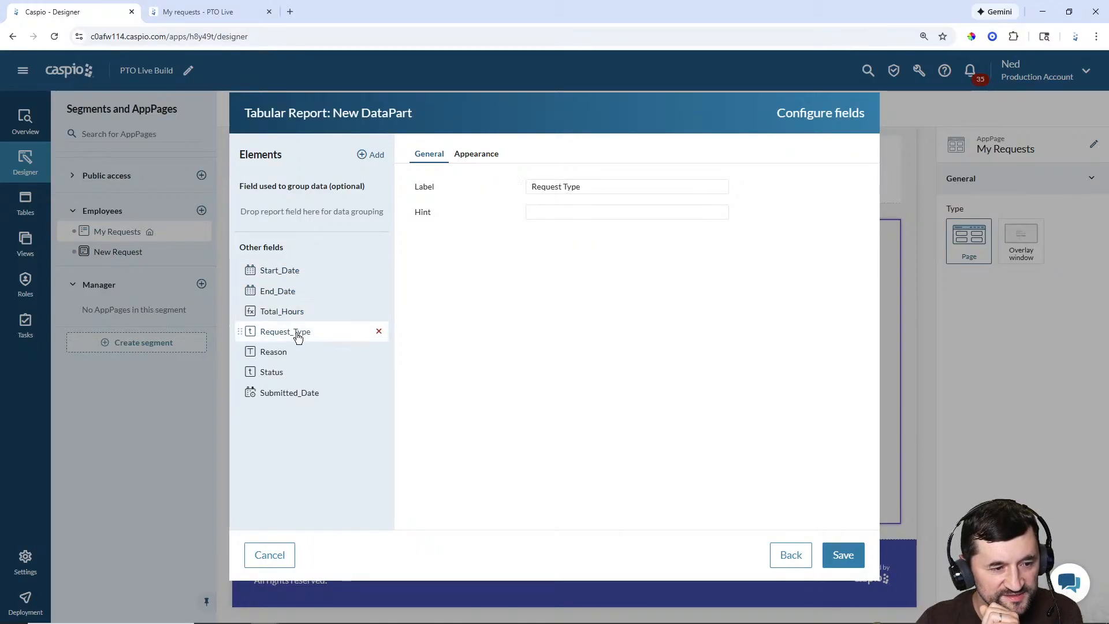
click(289, 353)
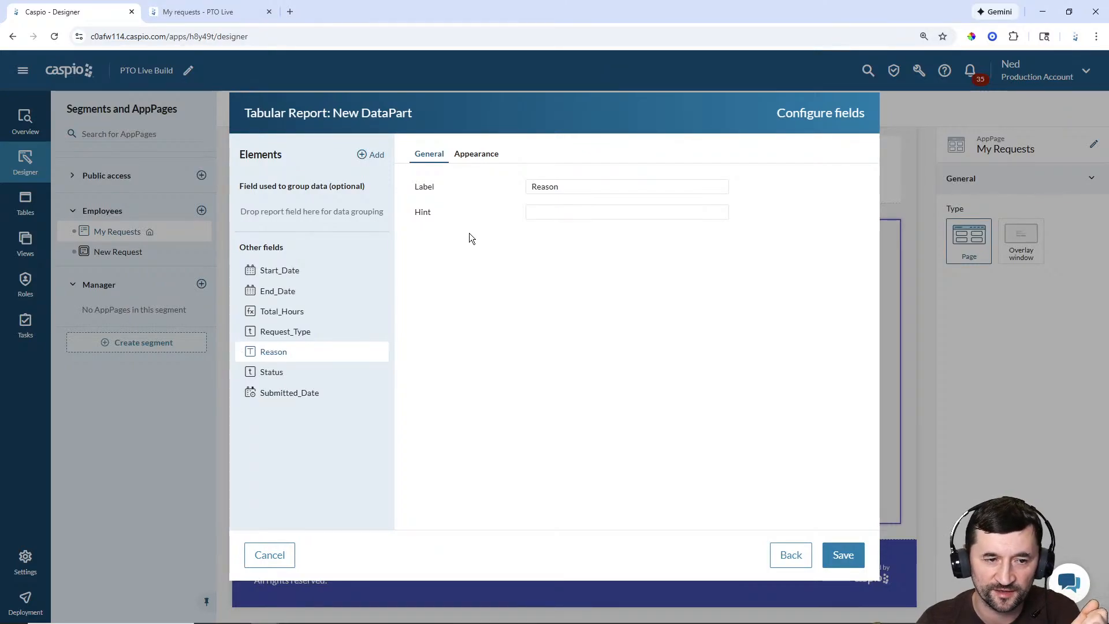
click(487, 159)
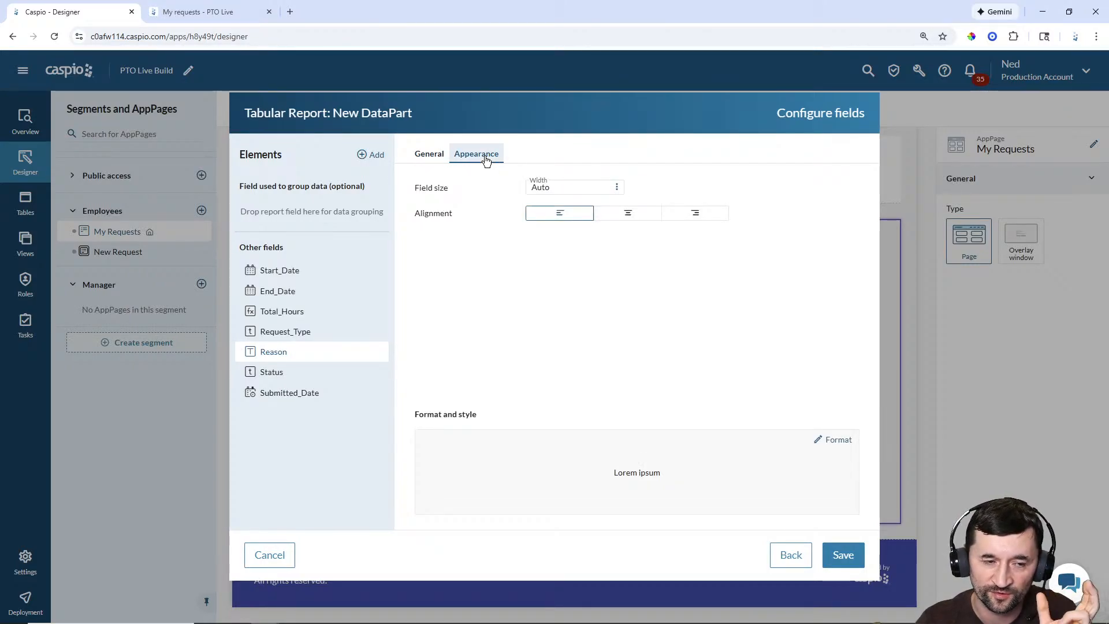
click(589, 190)
click(587, 241)
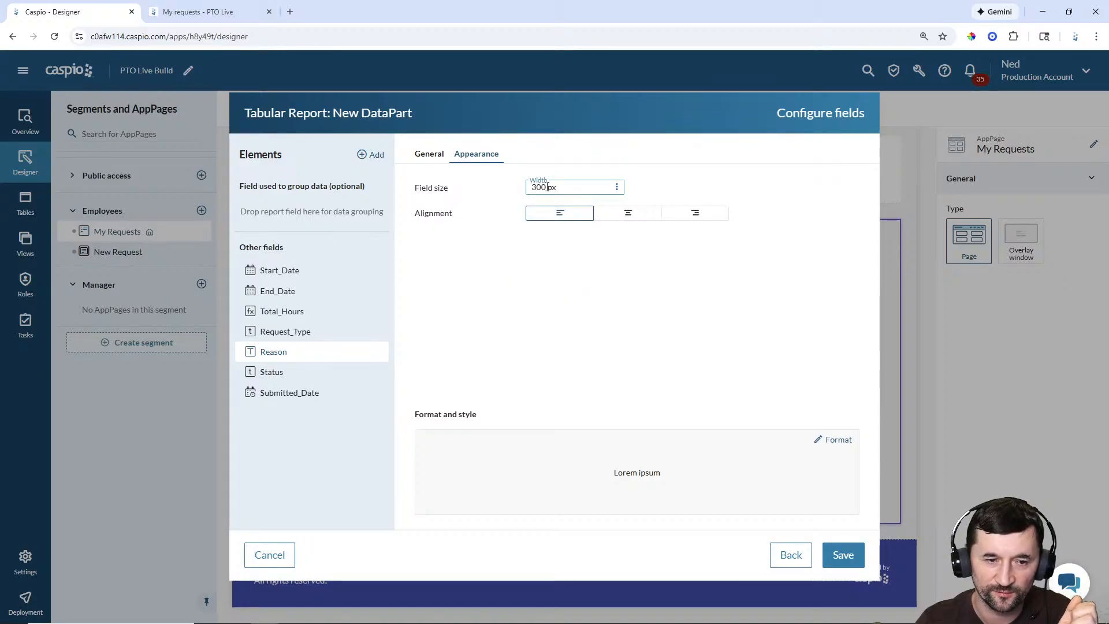
drag(546, 187, 483, 183)
text(250)
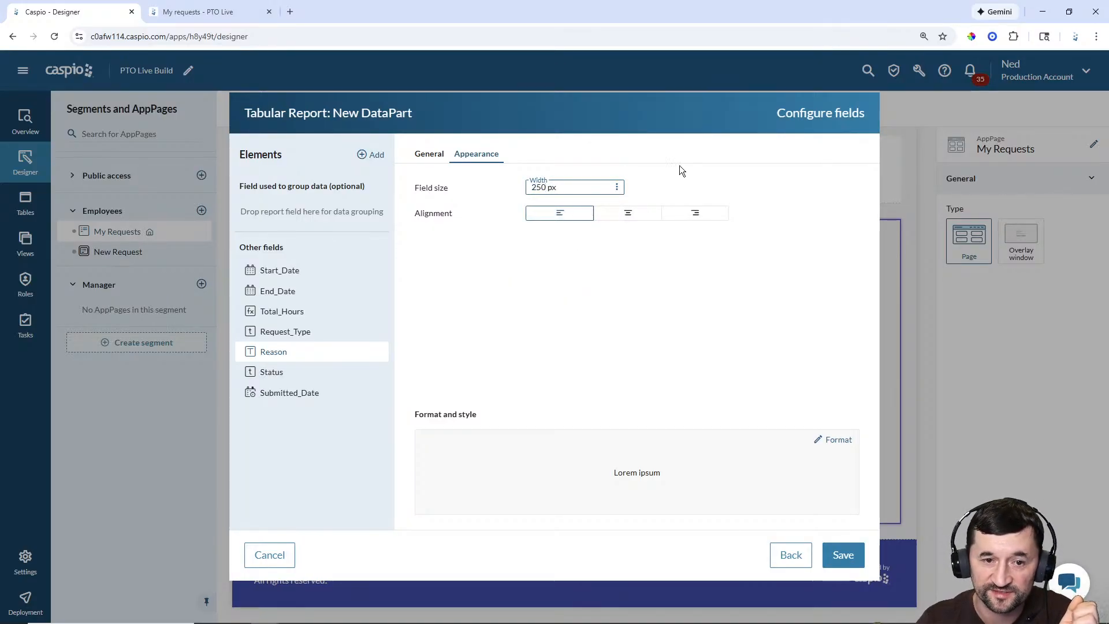
click(680, 165)
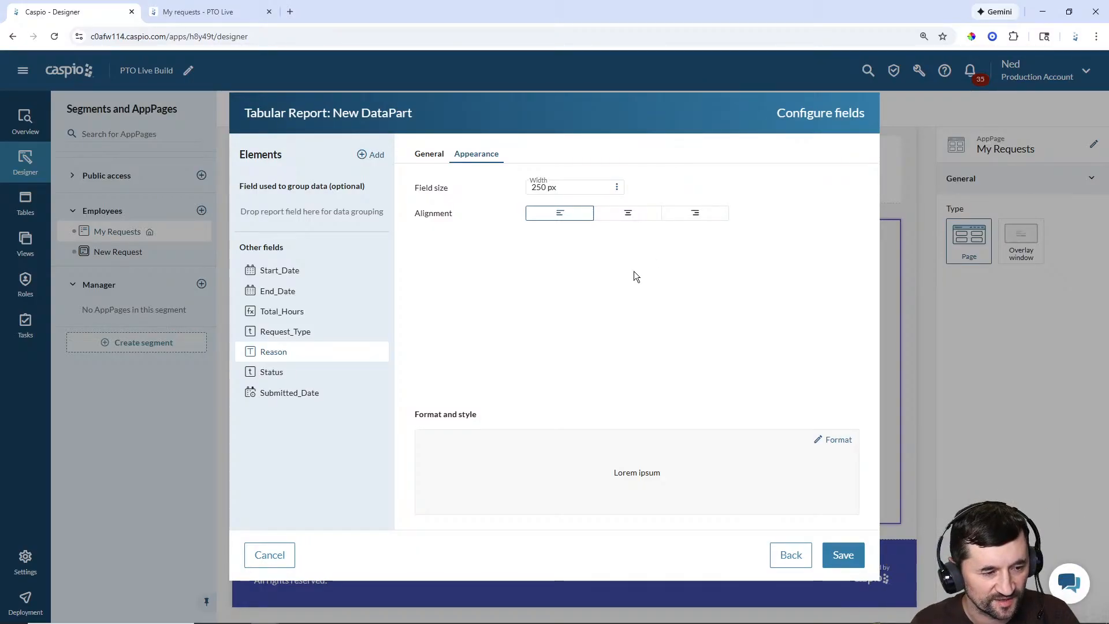
click(306, 372)
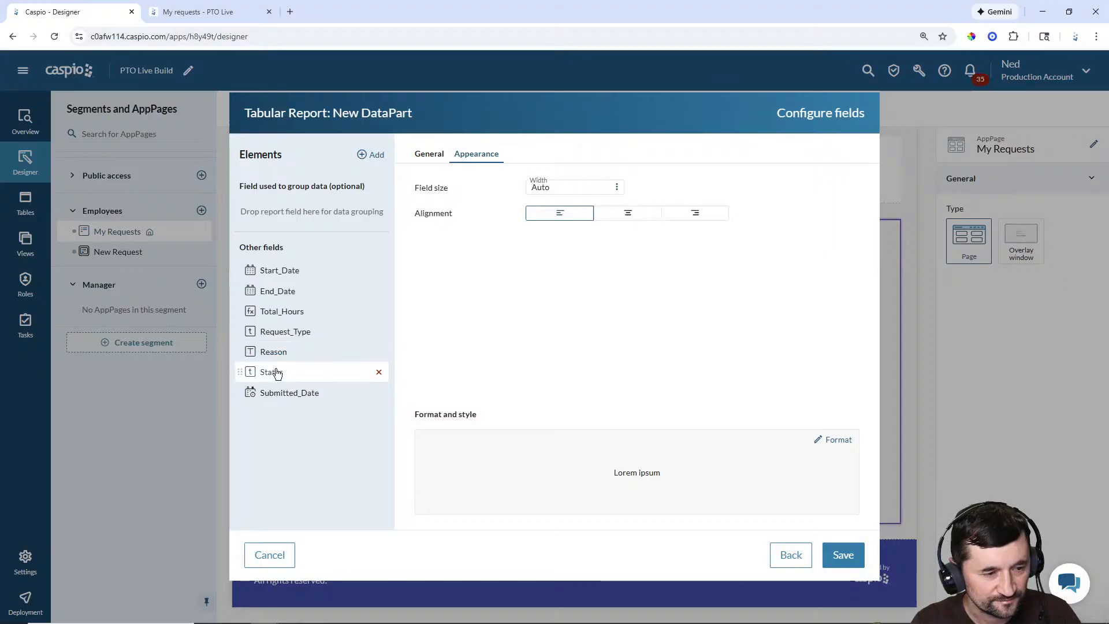
click(293, 396)
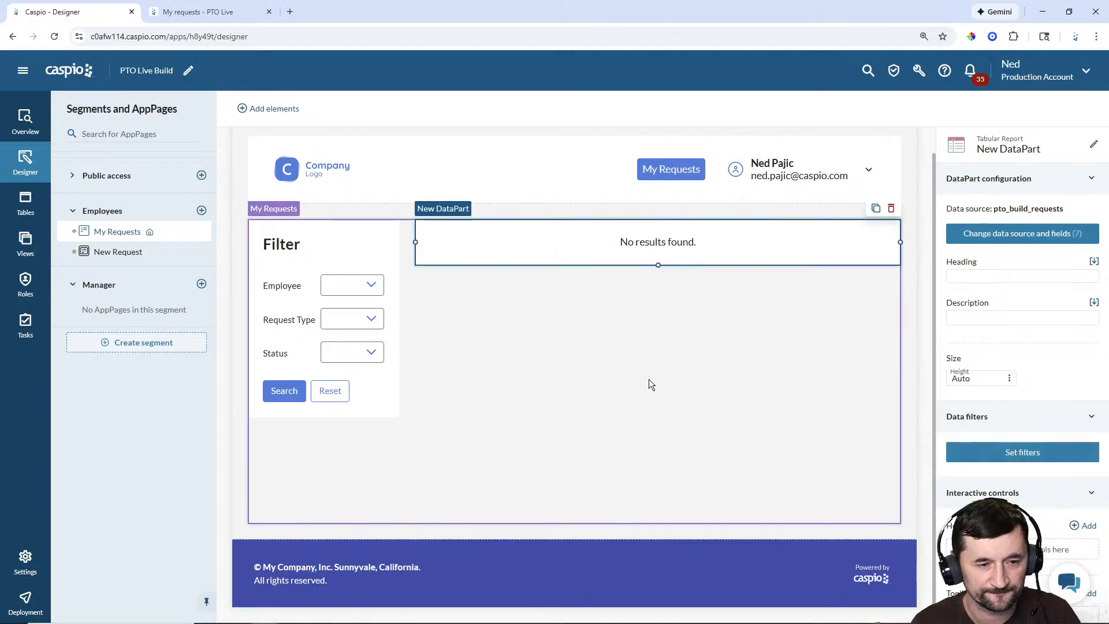
Step: Rename the report to 'Employees - Request Results'
click(1095, 146)
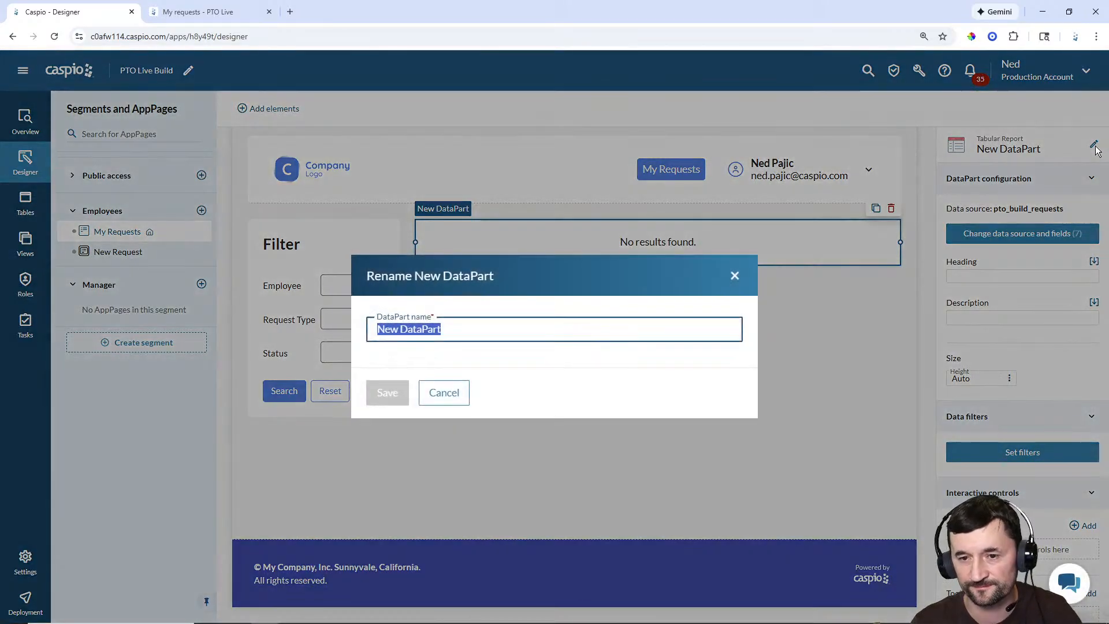
text(Employees -)
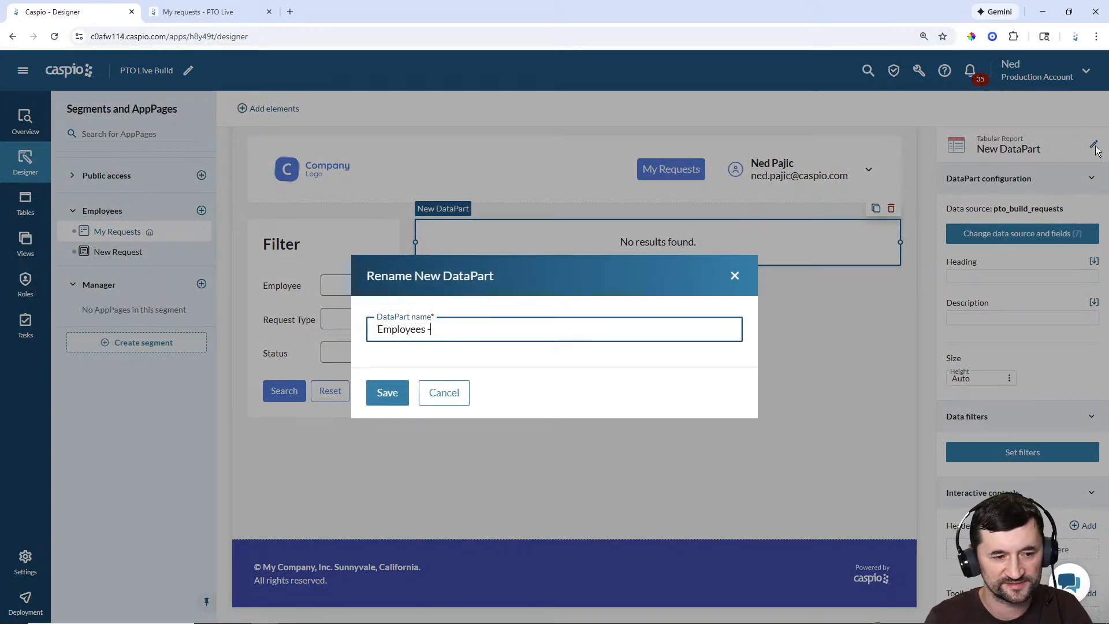
text( Request Re)
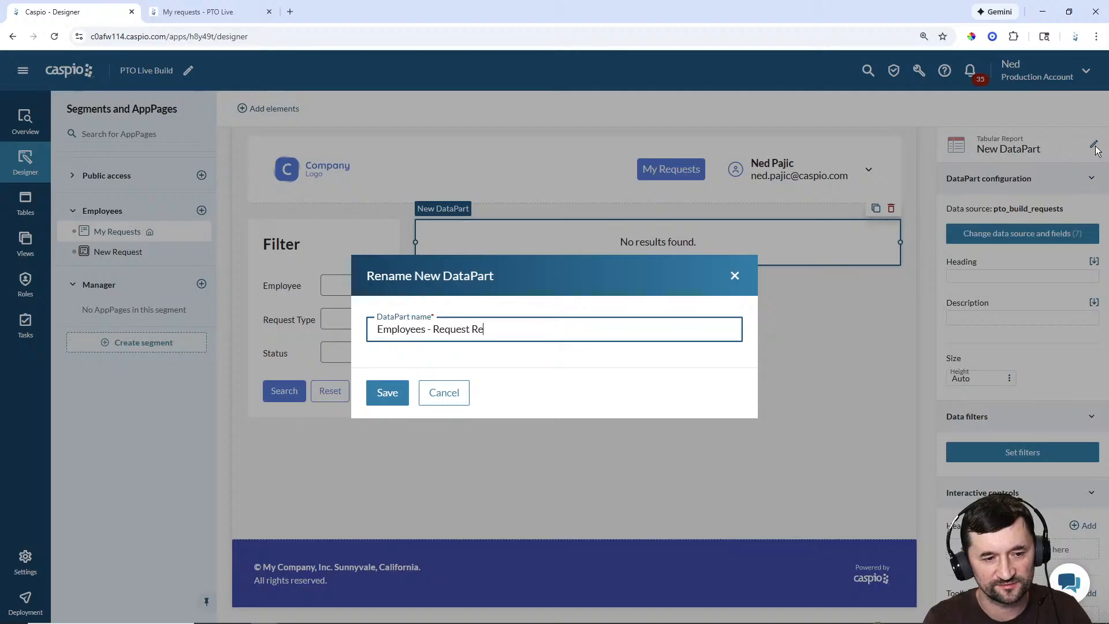
text(sults)
key(Return)
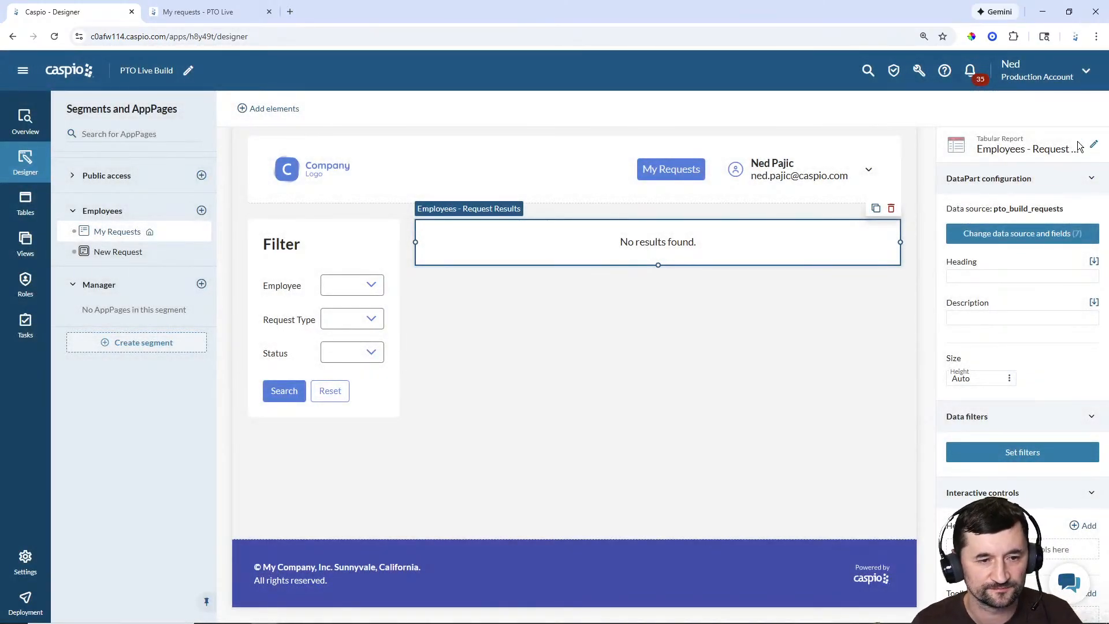
Step: Give the report the heading 'Results' and reselect it
click(994, 278)
text(Results)
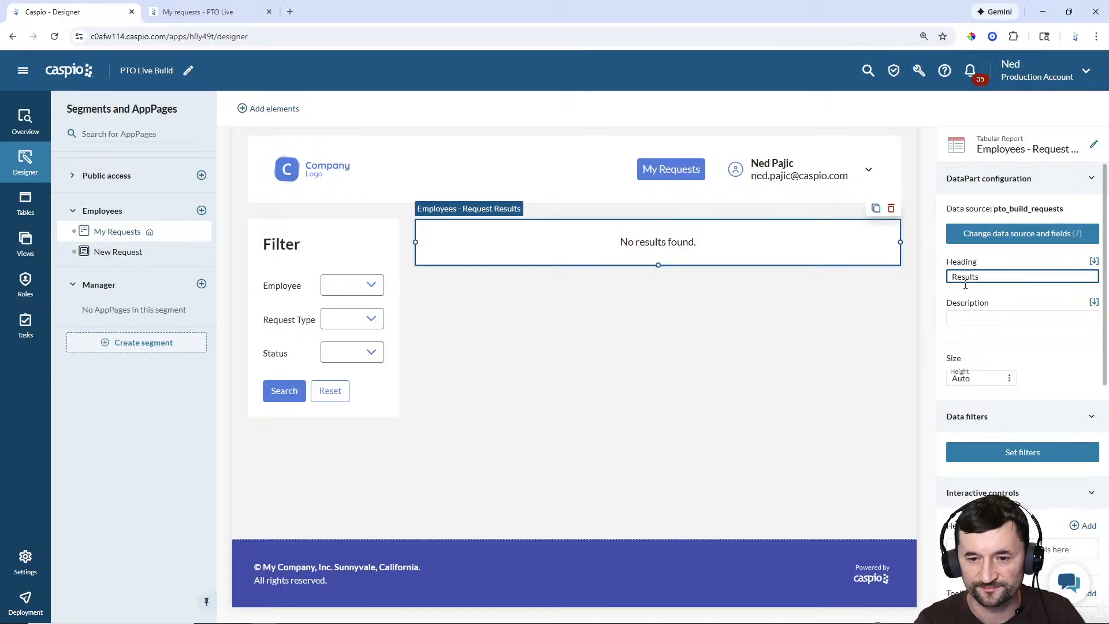
click(694, 400)
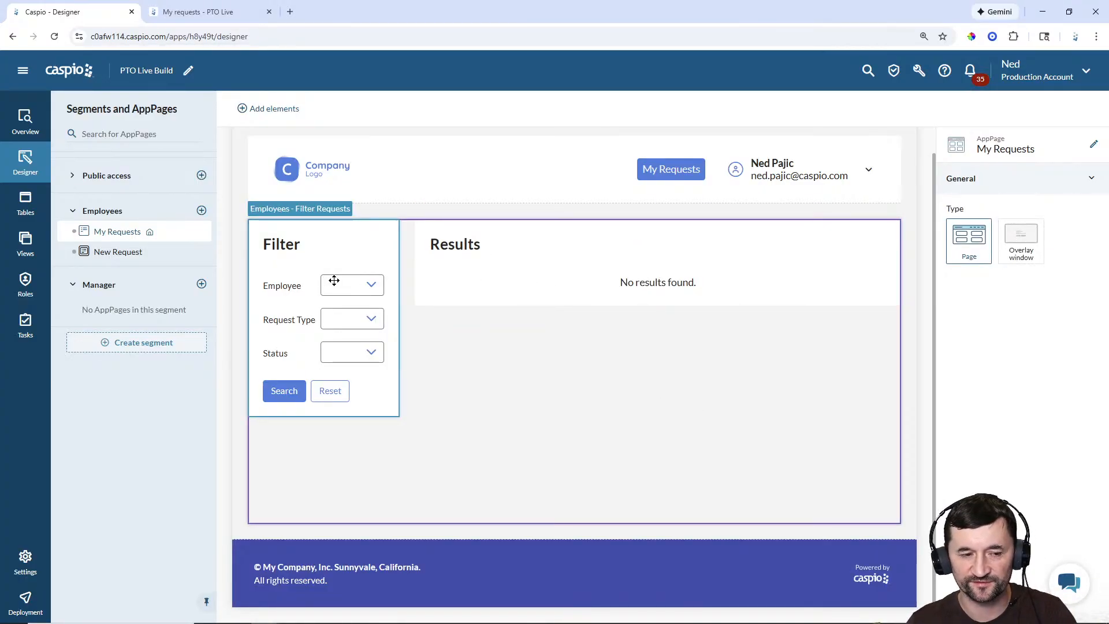
click(497, 271)
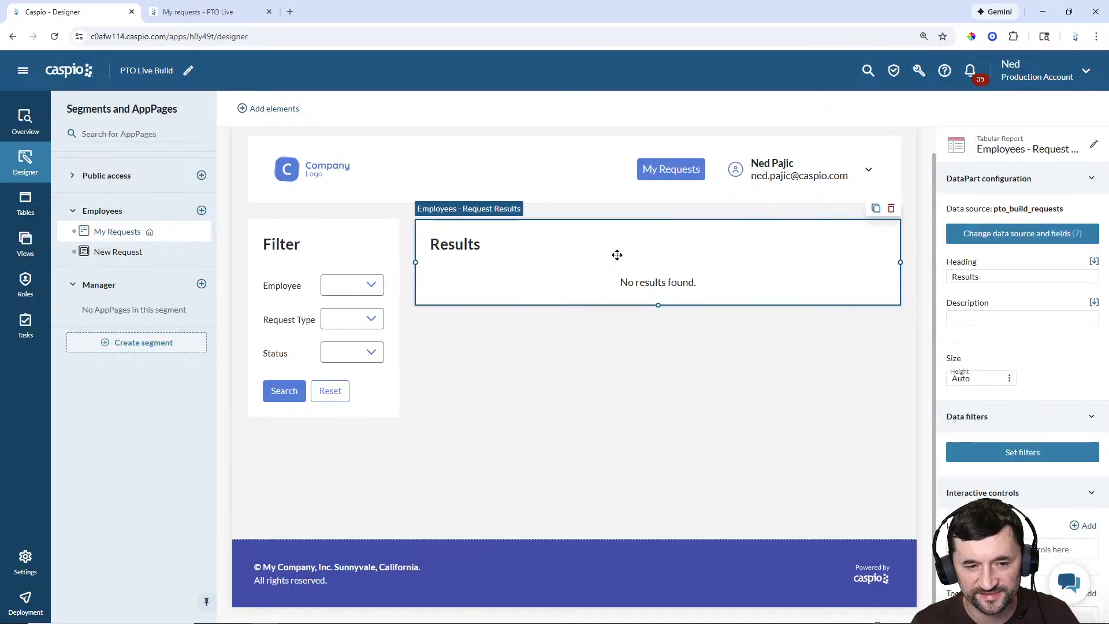
Step: Filter the results so EID equals the Employees - Filter Requests EID field
click(1029, 454)
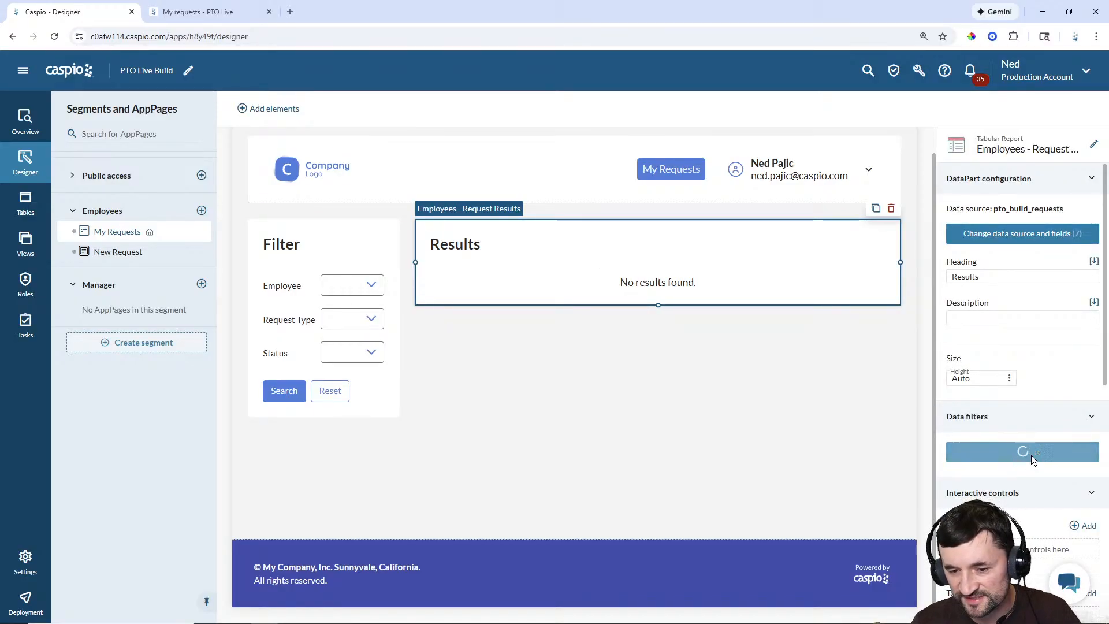
click(810, 416)
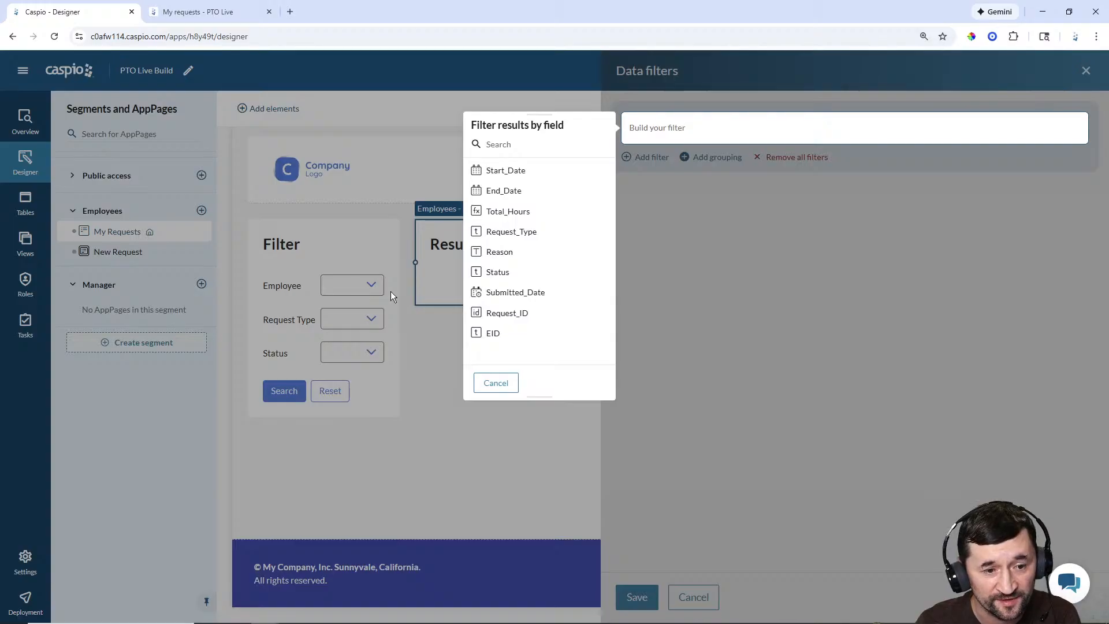
click(502, 335)
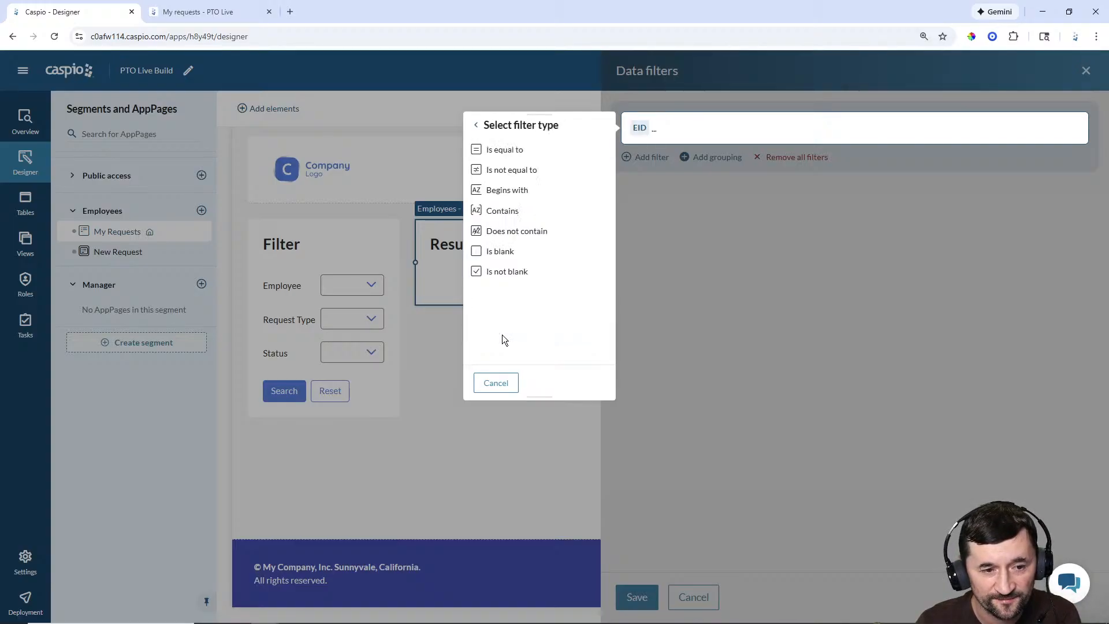
click(507, 155)
click(505, 151)
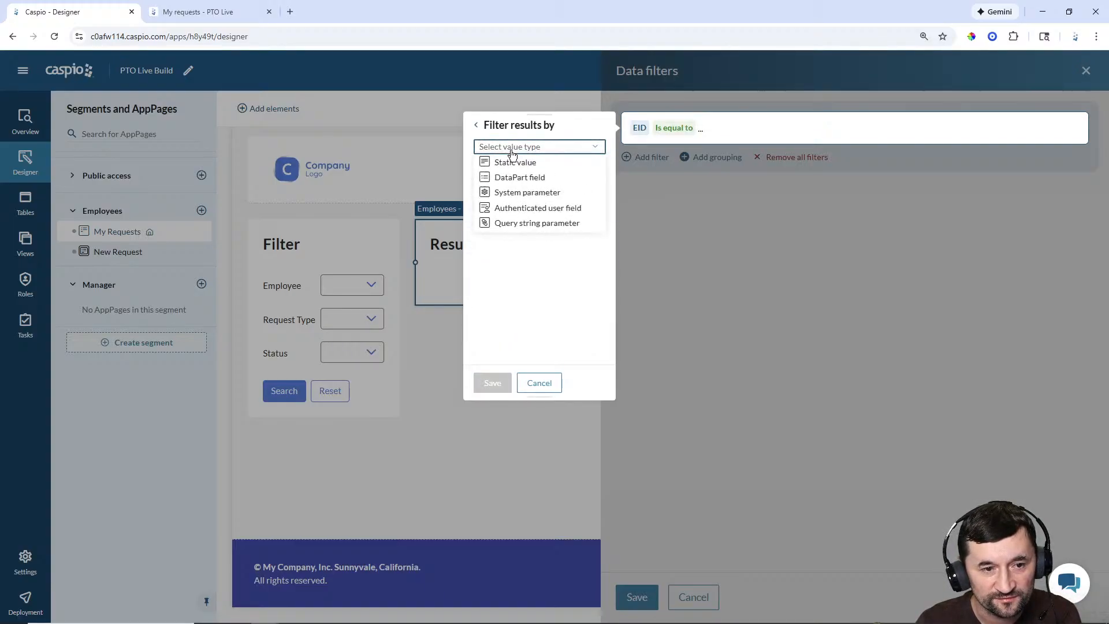
click(516, 175)
click(523, 171)
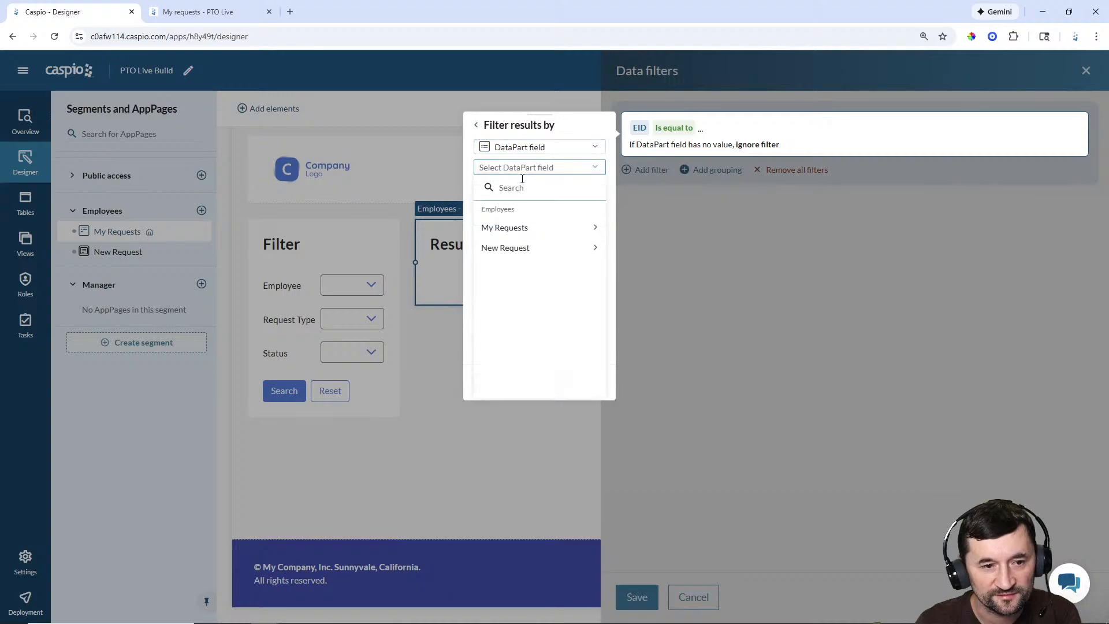
click(516, 229)
click(516, 236)
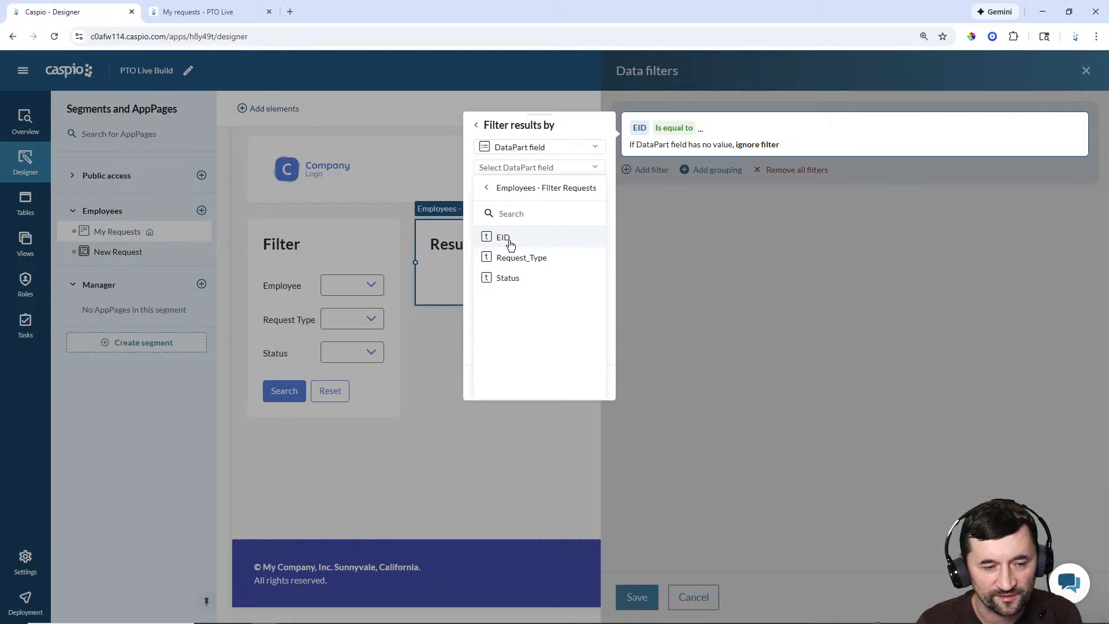
click(511, 239)
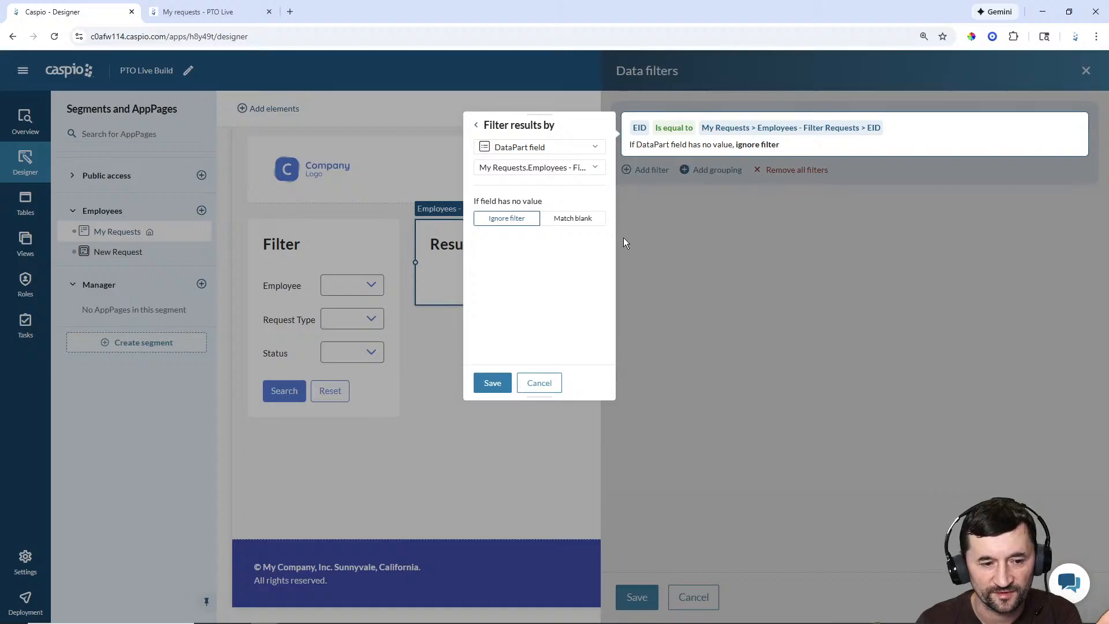
click(492, 383)
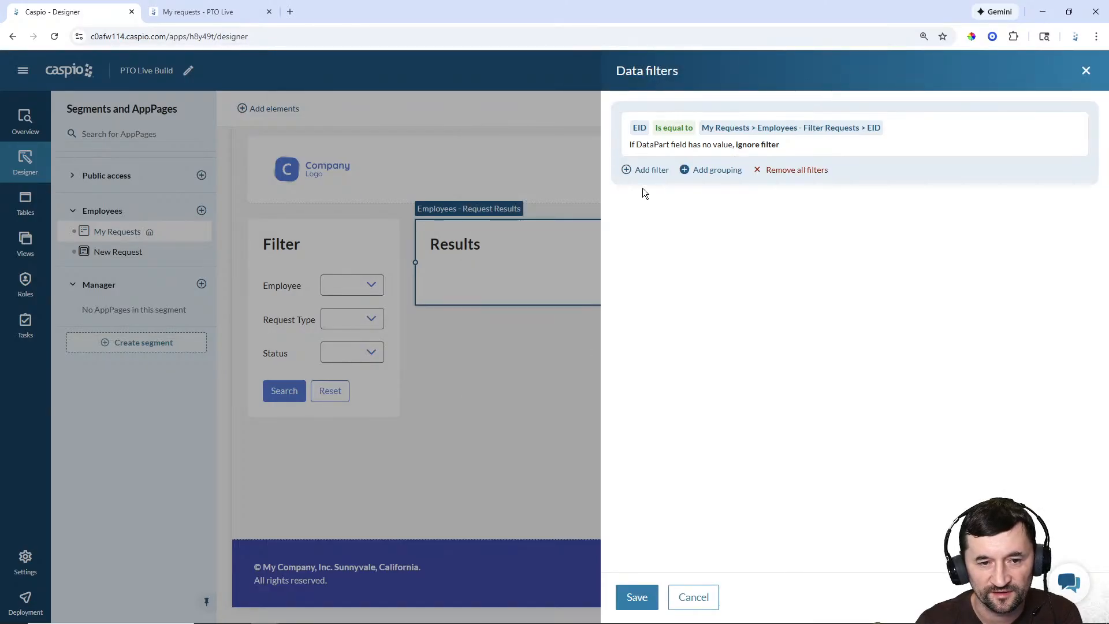
Step: Add a filter matching Request_Type to the Filter Requests Request_Type field
click(646, 174)
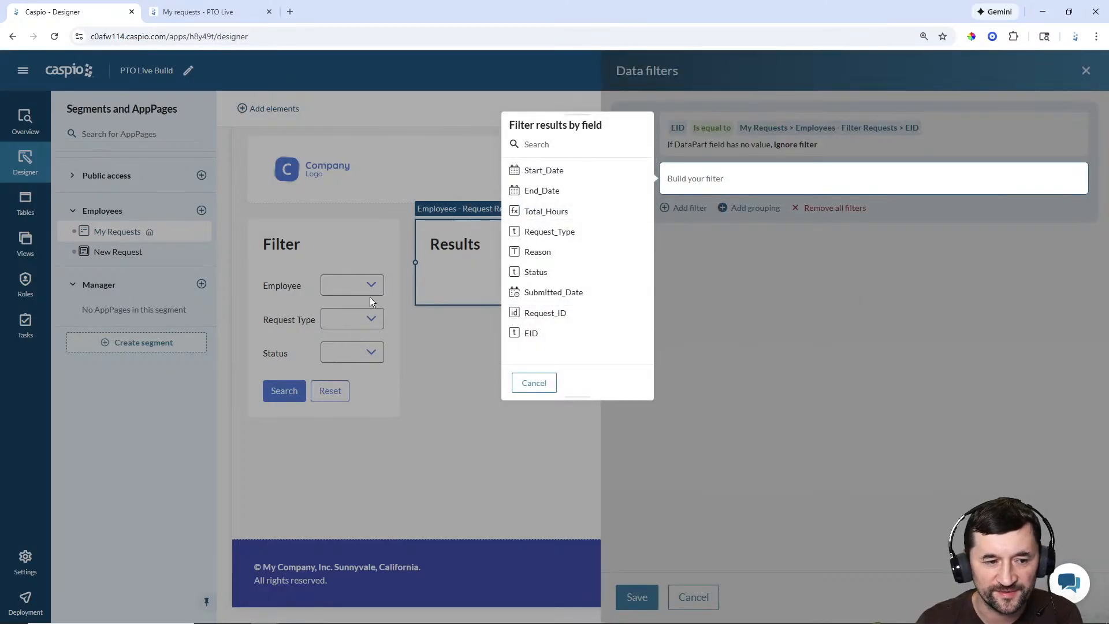
click(558, 232)
click(547, 152)
click(546, 149)
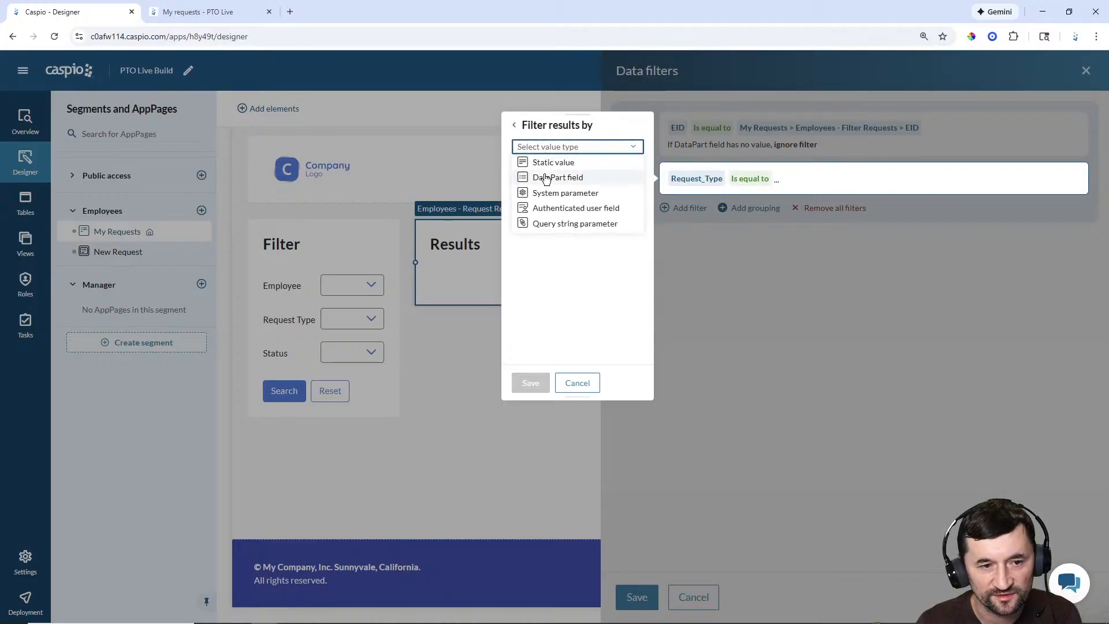
click(545, 176)
click(559, 169)
click(565, 230)
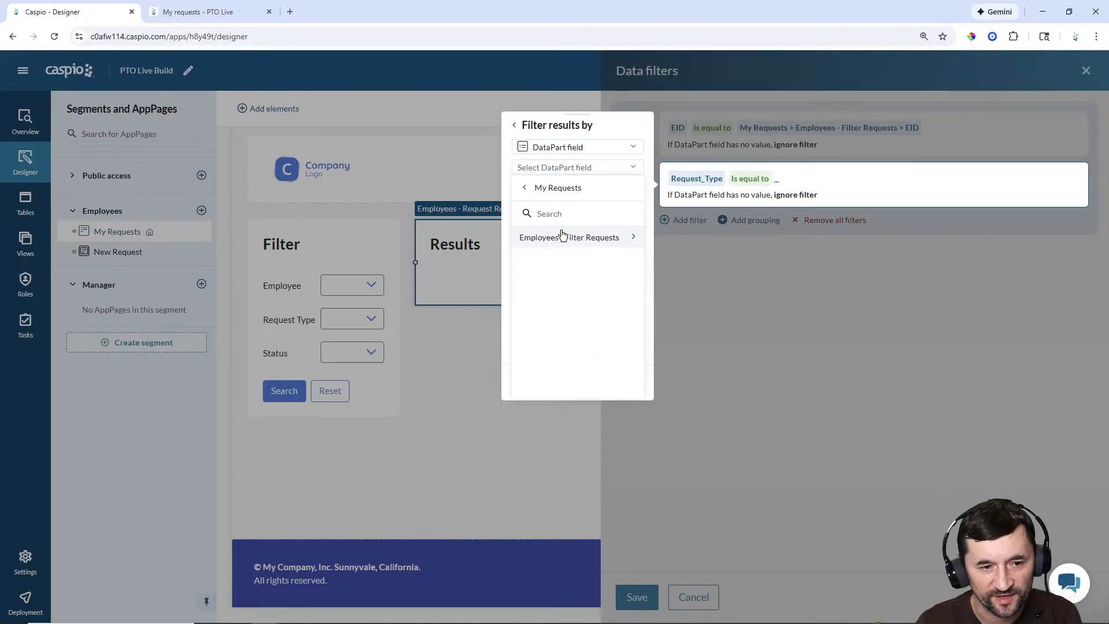
click(563, 238)
click(556, 256)
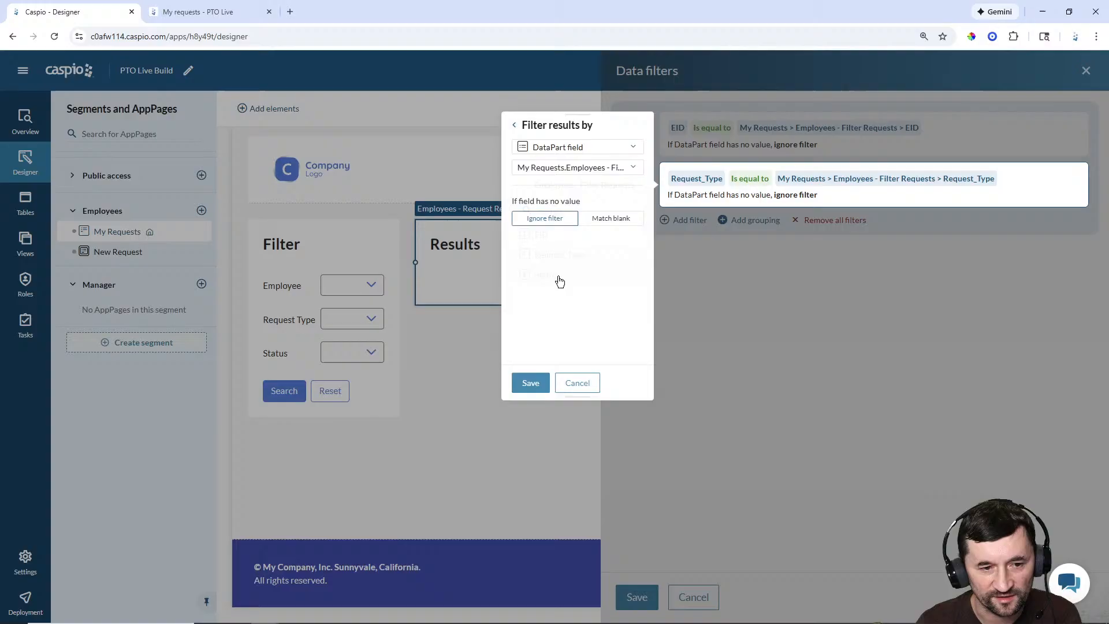
click(528, 380)
Step: Add a filter matching Status to the Filter Requests Status field and save all filters
click(693, 225)
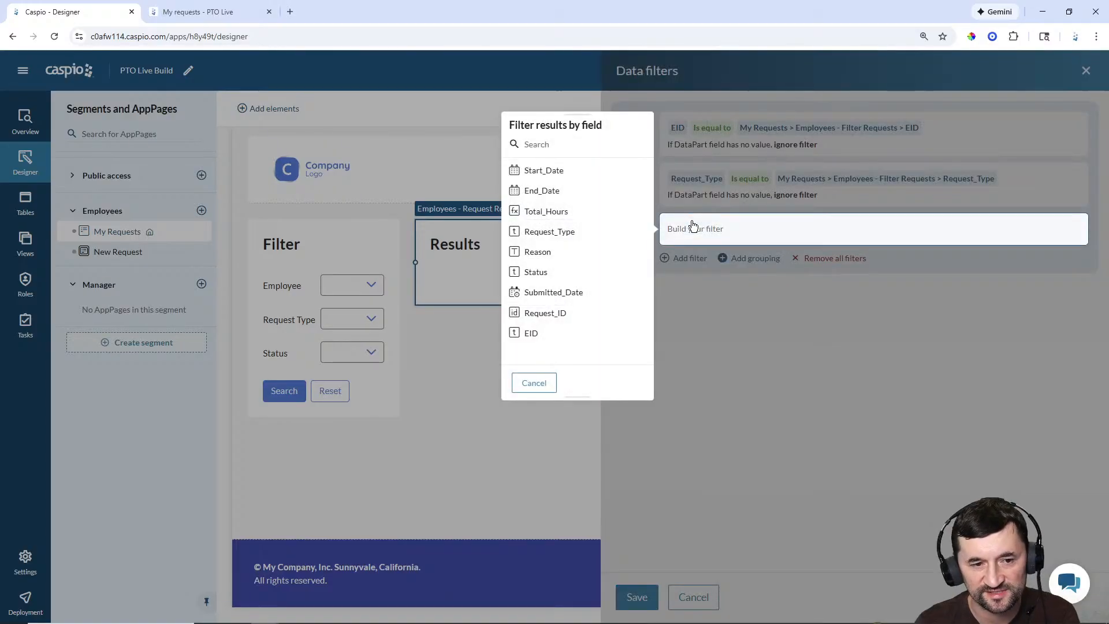
click(559, 272)
click(546, 151)
click(549, 148)
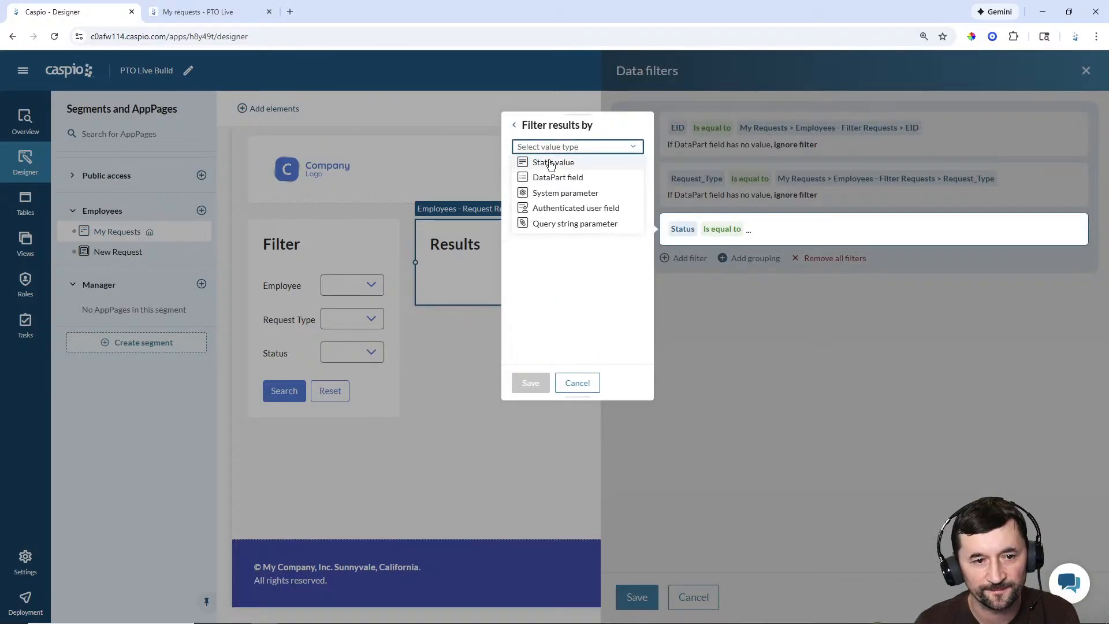
click(552, 174)
click(553, 171)
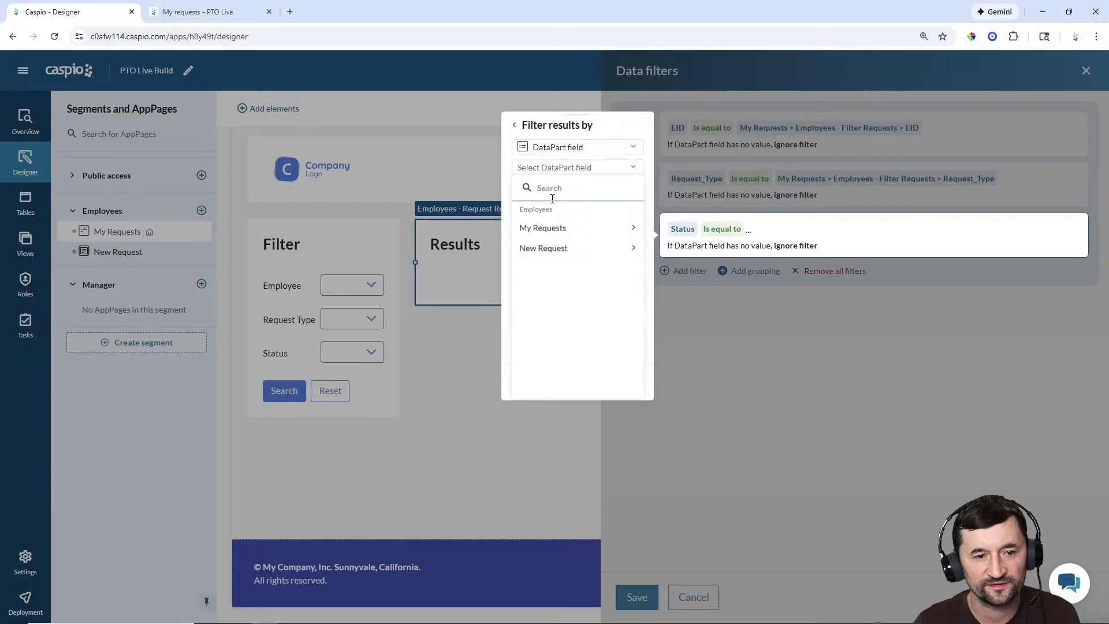
click(539, 227)
click(550, 238)
click(548, 278)
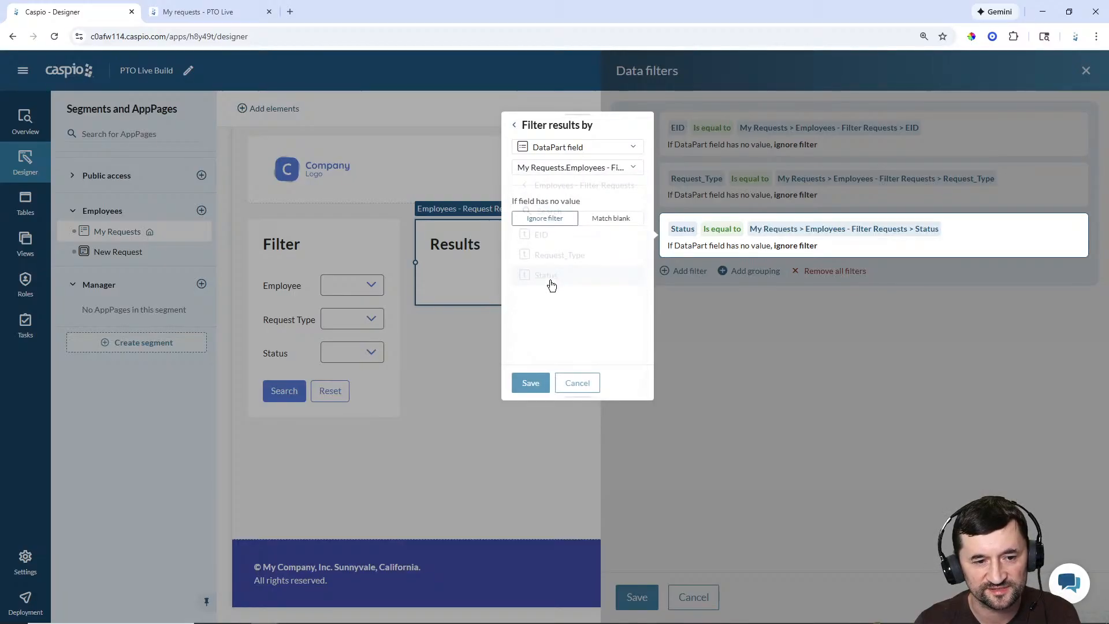
click(529, 382)
click(636, 597)
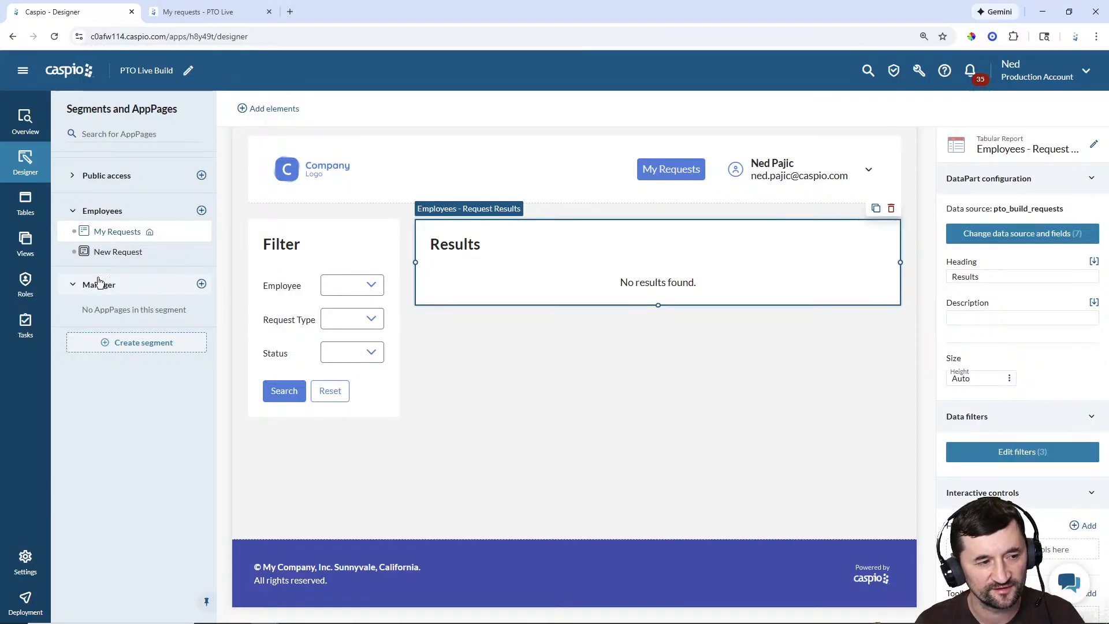
Step: On My Requests, add a header control named 'New Request' to the report
click(123, 232)
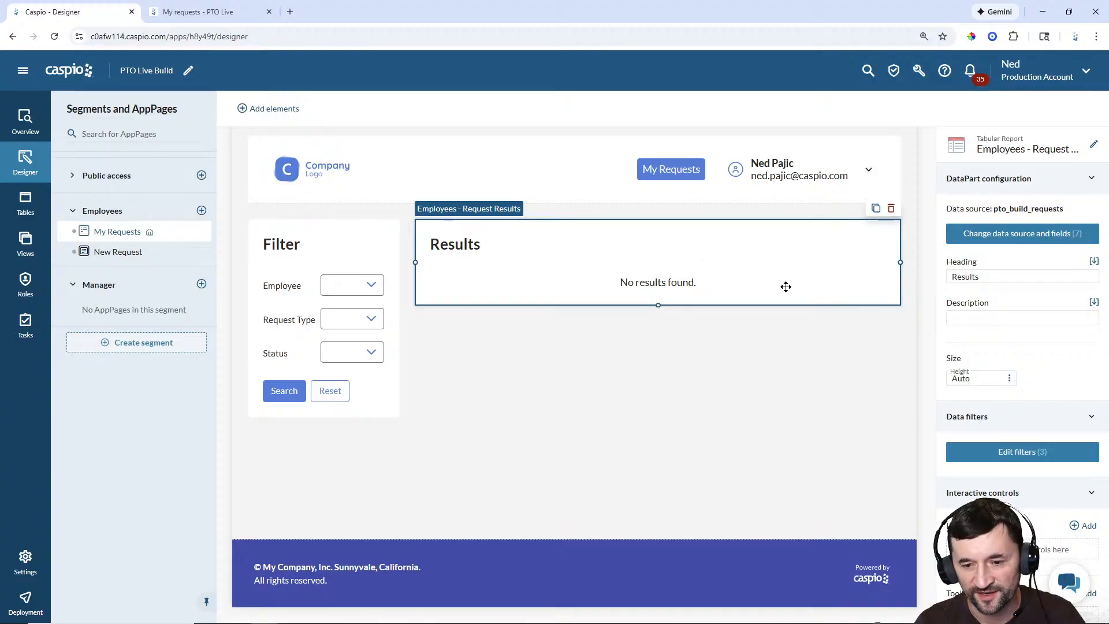
scroll(1066, 350, down, 2)
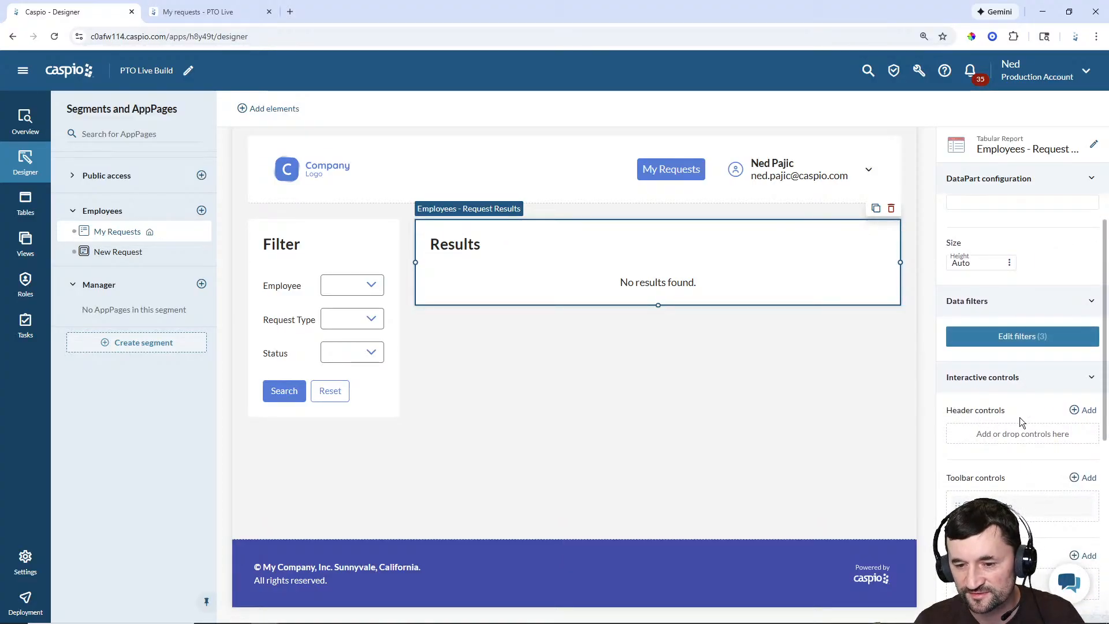
click(1086, 414)
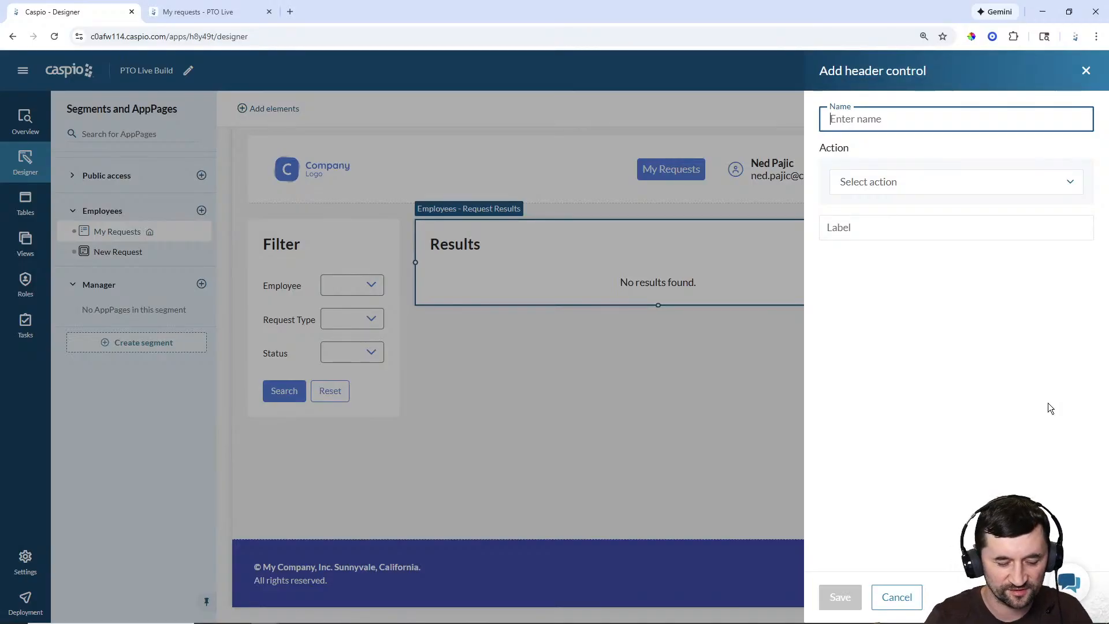
text(New Request)
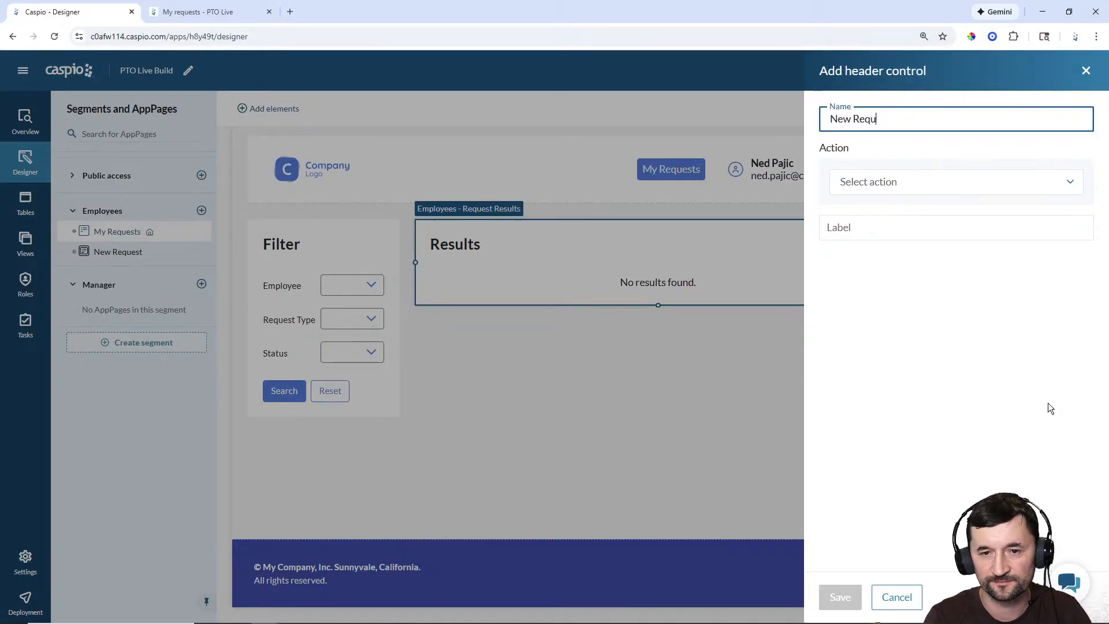
Step: Set the control to open the New Request AppPage, label it 'New Request', and save
click(884, 184)
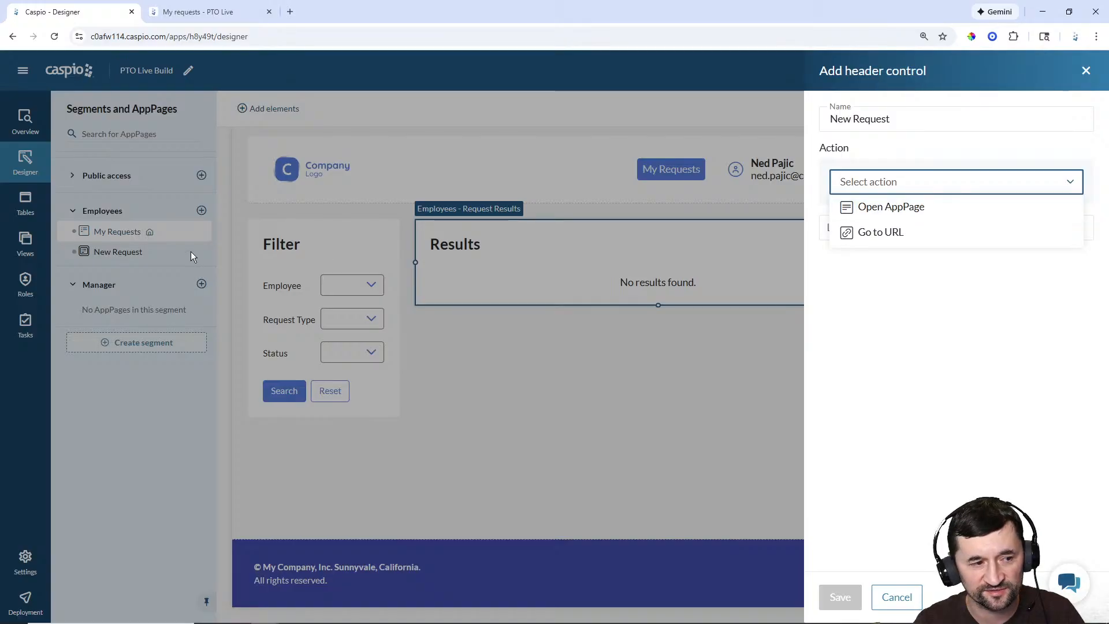
click(899, 211)
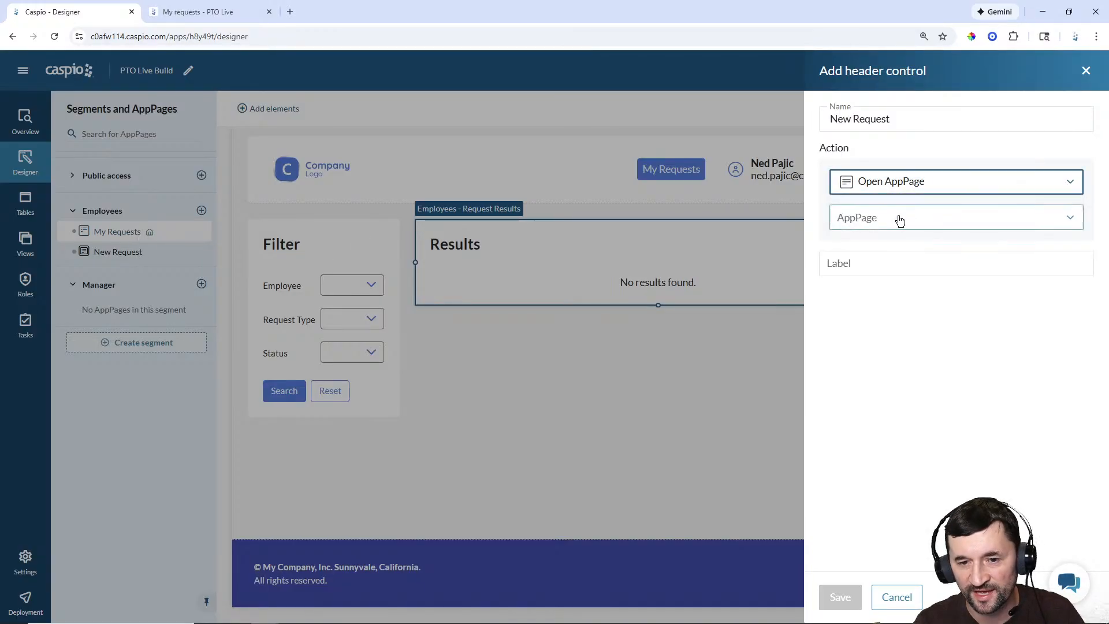
click(900, 219)
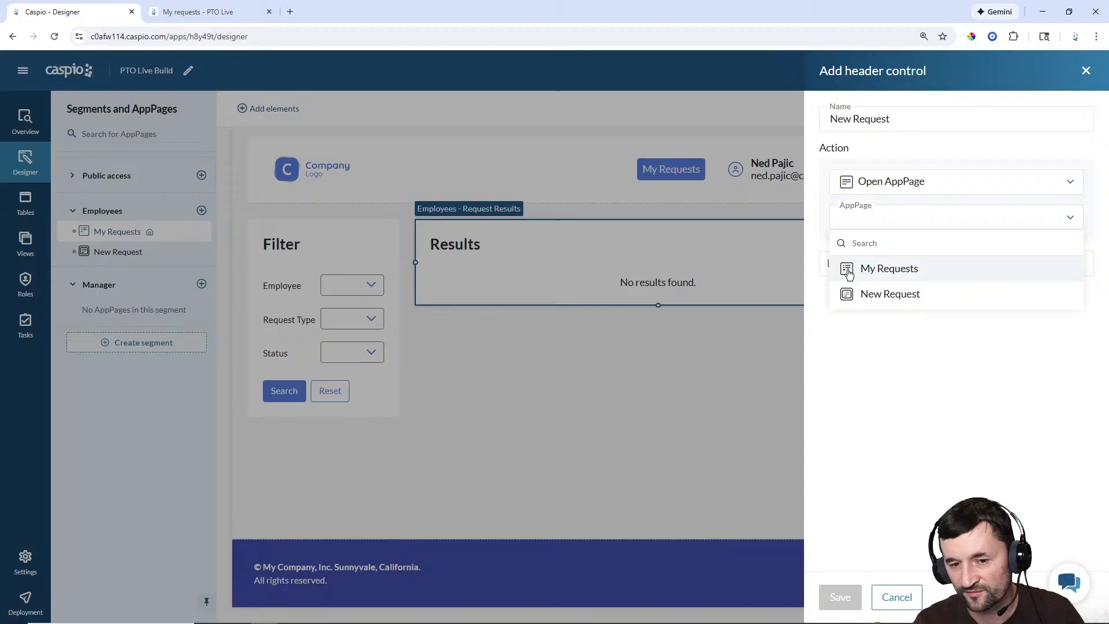
click(852, 296)
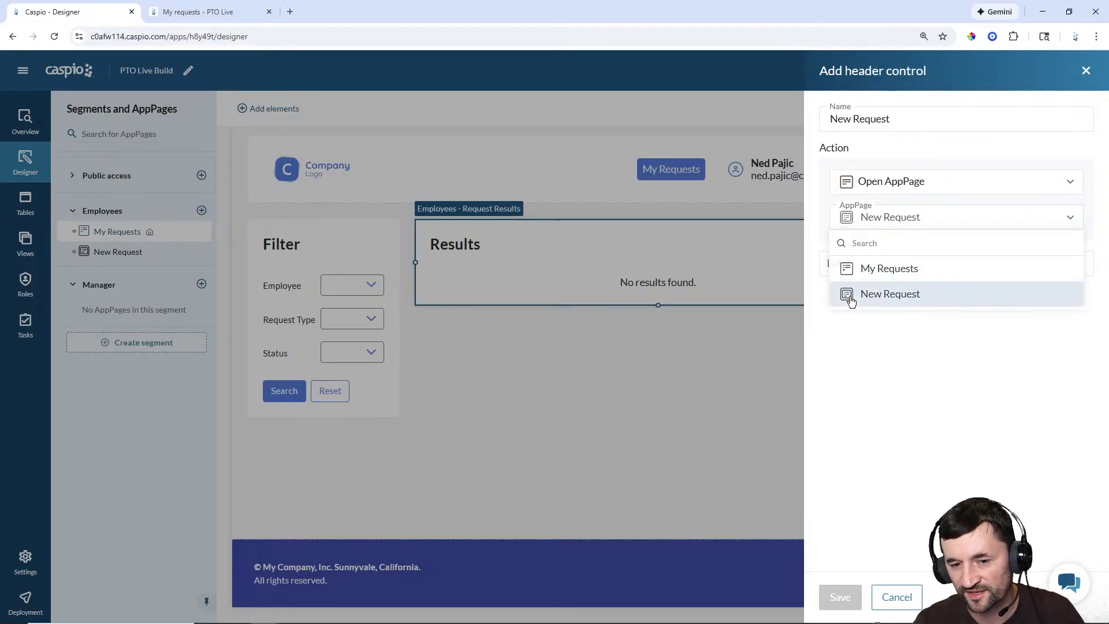
click(863, 262)
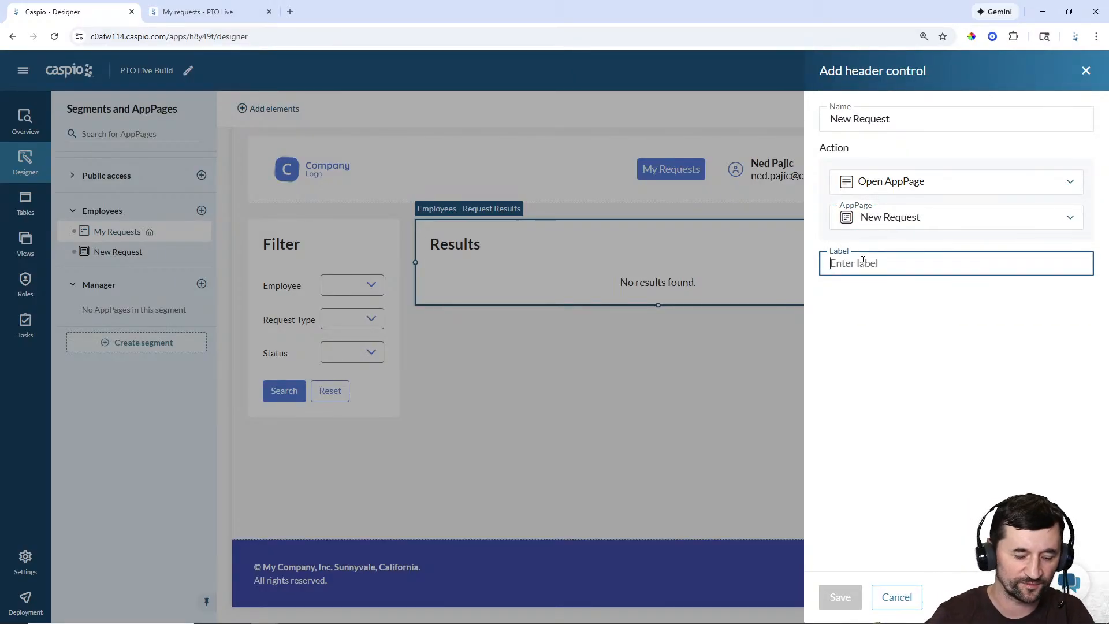
text(New Re)
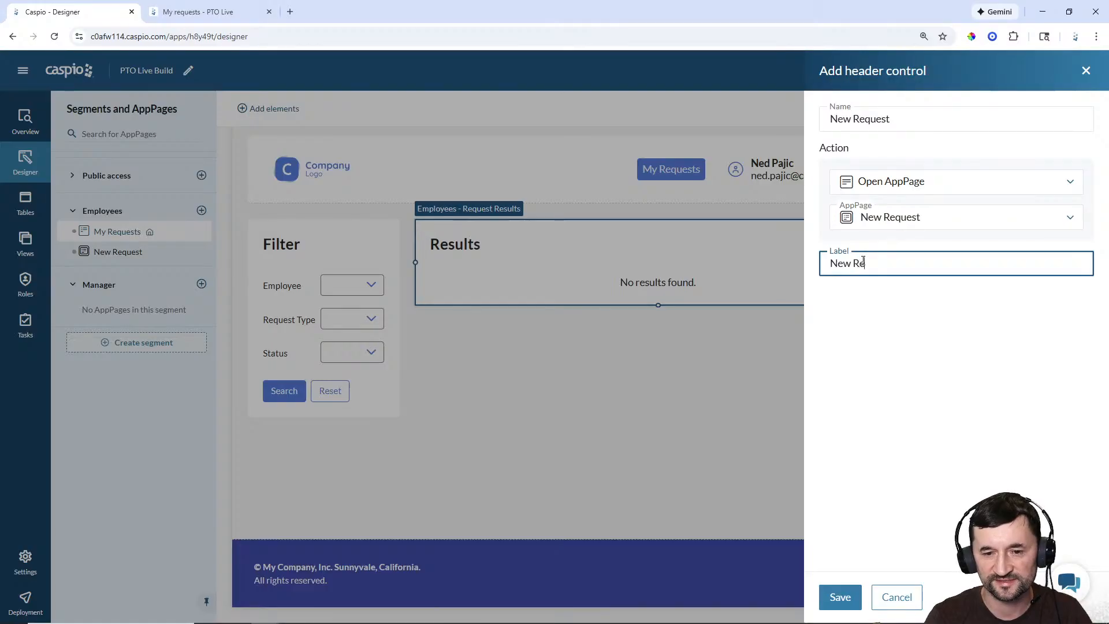
text(quest)
click(841, 596)
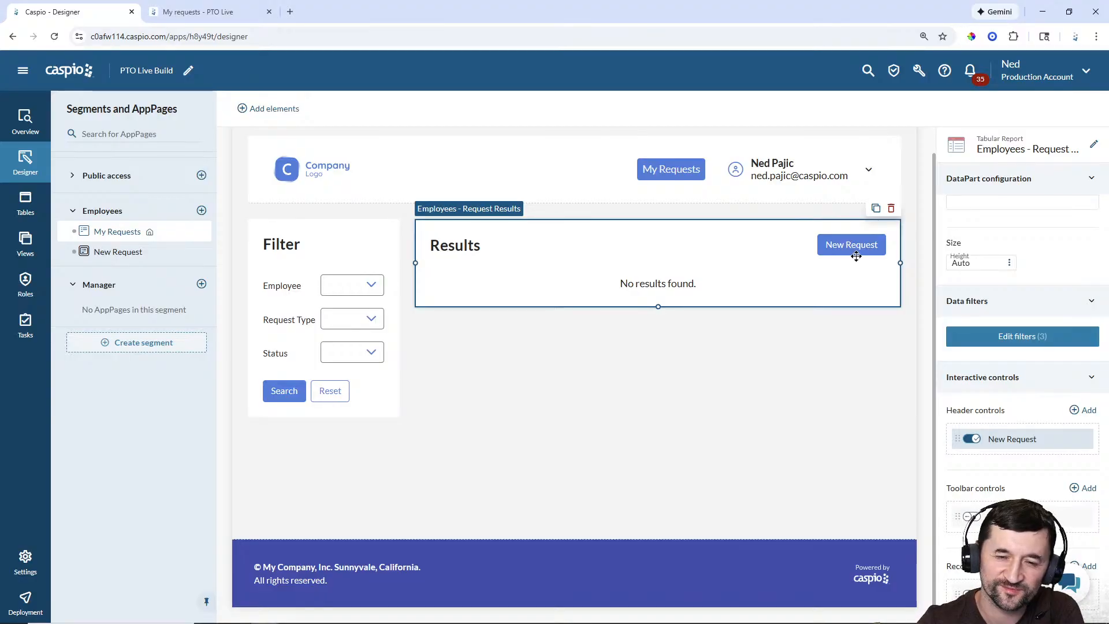
click(110, 253)
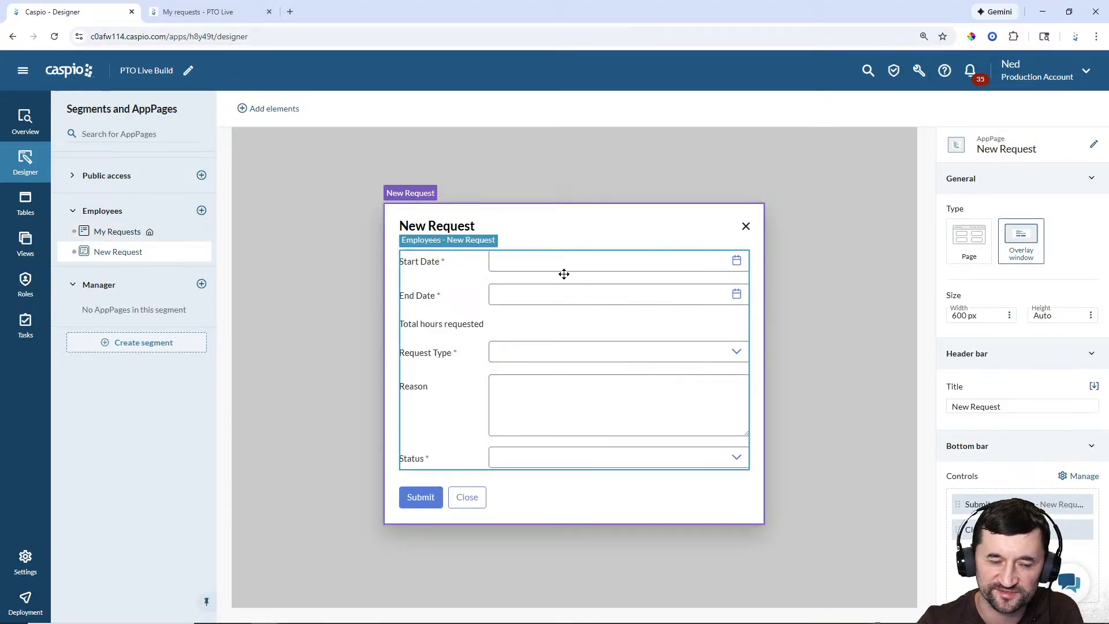
click(101, 232)
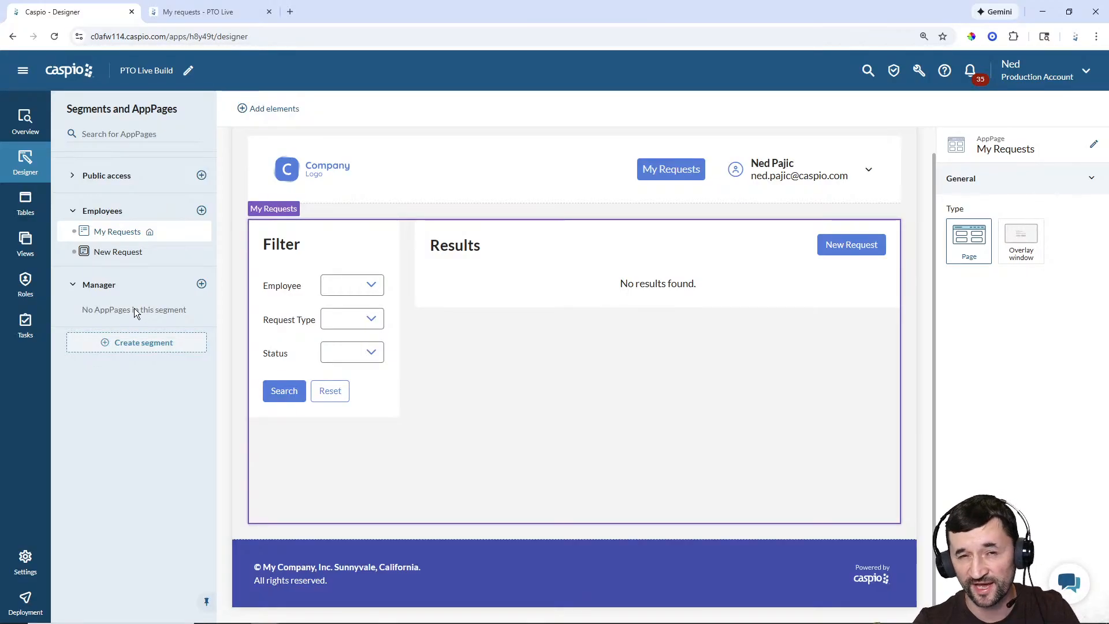
Step: Add a 'Manage Requests' page to the Manager segment
click(201, 283)
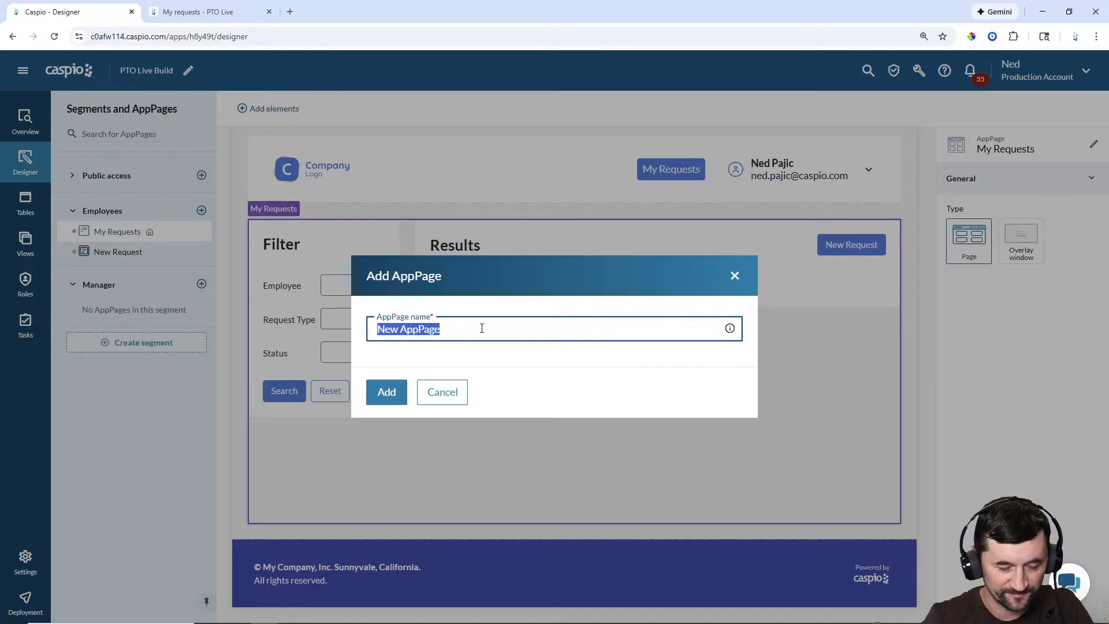
text(Review)
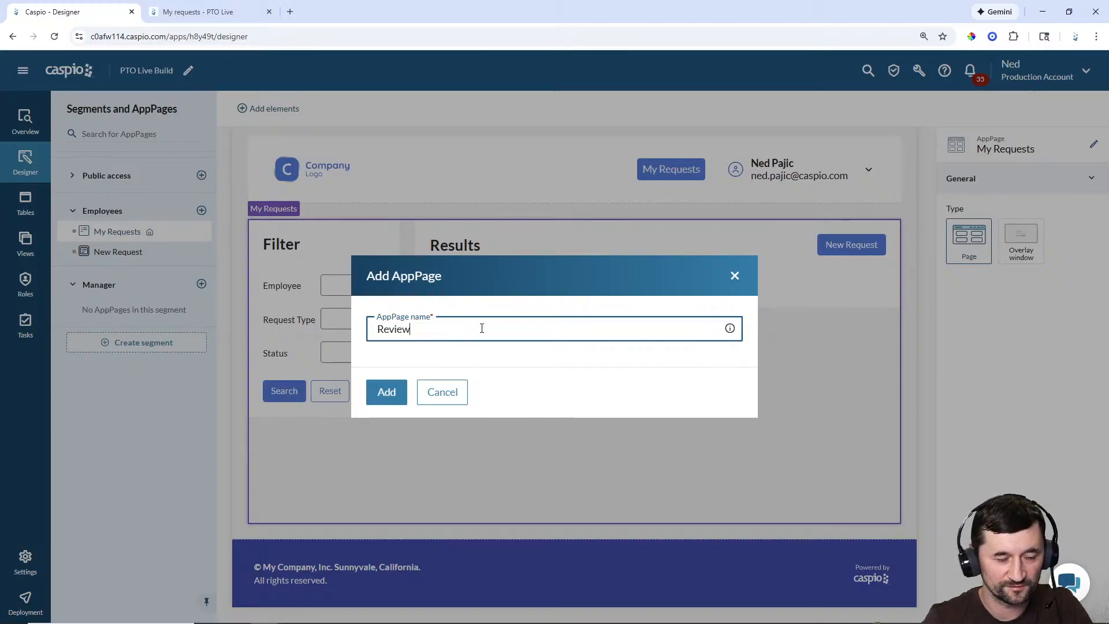
key(BackSpace)
key(BackSpace)
key(BackSpace)
text(Manage)
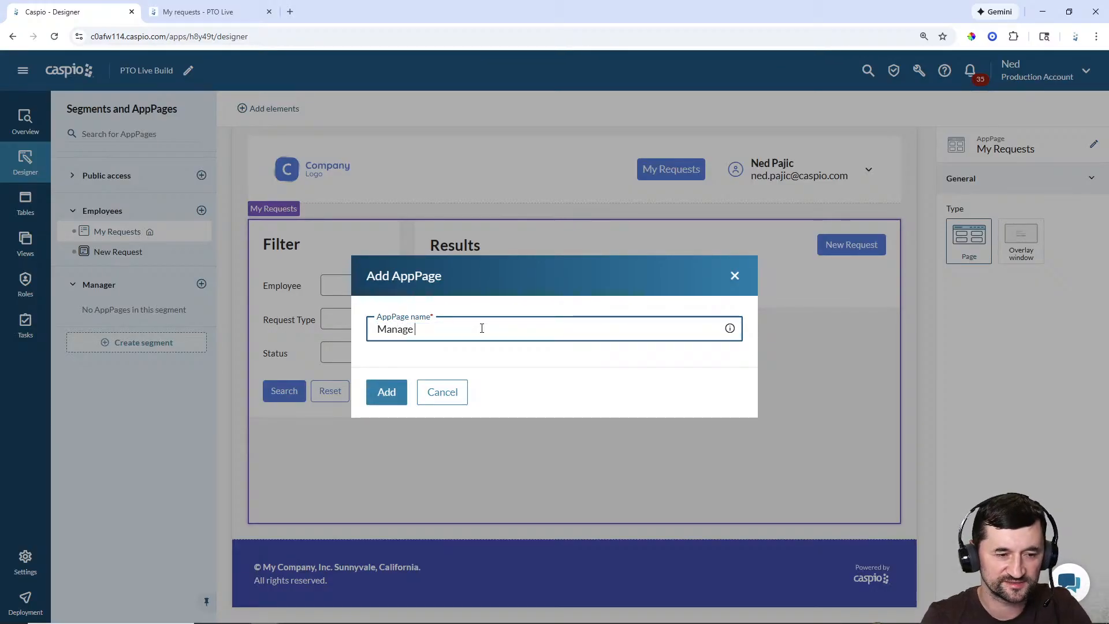
text( E)
key(BackSpace)
text(Requests)
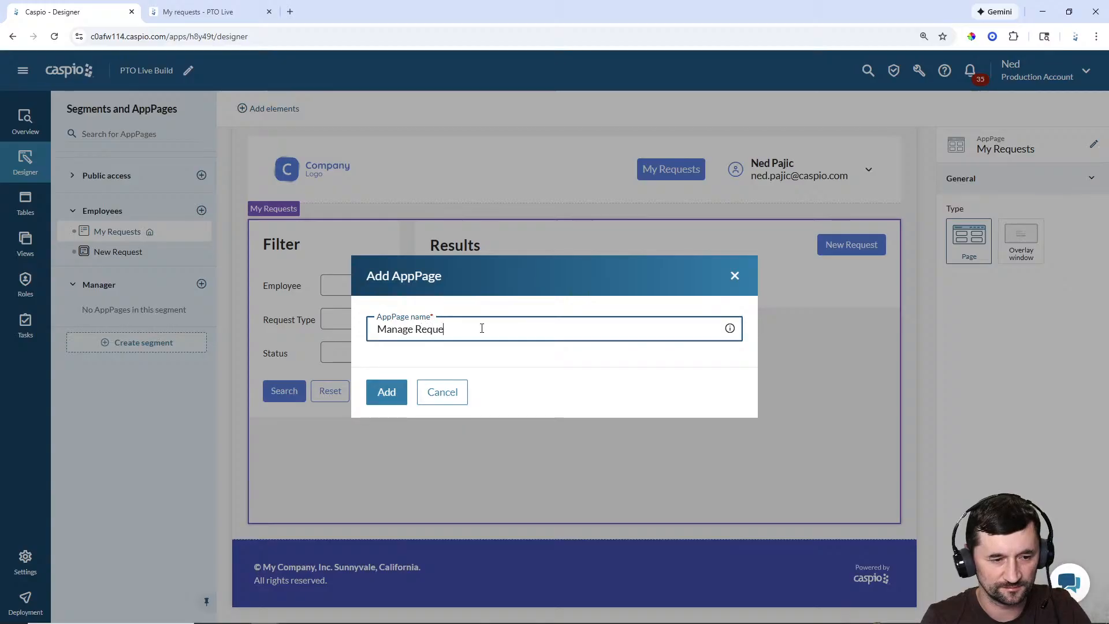
key(Return)
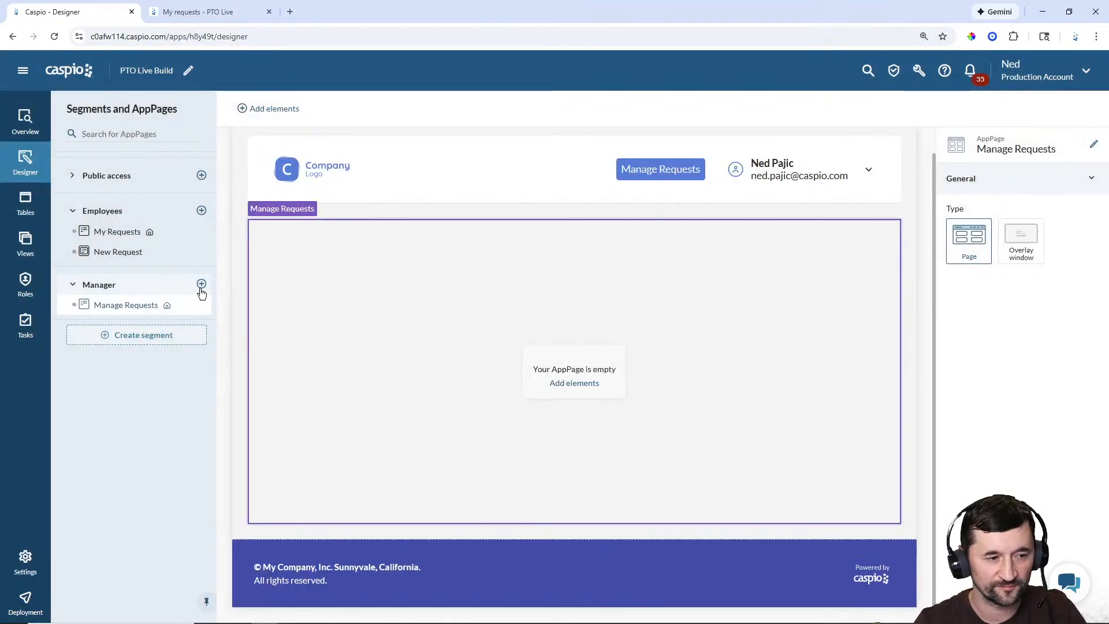
Step: Add an 'Edit Request' page to the Manager segment as an overlay window
click(201, 285)
text(Edit Re)
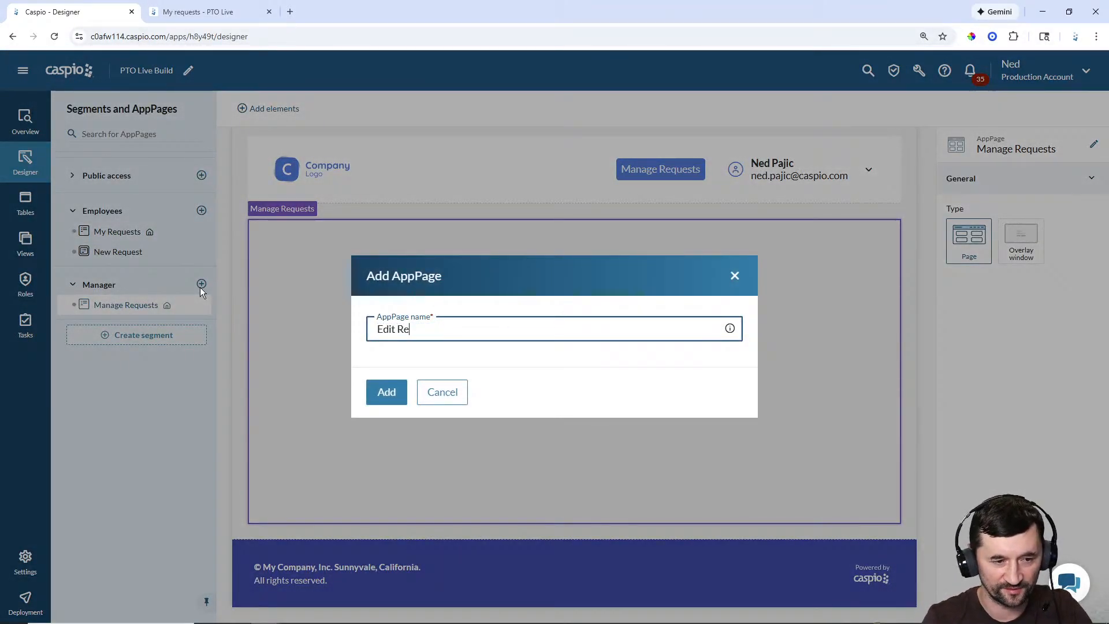
text(quest)
key(Return)
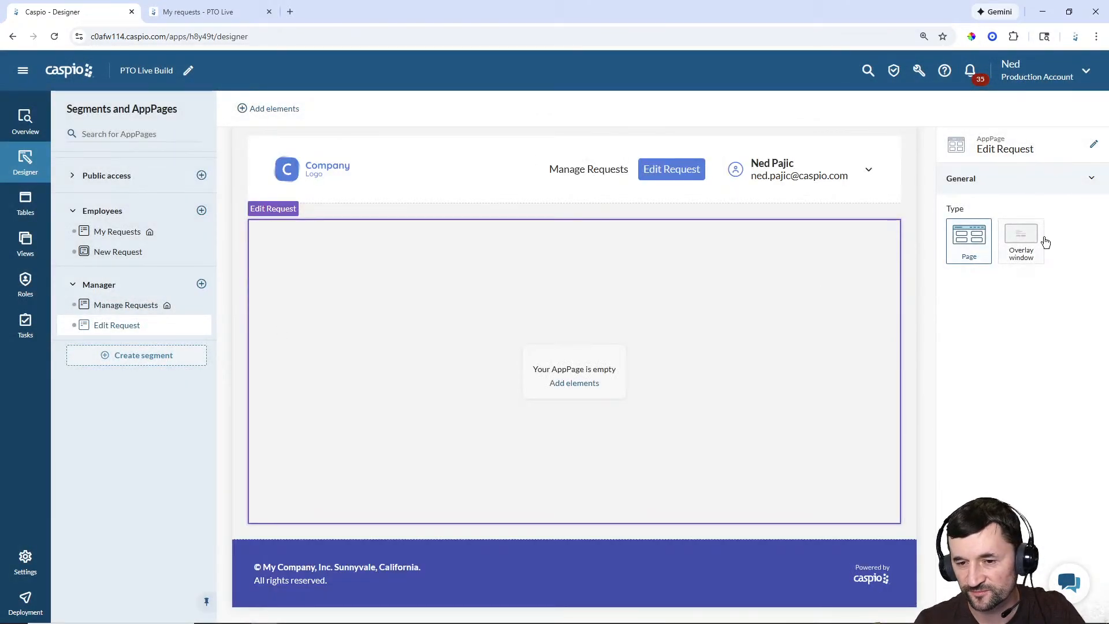
click(1020, 240)
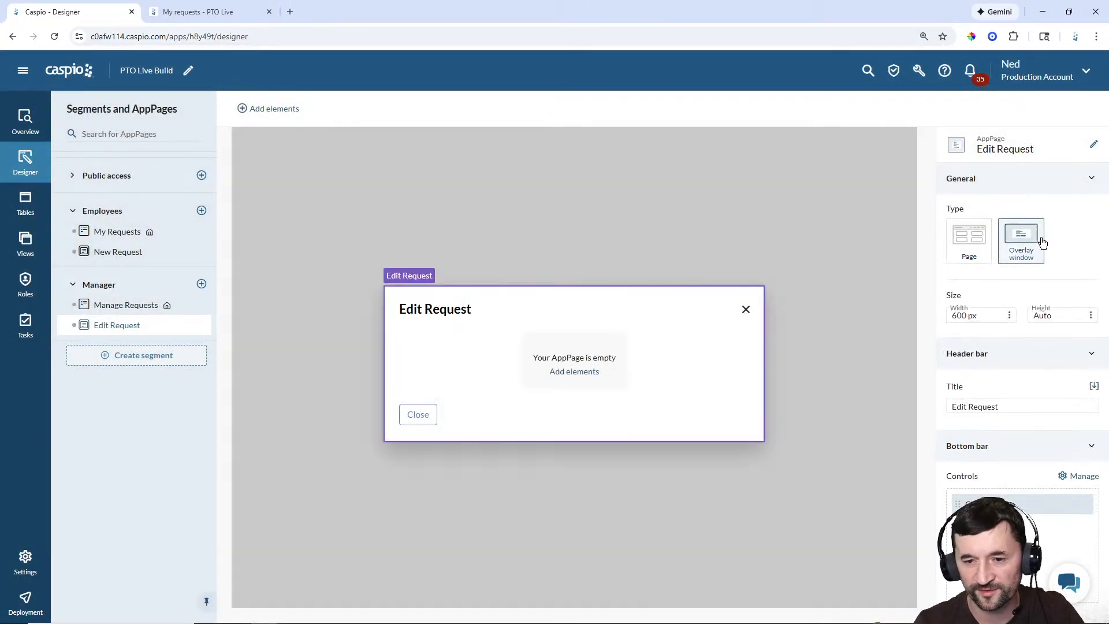
click(139, 308)
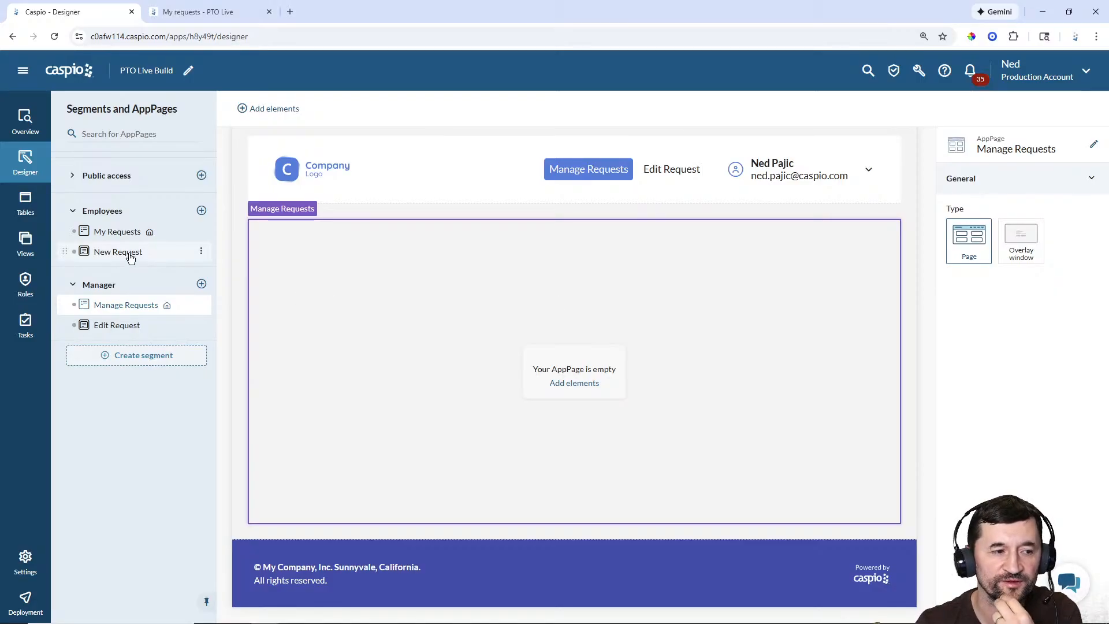
Step: Change the Results report's default sort from Start_Date to Submitted_Date
click(109, 232)
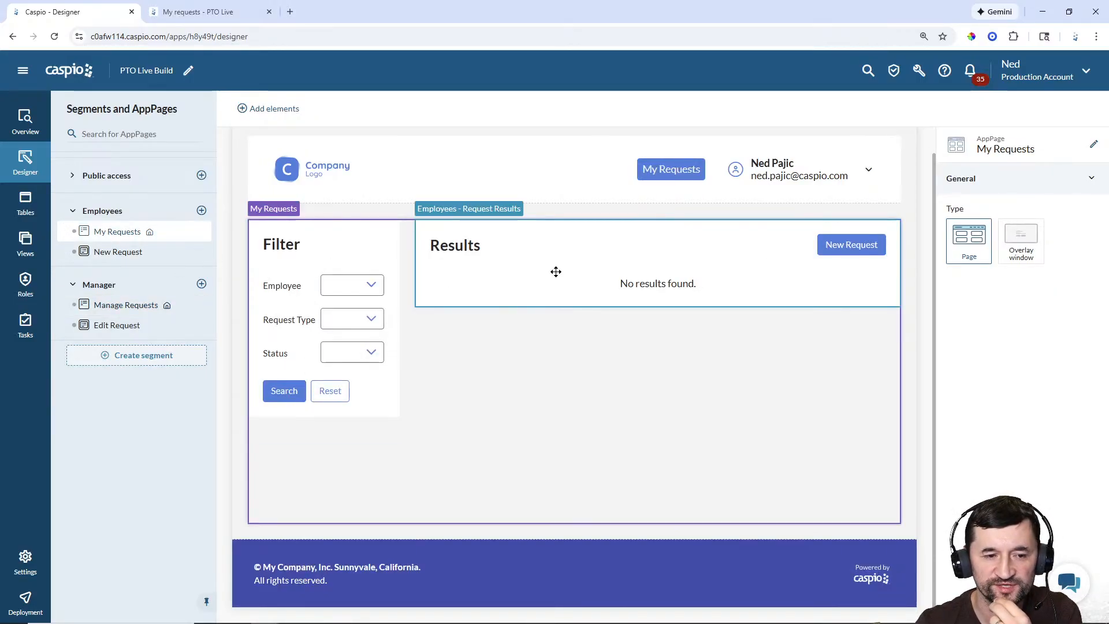
click(119, 310)
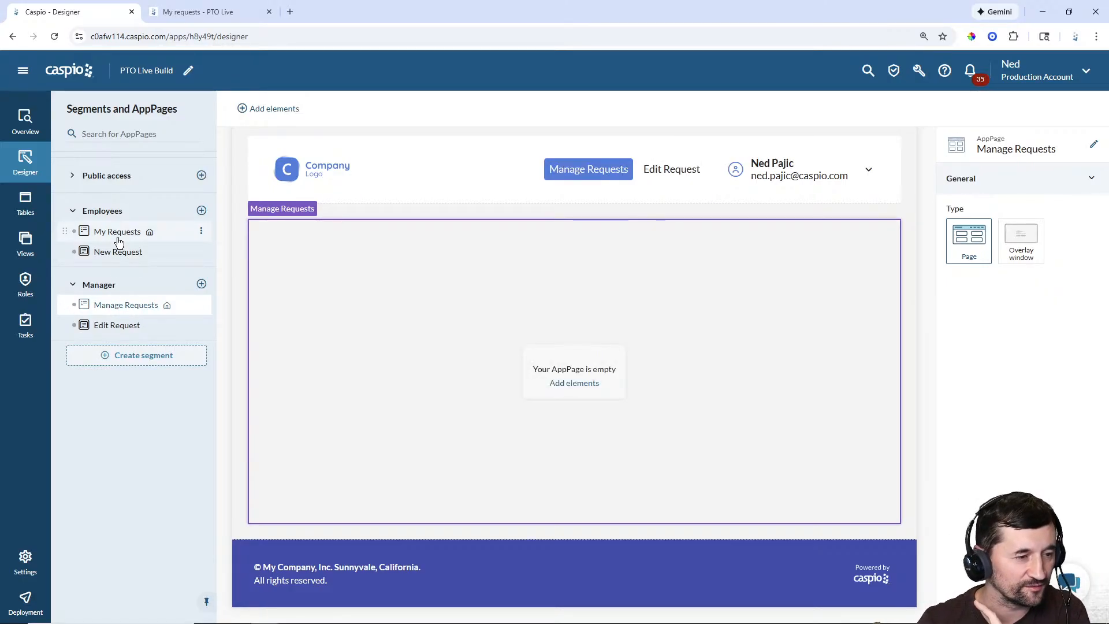
click(119, 233)
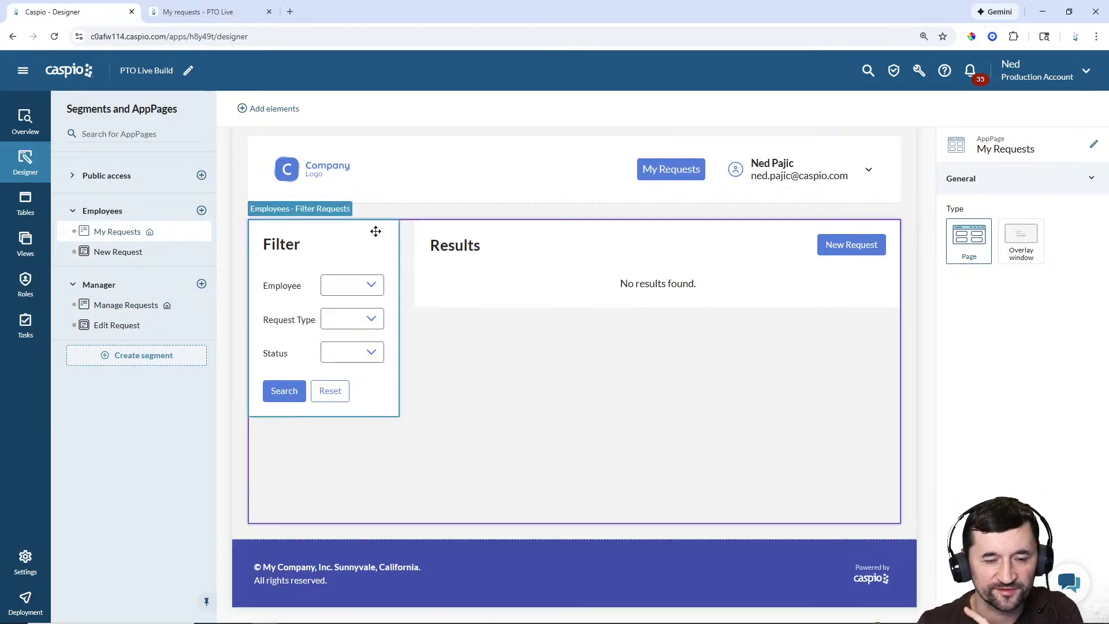
click(653, 276)
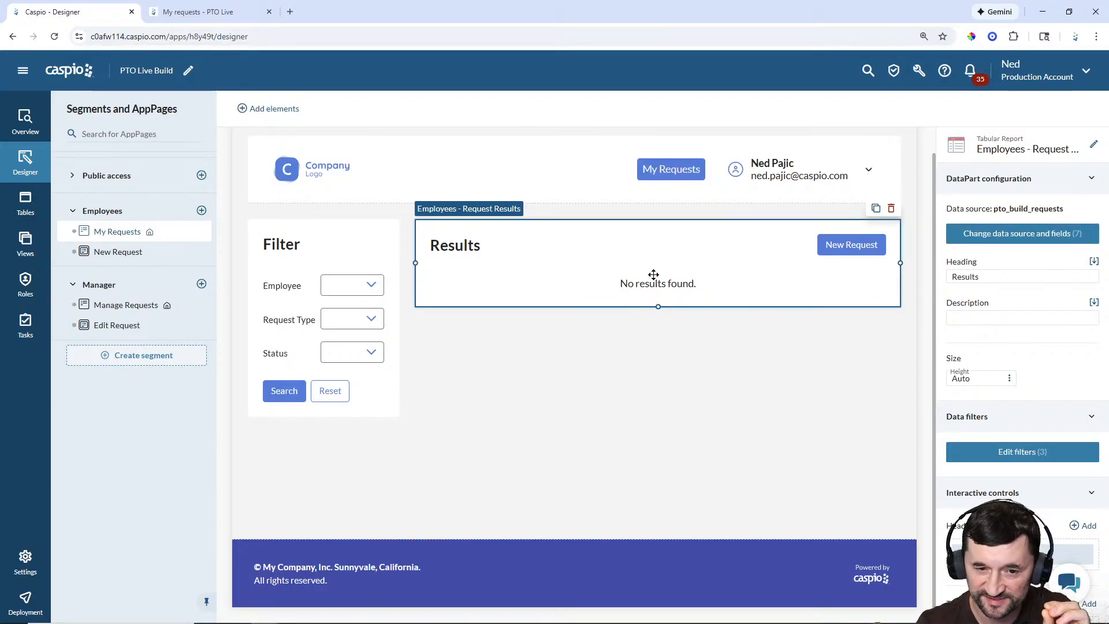
scroll(1017, 370, down, 5)
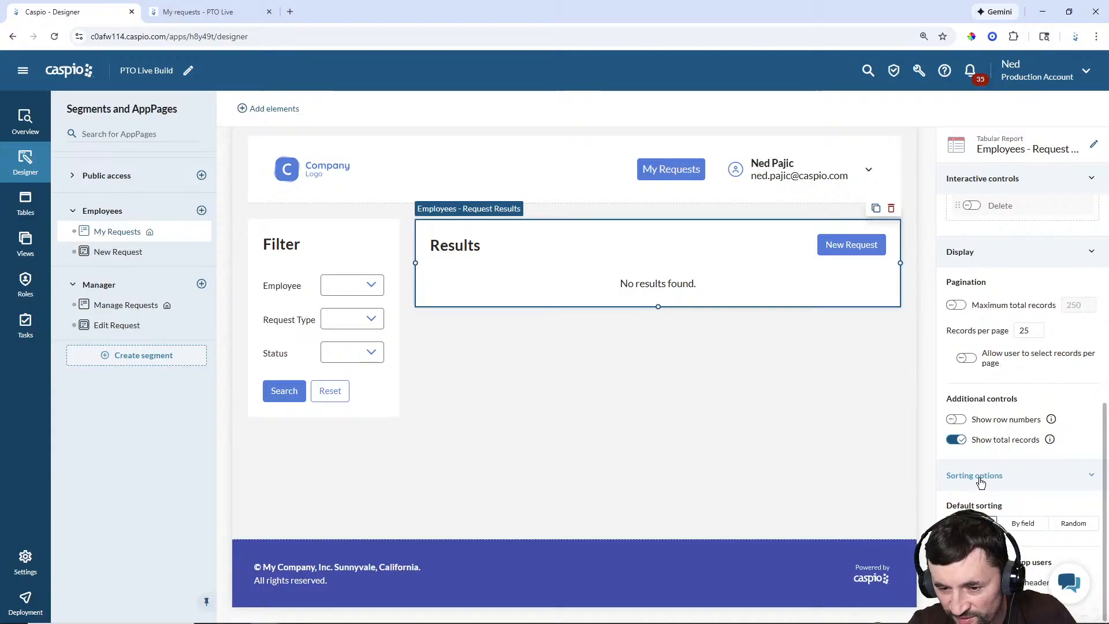
click(1023, 525)
scroll(1041, 361, down, 2)
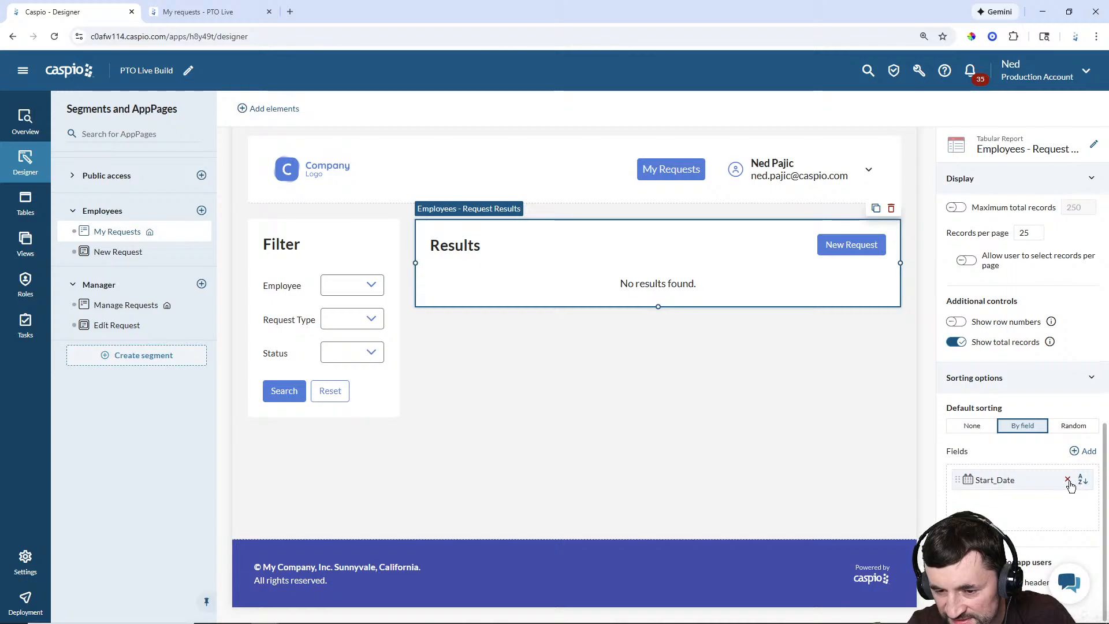
click(1067, 479)
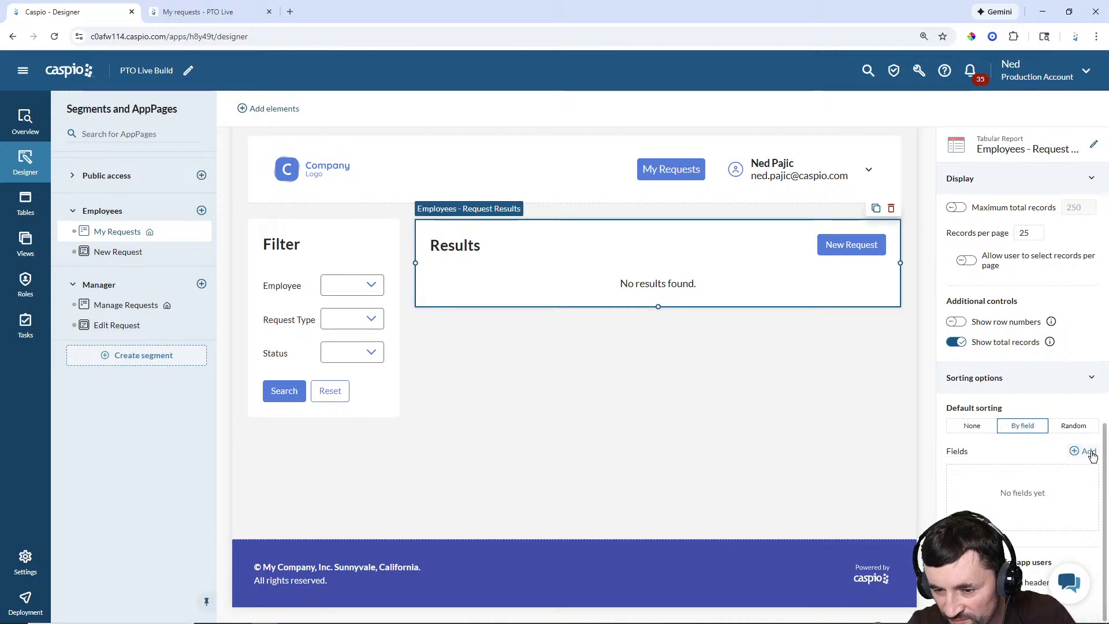
click(1084, 452)
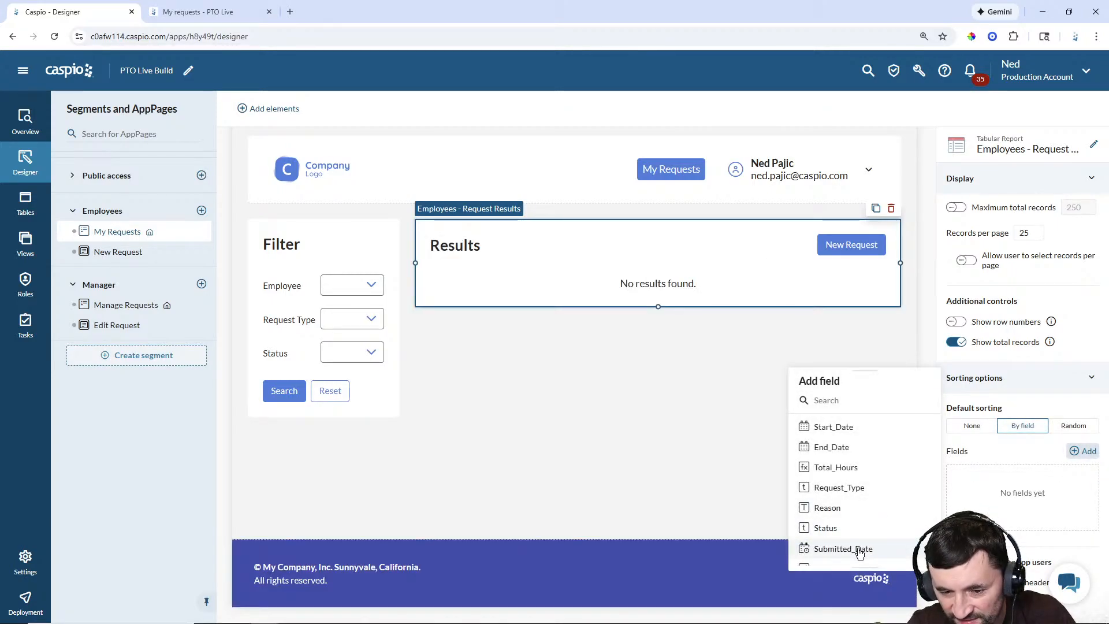
click(859, 551)
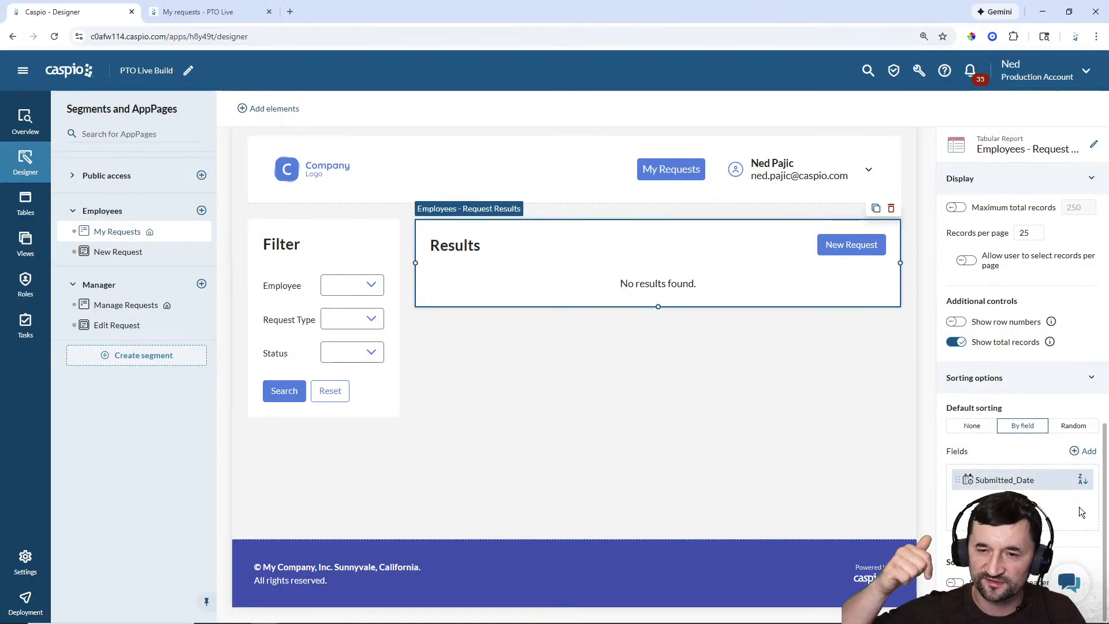
Step: Add a tabular report to the Manage Requests page
click(116, 306)
click(576, 384)
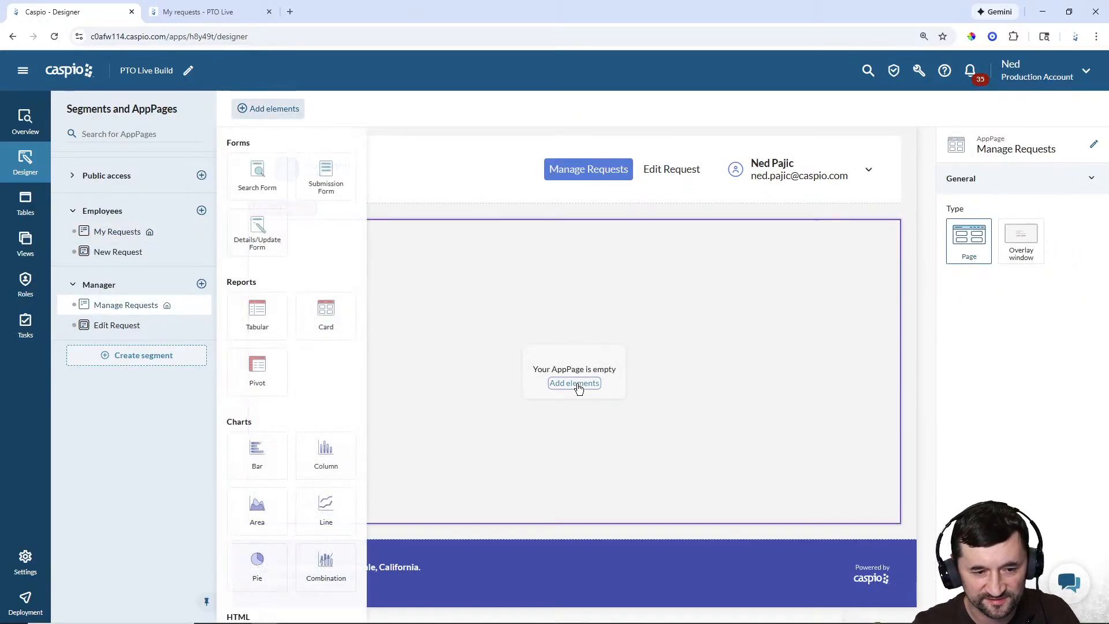
click(274, 320)
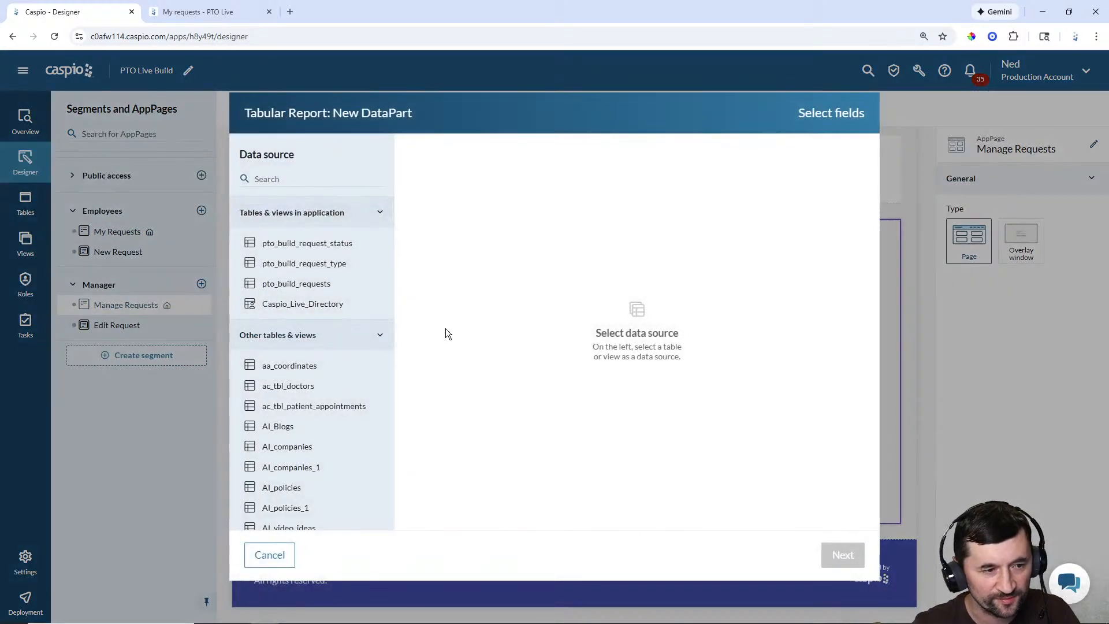
Step: Base the report on pto_build_requests with EID through Status, leaving out Request_ID
click(311, 293)
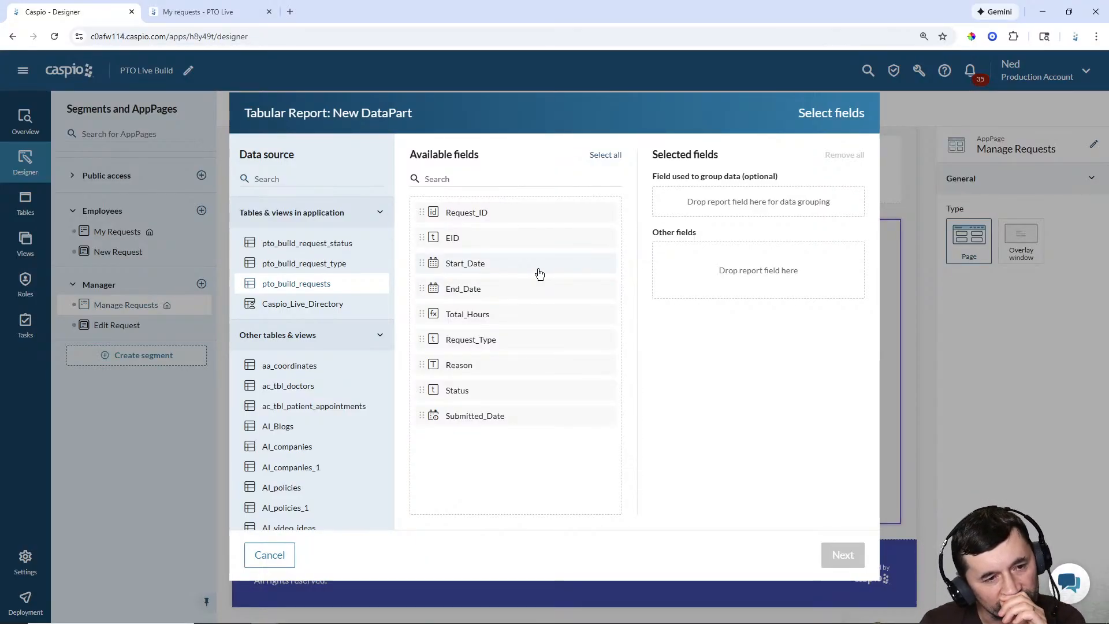
click(474, 242)
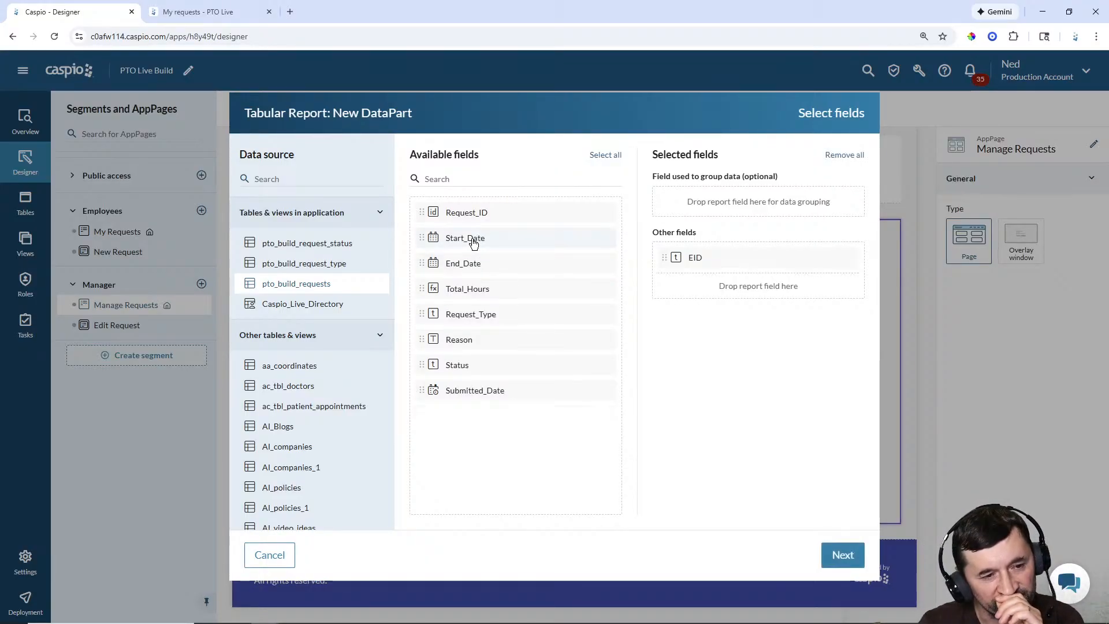
click(474, 241)
click(474, 241)
click(474, 241)
click(474, 239)
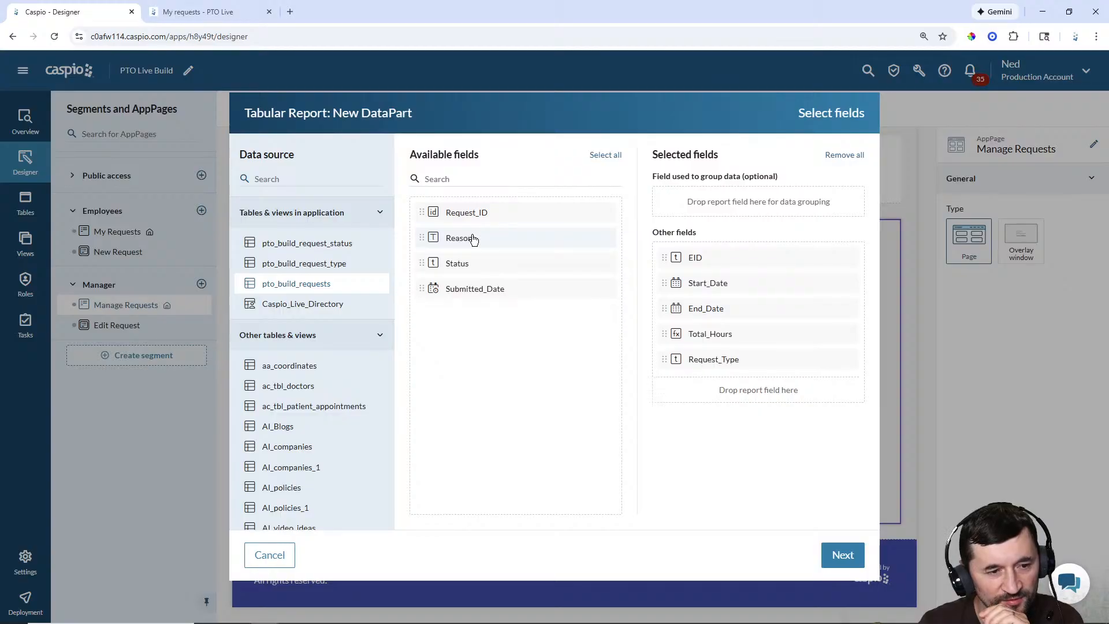
click(473, 238)
click(474, 237)
click(474, 237)
click(842, 553)
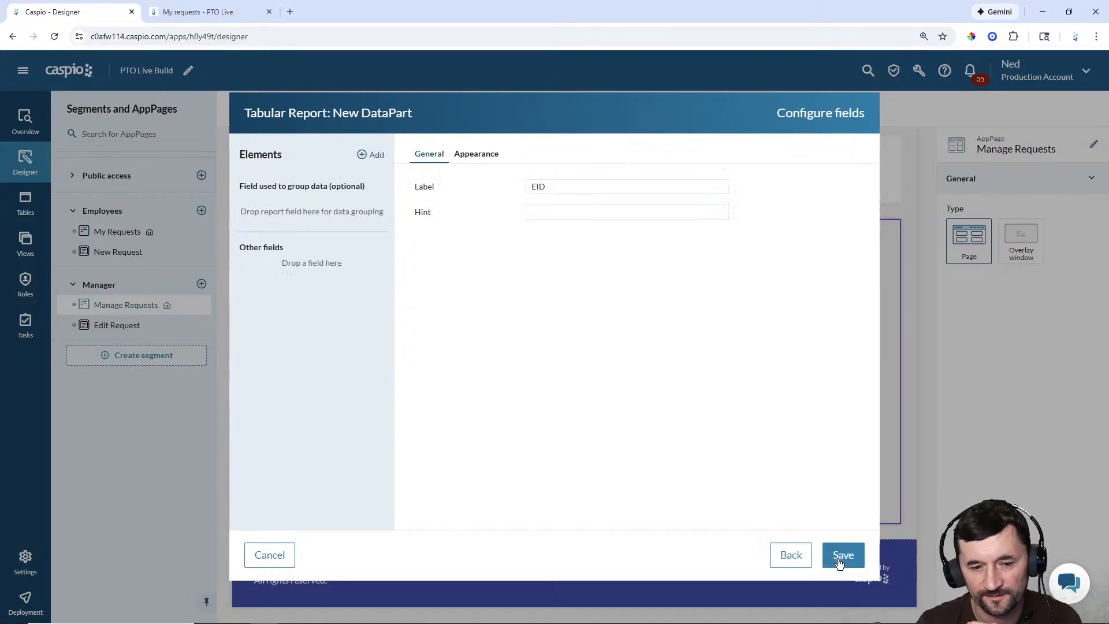
Step: Relabel EID as 'Employee', fix Reason's width at 250 px, and save
double_click(543, 186)
text(Employee)
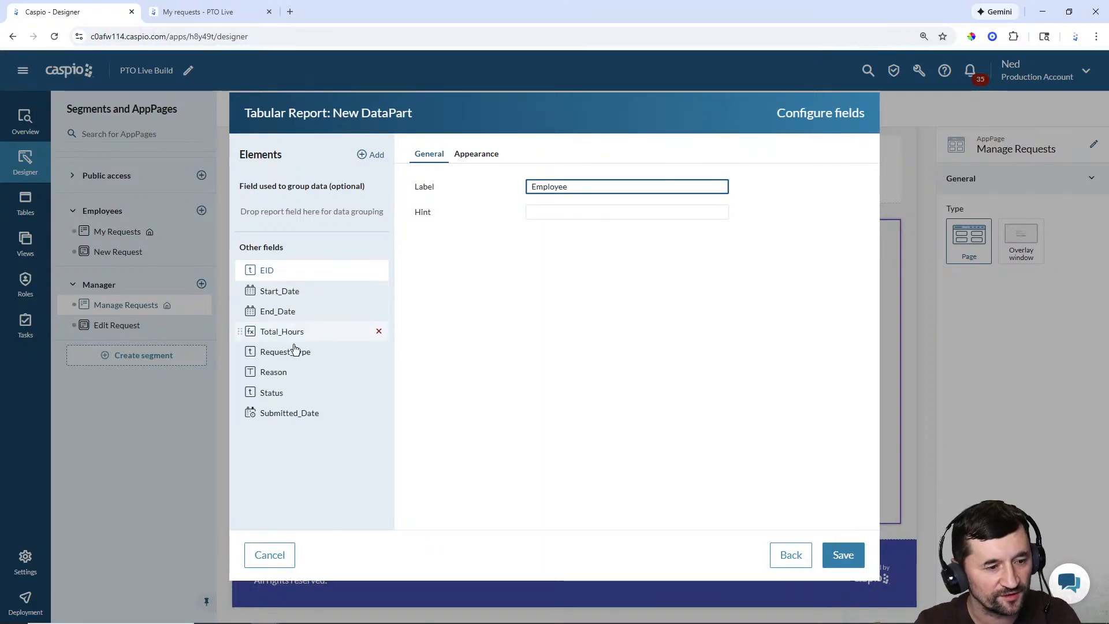
click(293, 373)
click(476, 154)
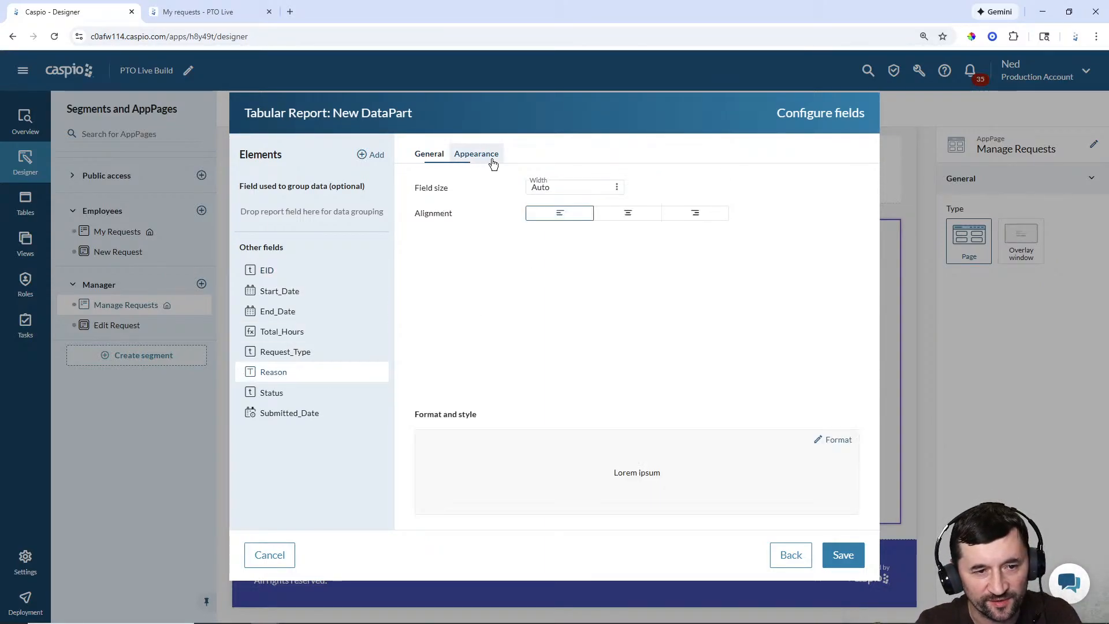
click(571, 188)
click(581, 237)
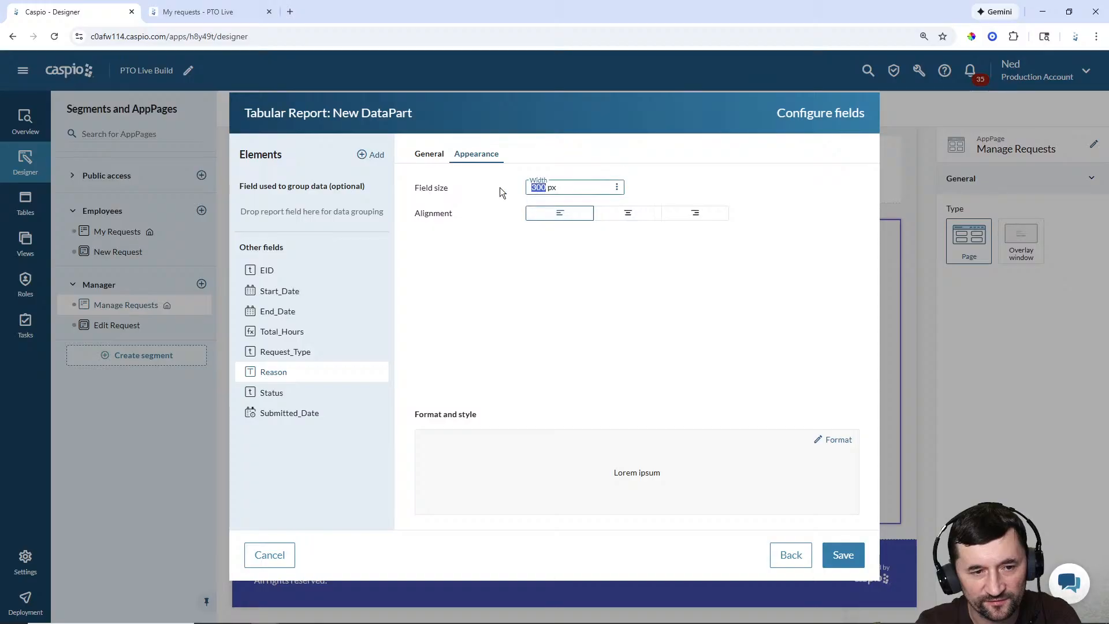
text(250)
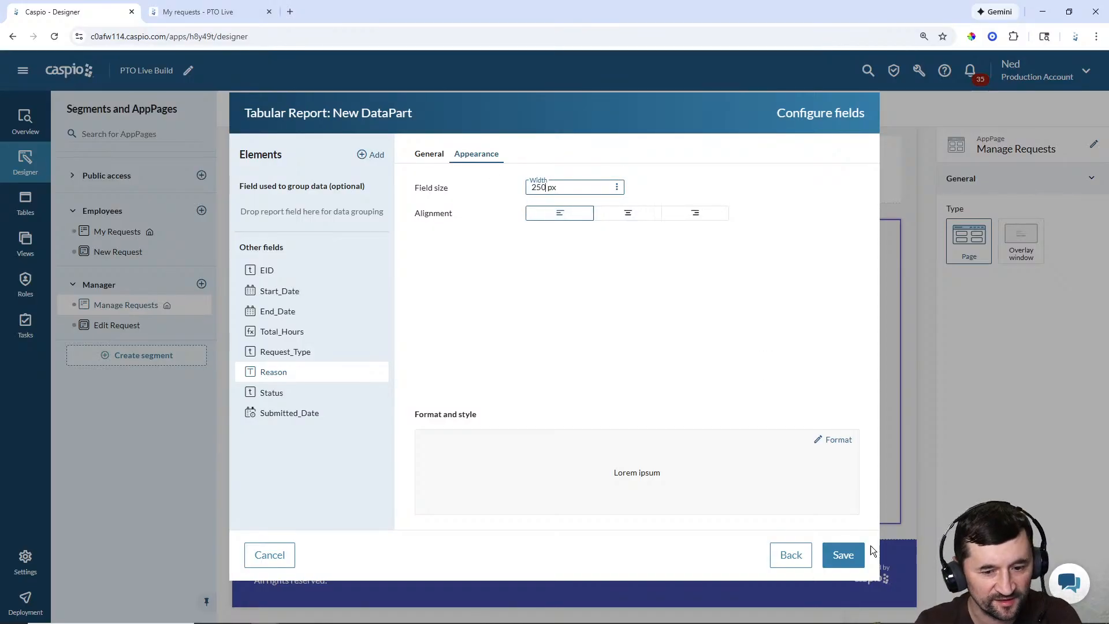
click(842, 555)
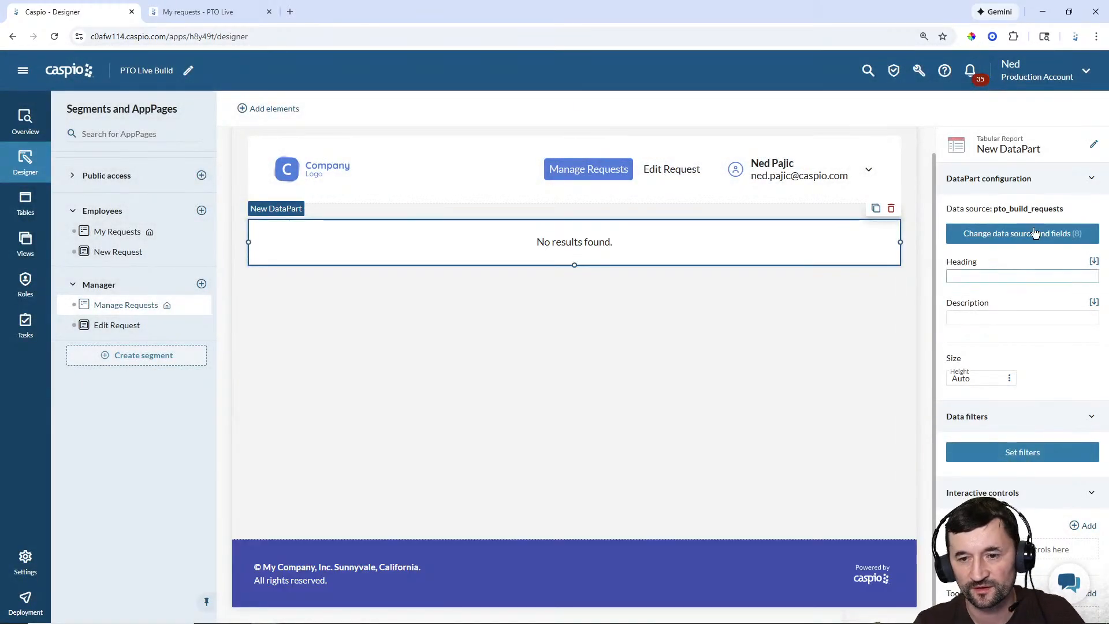
Step: Rename the new DataPart to 'Manager - Employee PTO Requests'
click(1095, 144)
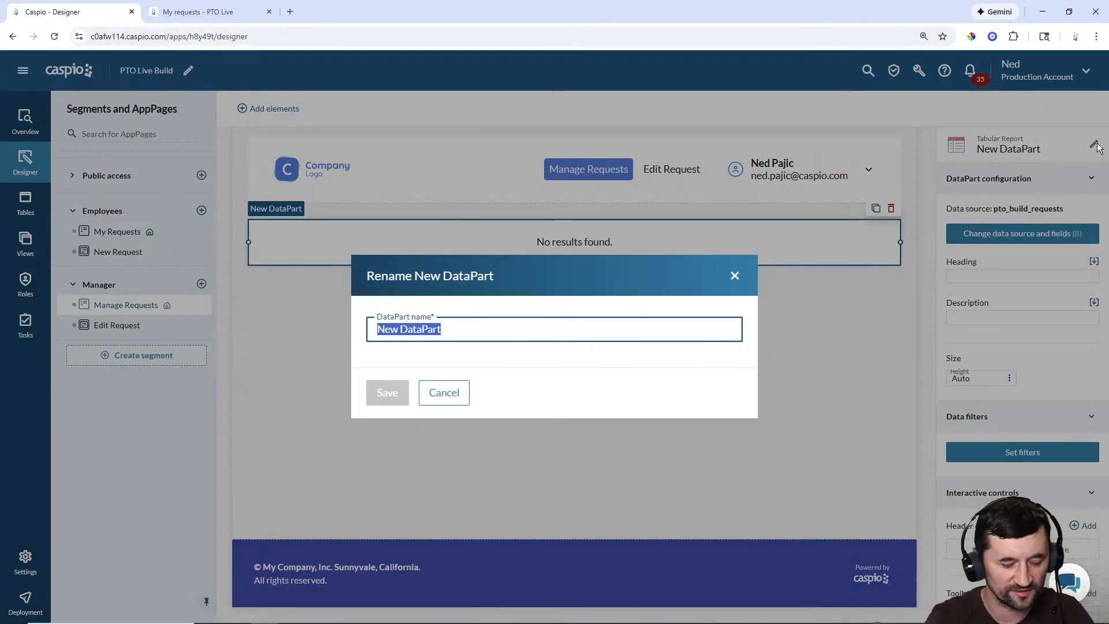
text(Manage)
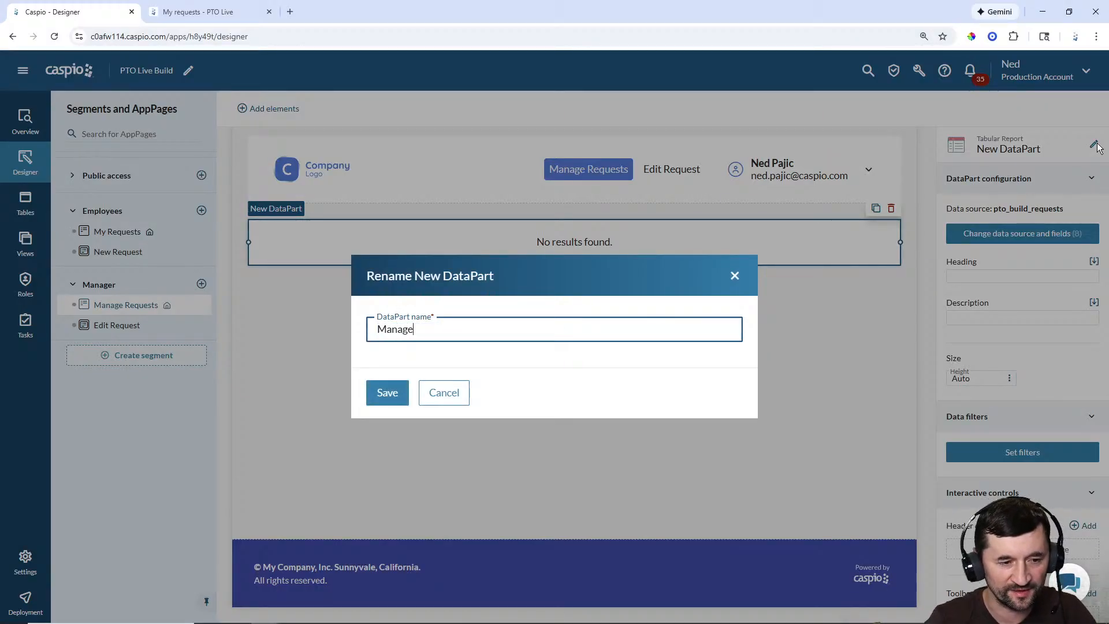
text(r -)
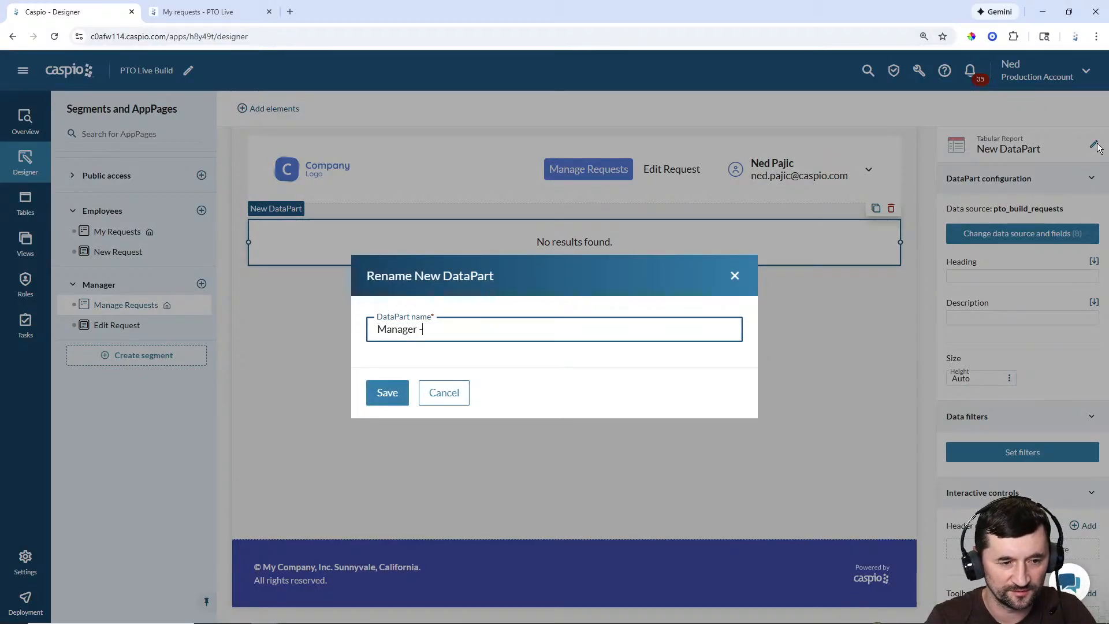
text( P)
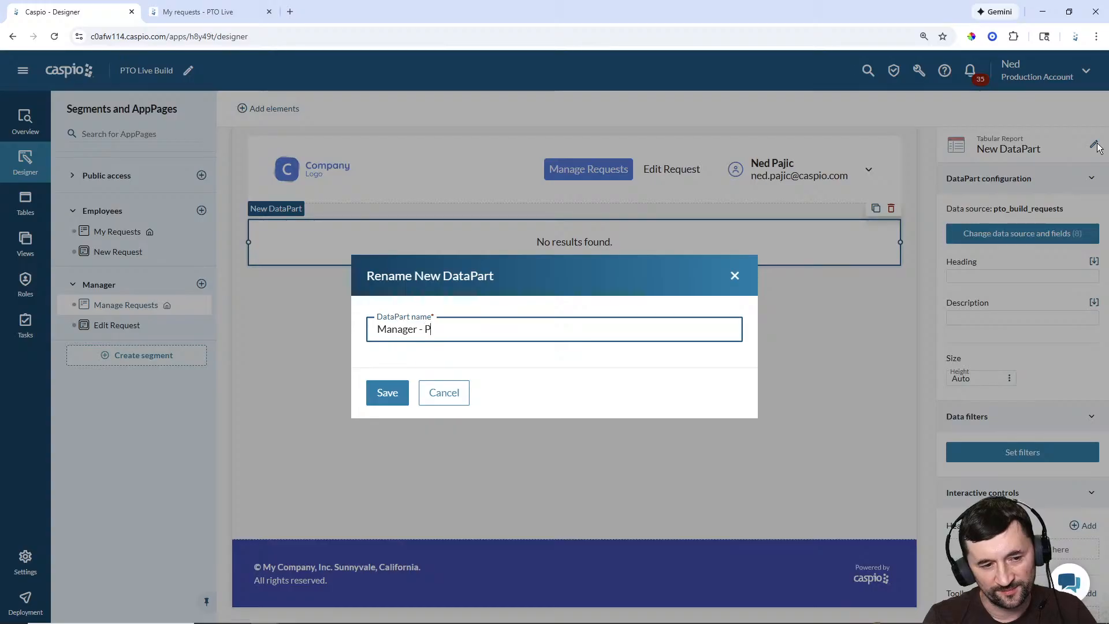
text(TO Reque)
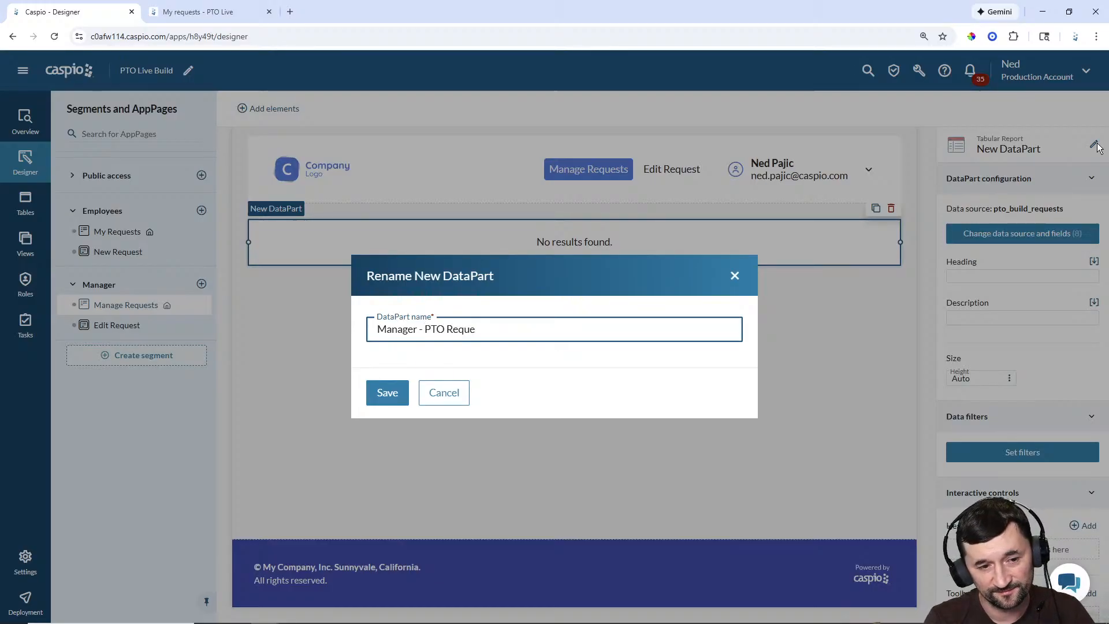
text(sts)
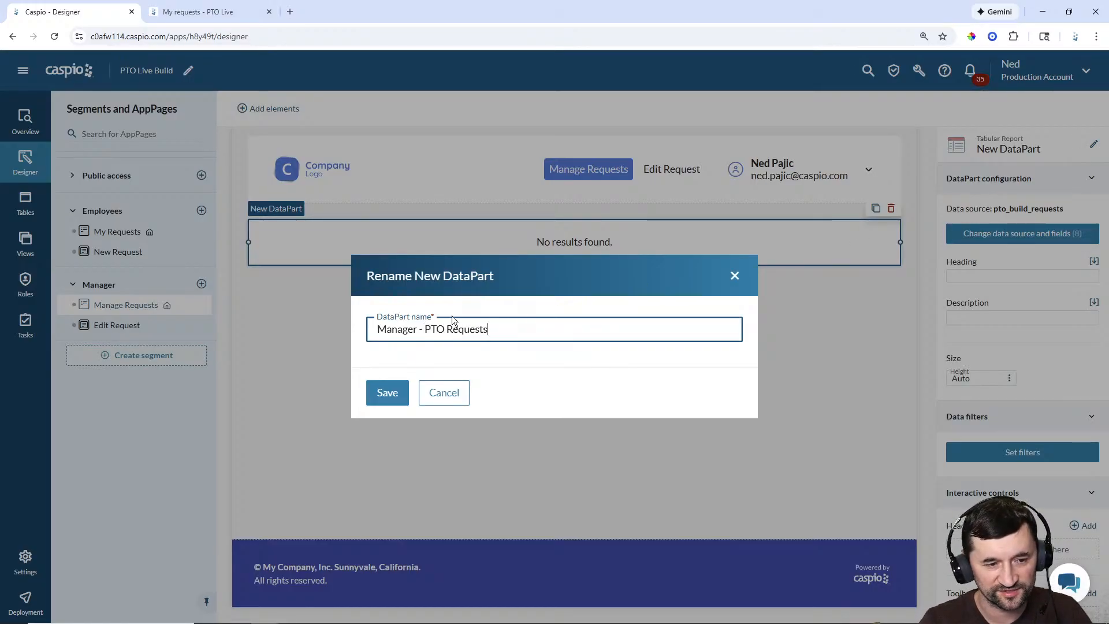
click(426, 329)
text(Employee)
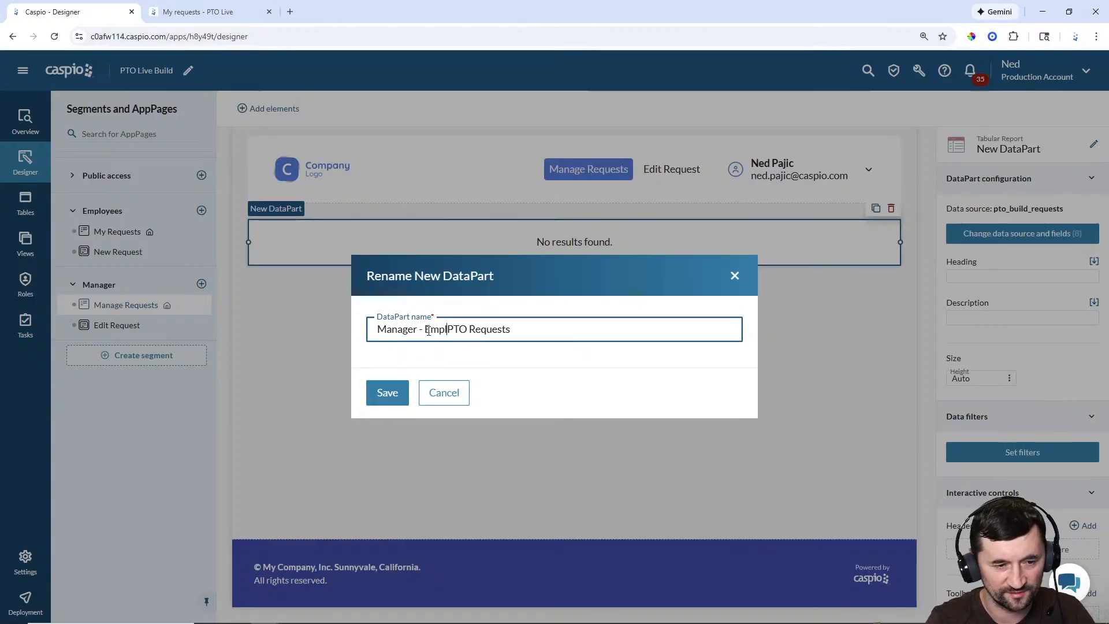
click(404, 386)
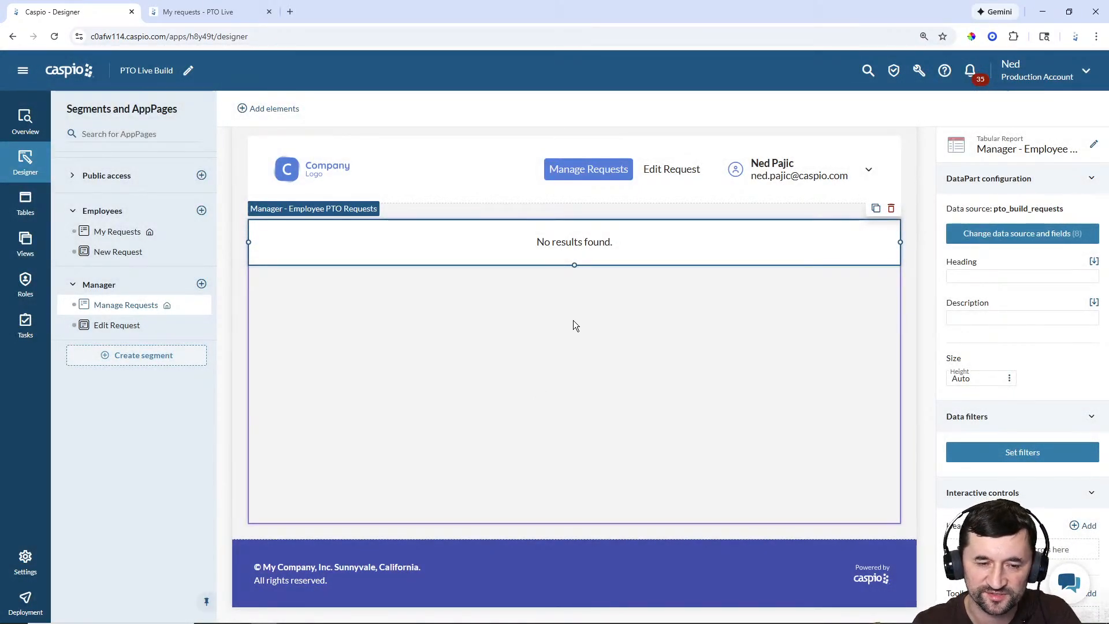
Step: Give the report the heading 'Results'
click(1029, 278)
text(Results)
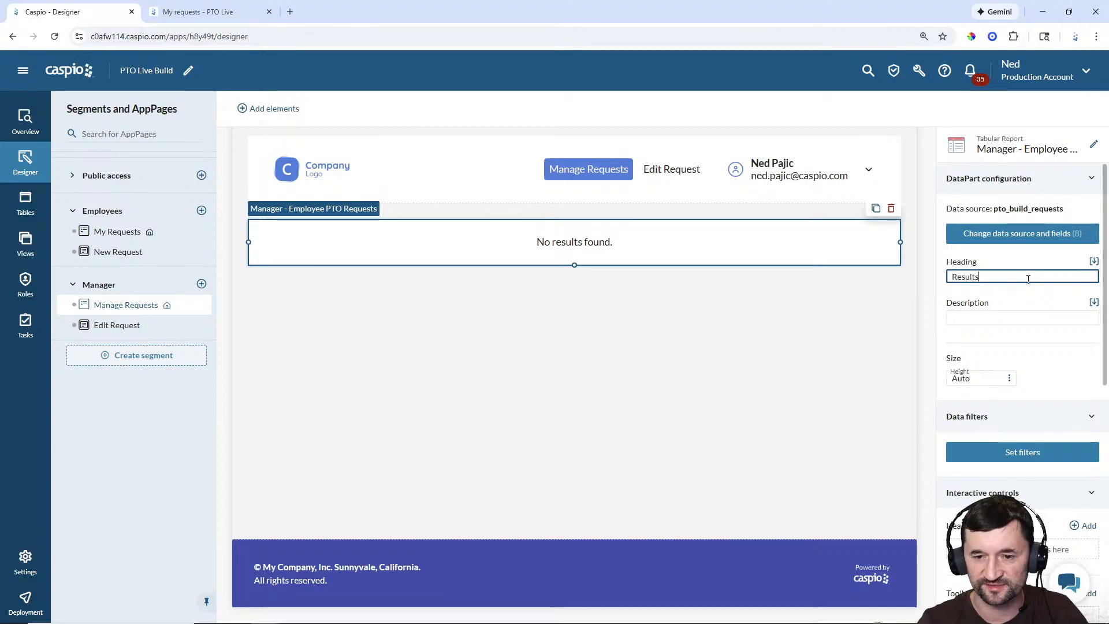
click(728, 324)
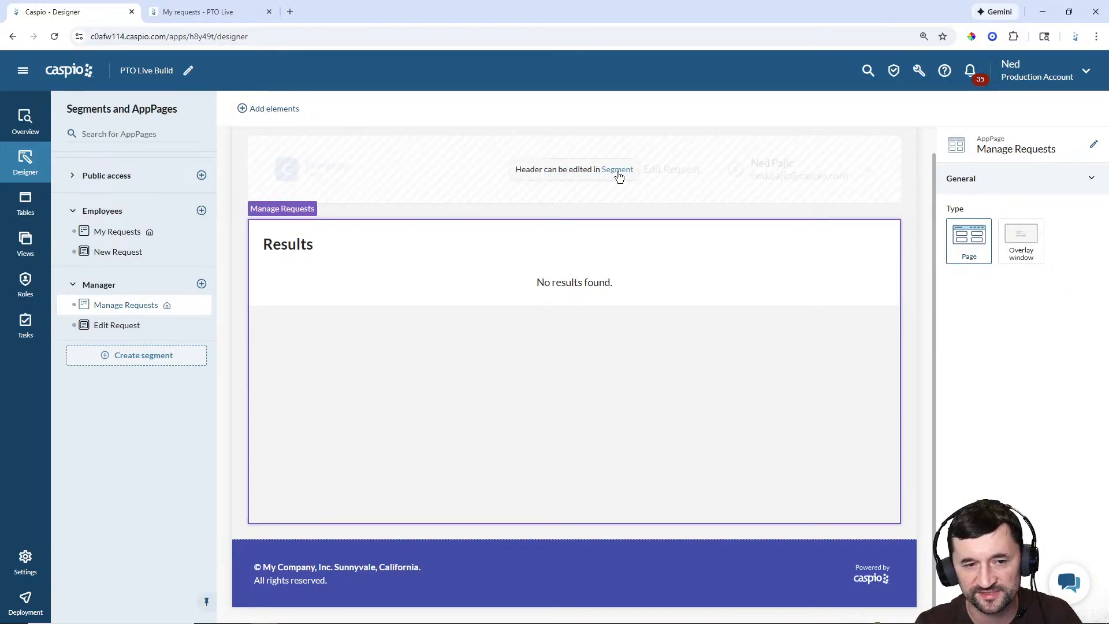
Step: Hide Edit Request in the Manager header's Menu 1, then open the Edit Request page
click(617, 170)
click(648, 170)
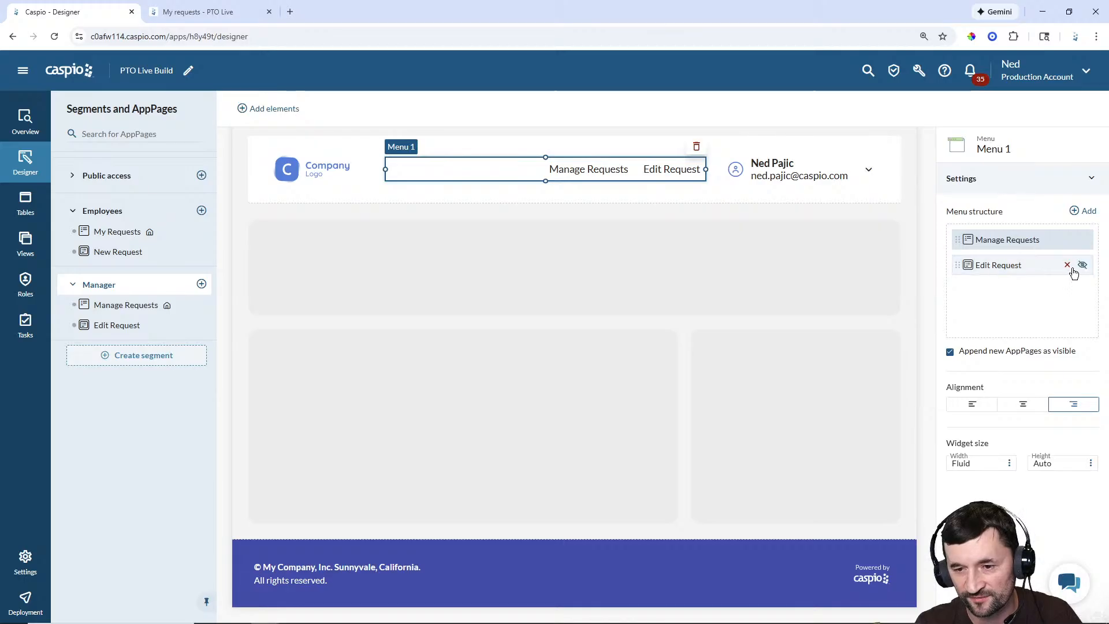
click(1083, 267)
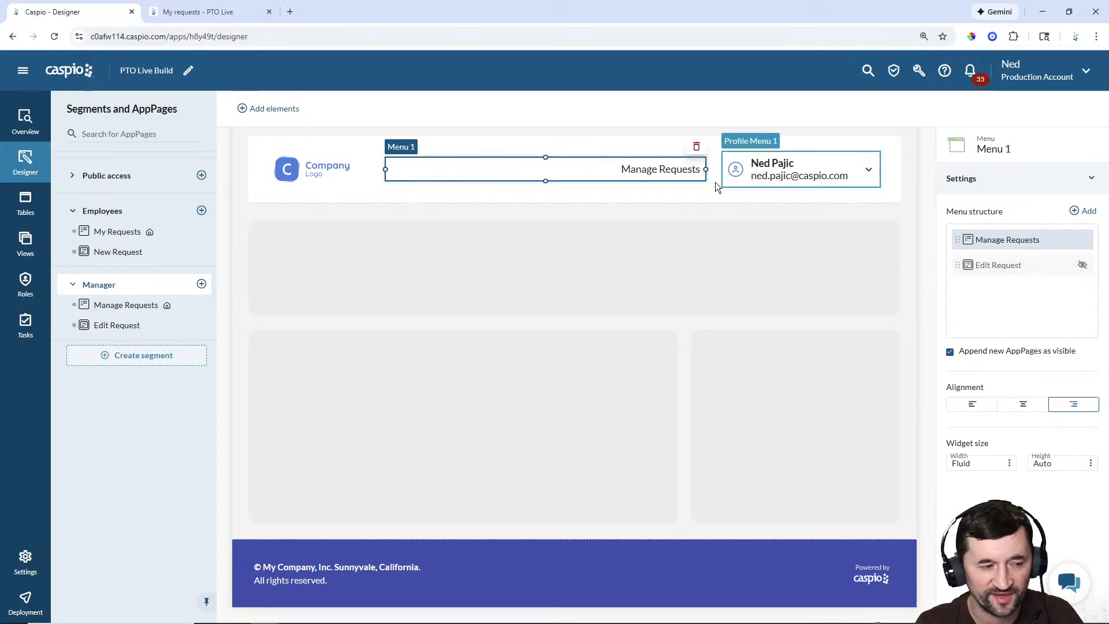
click(136, 307)
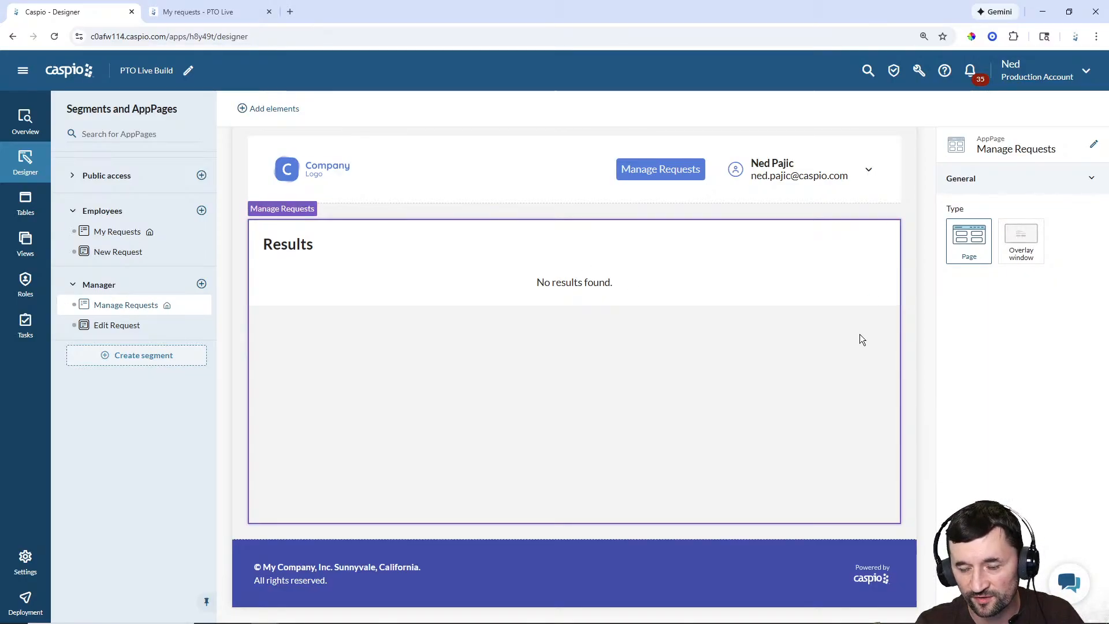
click(124, 330)
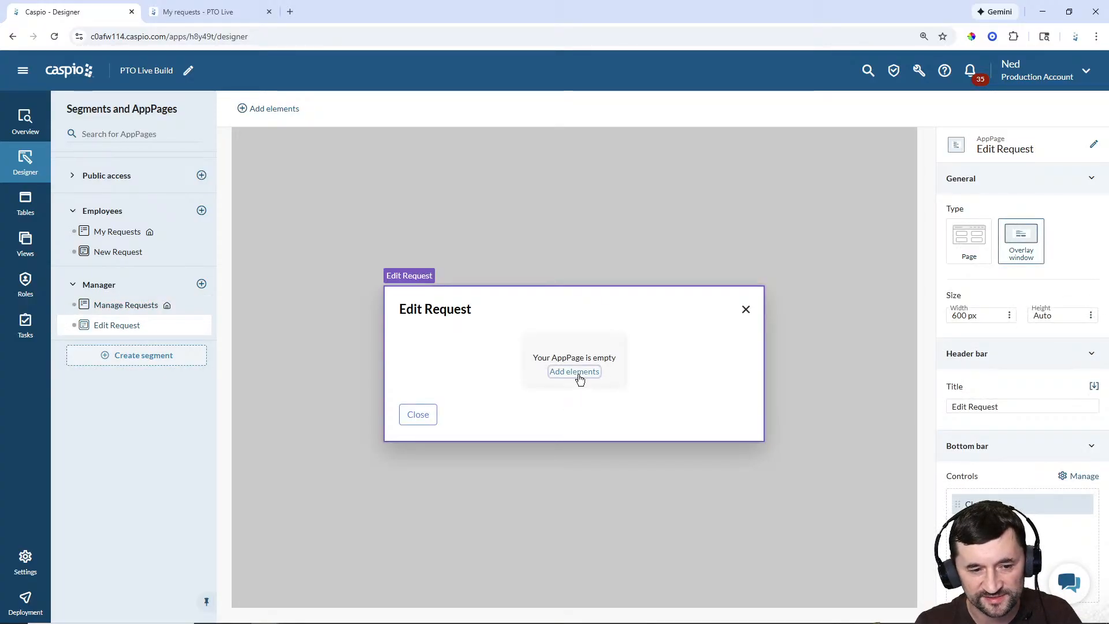
Step: Add a Details/Update Form to Edit Request using the pto_build_requests table
click(579, 371)
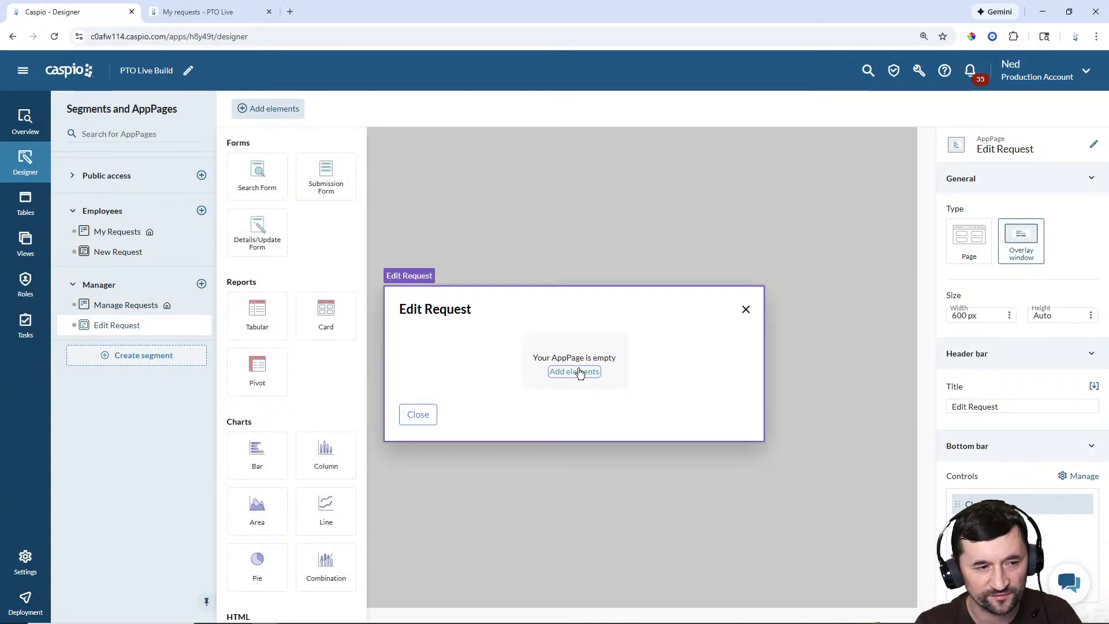
click(255, 233)
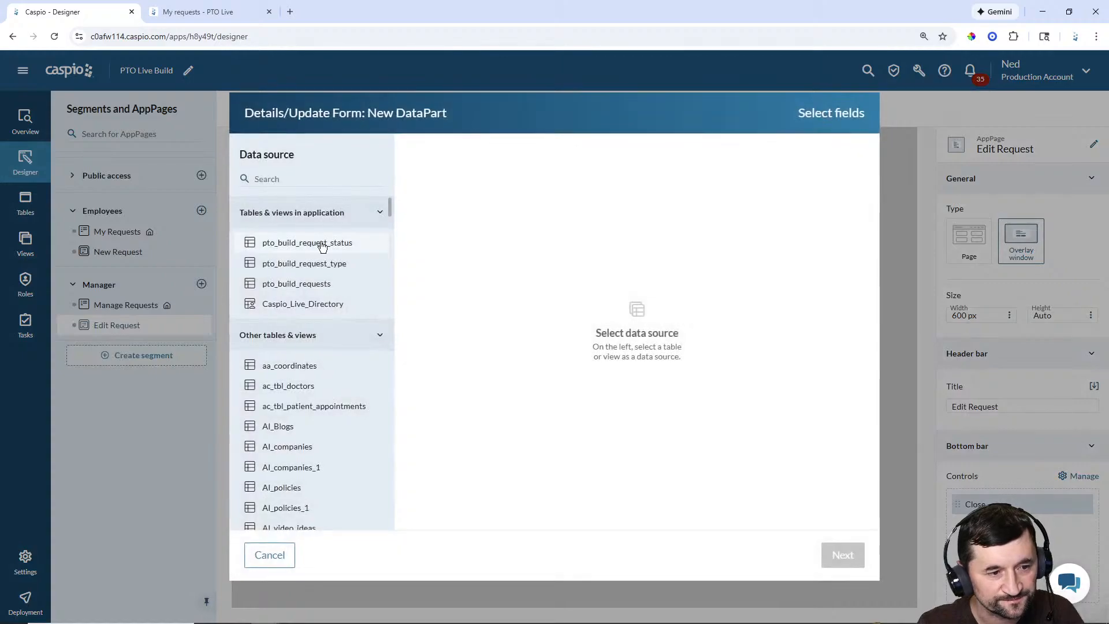
click(314, 292)
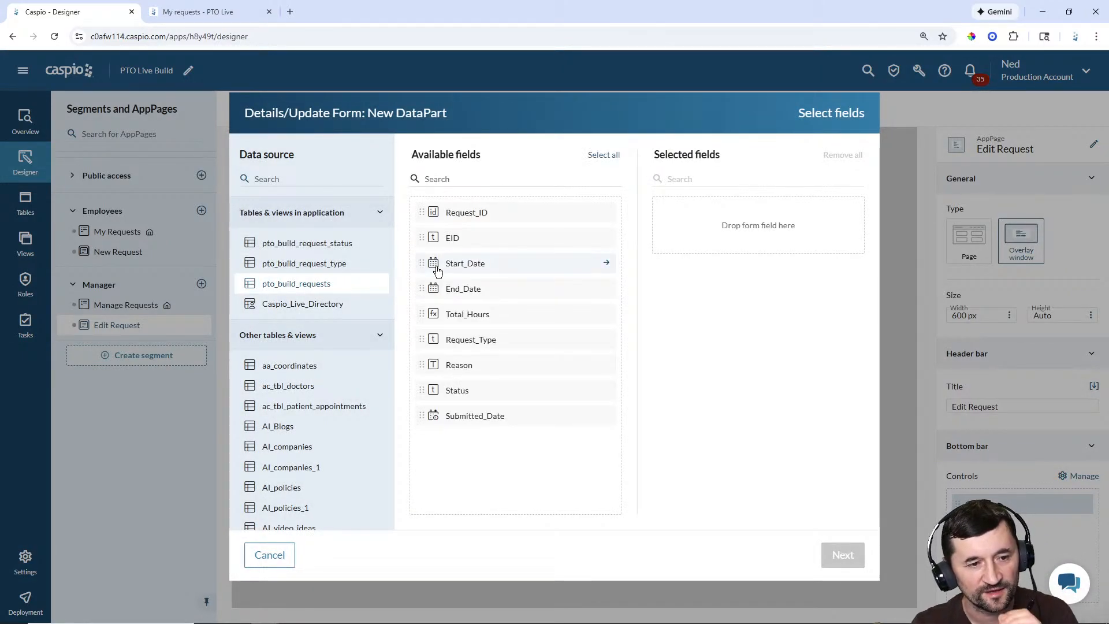
Step: Select Start_Date, End_Date, Total_Hours, Request_Type, Reason and Status as form fields
double_click(465, 265)
double_click(465, 265)
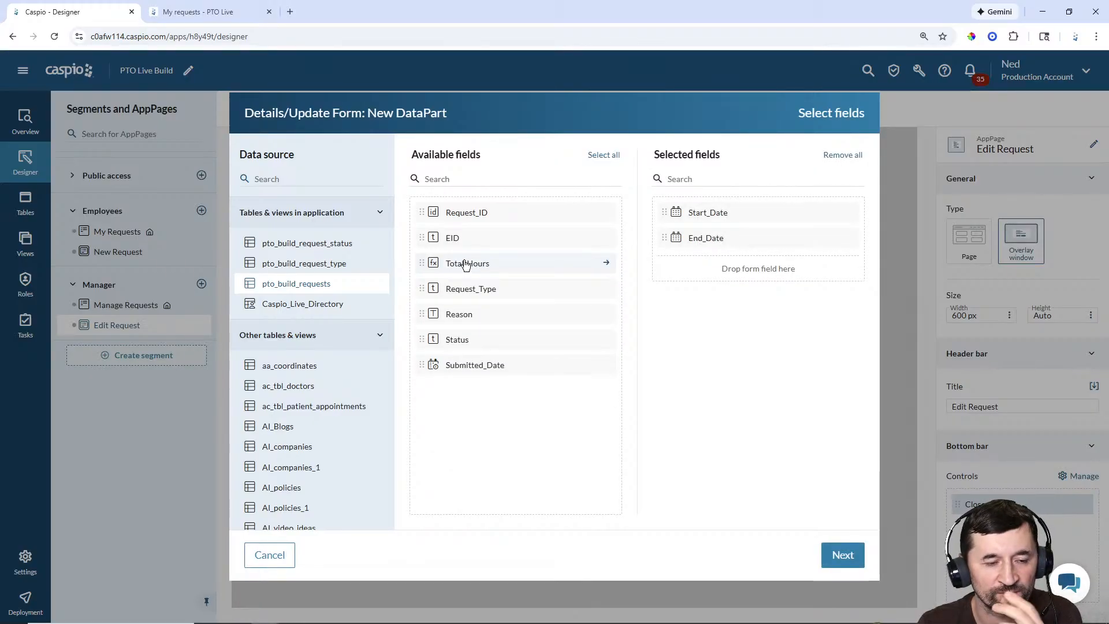
double_click(471, 267)
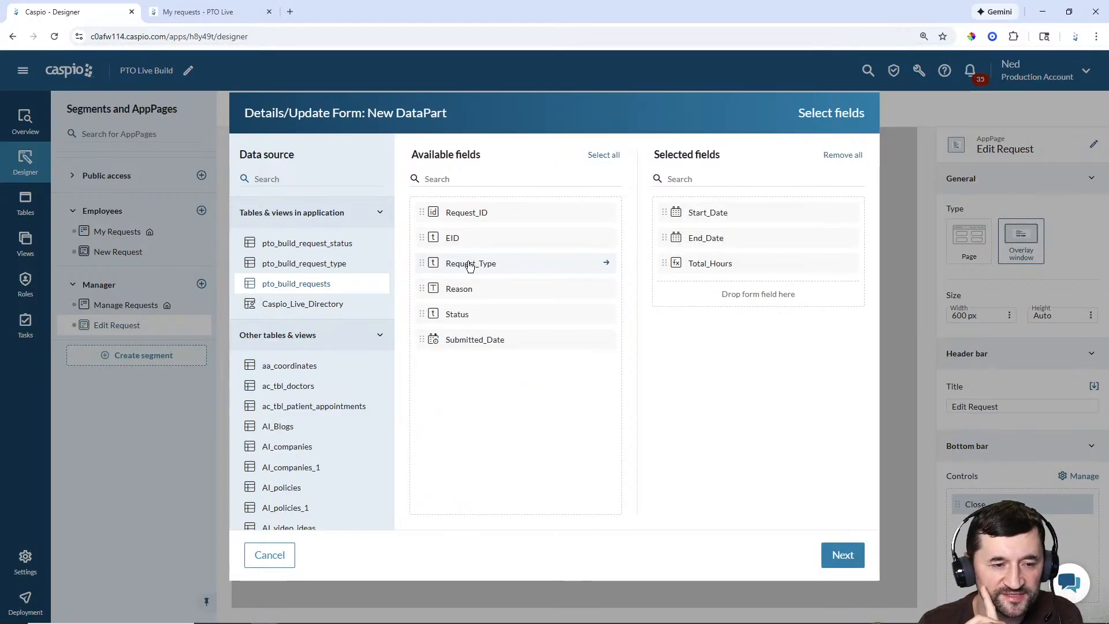
double_click(470, 265)
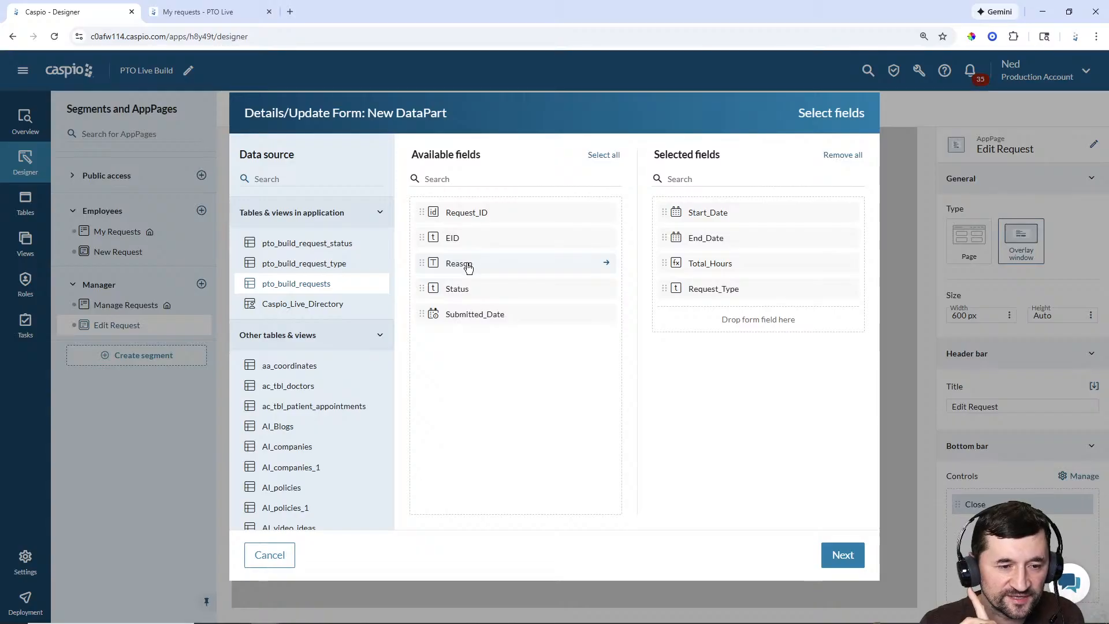
double_click(469, 267)
double_click(469, 266)
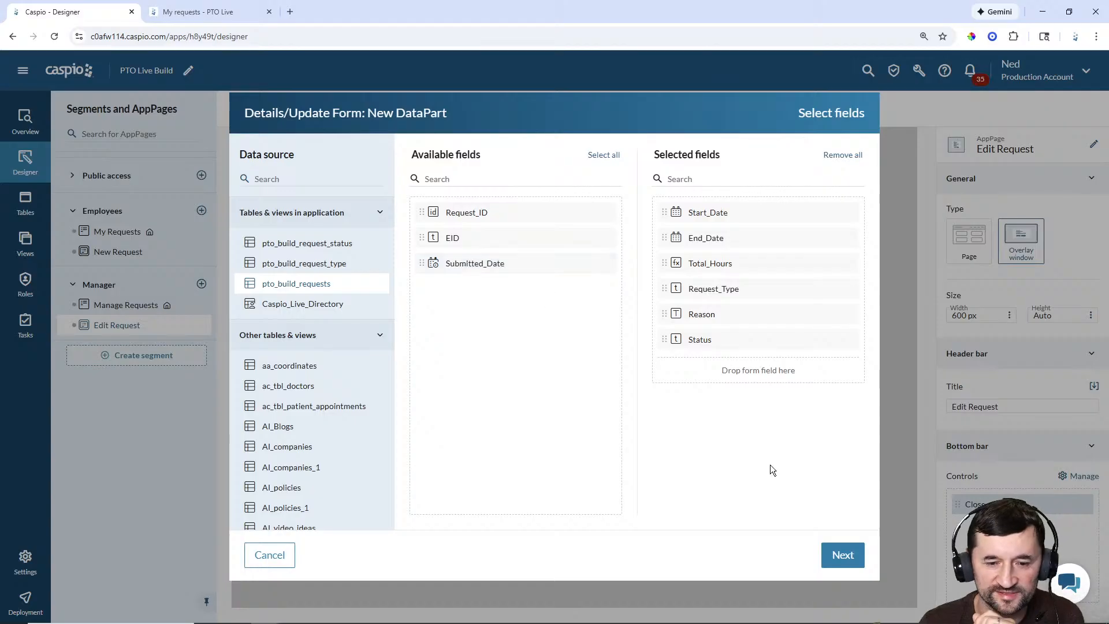
click(832, 558)
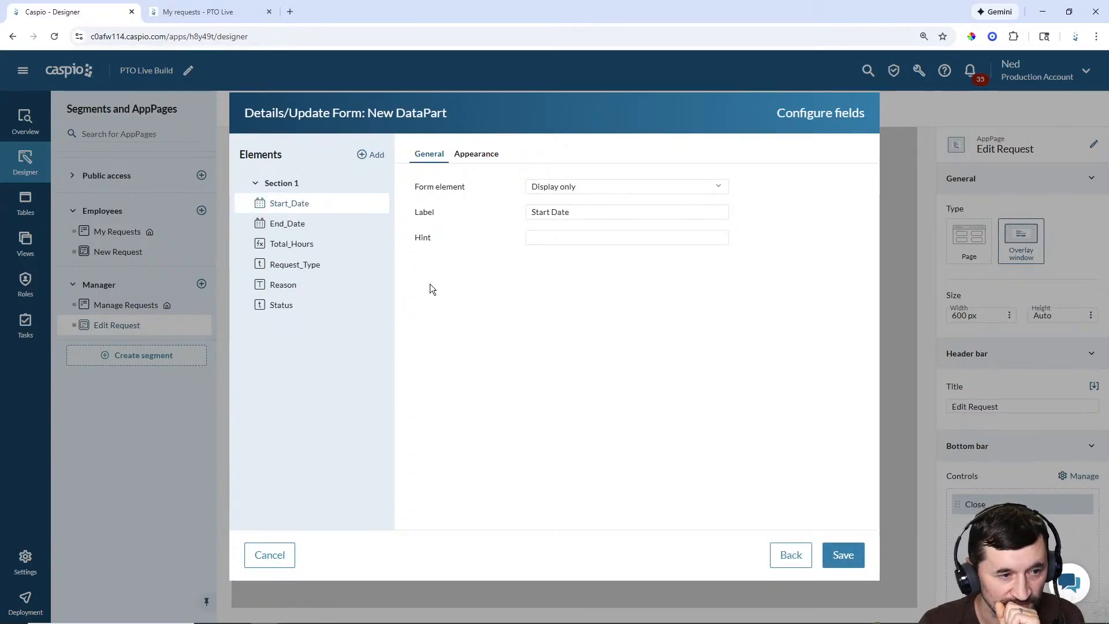
Step: Make Start_Date a required text field with a calendar popup
click(567, 187)
click(565, 201)
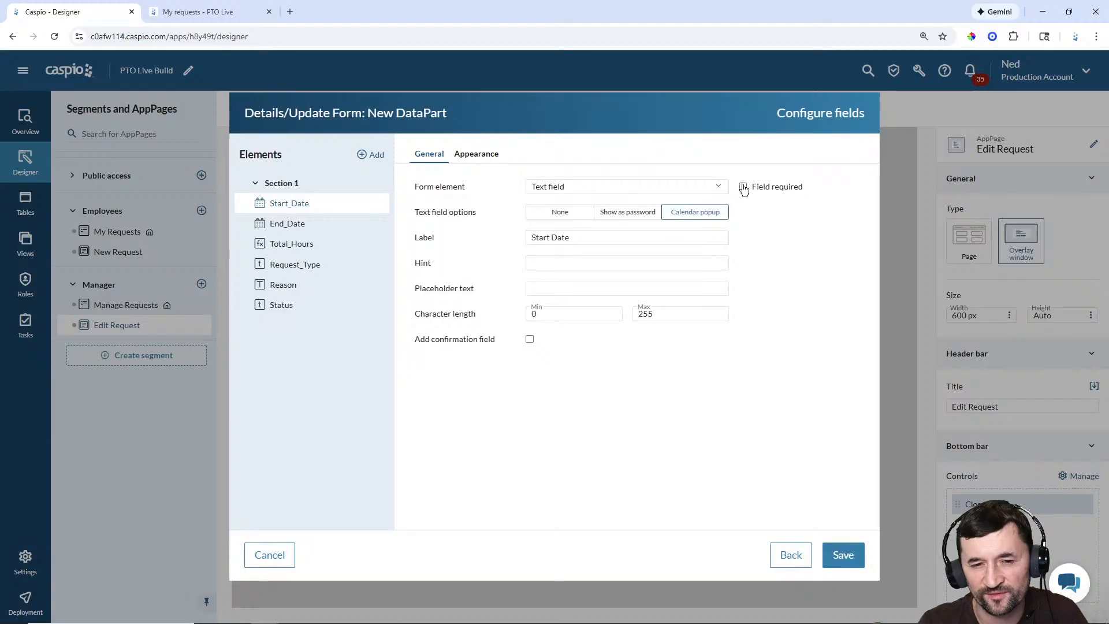
click(743, 187)
click(700, 265)
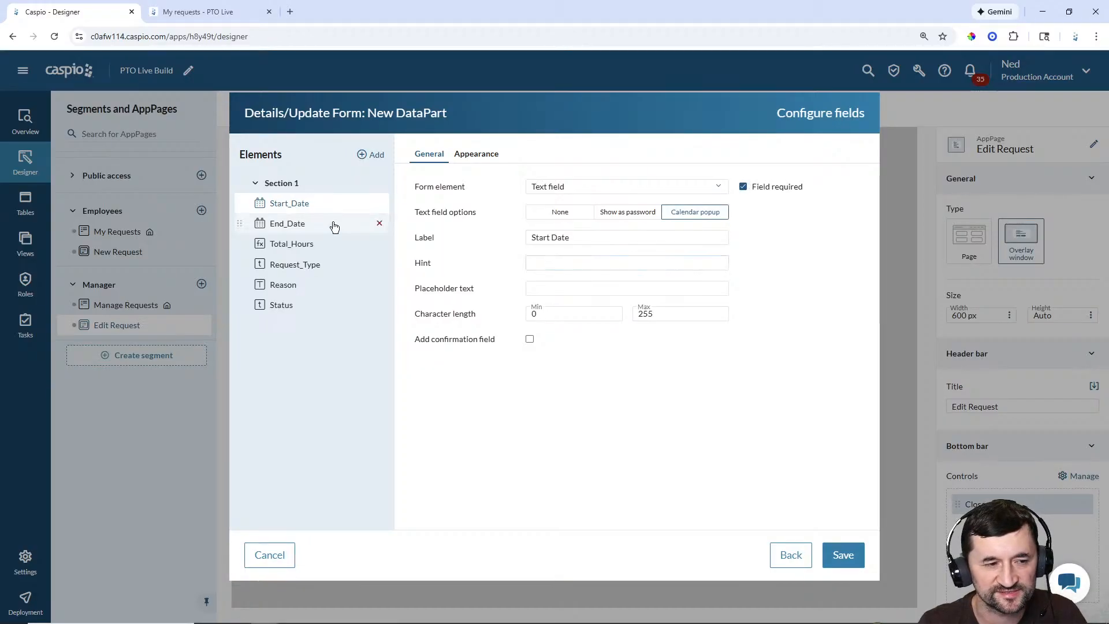
Step: Make End_Date a required text field, and confirm Total_Hours stays display-only
click(293, 230)
click(580, 188)
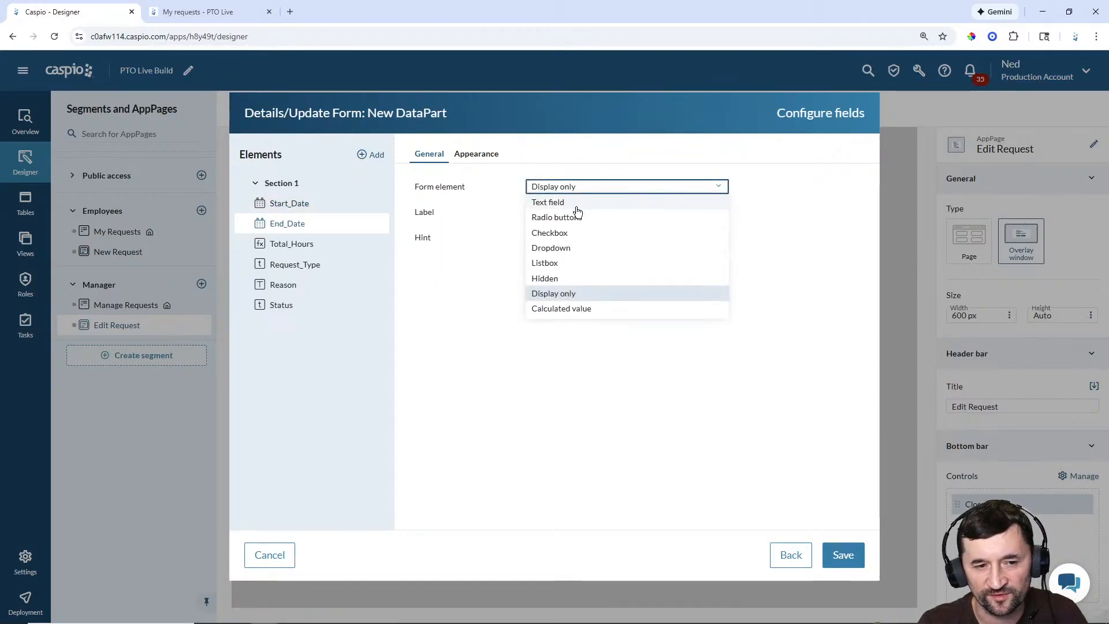
click(577, 203)
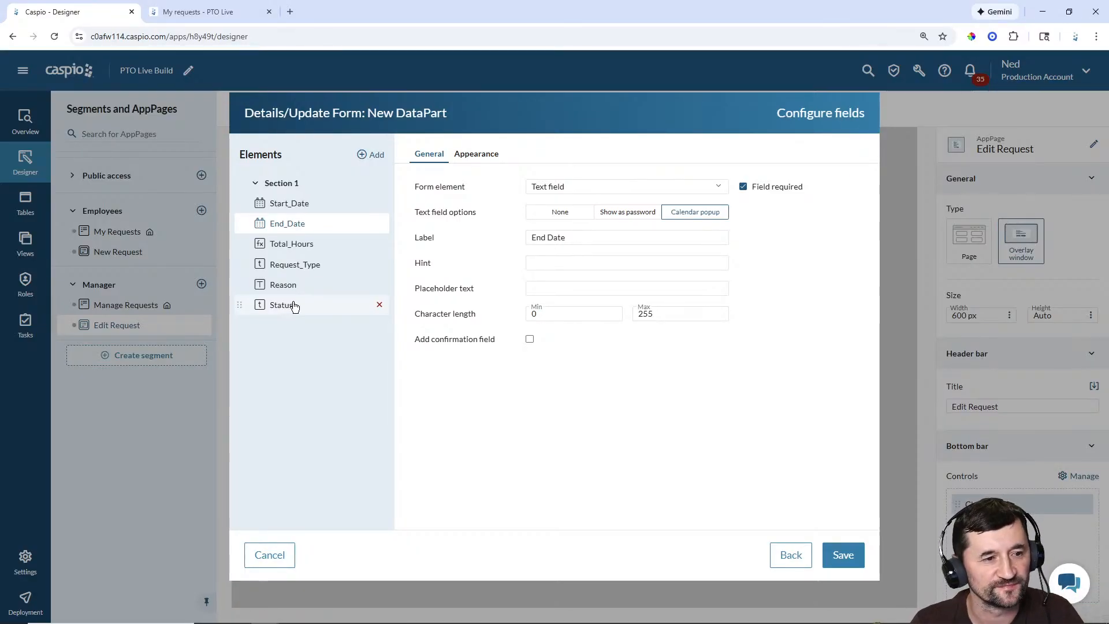
click(310, 245)
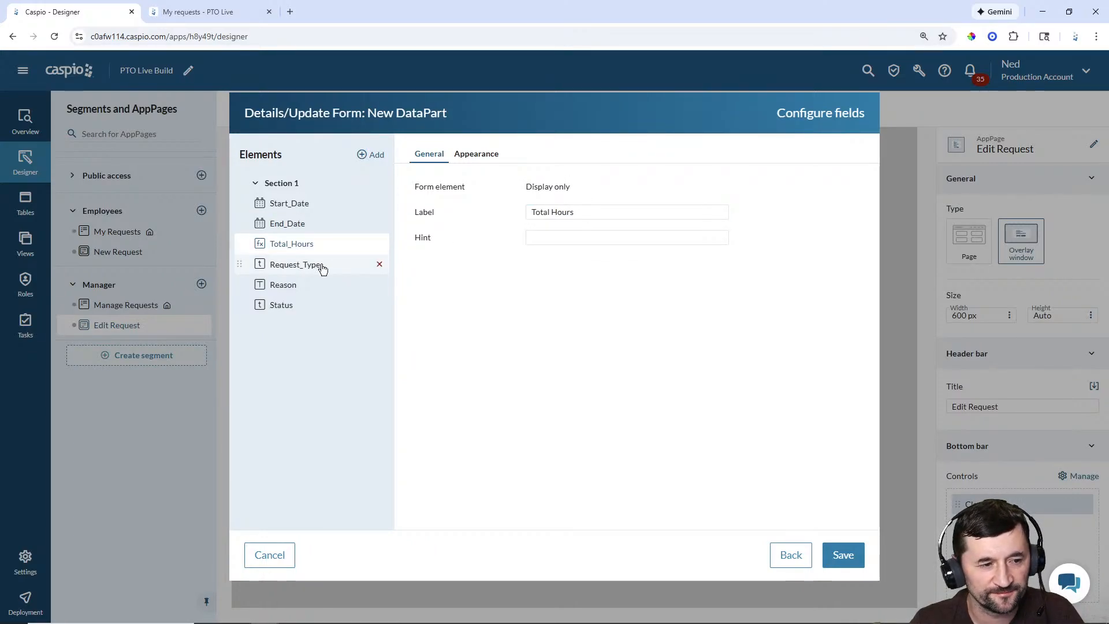
Step: Make Request_Type a required dropdown from lookup table pto_build_request_status, unsorted
click(315, 265)
click(561, 186)
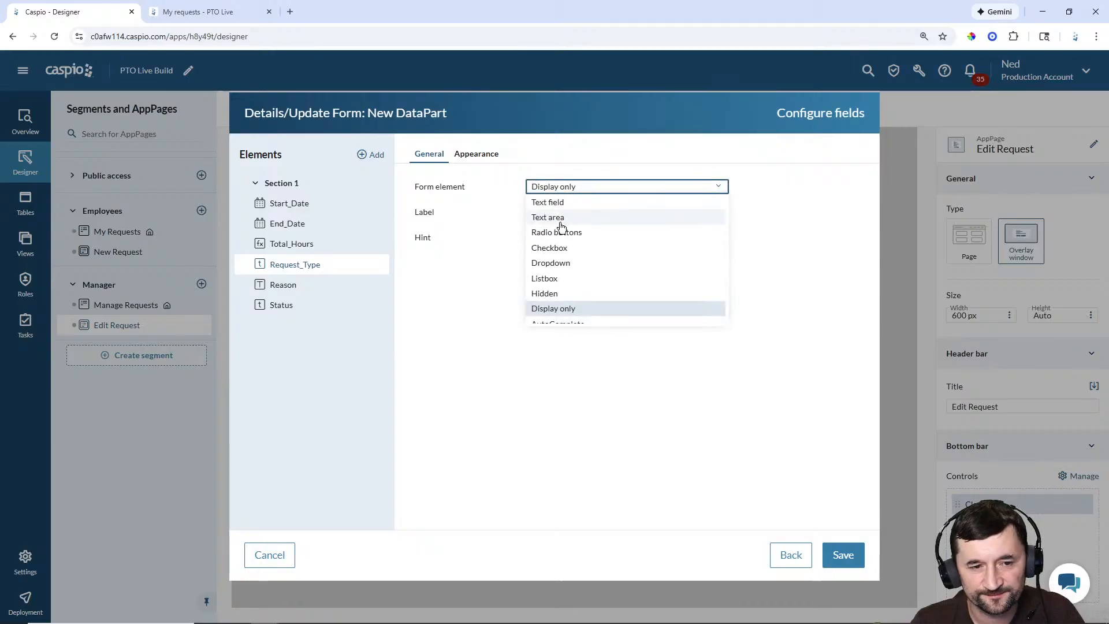
click(551, 263)
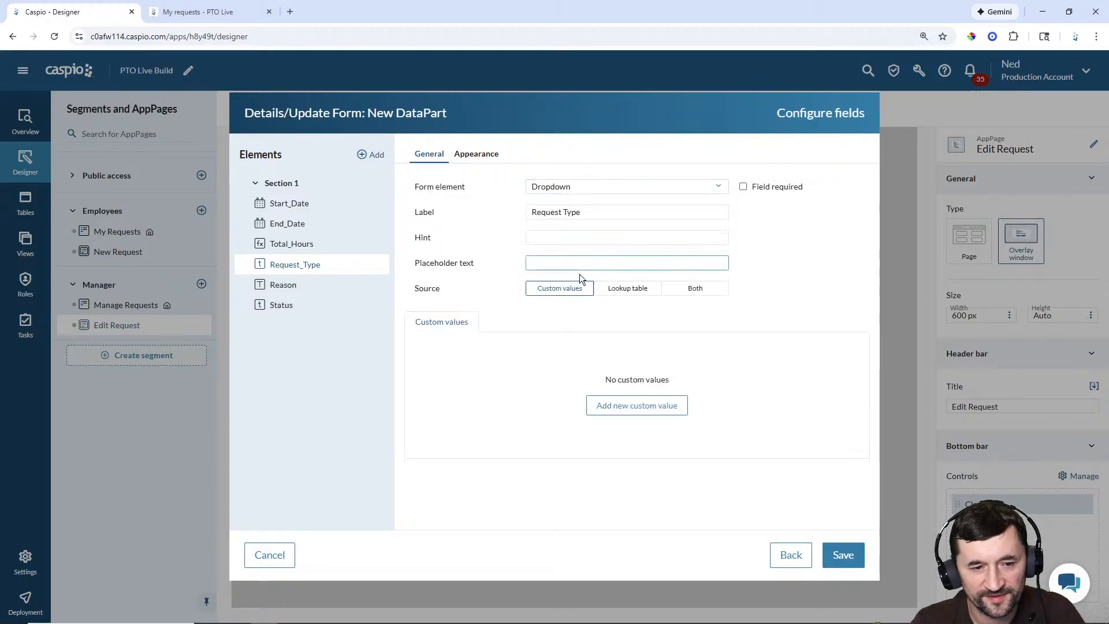
click(628, 288)
click(597, 359)
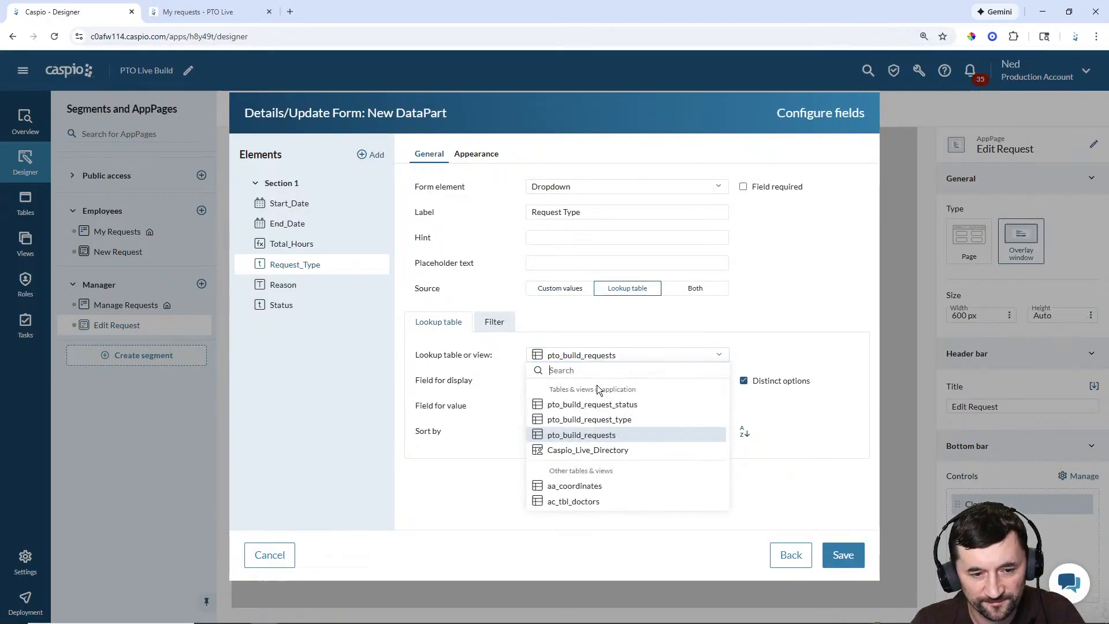
click(598, 403)
click(561, 433)
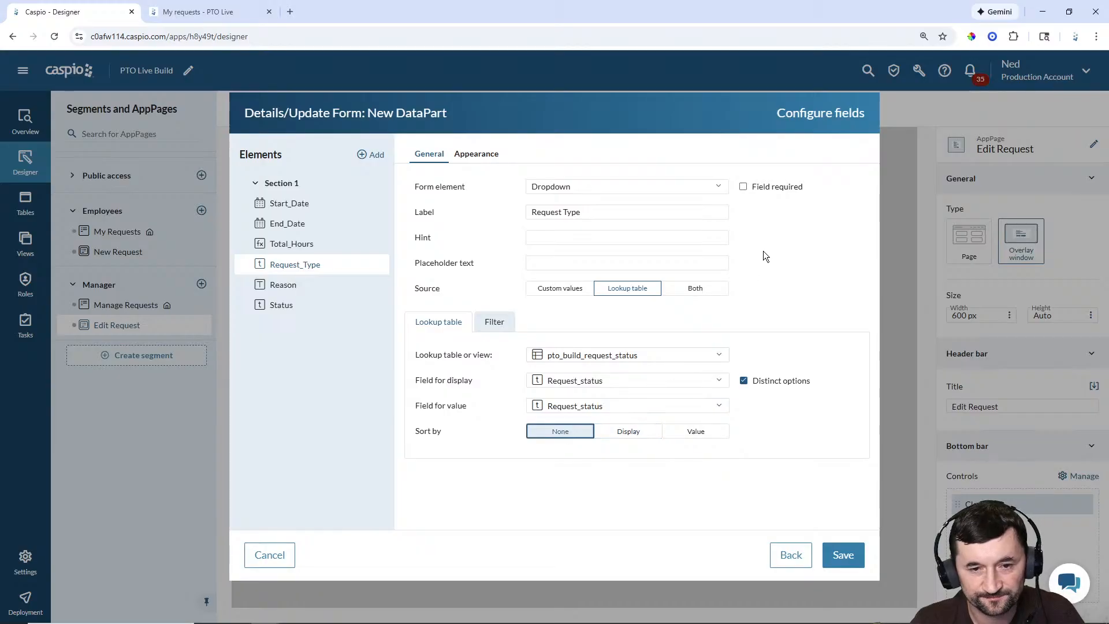
click(744, 187)
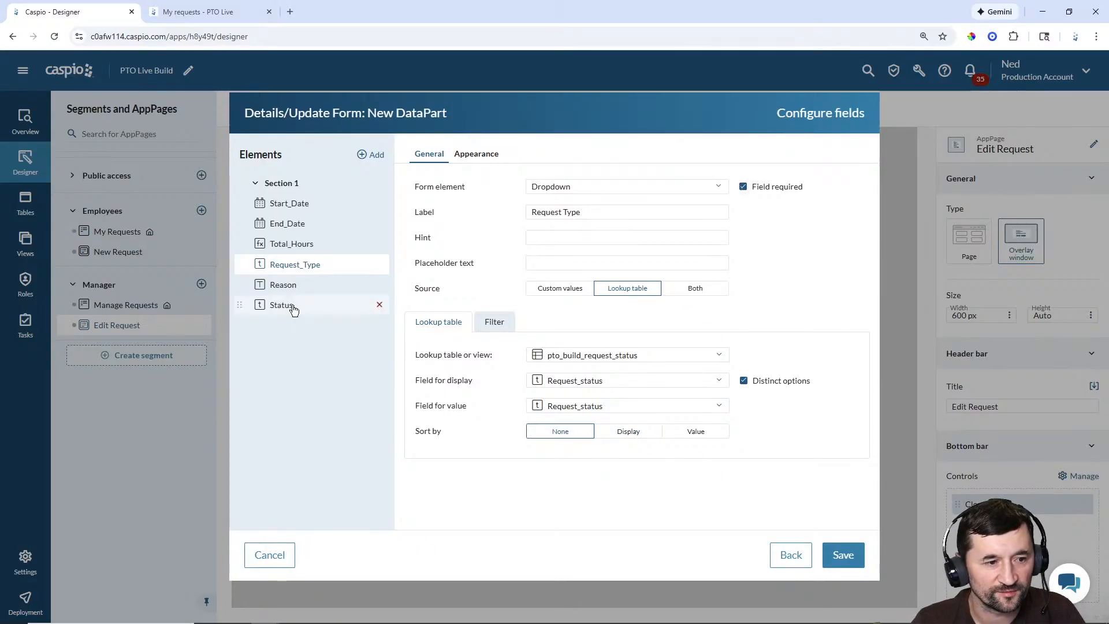
Step: Leave Reason display-only; make Status a required unsorted dropdown from pto_build_request_status
click(283, 289)
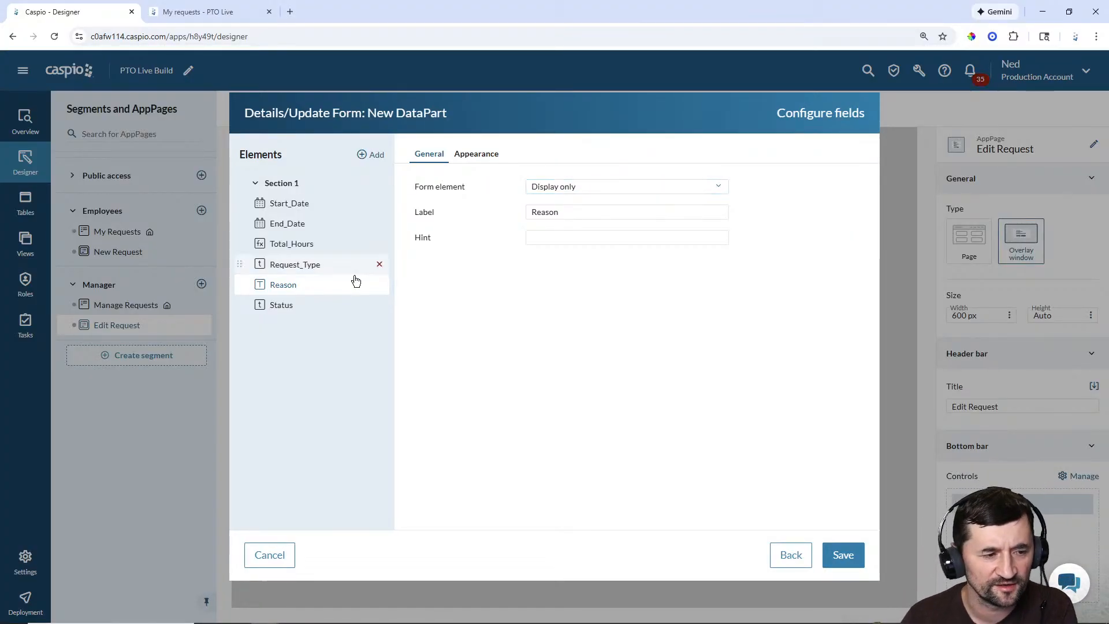
click(287, 302)
click(601, 186)
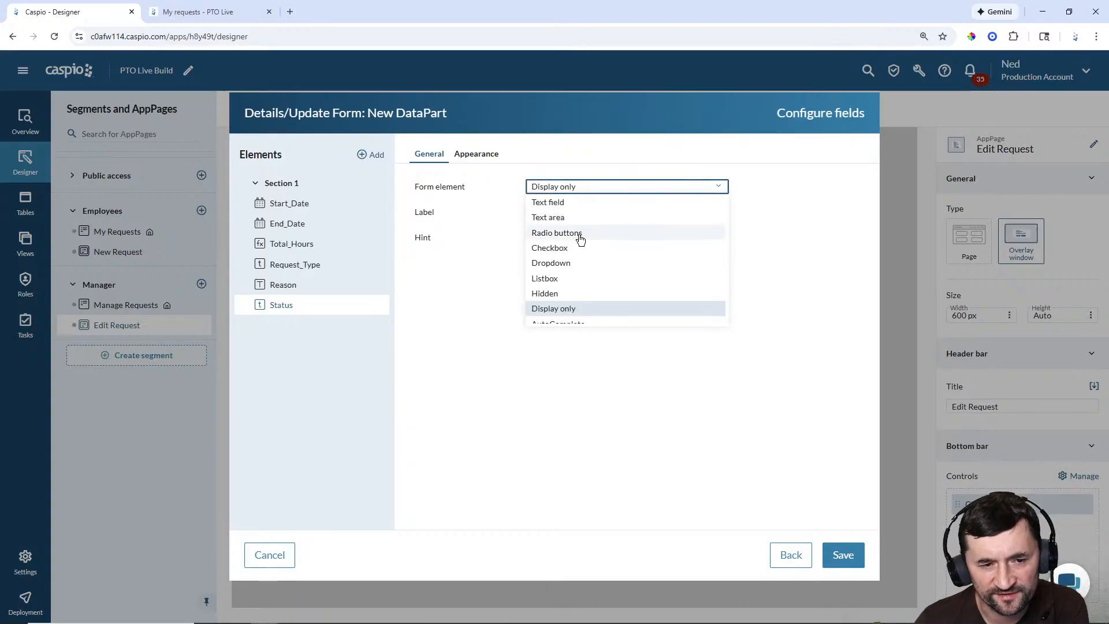
click(569, 269)
click(617, 288)
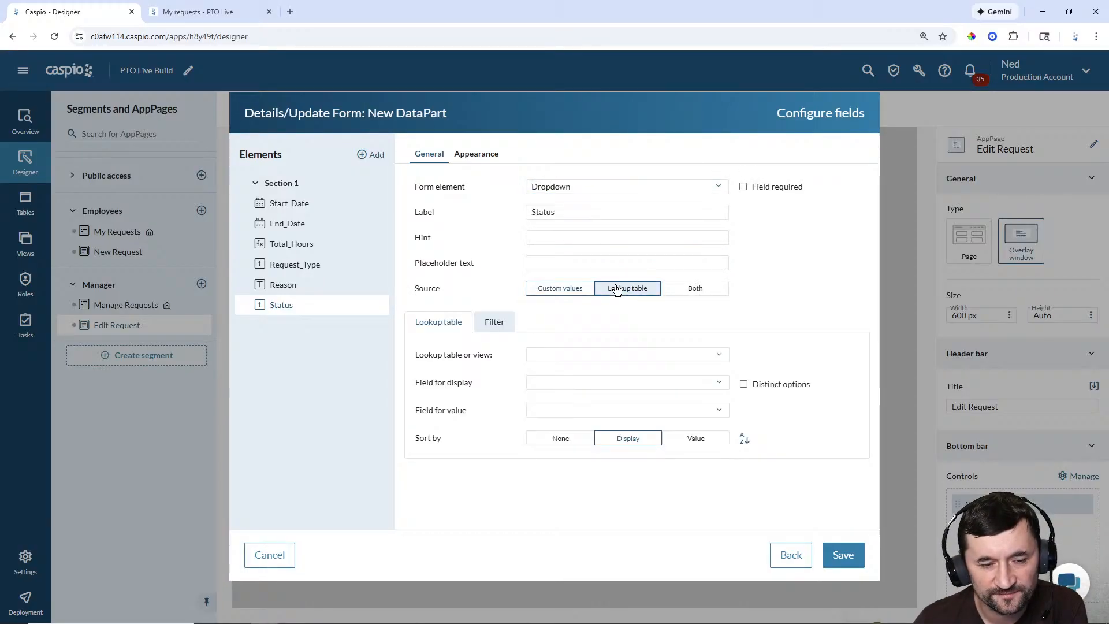
click(566, 355)
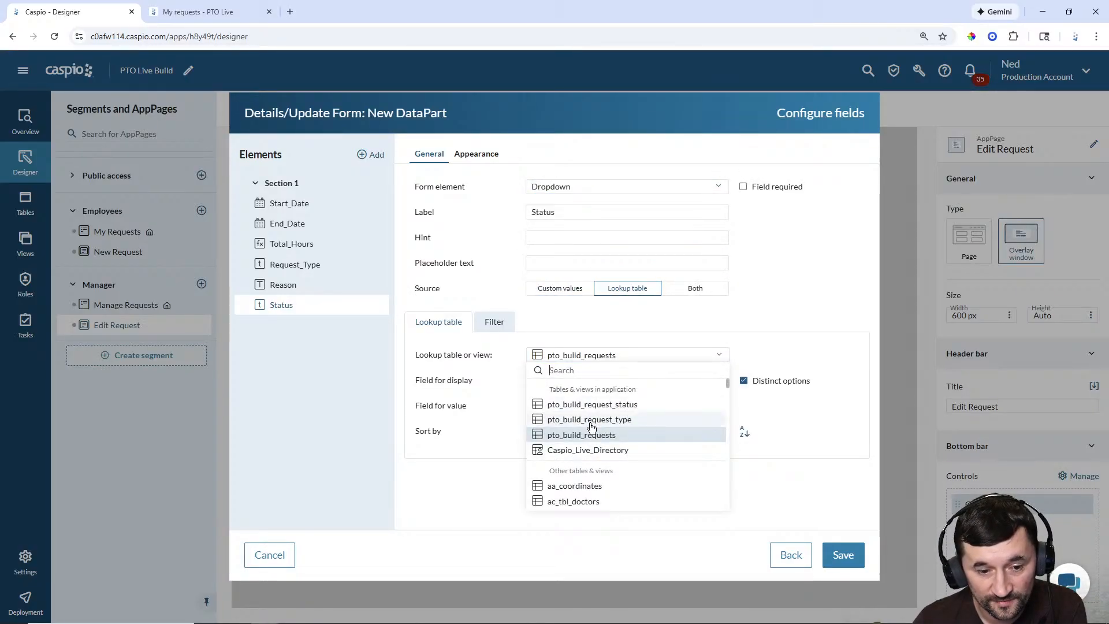
click(594, 405)
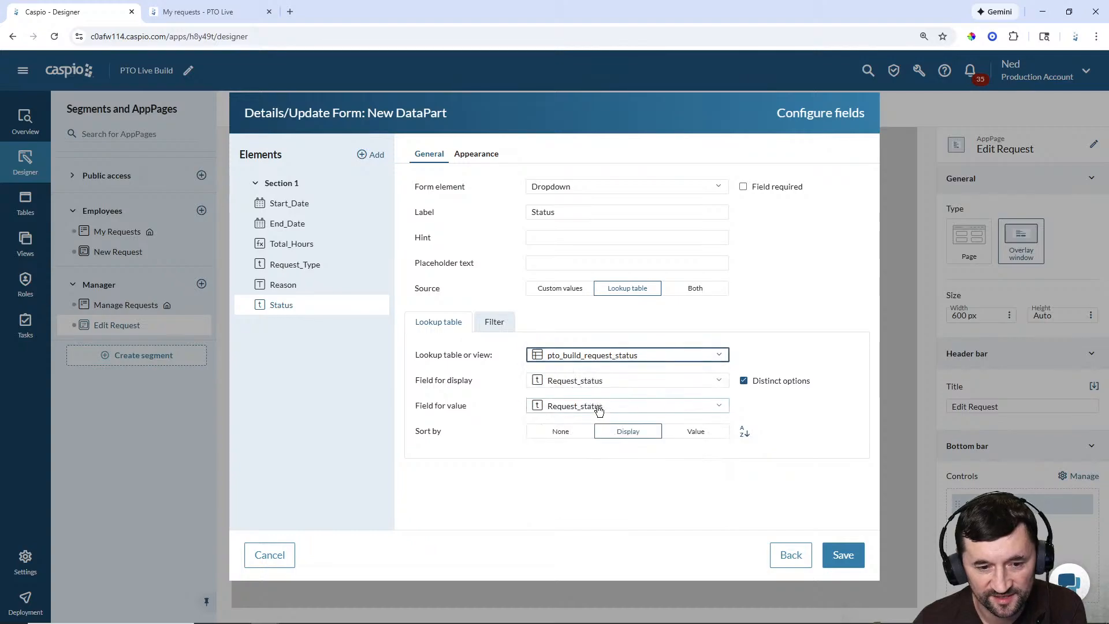
click(578, 429)
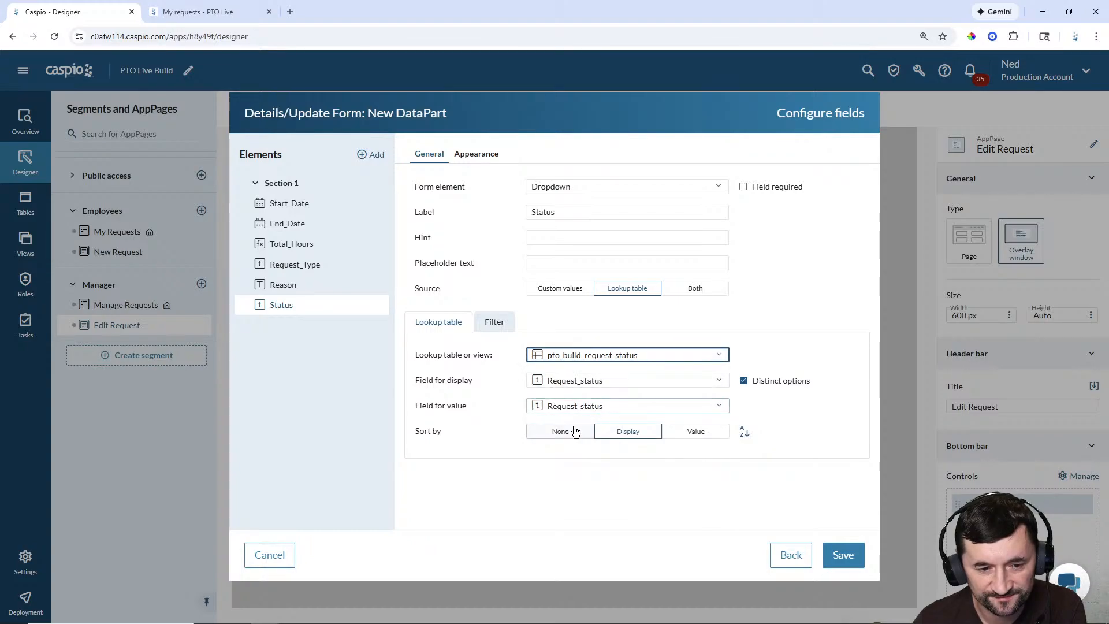
click(743, 187)
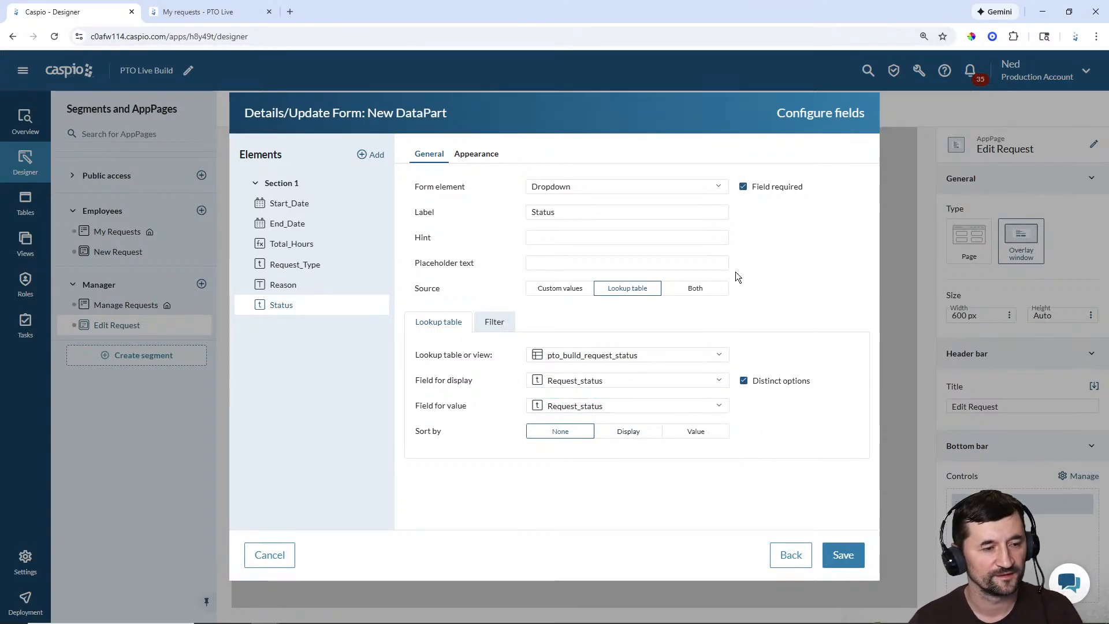
Step: Save the form and rename the DataPart to 'Manager - Edit PTO Request'
click(834, 557)
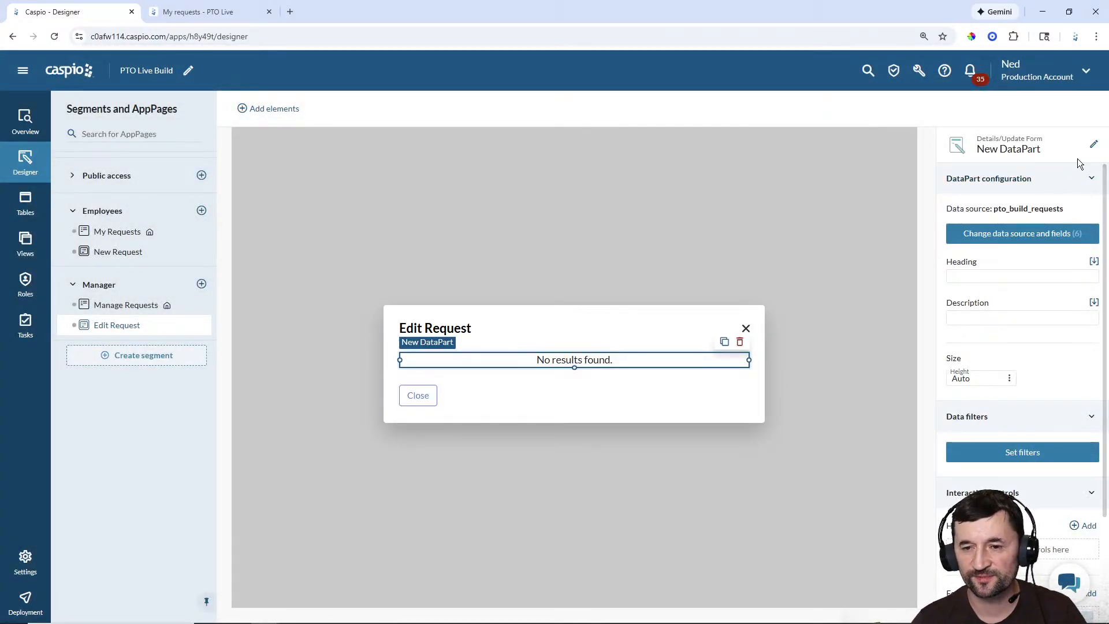
click(1094, 148)
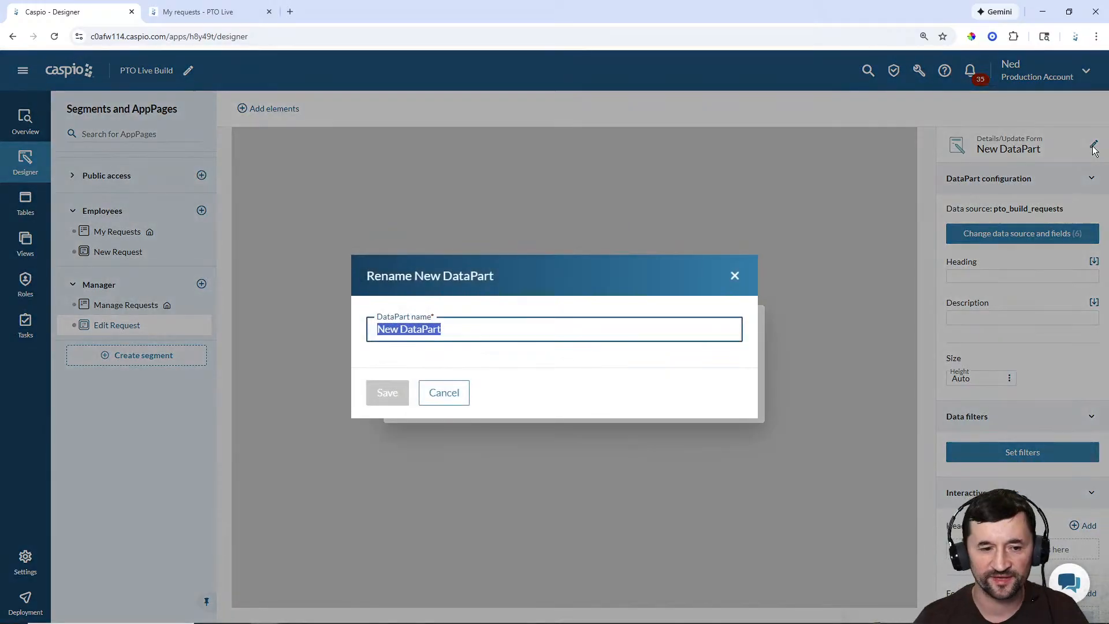
text(Manager)
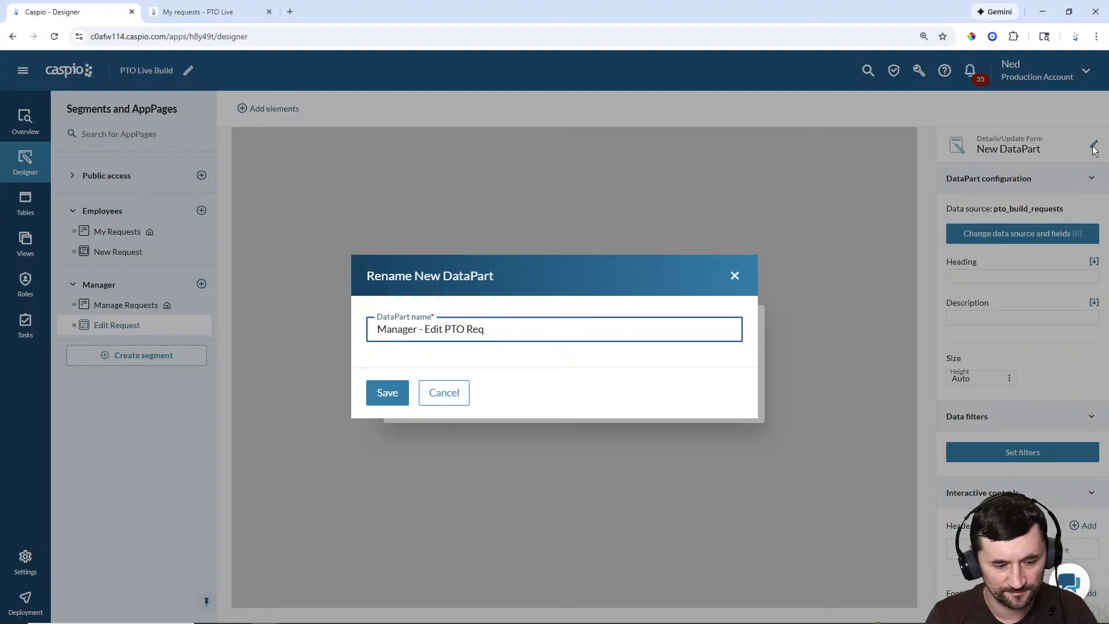
text(- Edit PTO Request)
key(Return)
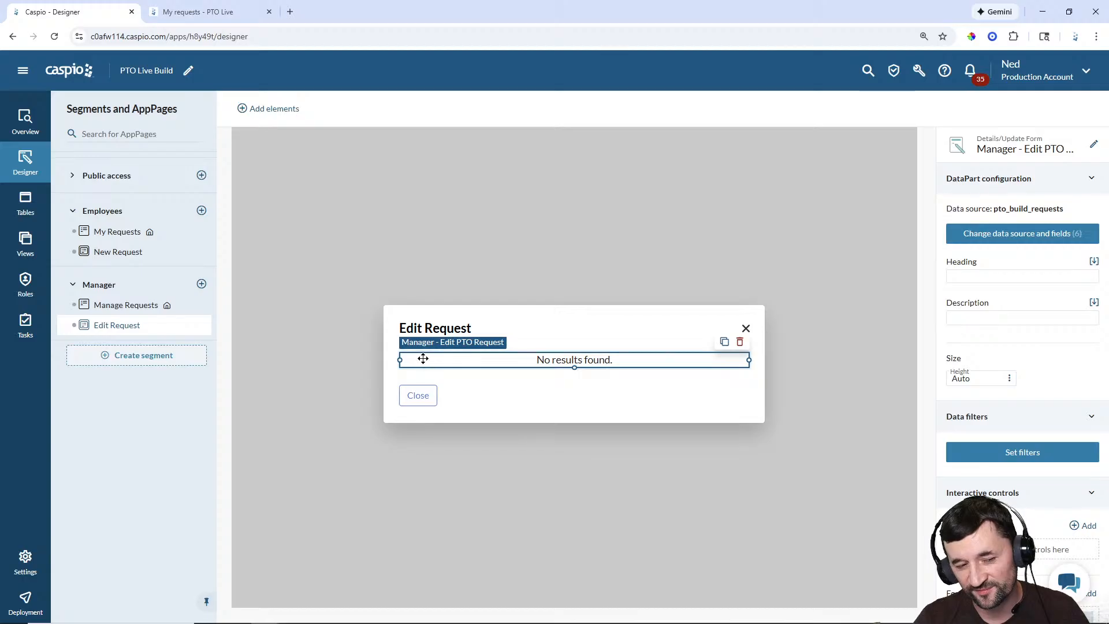
Step: Move the Update button into the Edit Request overlay's bottom bar controls and save
click(477, 403)
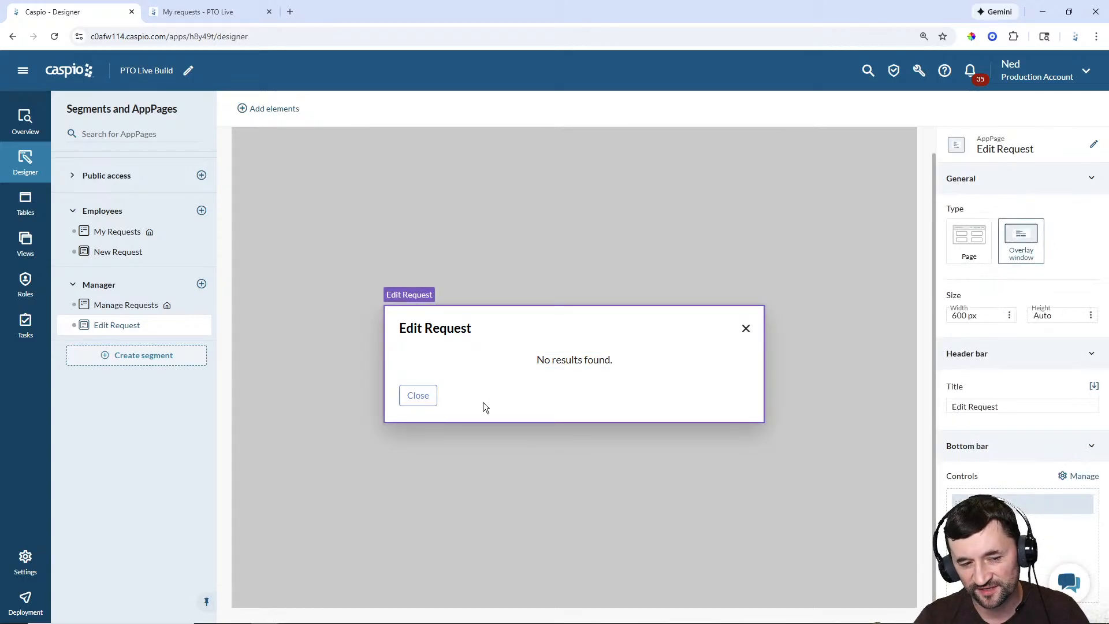
click(1081, 477)
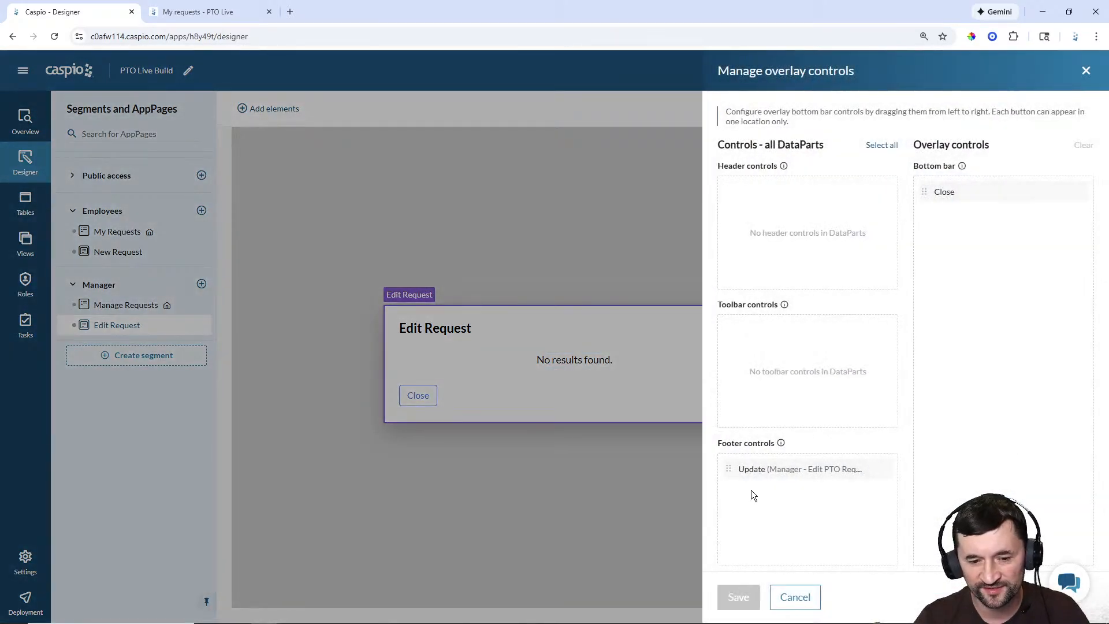
drag(729, 470, 944, 190)
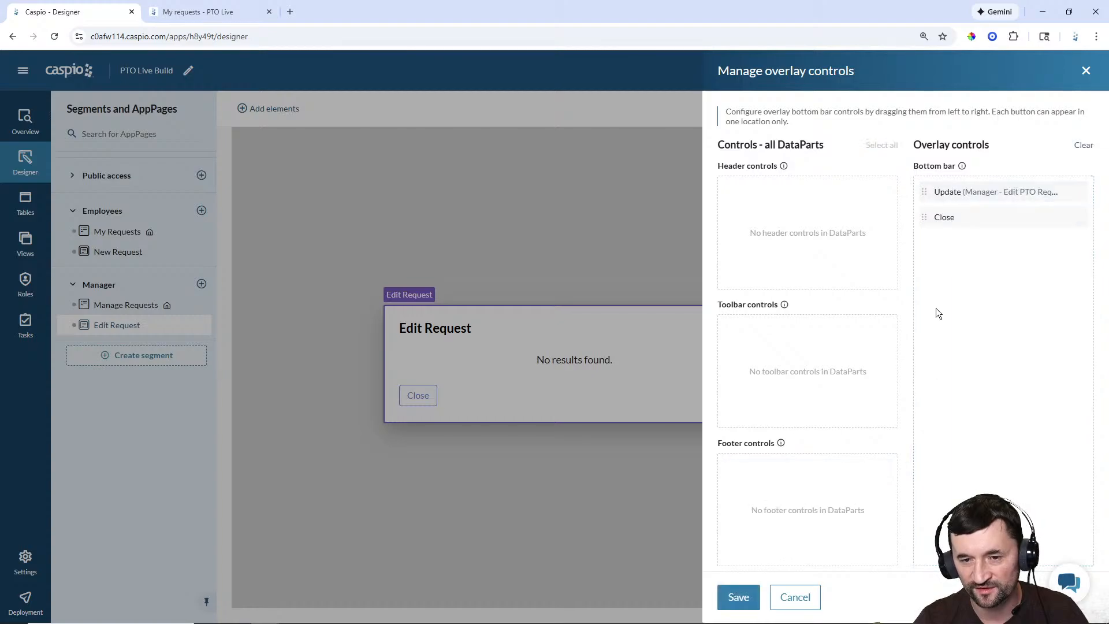
click(741, 597)
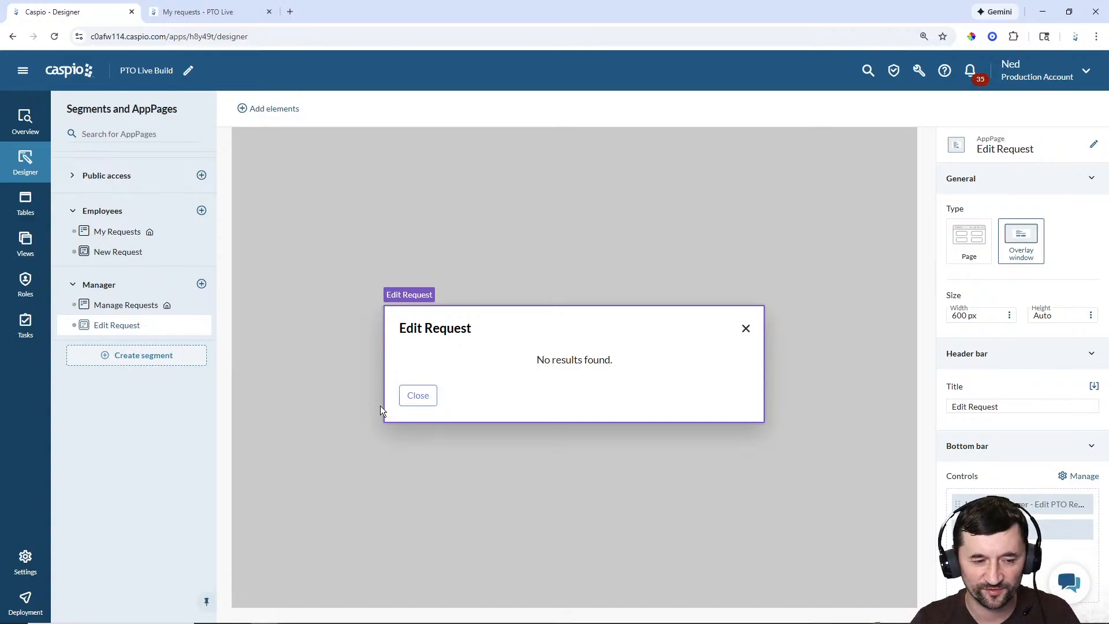
click(536, 359)
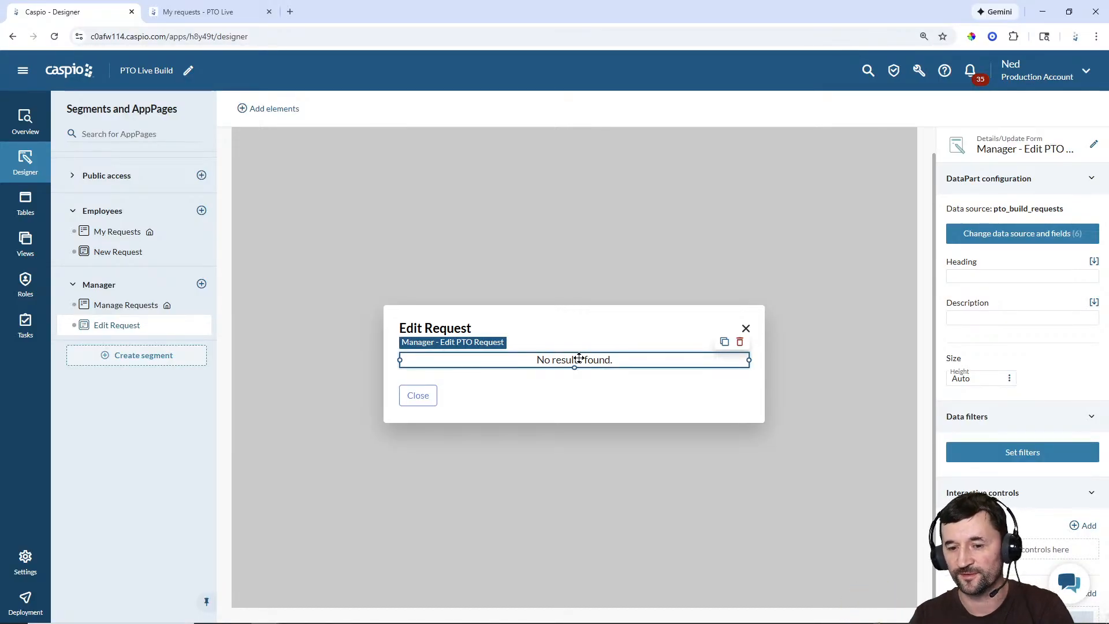
Step: Filter the form where Request_ID equals Manage Requests > Manager - Employee PTO Requests > Request_ID
click(1056, 455)
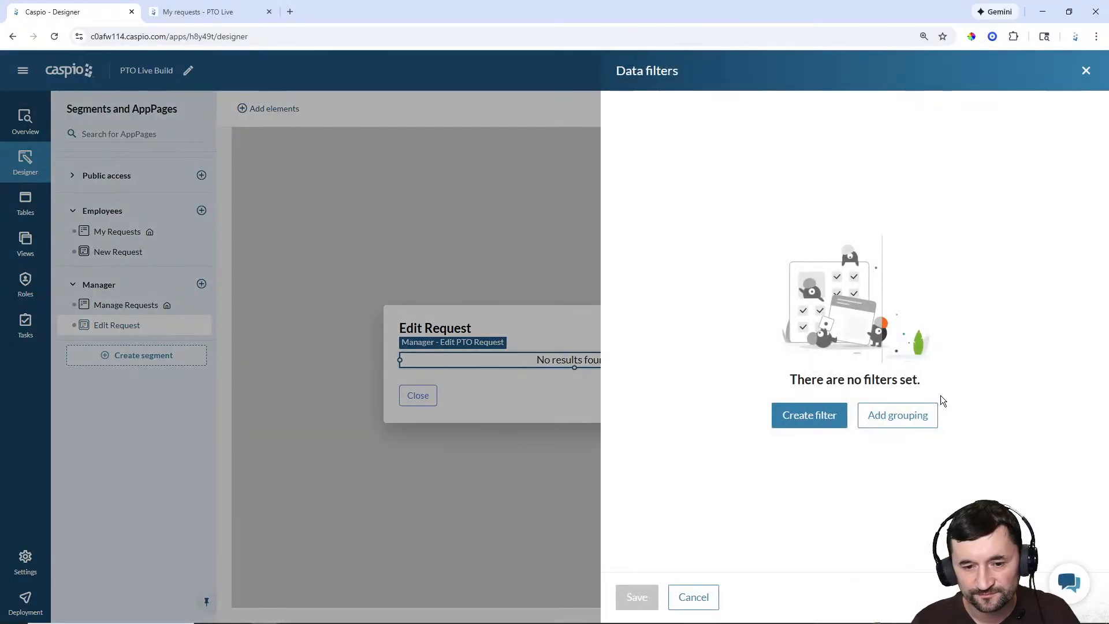
click(810, 416)
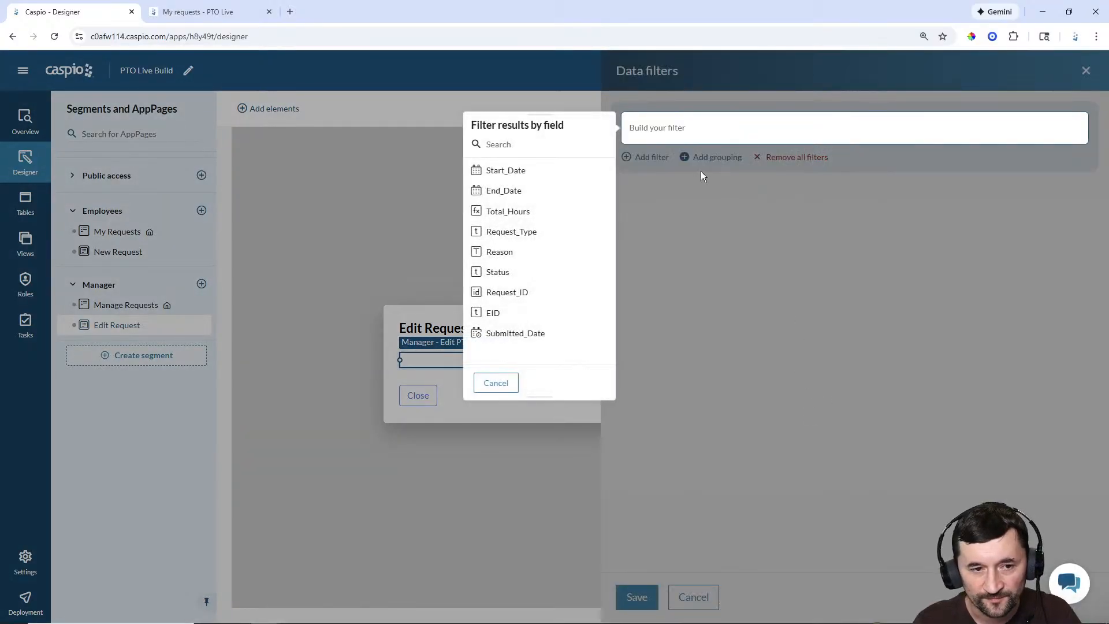
click(519, 296)
click(506, 152)
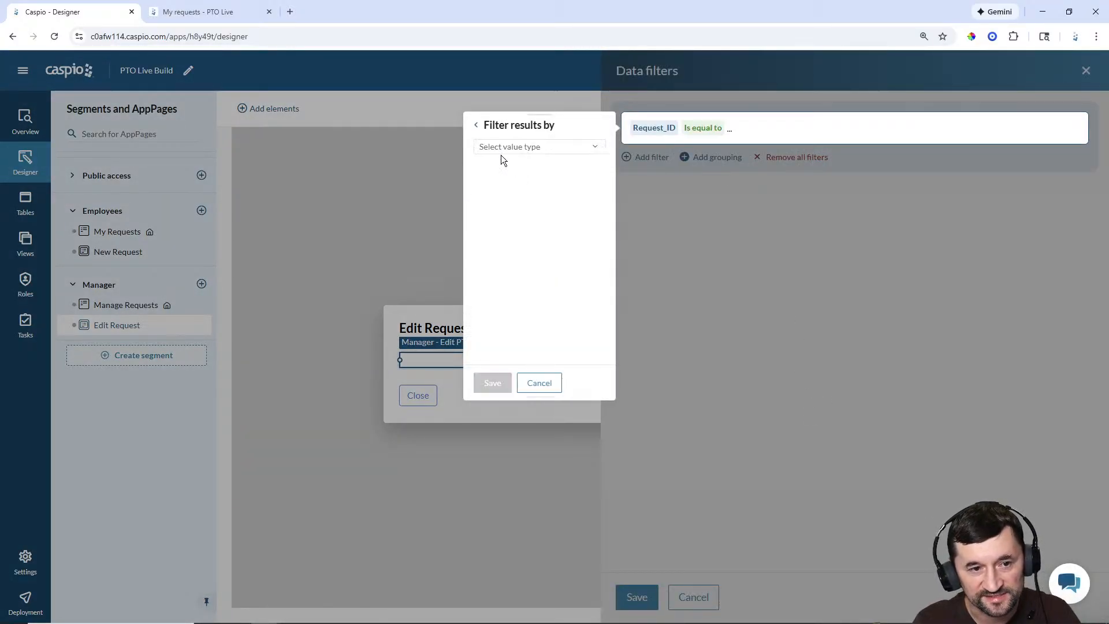
click(507, 151)
click(512, 176)
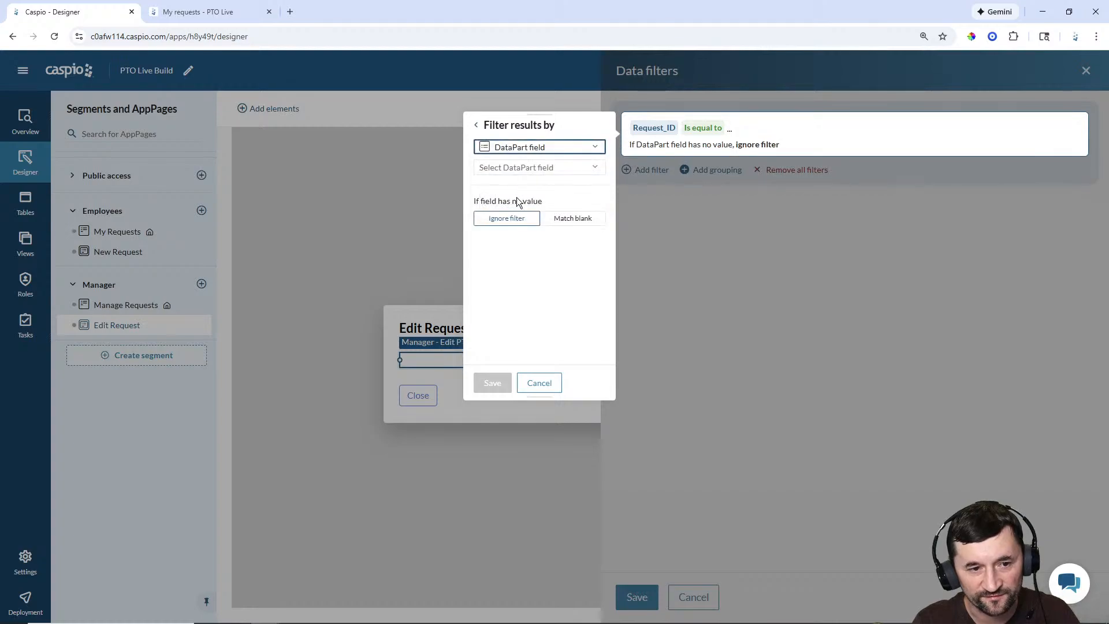
click(526, 173)
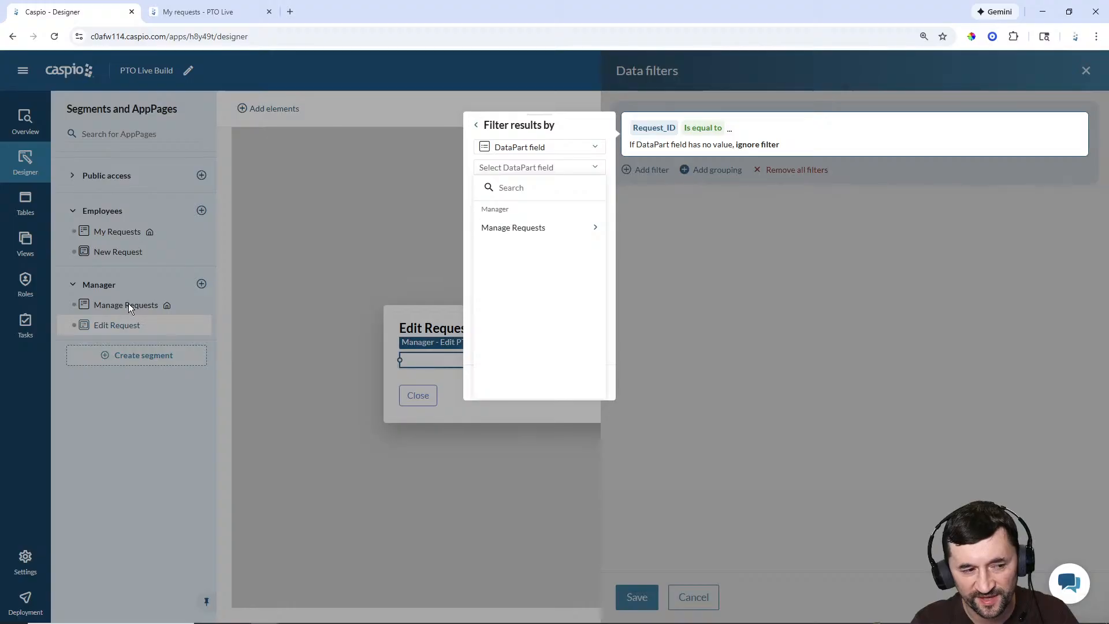
click(504, 228)
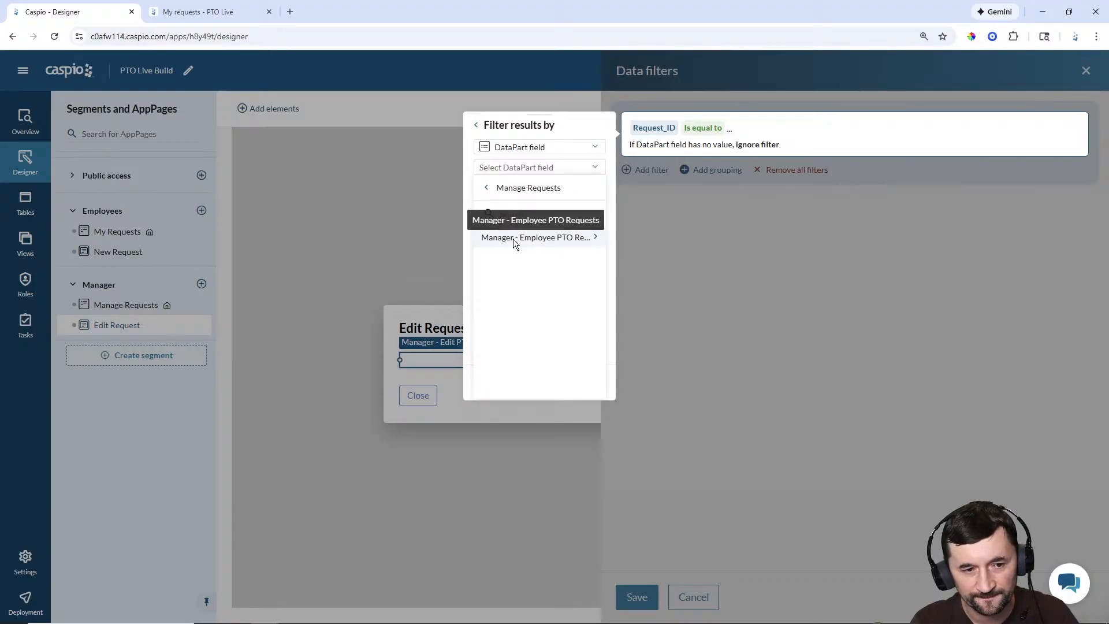
click(513, 238)
click(513, 236)
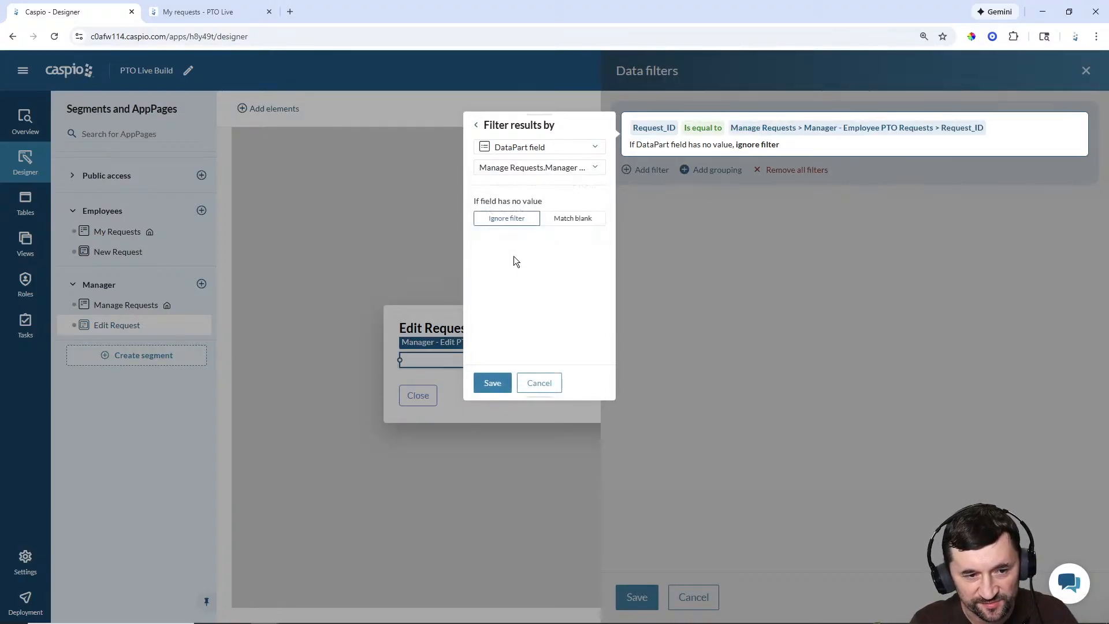
click(494, 383)
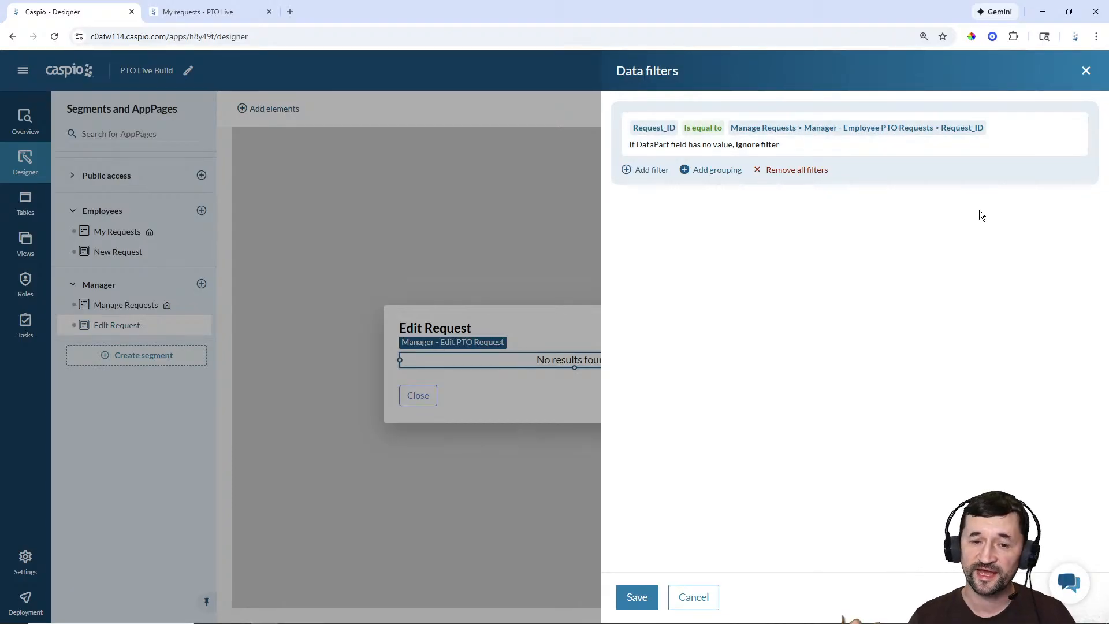
click(637, 597)
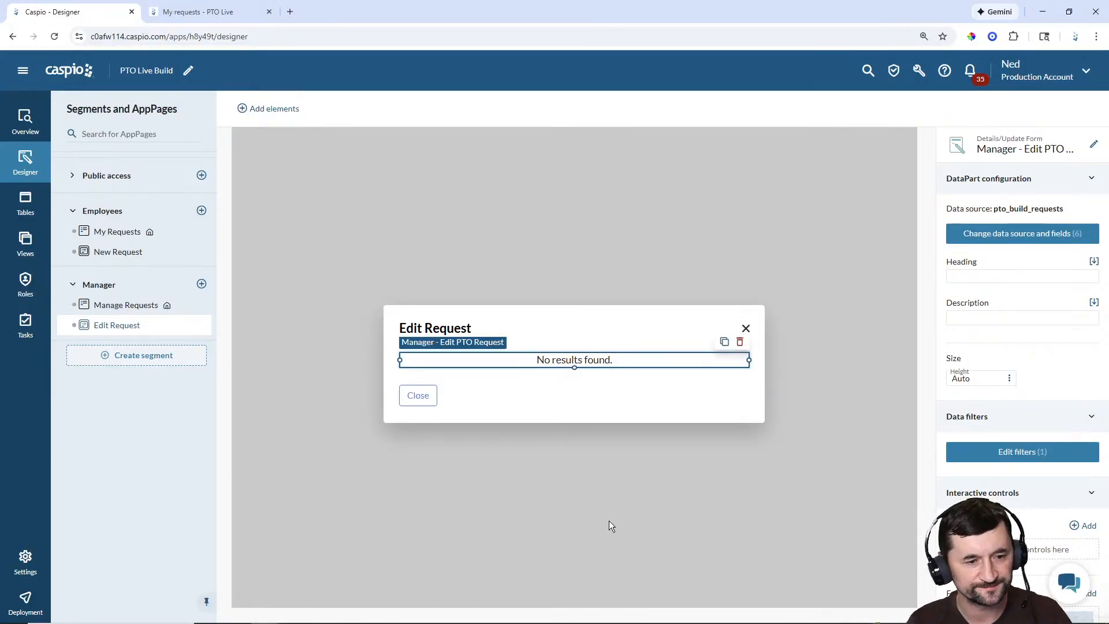
Step: Add an 'Edit' record control to the Results report that opens the Edit Request AppPage
click(125, 307)
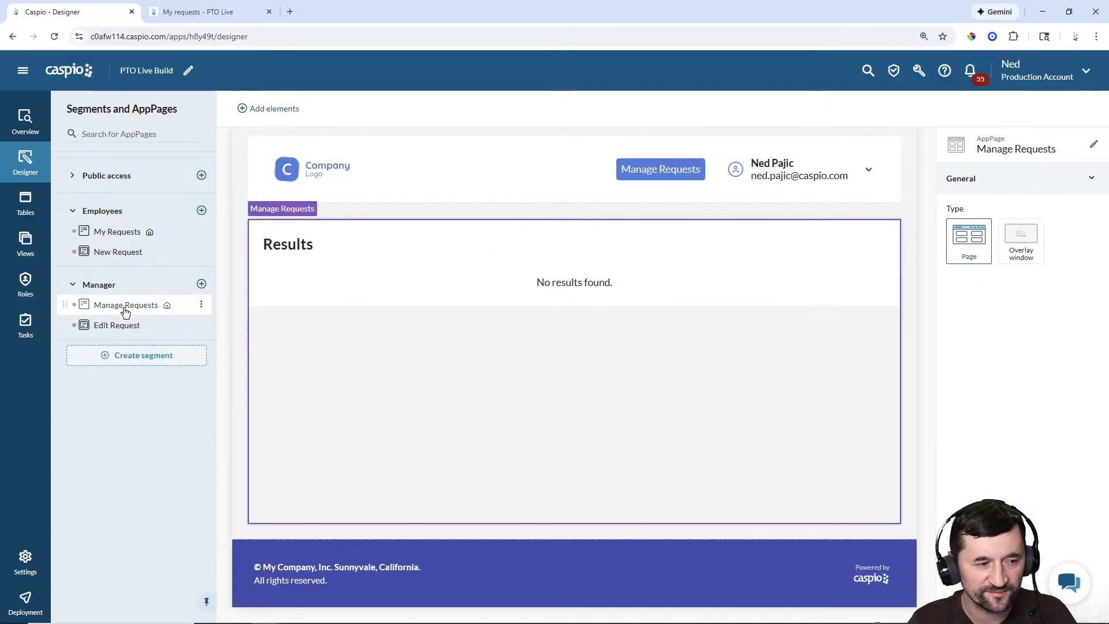
click(483, 300)
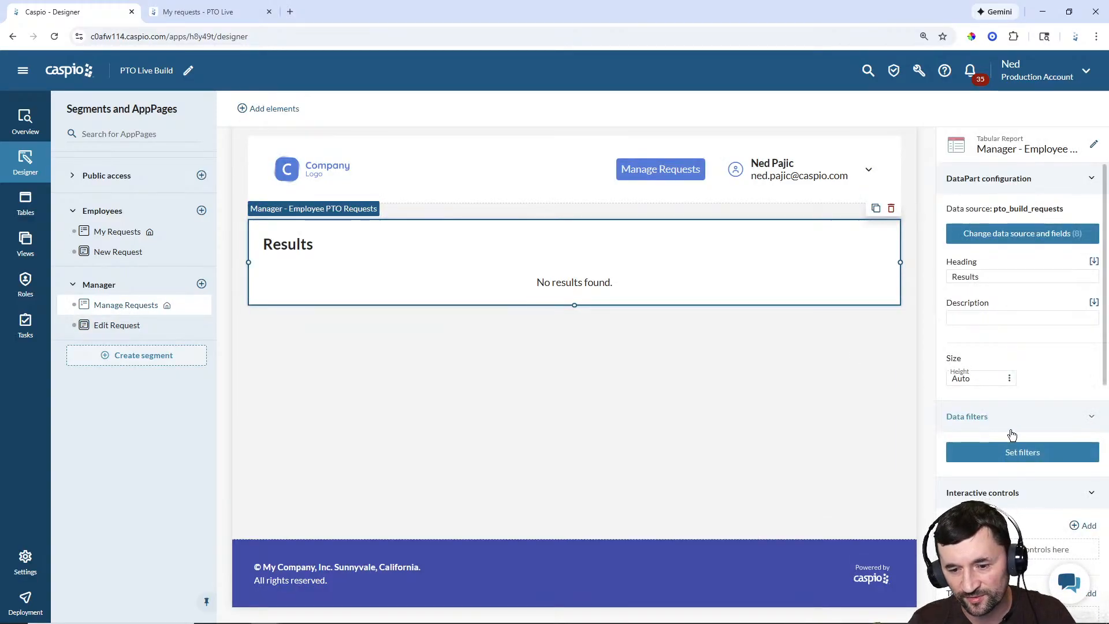
scroll(1017, 416, down, 4)
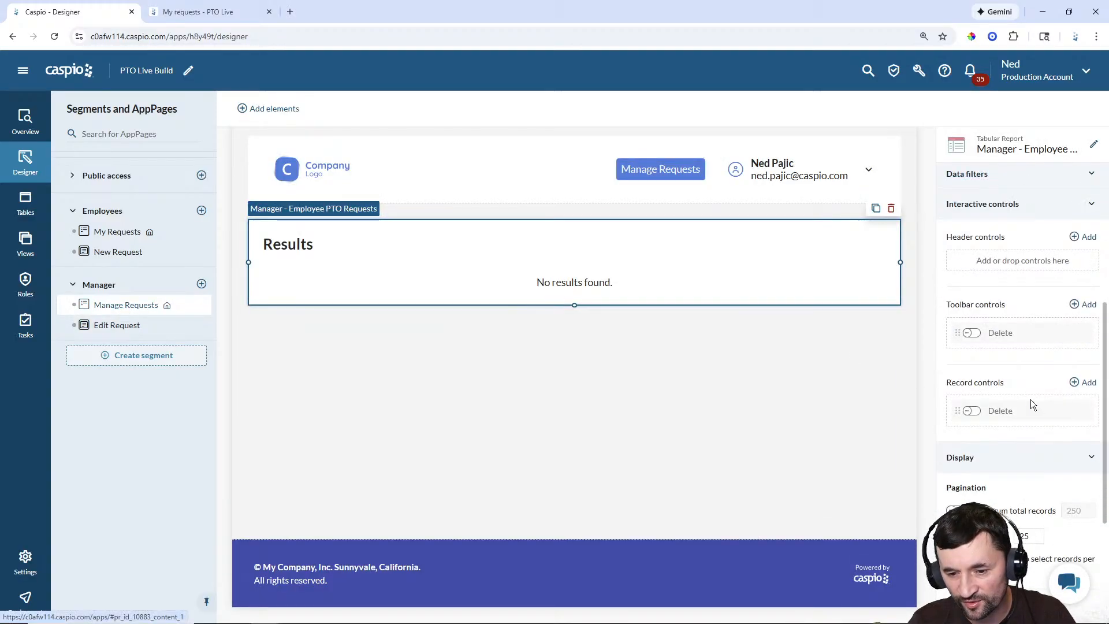
click(1088, 384)
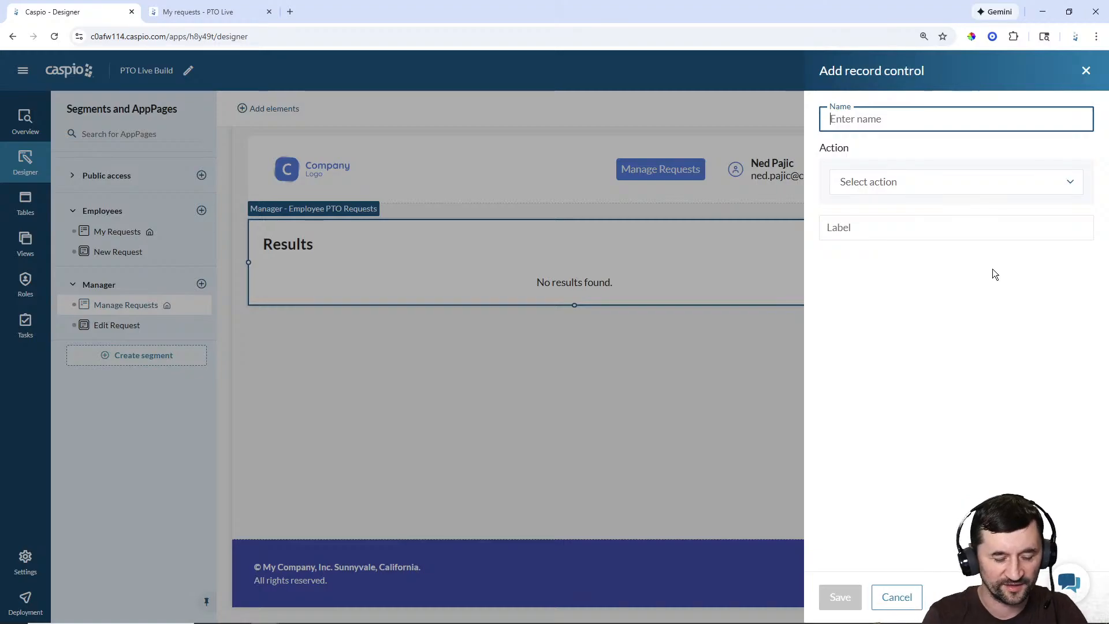
text(Edit)
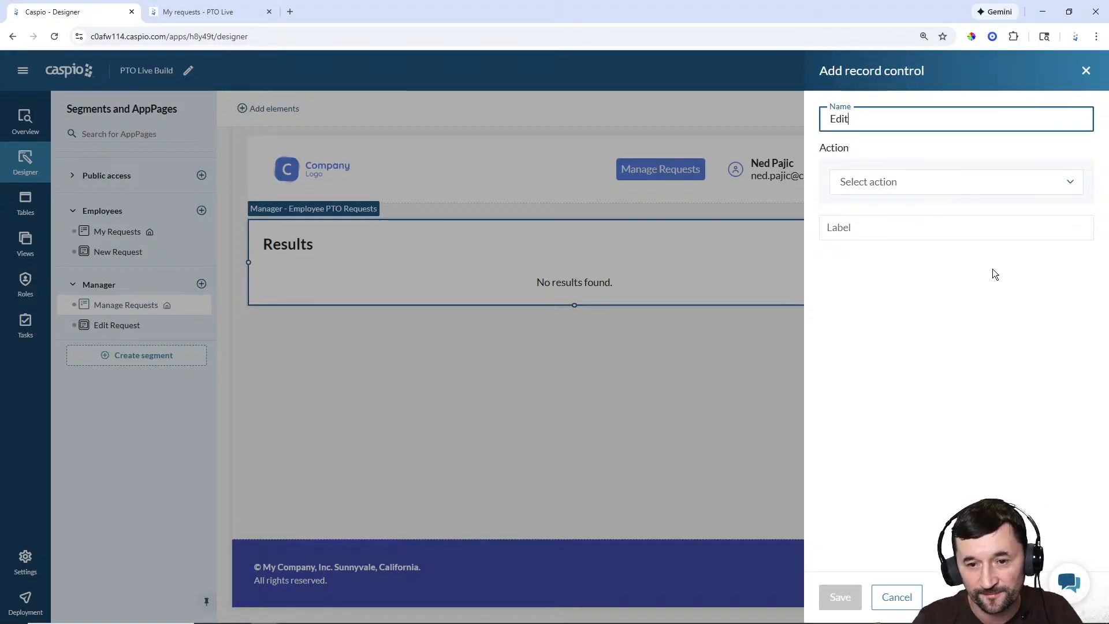
click(886, 181)
click(892, 207)
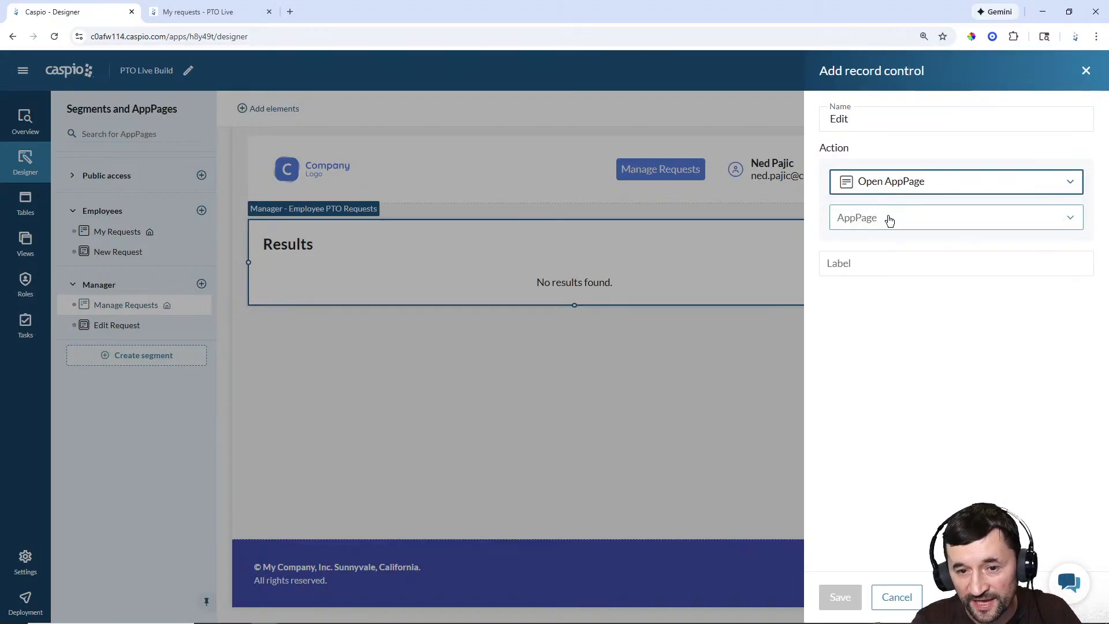
click(889, 221)
click(862, 295)
click(874, 264)
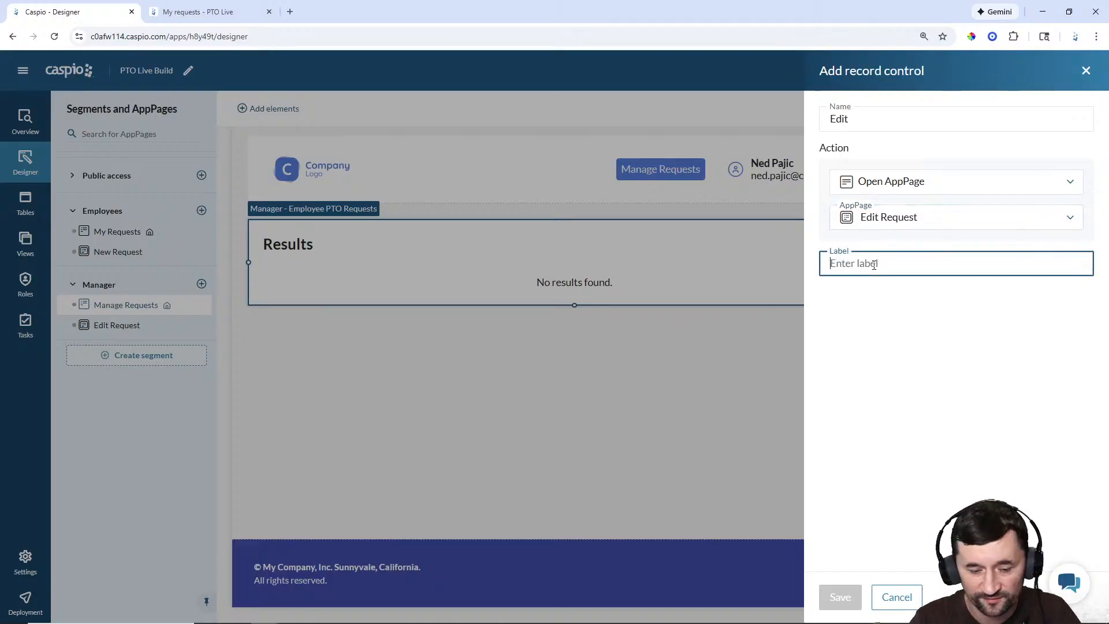
text(Edit)
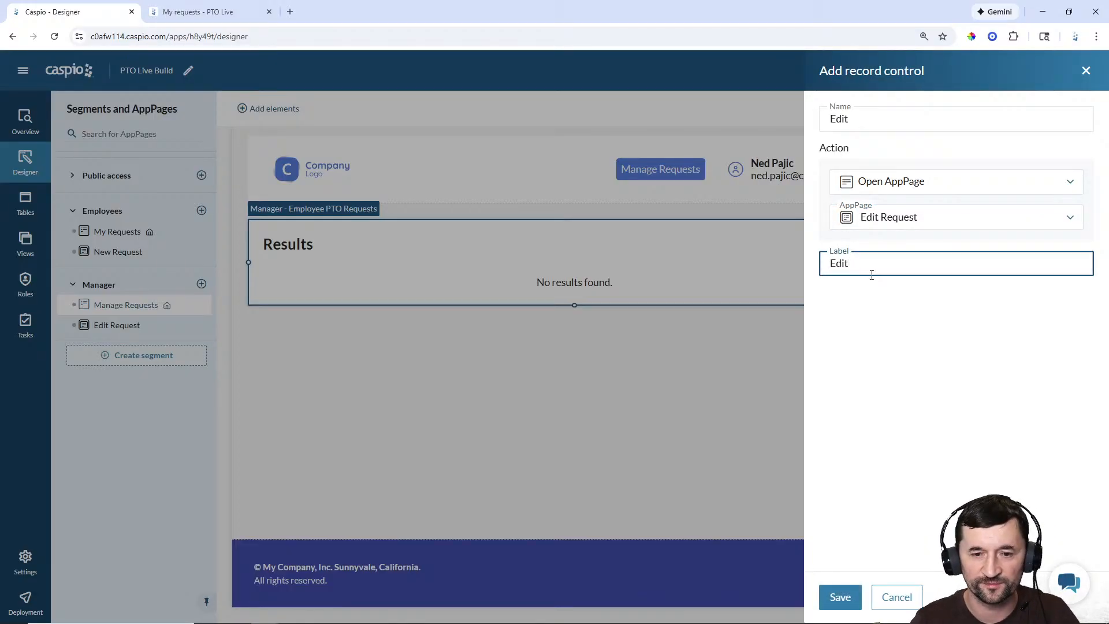
click(840, 597)
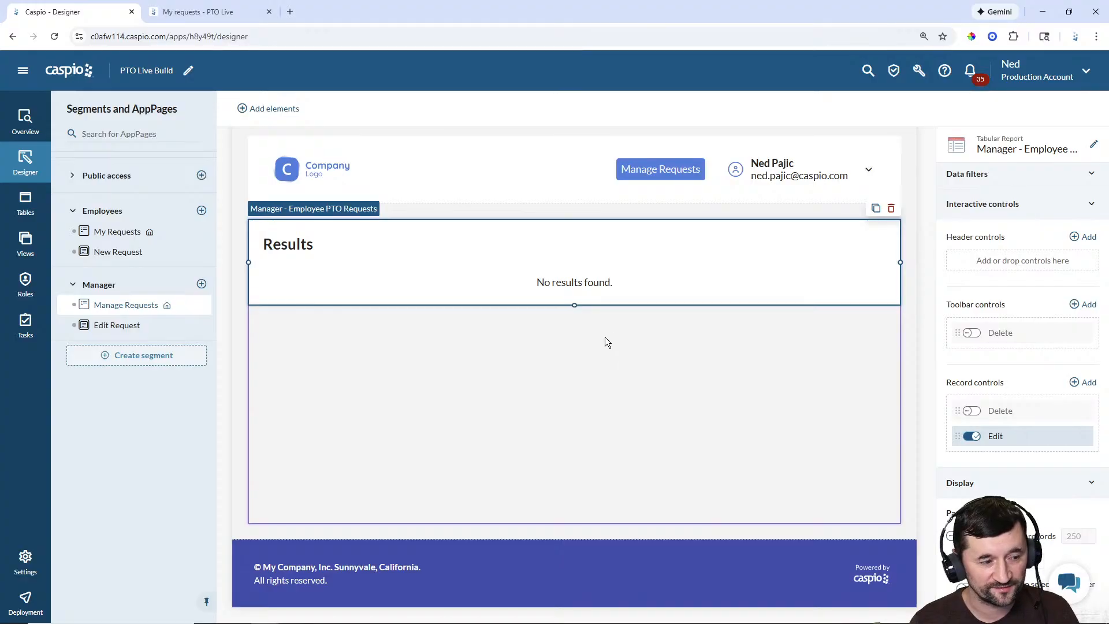
Step: Deploy all AppPages in the Employees segment from the Deployment page
click(25, 601)
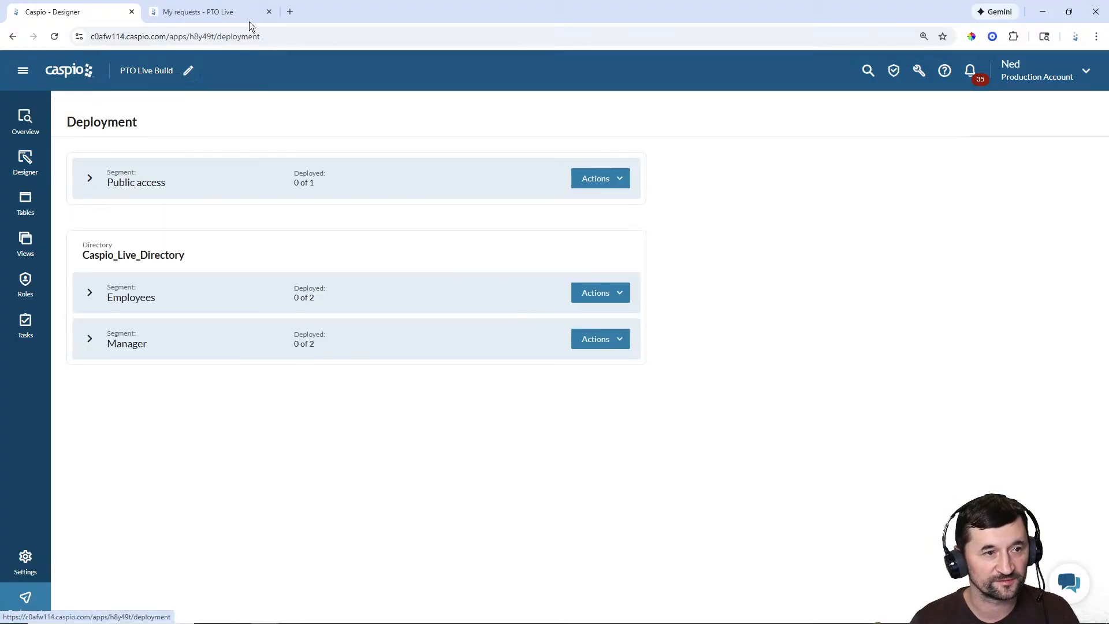
click(268, 11)
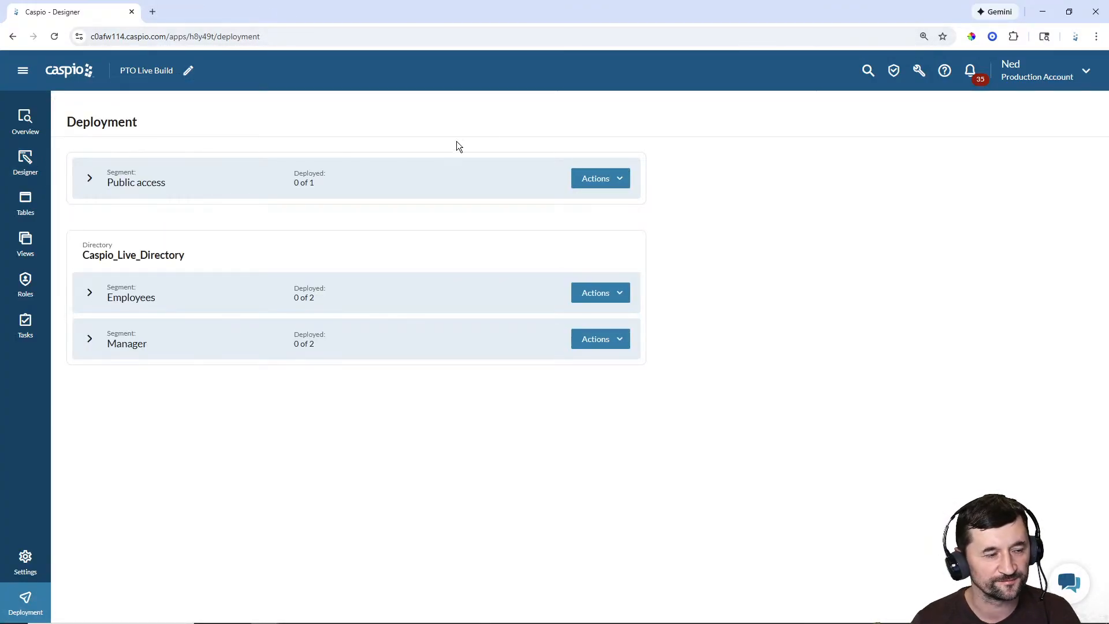
click(90, 293)
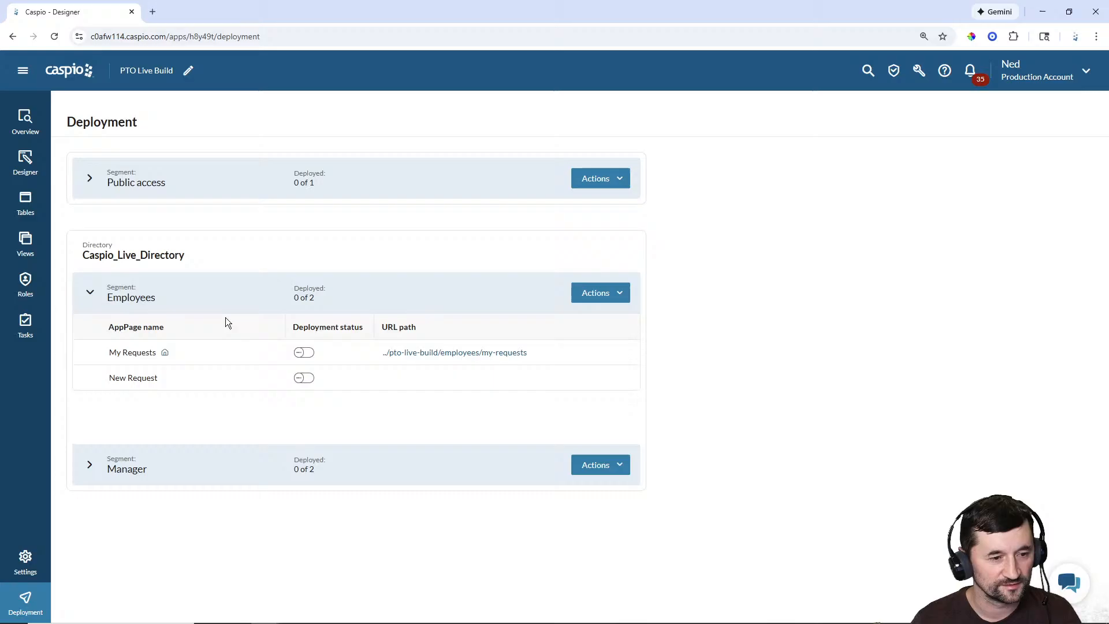
click(607, 293)
click(583, 317)
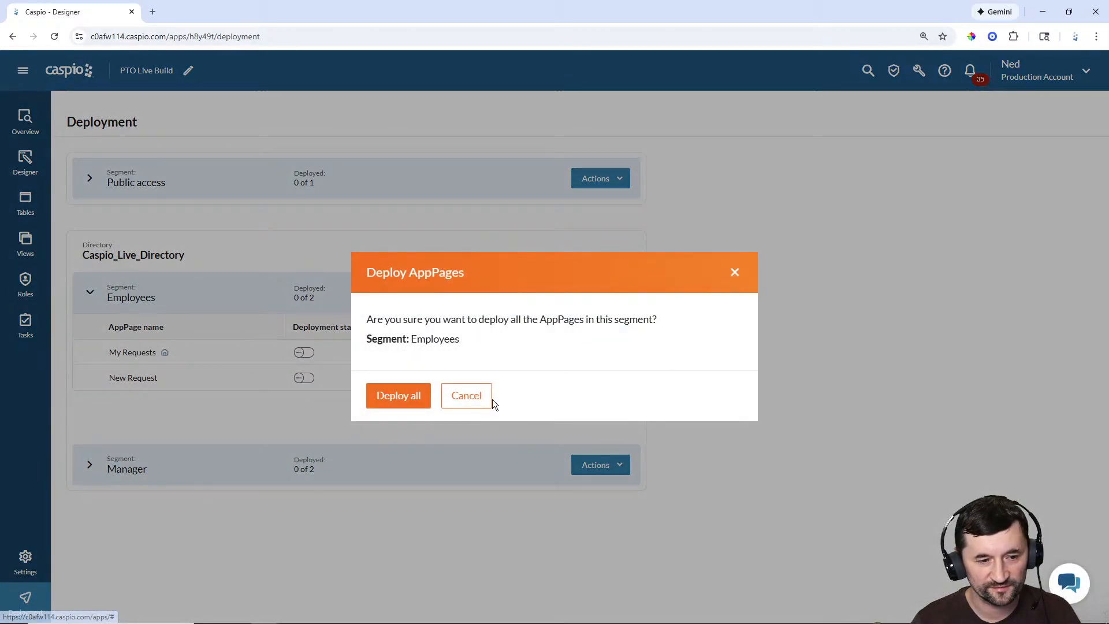
click(400, 397)
Step: Deploy all Manager segment AppPages and close the older live app window
click(89, 465)
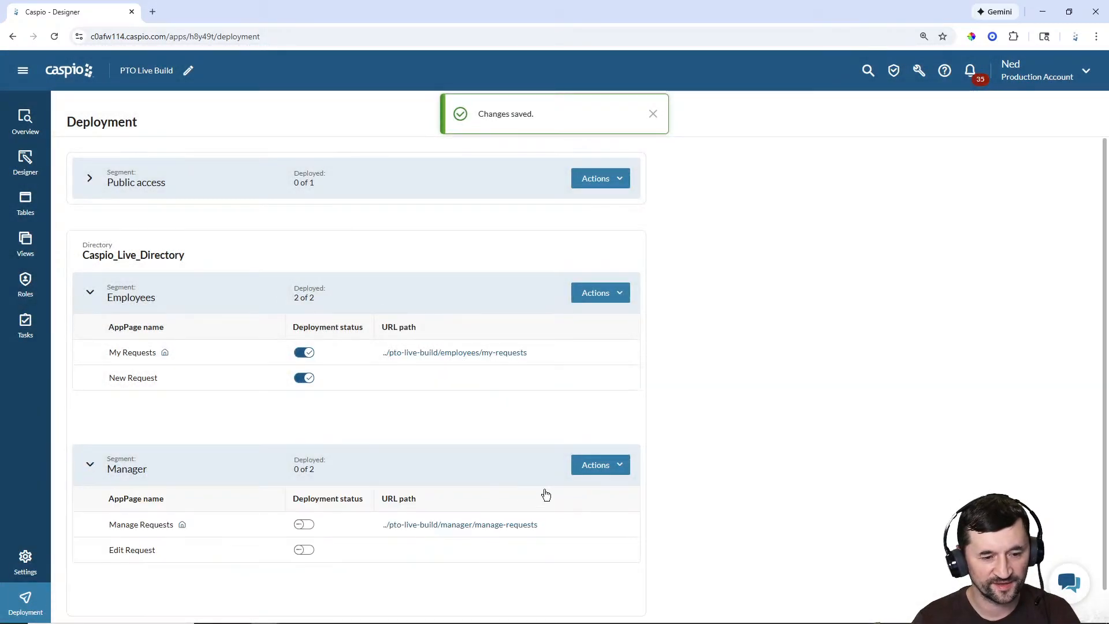
click(601, 467)
click(586, 488)
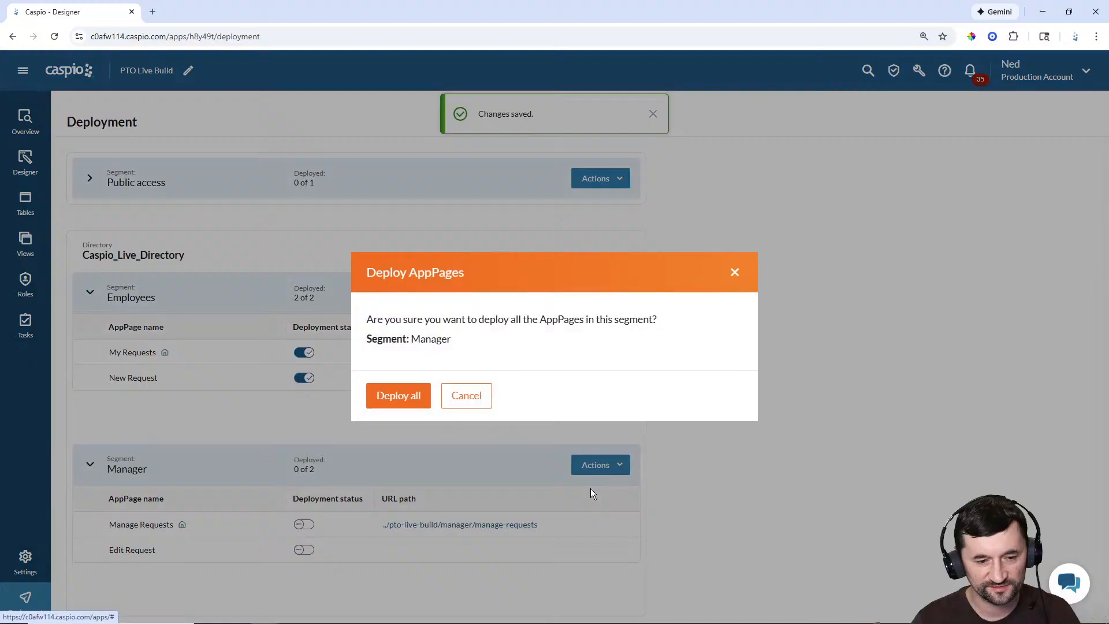
click(421, 397)
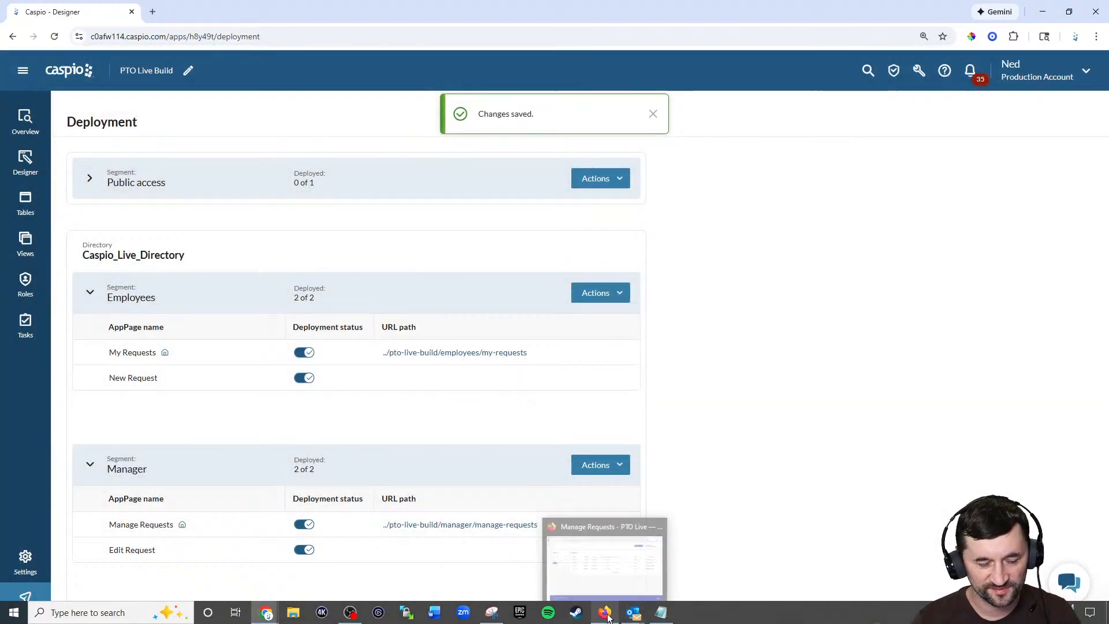
click(608, 618)
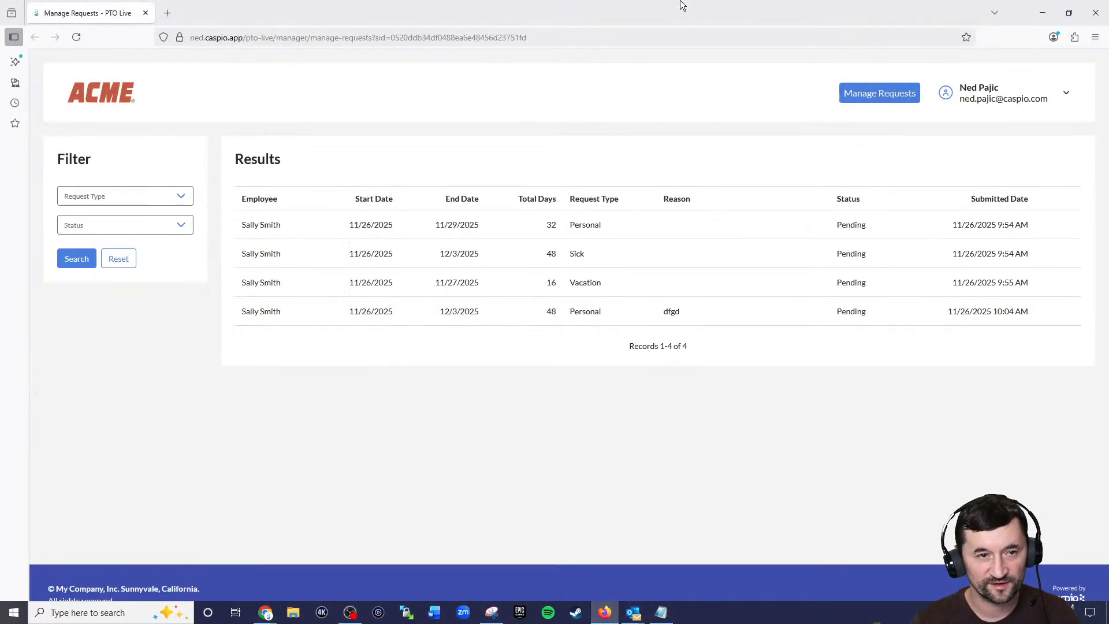
click(1096, 14)
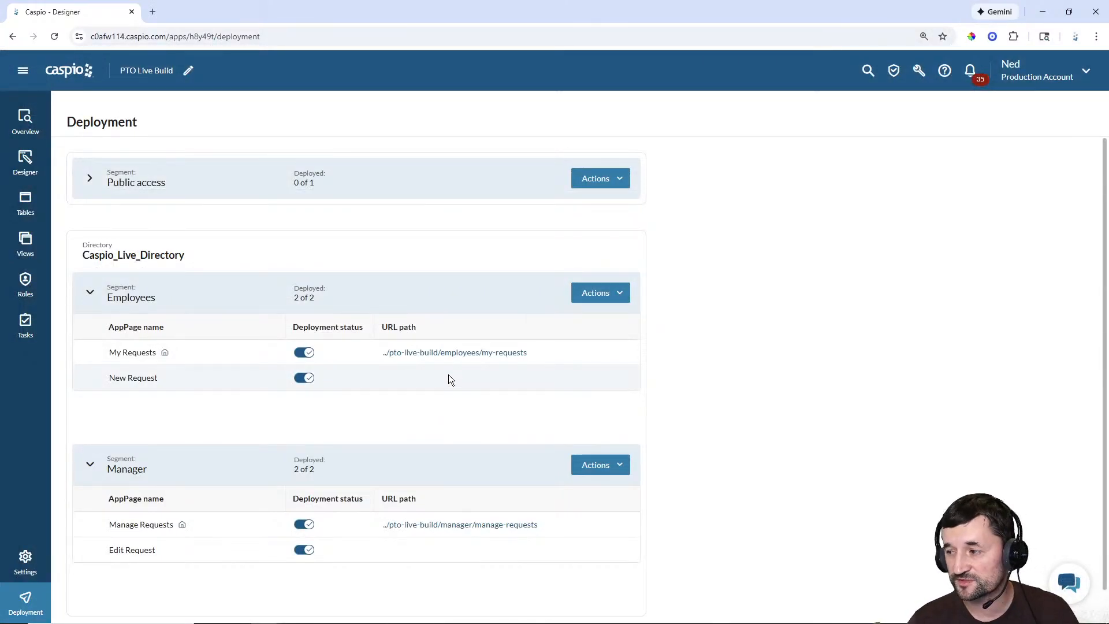
Step: Open the live PTO Live Build app's My Requests page and start a New Request
click(450, 354)
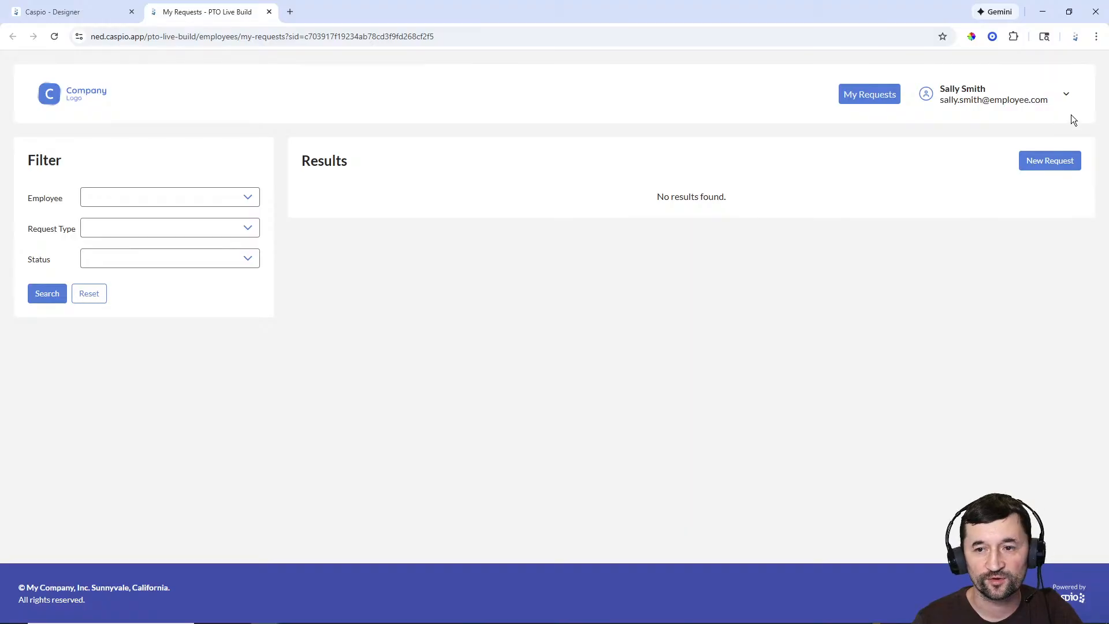
click(1068, 97)
click(1052, 124)
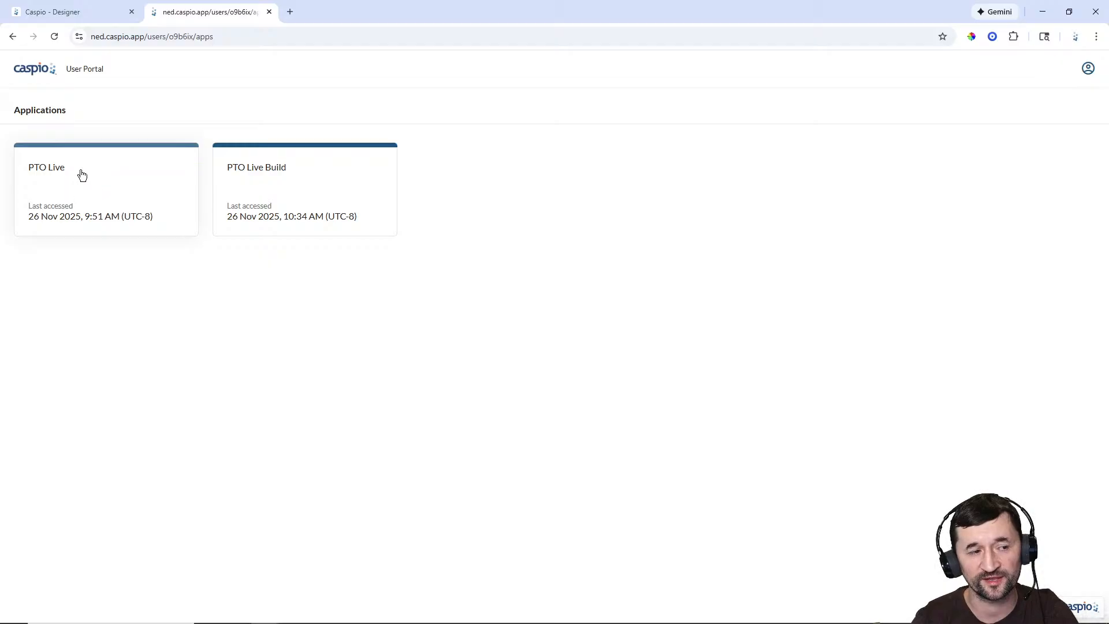
click(291, 185)
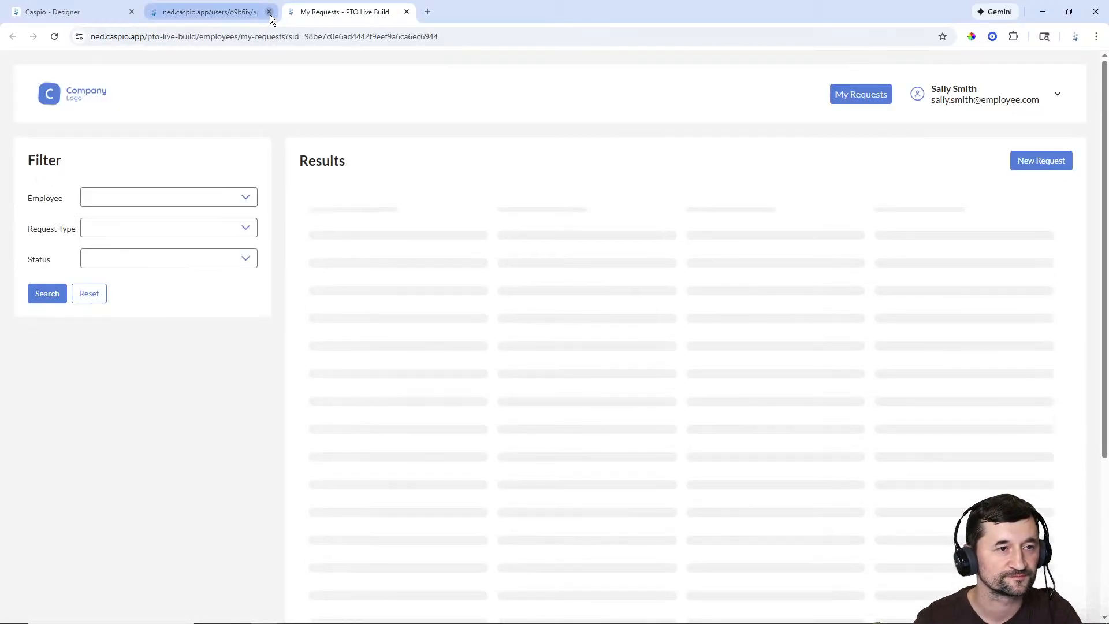
click(269, 12)
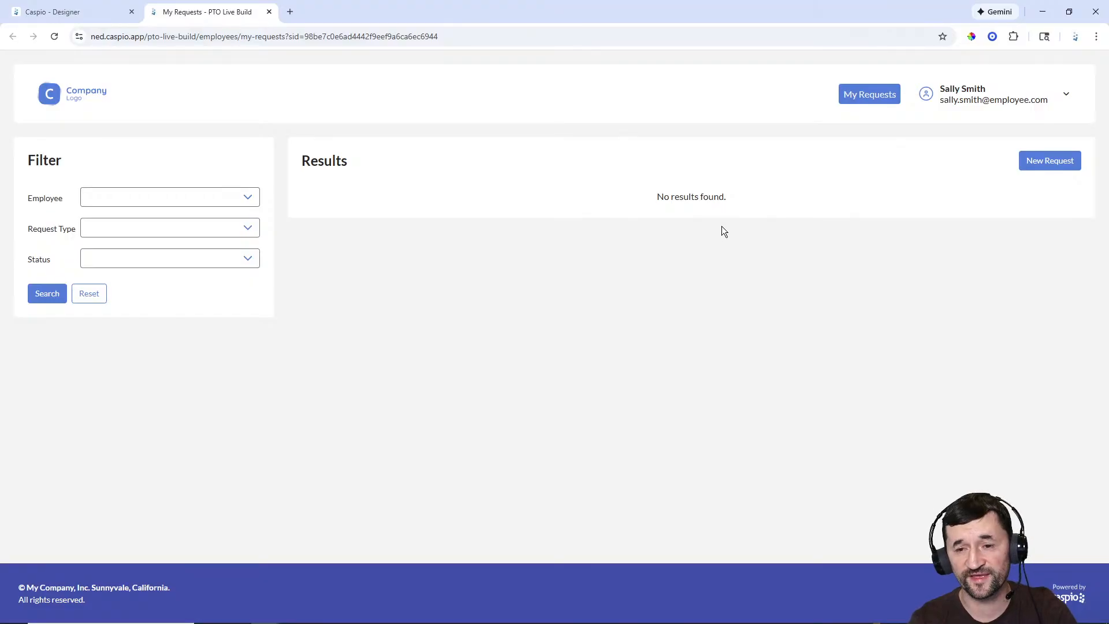
click(1038, 160)
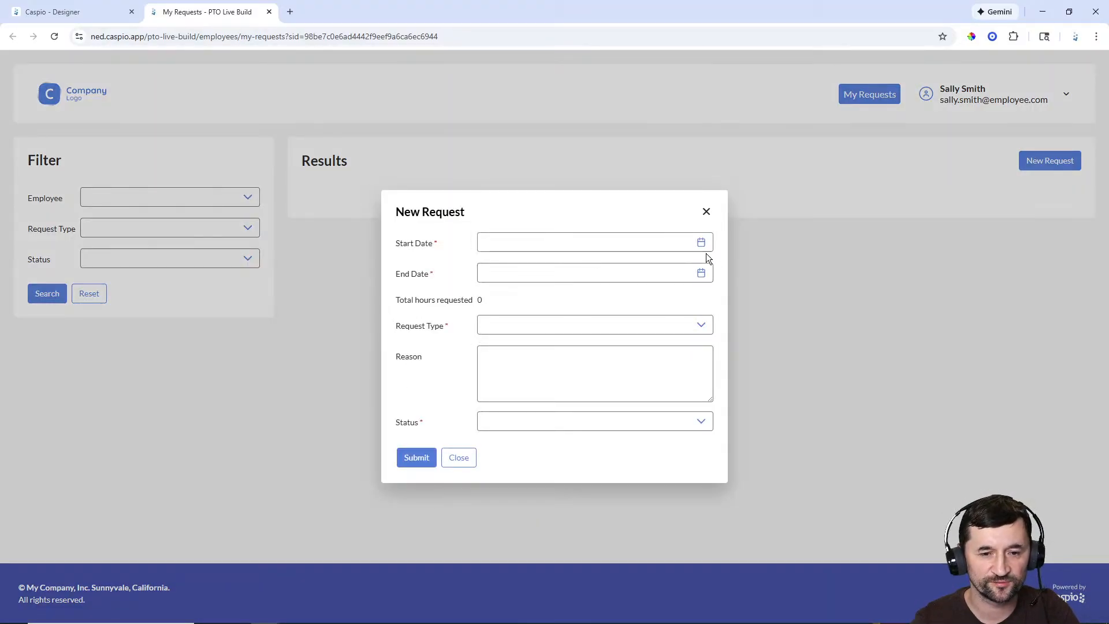
Step: Submit a Sick request for 11/26/2025–11/27/2025 with a reason and Pending status
click(702, 244)
click(601, 463)
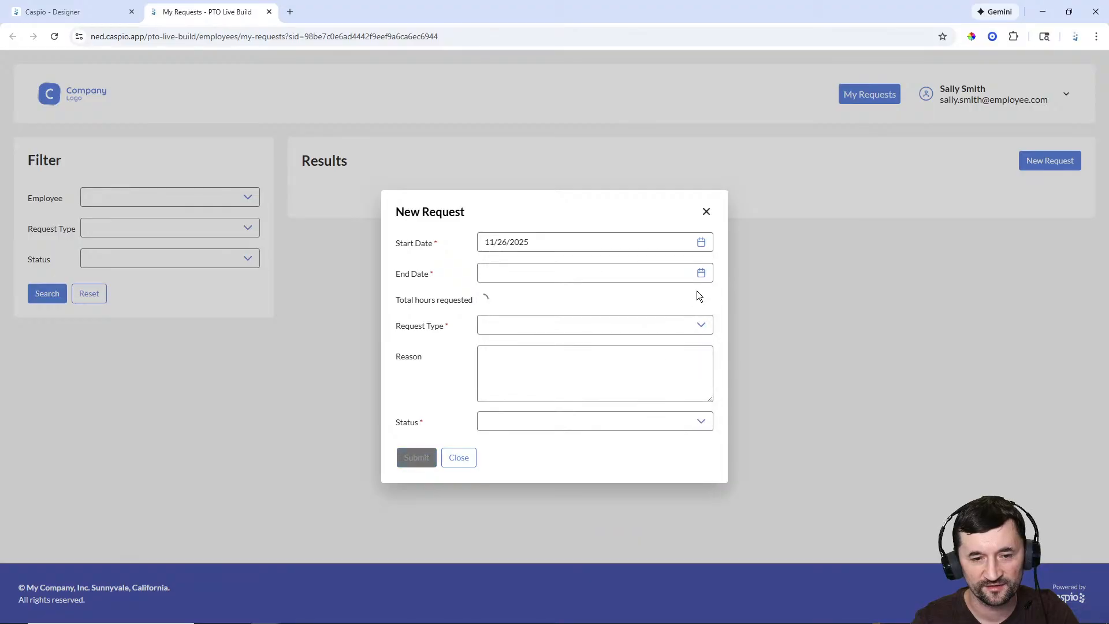
click(702, 273)
click(634, 493)
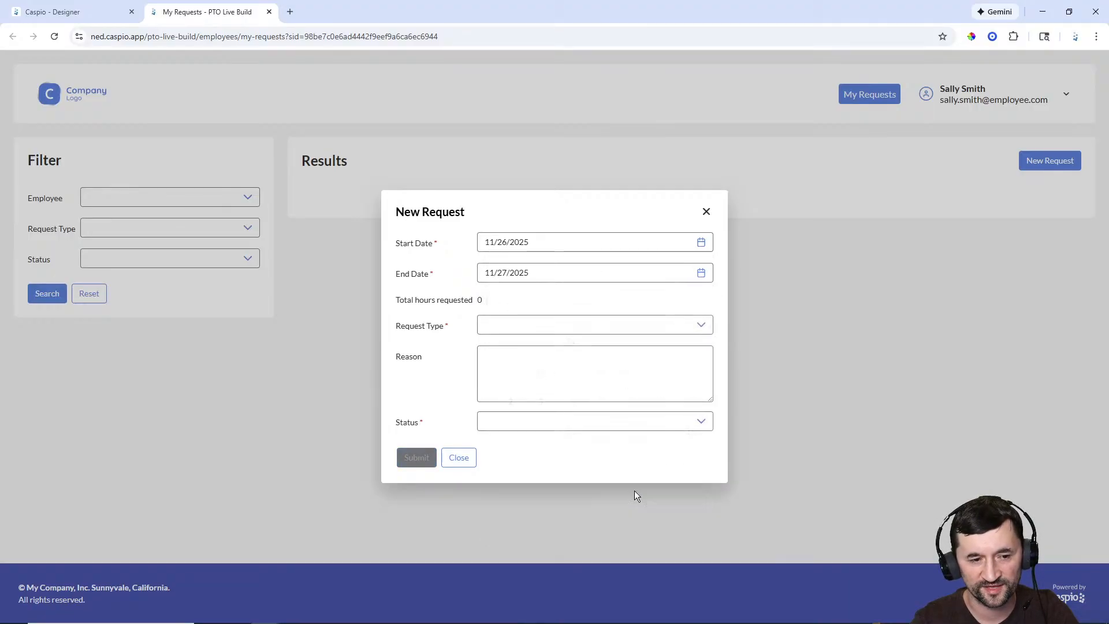
click(693, 329)
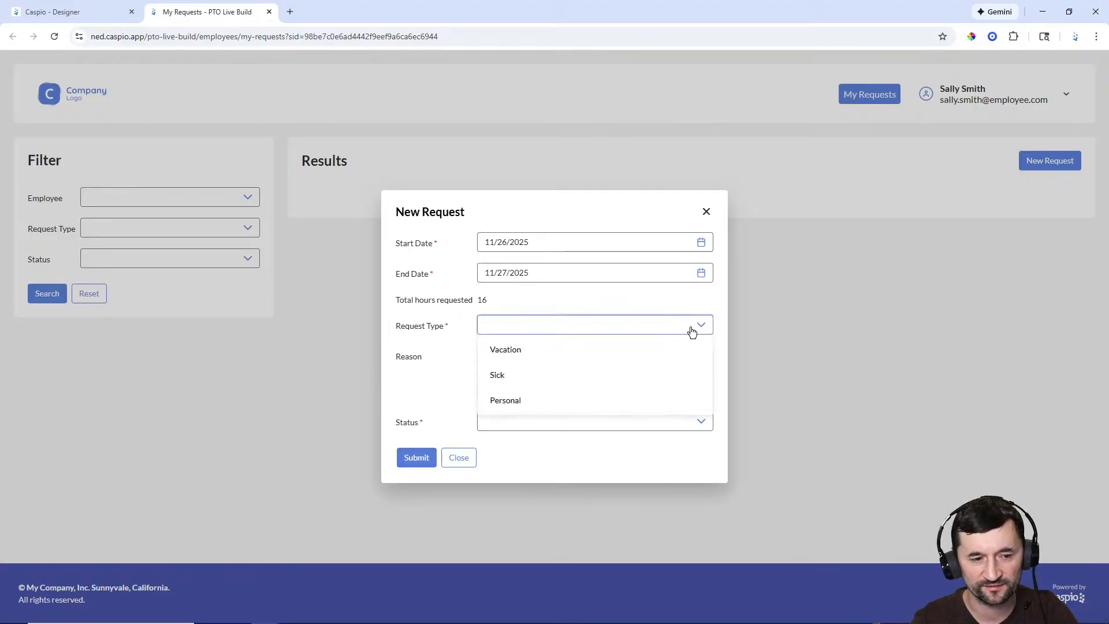
click(543, 382)
click(534, 376)
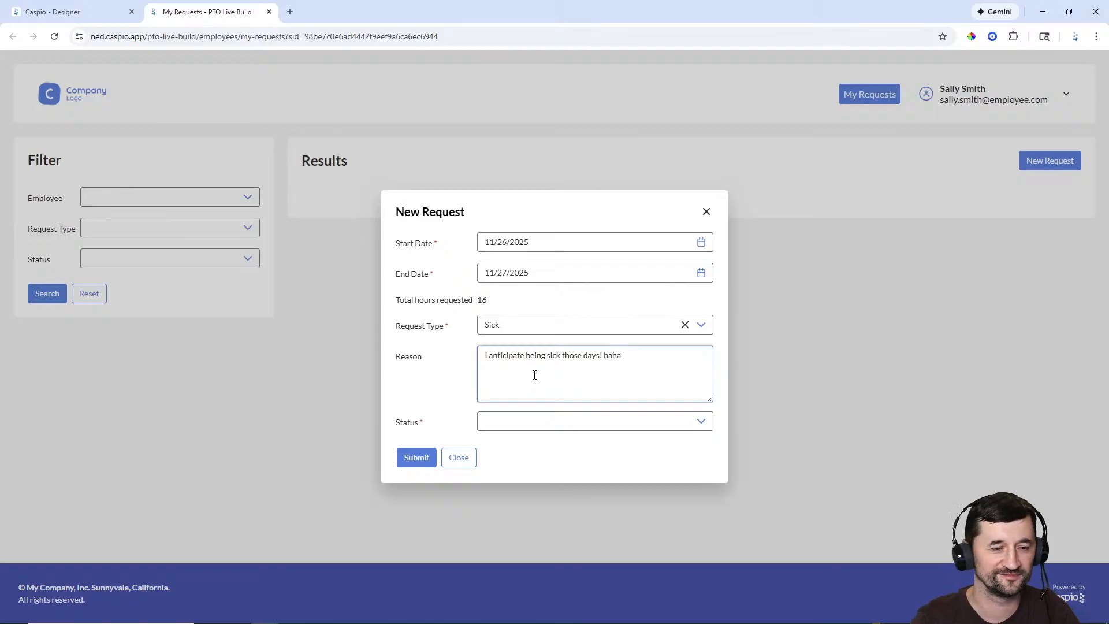
click(629, 423)
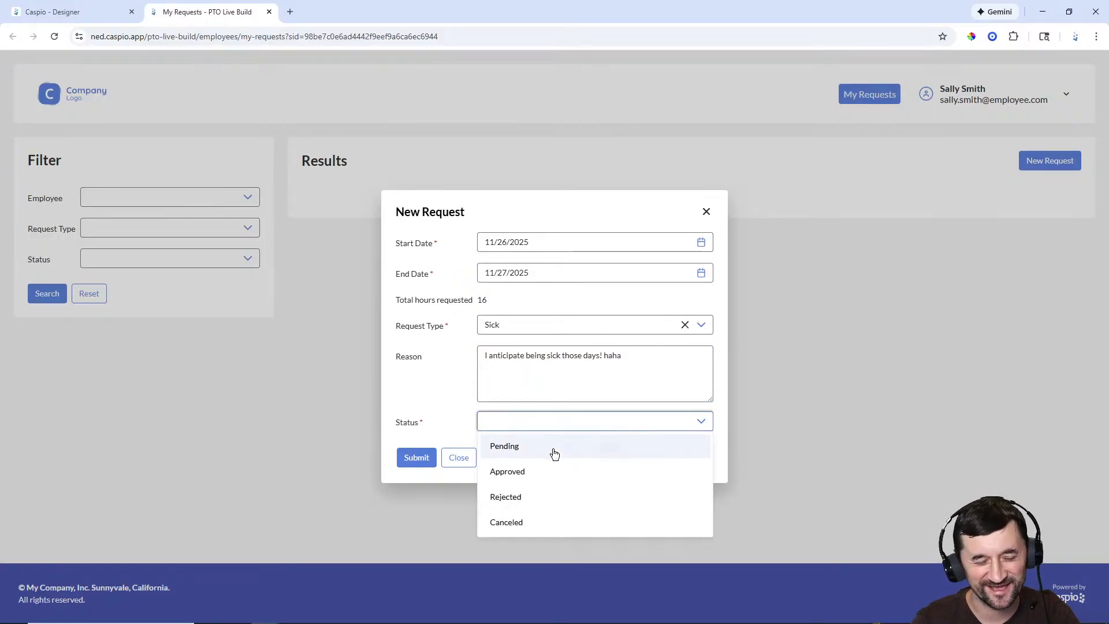
click(522, 453)
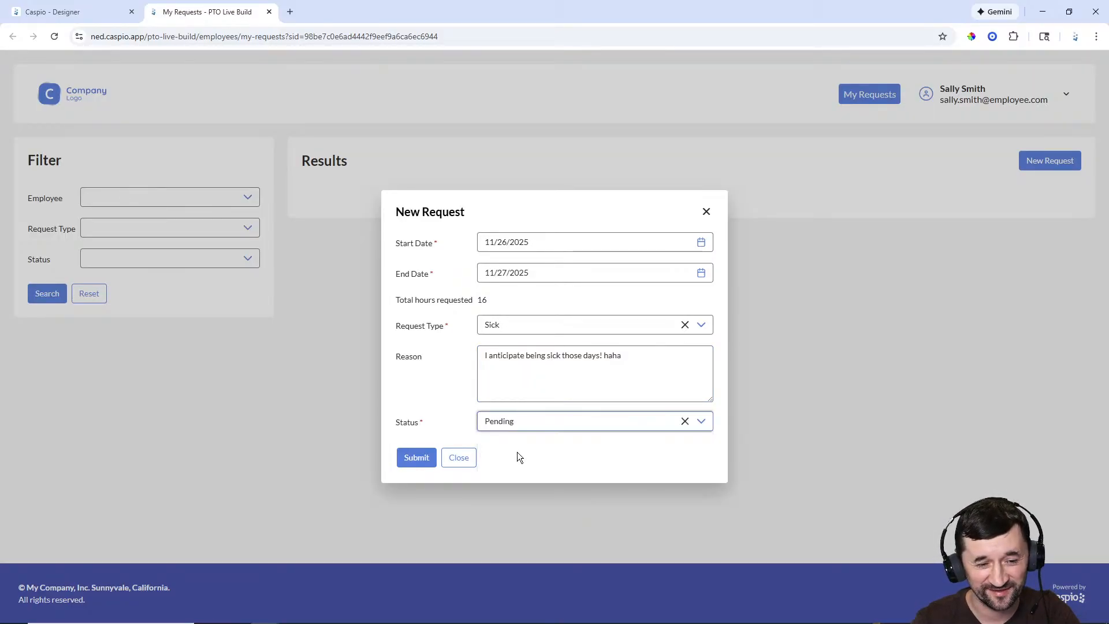
click(414, 462)
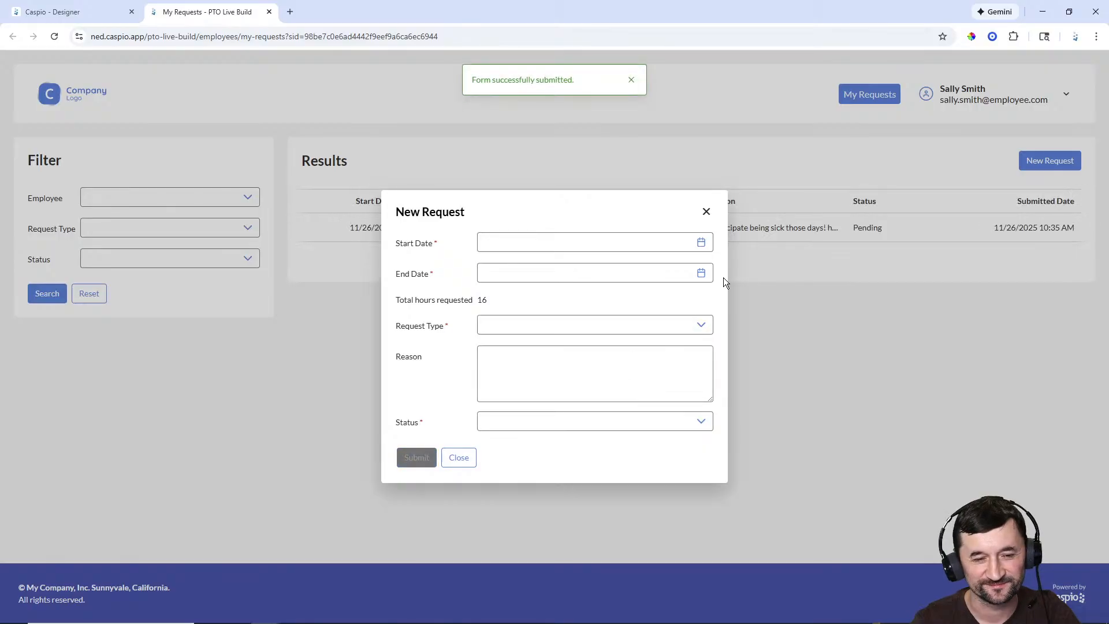
click(705, 212)
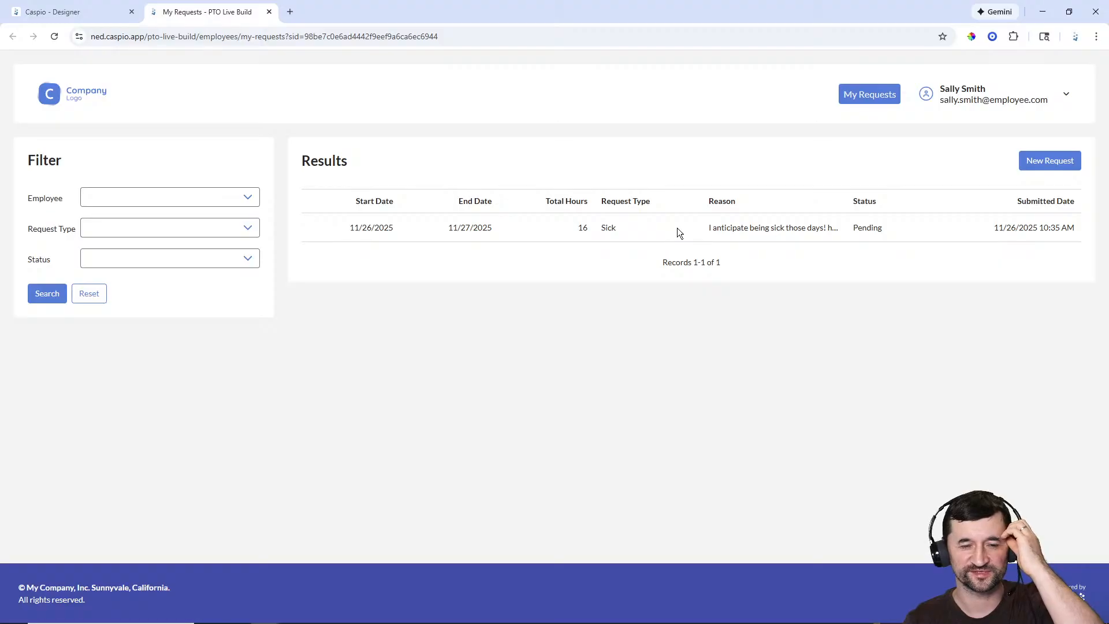
Step: Check which Status choices a new request form offers employees, then close it unsubmitted
click(1035, 169)
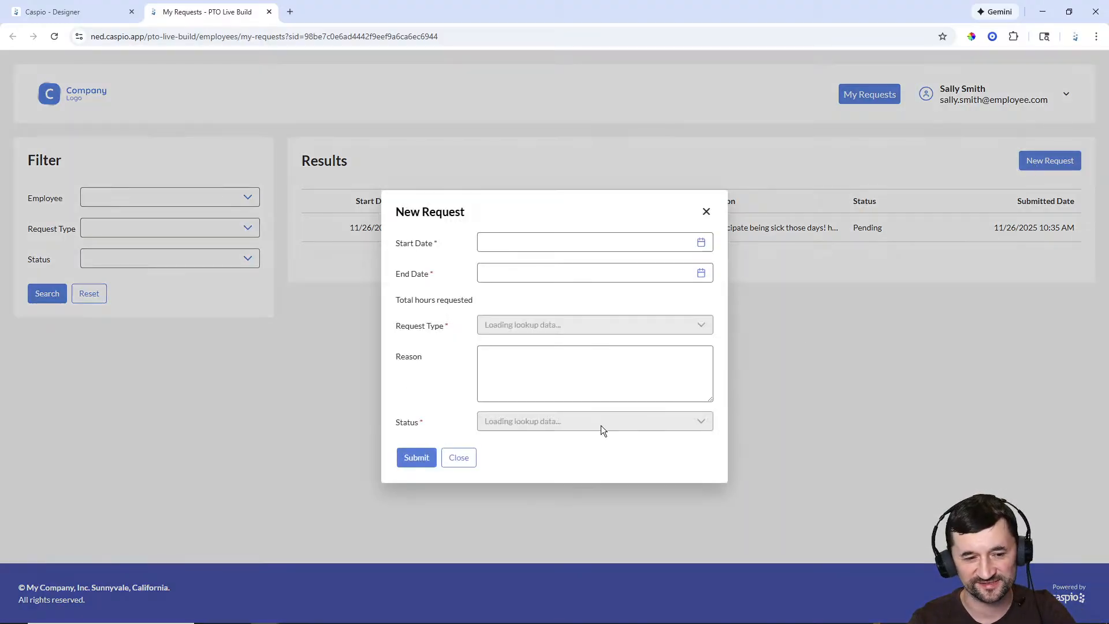
click(527, 424)
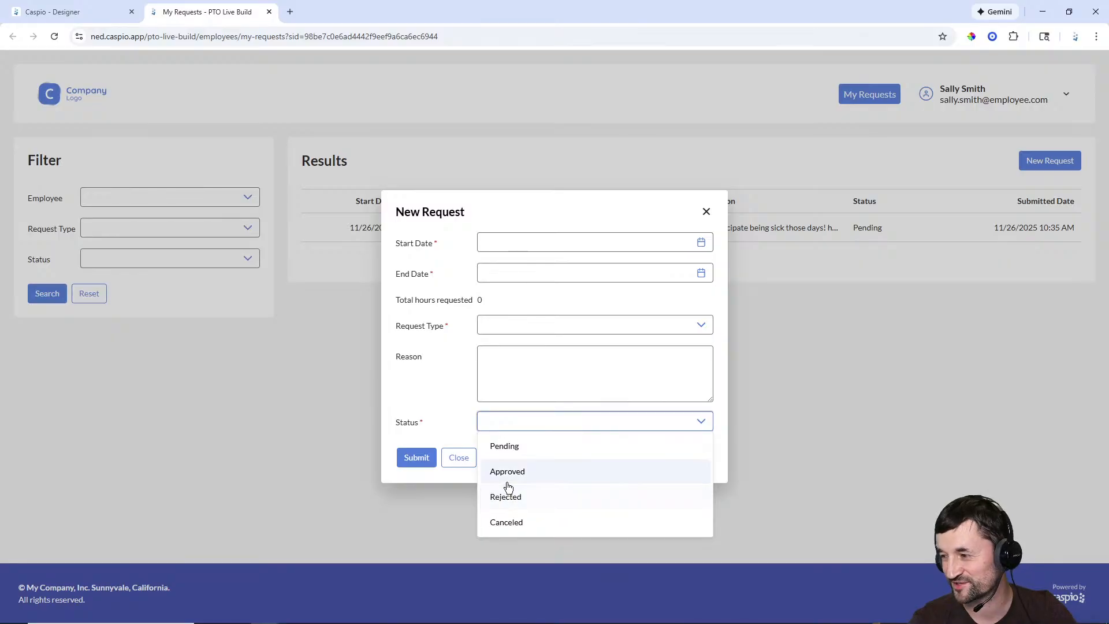
click(706, 212)
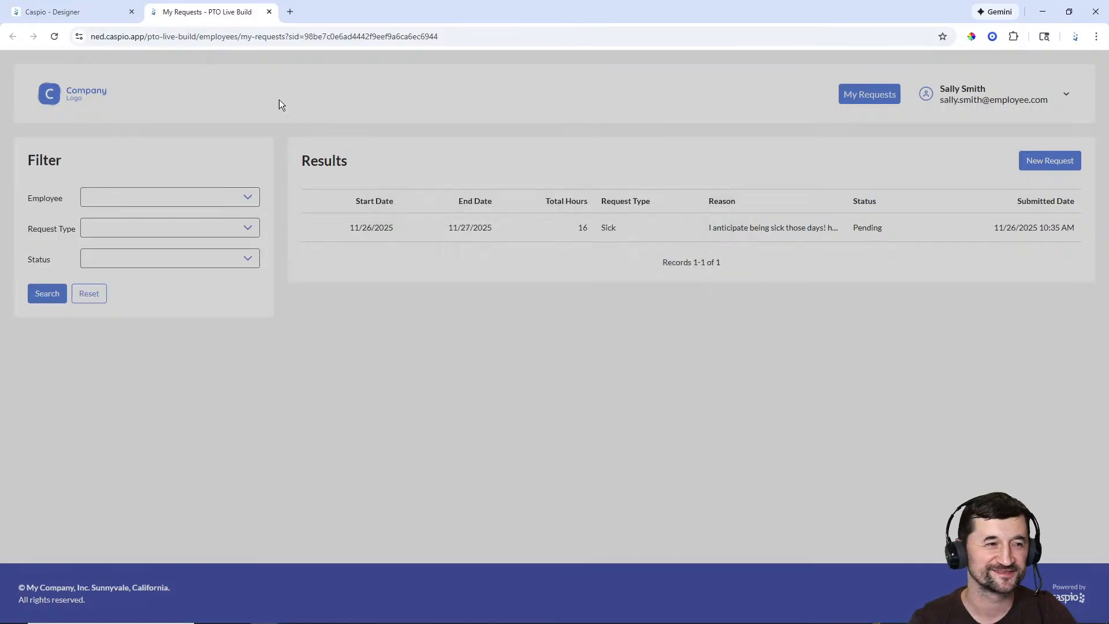
click(85, 12)
Step: Make the New Request form's Status field Hidden with default 'Pending', then reload the live page
click(25, 164)
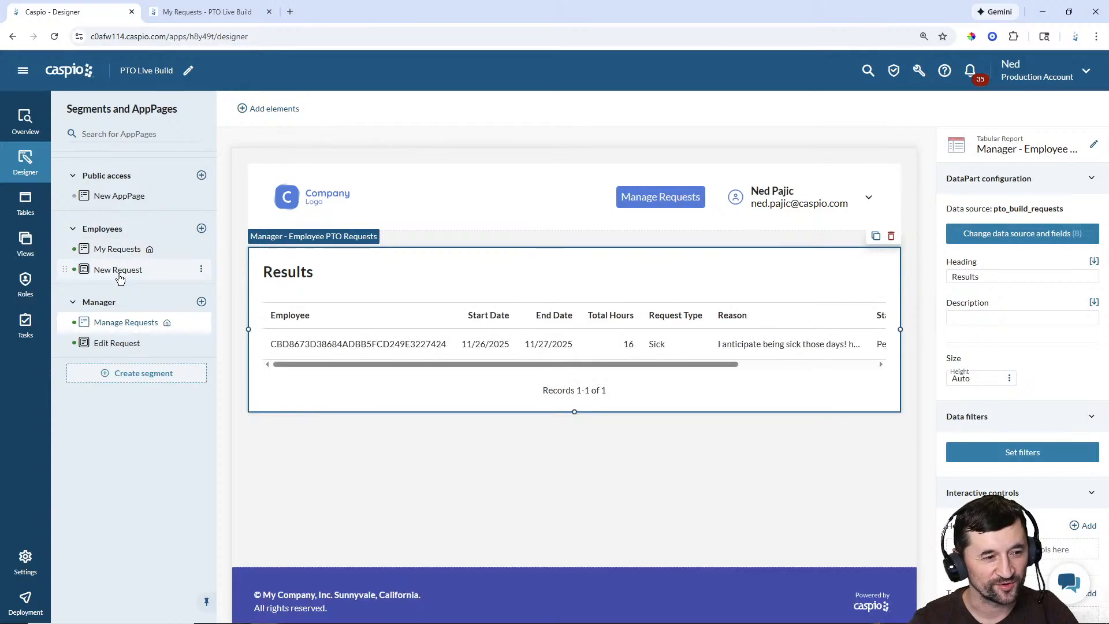
click(135, 270)
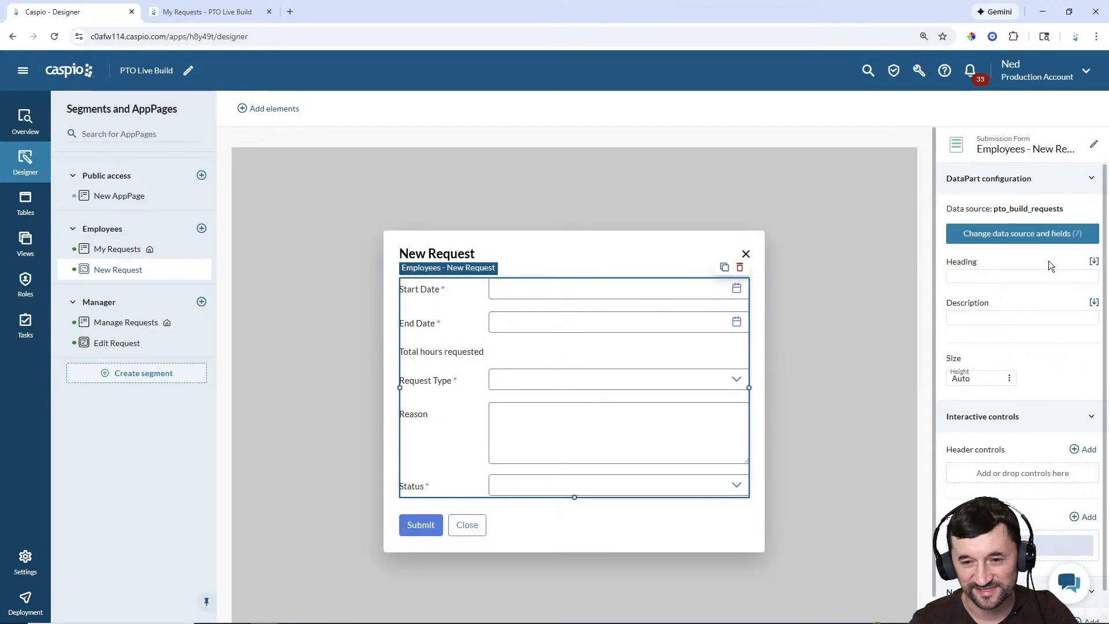
click(1029, 232)
click(842, 555)
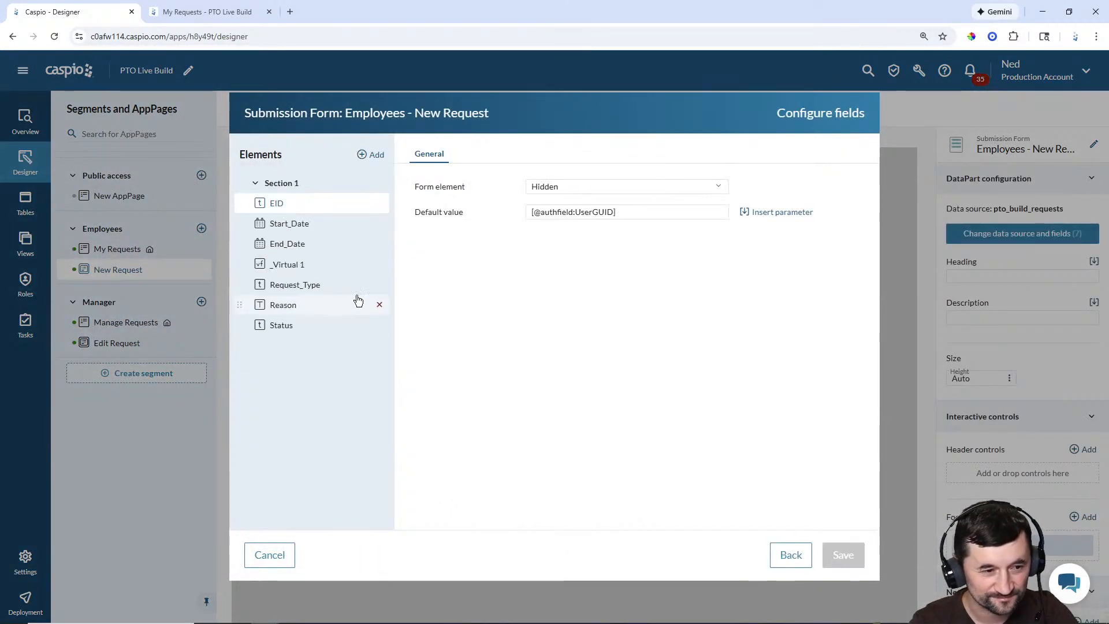
click(305, 325)
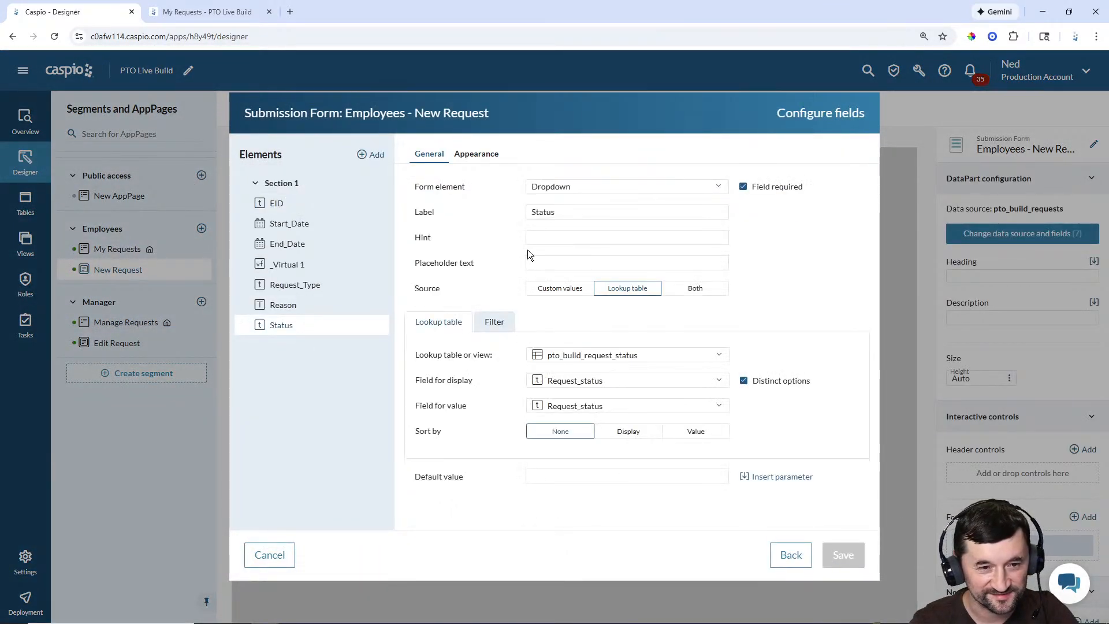
click(598, 187)
click(571, 293)
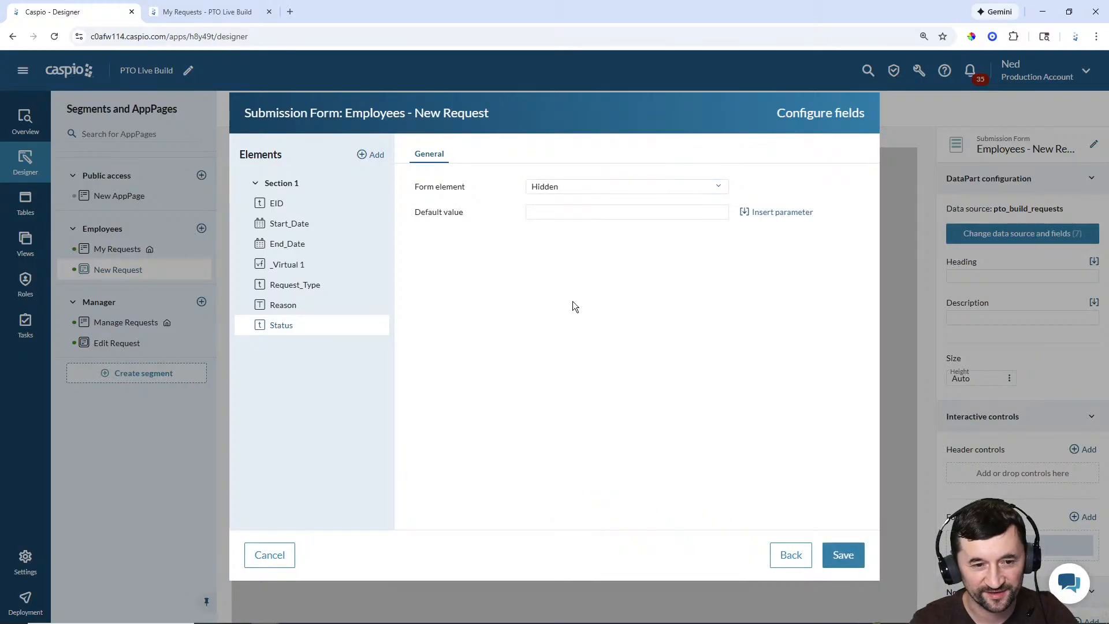
click(563, 213)
text(Pending)
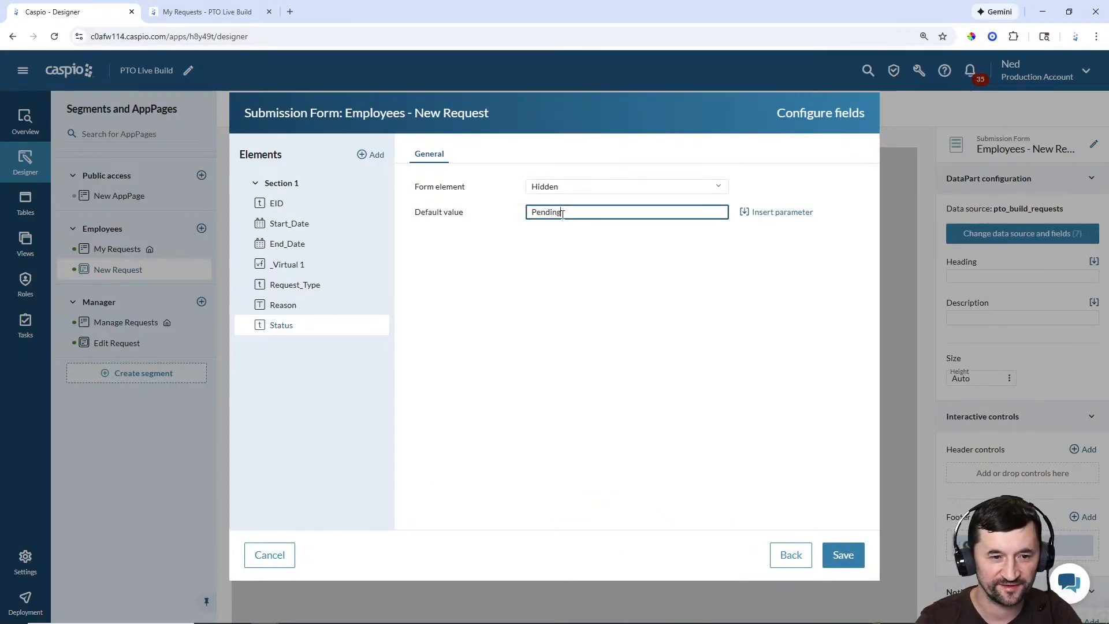
click(842, 555)
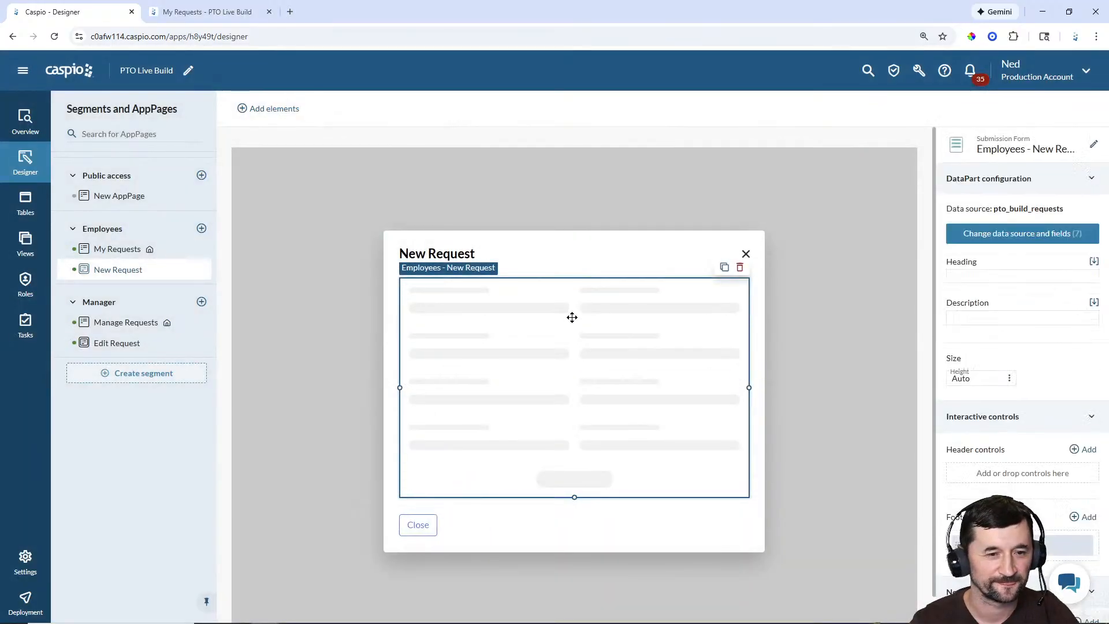
click(155, 12)
click(55, 36)
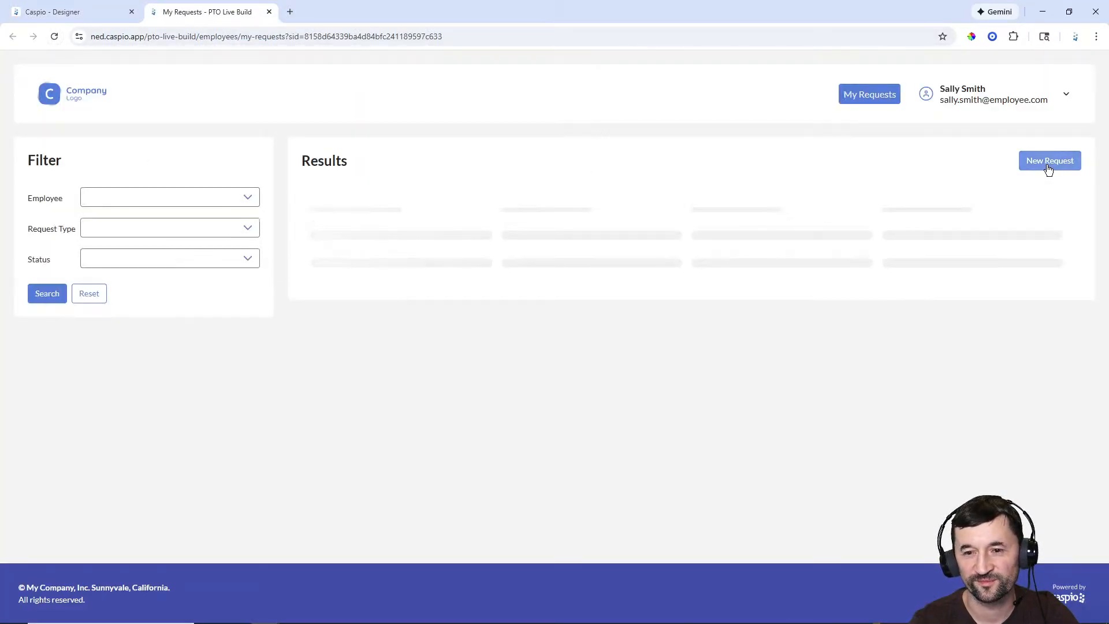
Step: Start a new request dated 11/26/2025 to 12/26/2025, totalling 184 hours
click(1047, 164)
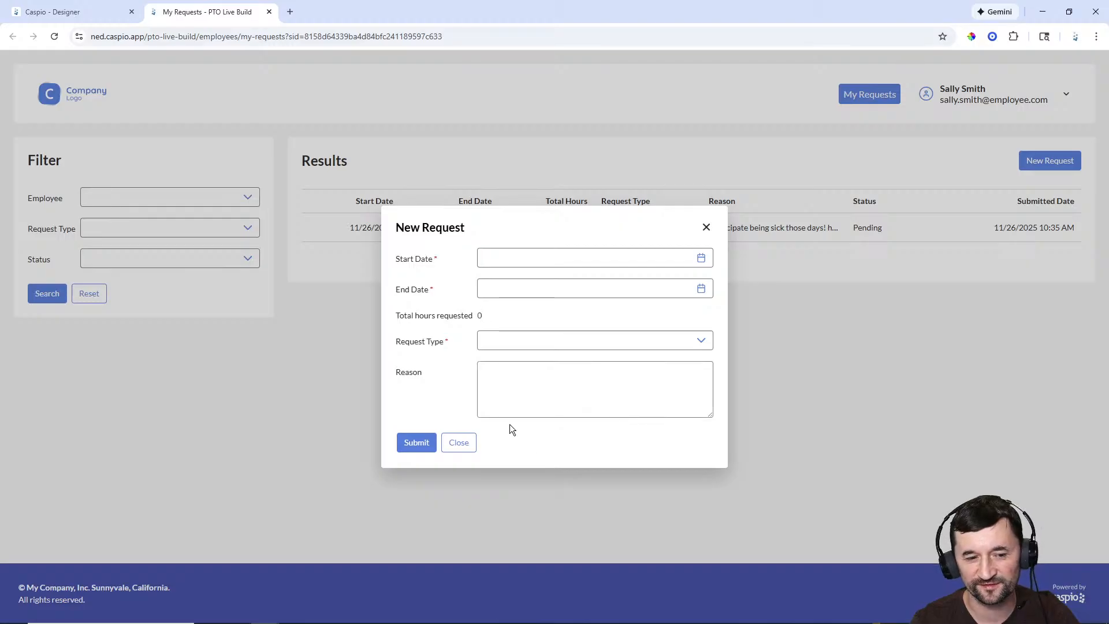
click(436, 449)
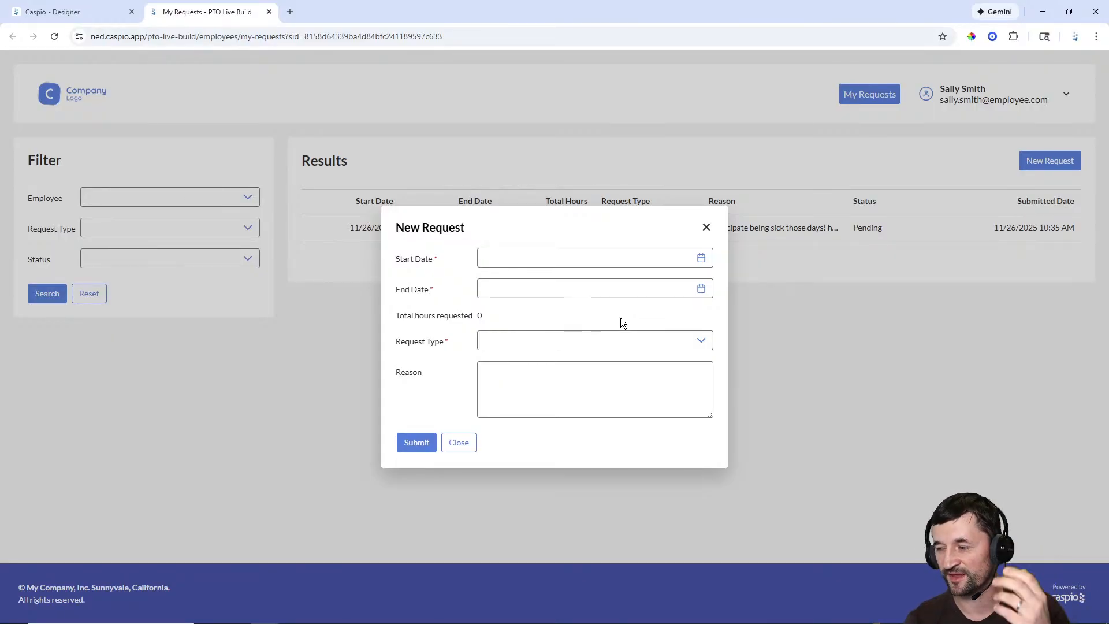
click(702, 260)
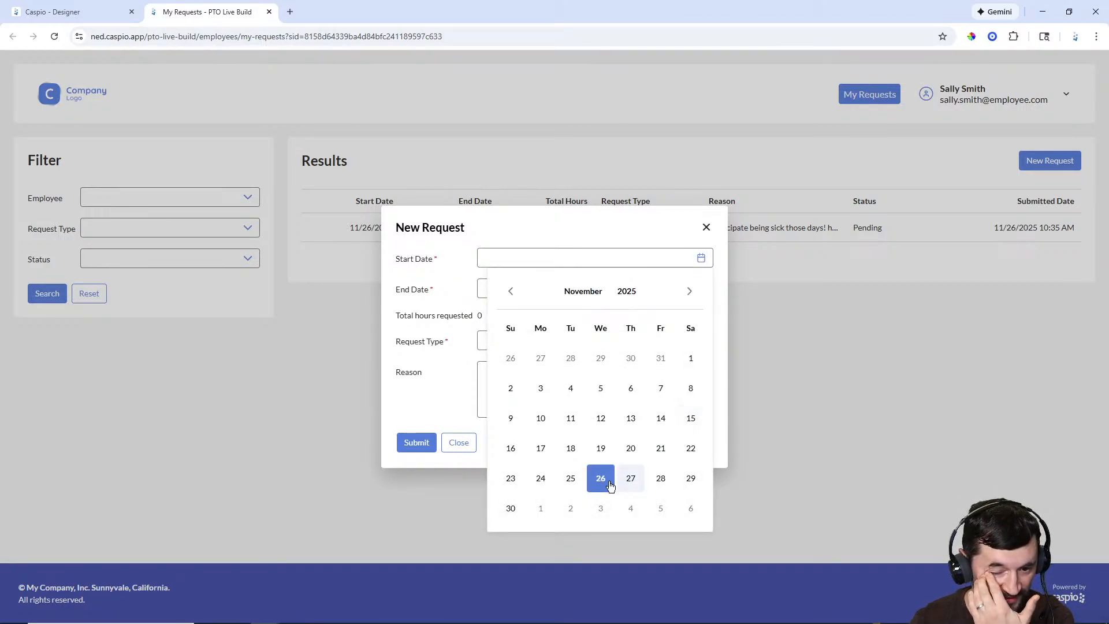
click(609, 485)
click(701, 288)
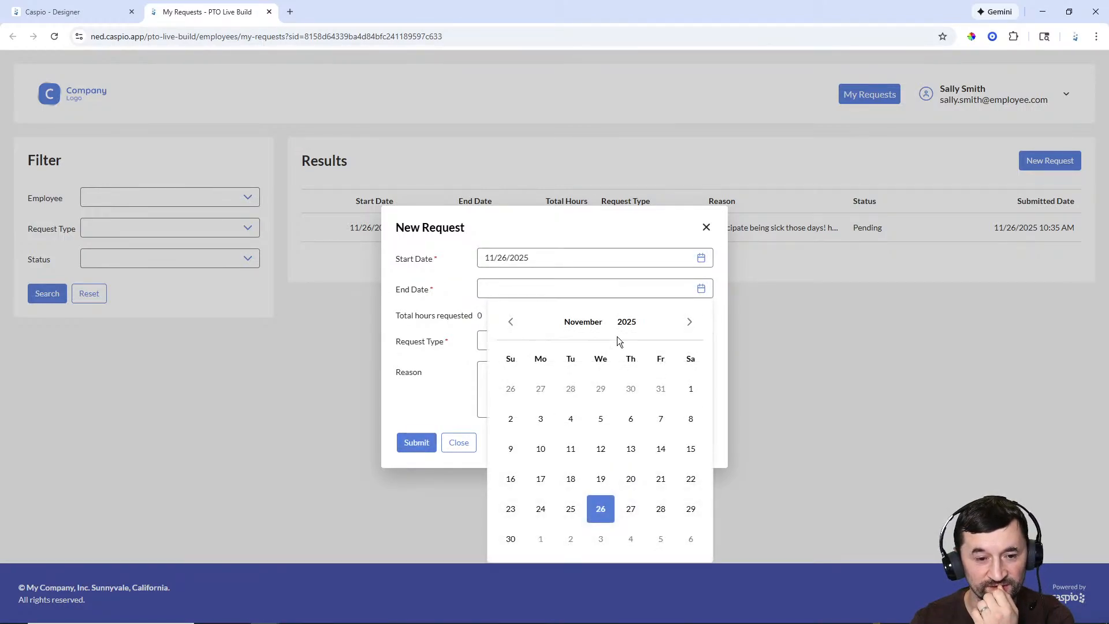
click(690, 322)
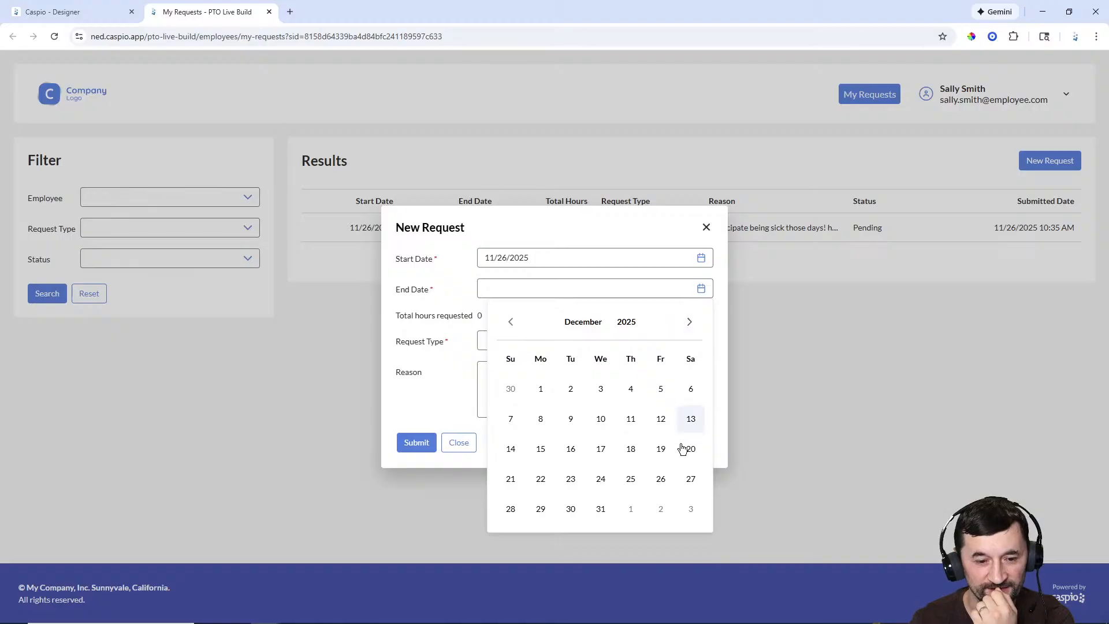
click(660, 484)
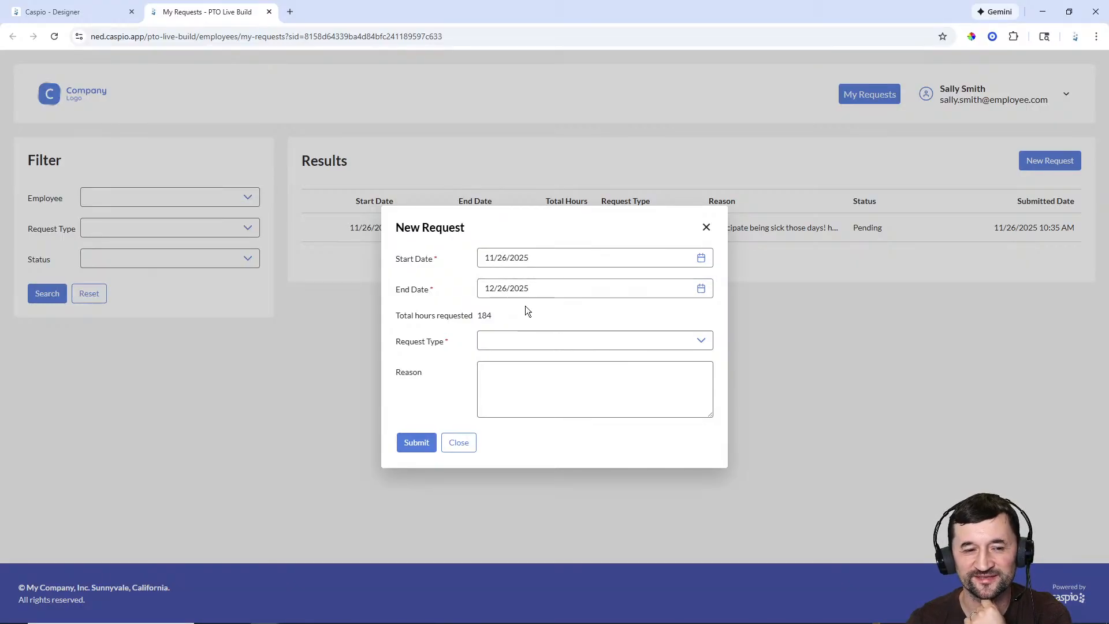
double_click(482, 319)
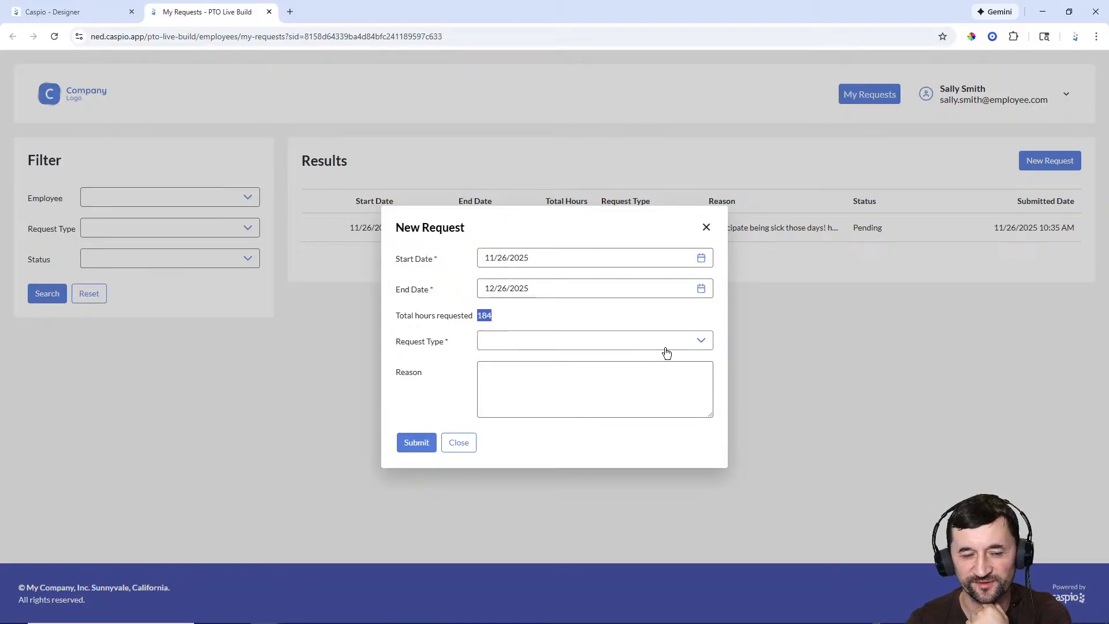
Step: Submit it as a Personal request and return to the Designer
click(694, 343)
click(512, 415)
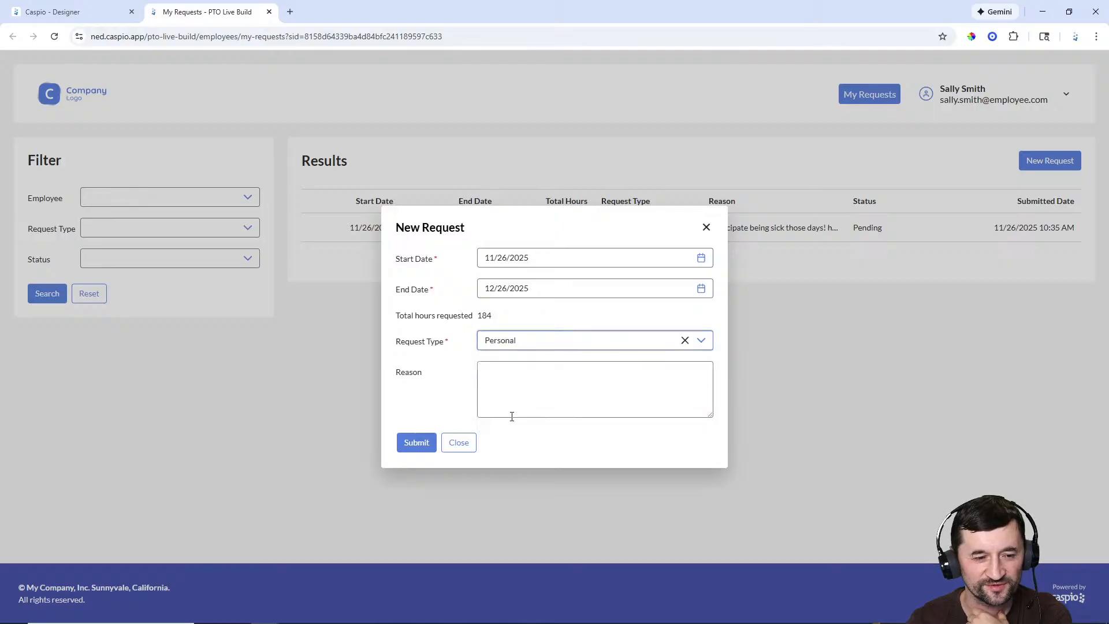
click(530, 380)
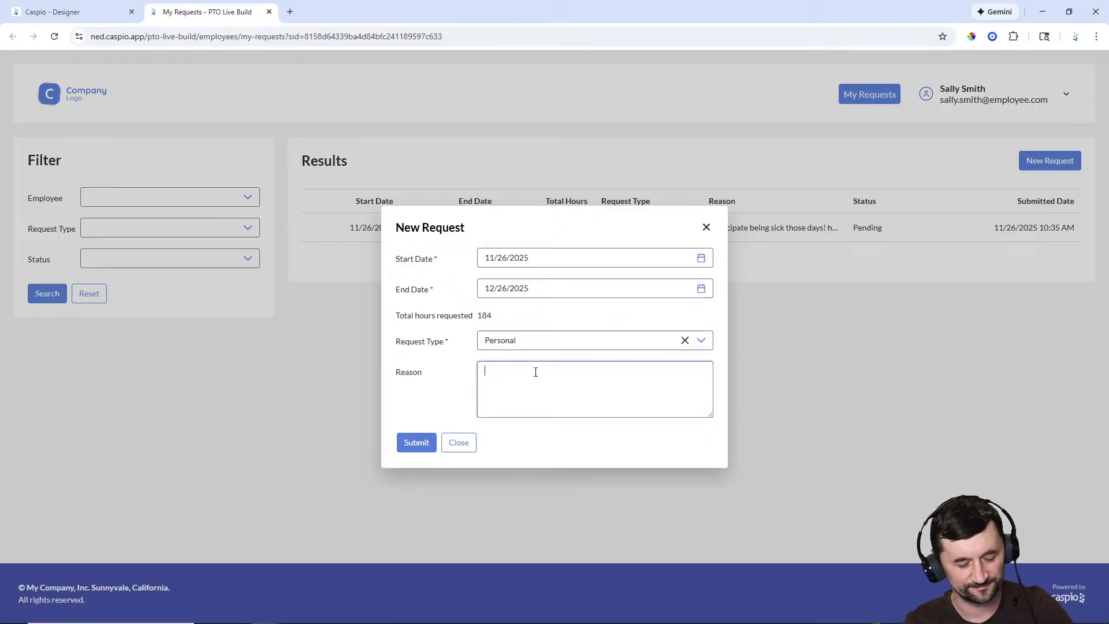
click(414, 445)
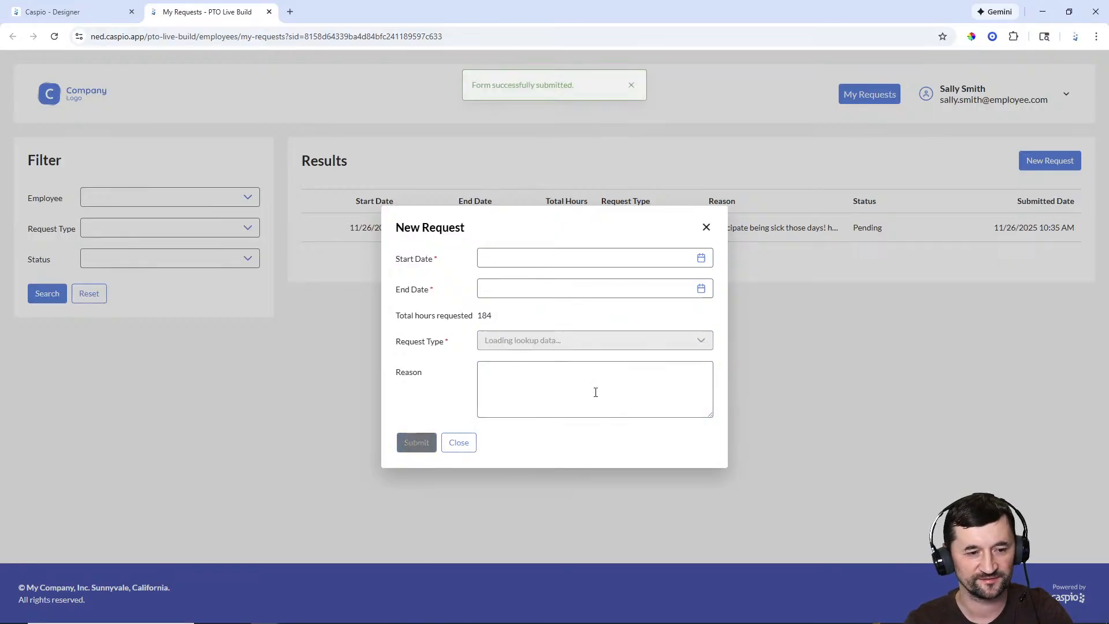
click(707, 228)
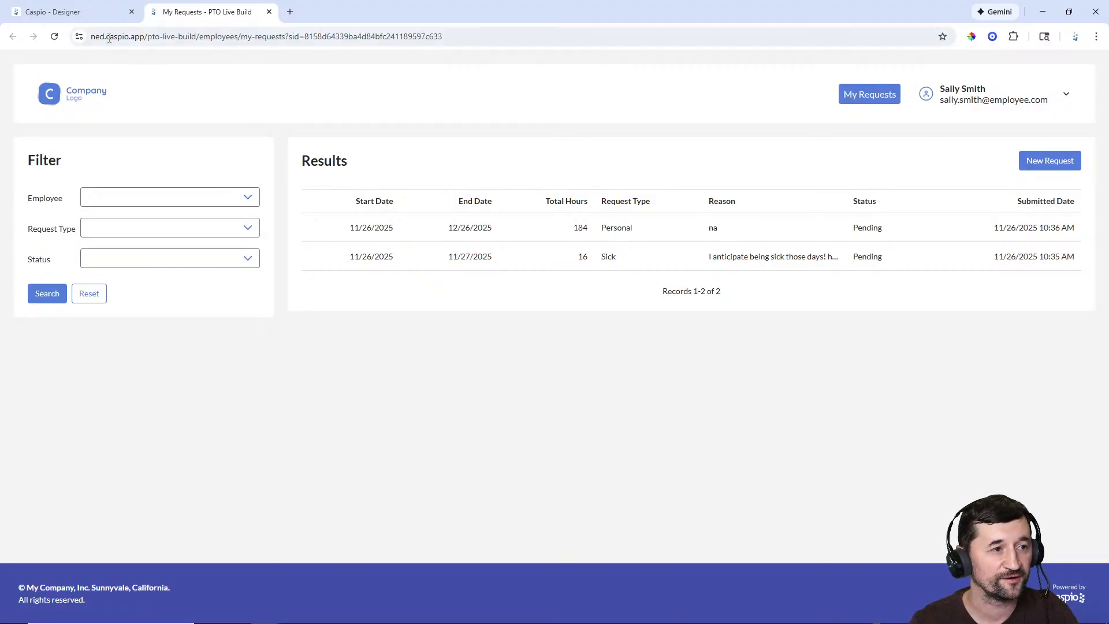
click(89, 17)
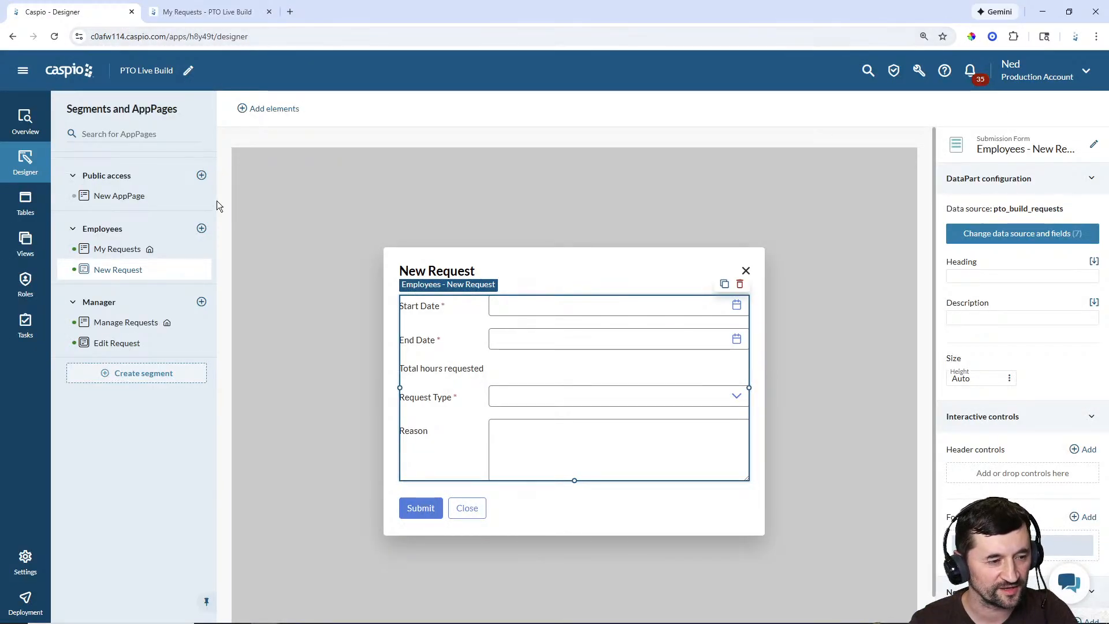
Step: Copy the Manage Requests URL path from the Deployment list and open a Firefox window
click(25, 601)
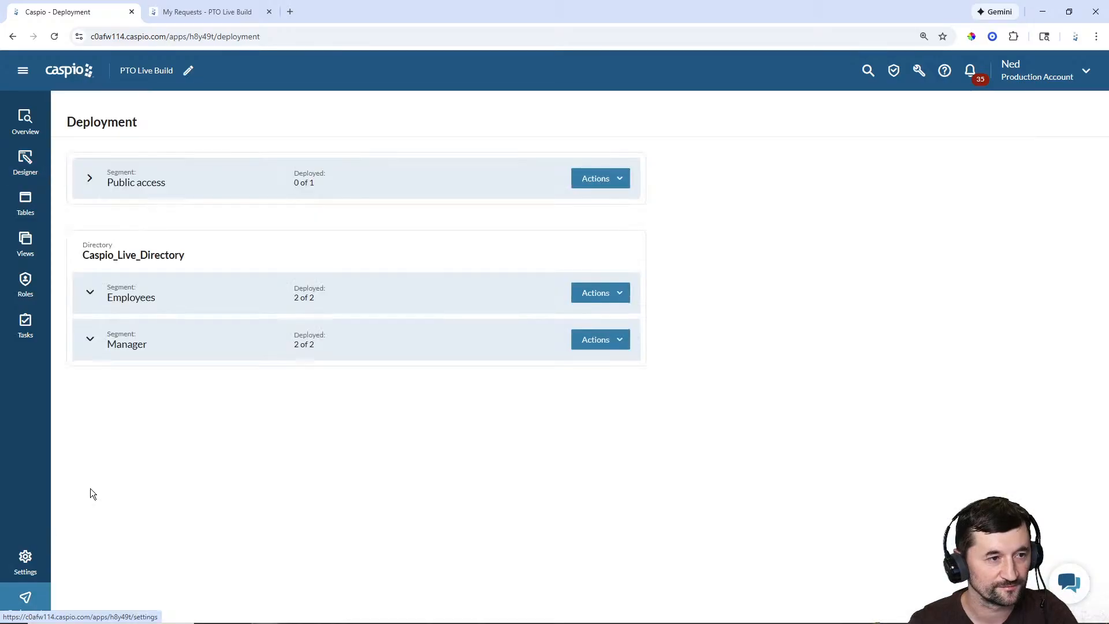
mouse_move(466, 528)
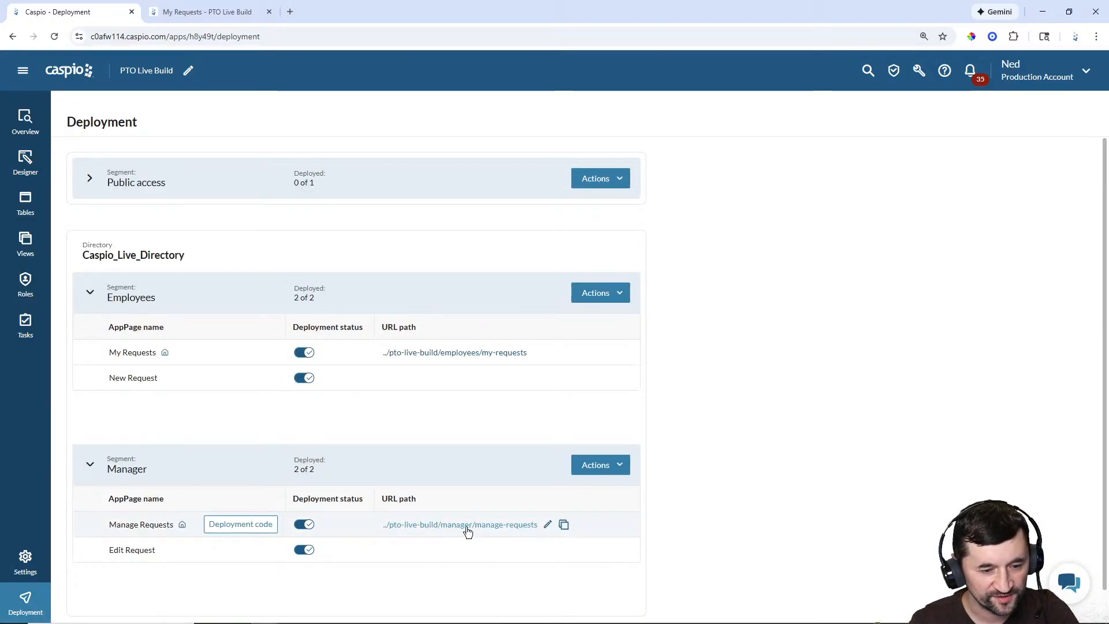
click(564, 526)
mouse_move(543, 621)
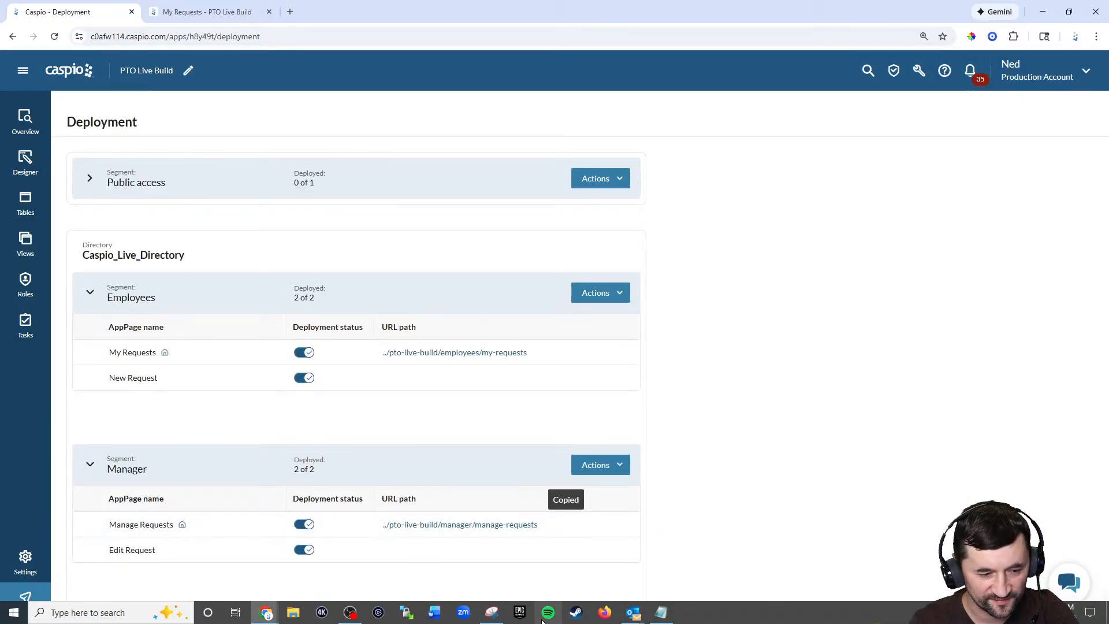
click(604, 616)
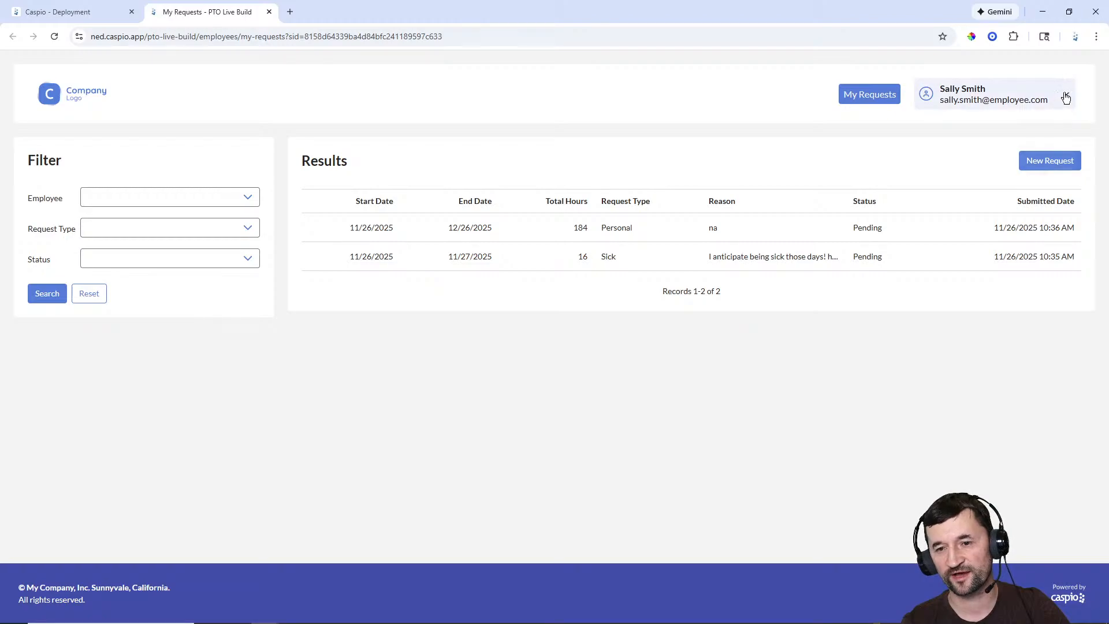
click(1065, 96)
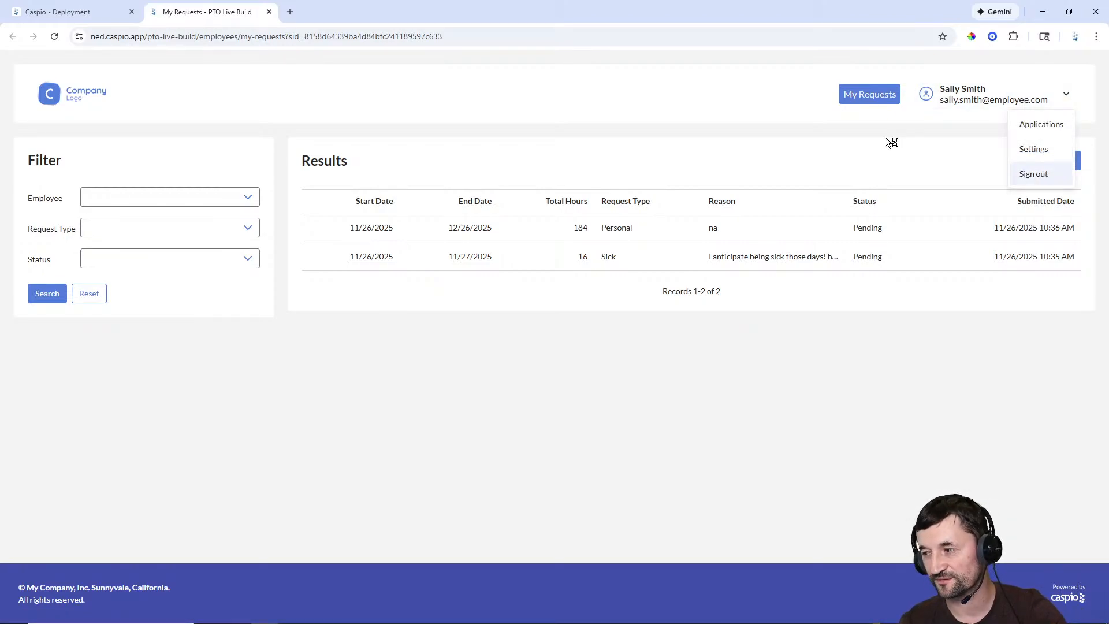
click(691, 118)
Step: In Firefox, go to the ned.caspio.app portal and sign in with the manager's e-mail
click(607, 619)
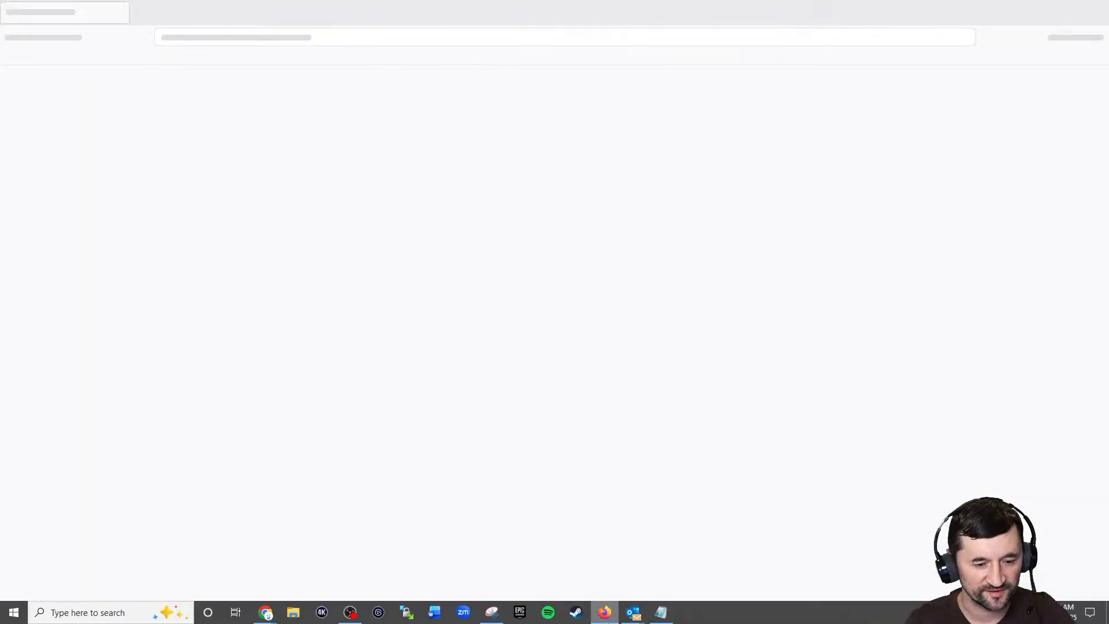
mouse_move(606, 611)
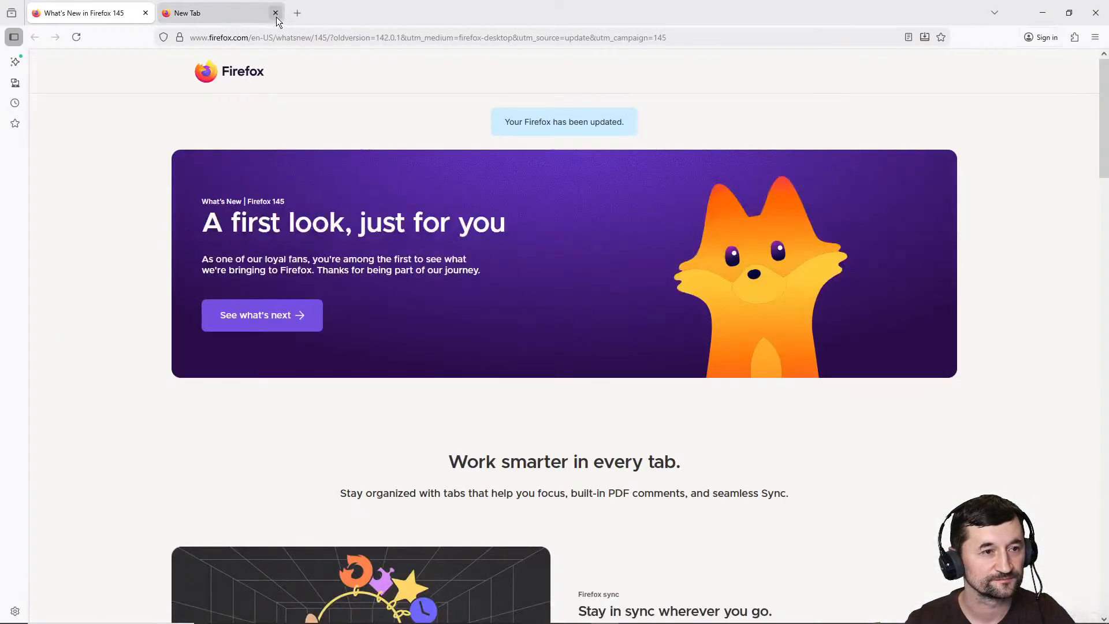
click(276, 13)
click(303, 38)
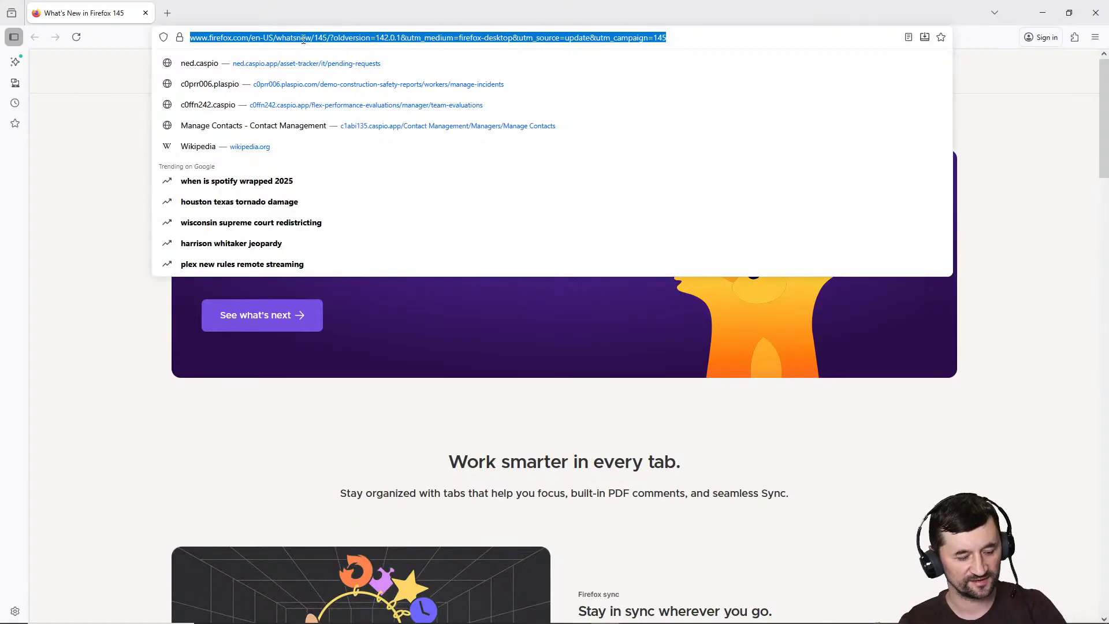
key(Down)
key(Return)
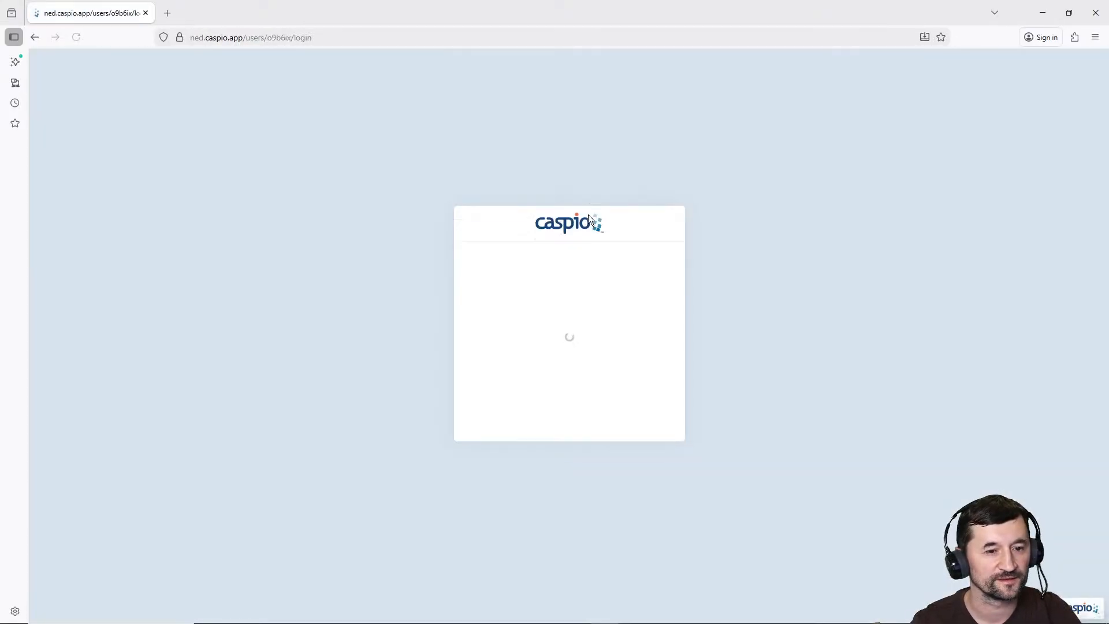
click(567, 303)
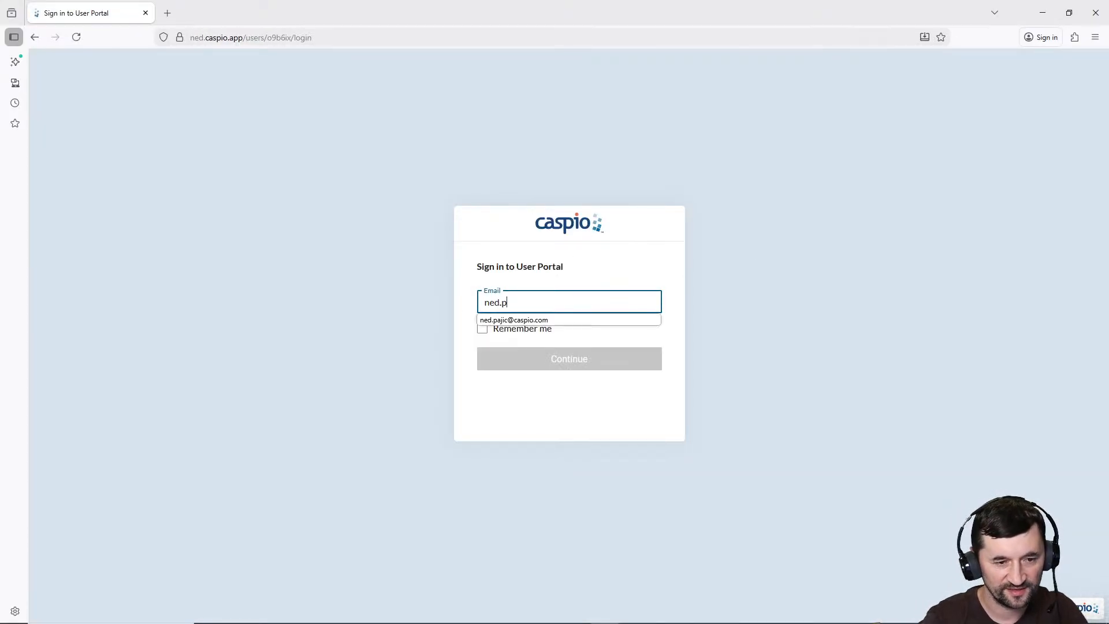
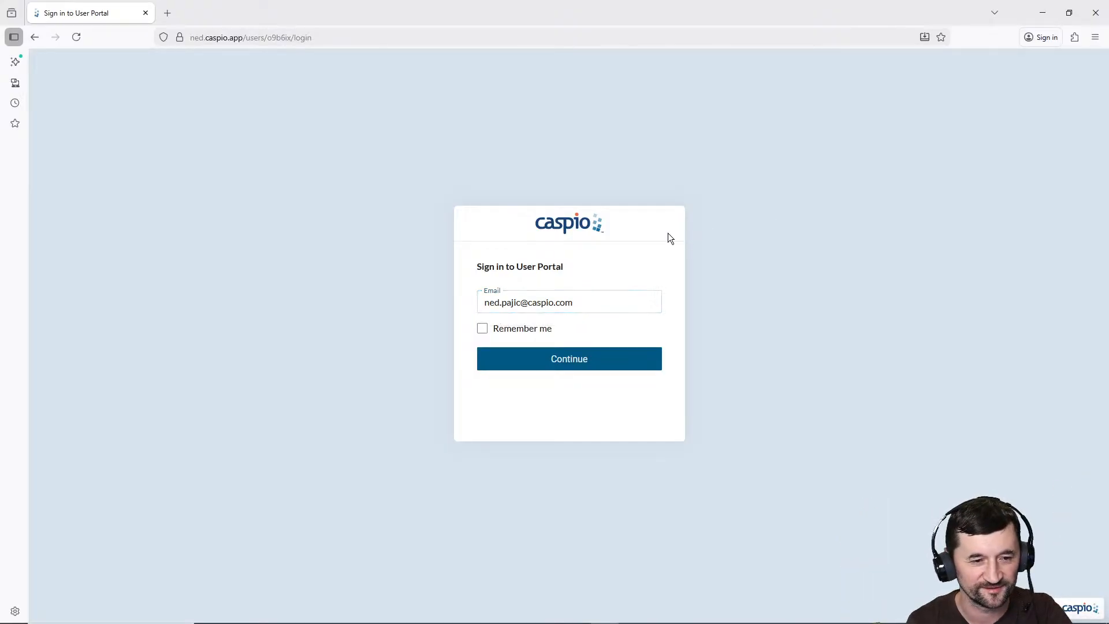
click(569, 359)
click(572, 357)
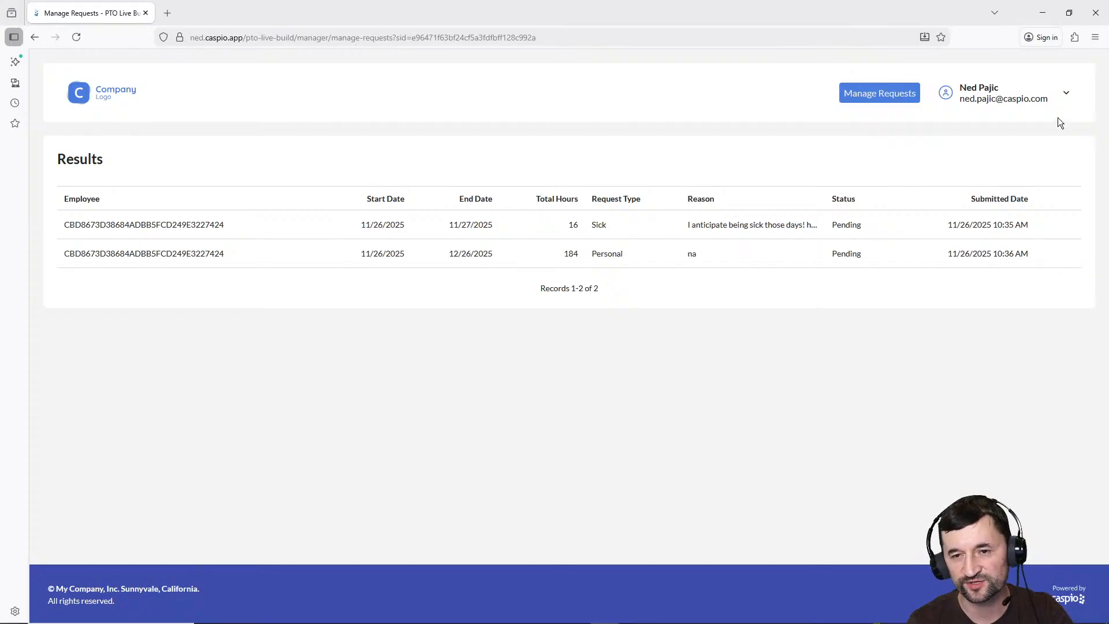
Step: Open the Tables relationships diagram, filtered to this app's relationships
click(1051, 19)
click(63, 11)
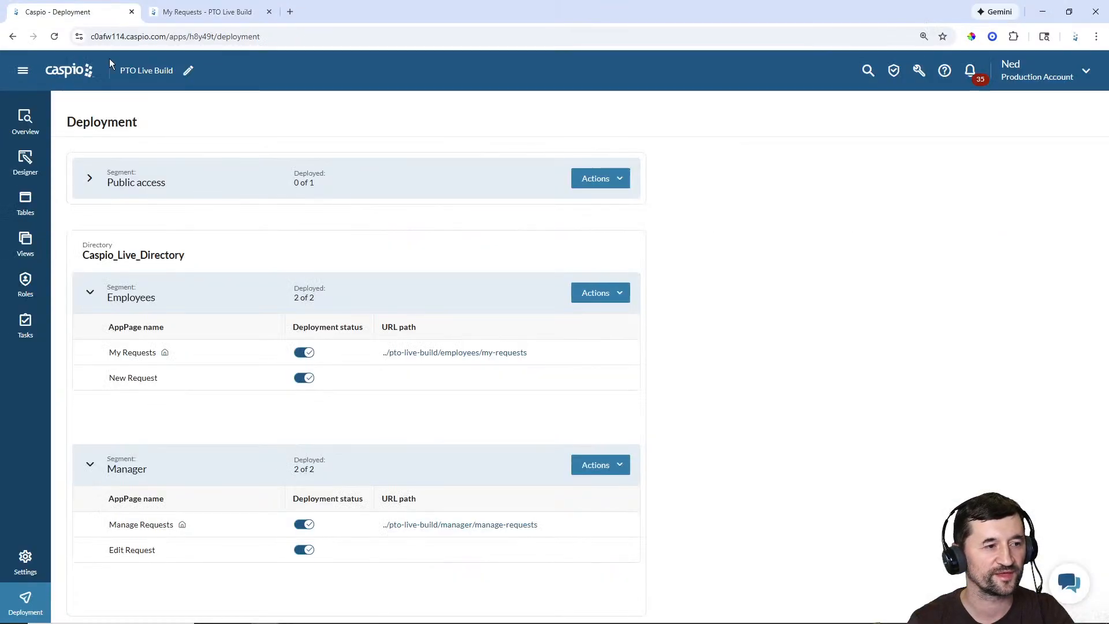
click(26, 203)
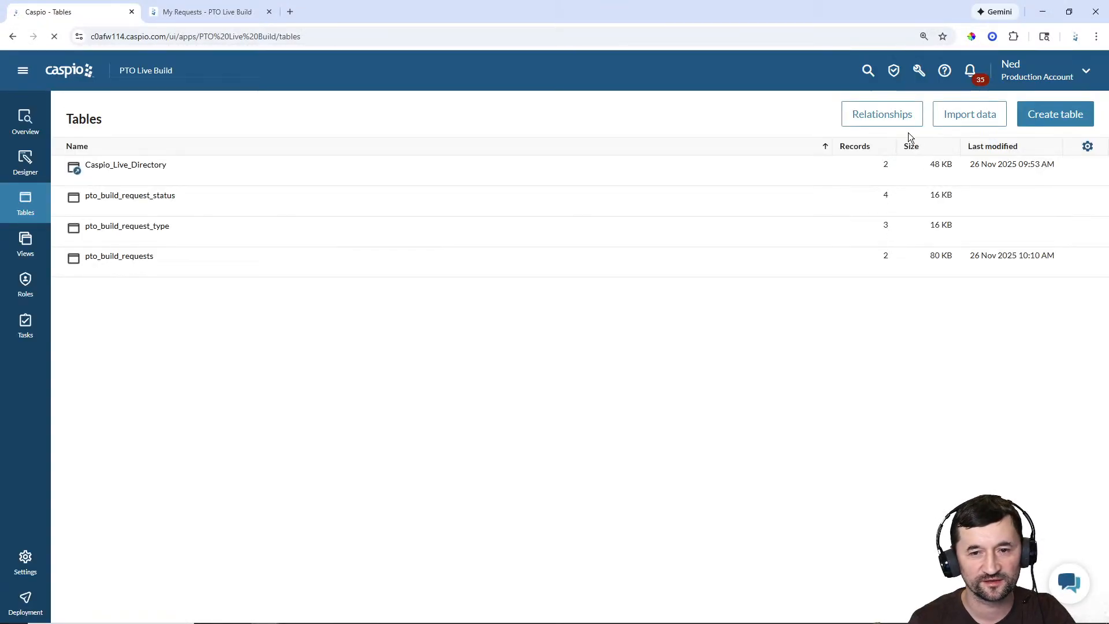
click(887, 116)
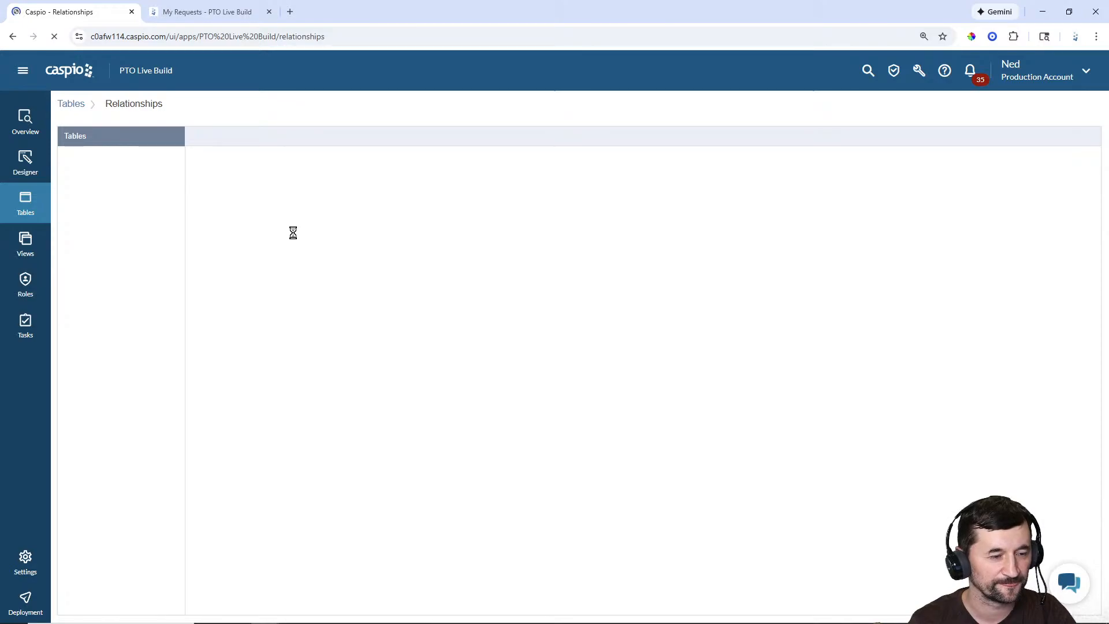
click(408, 136)
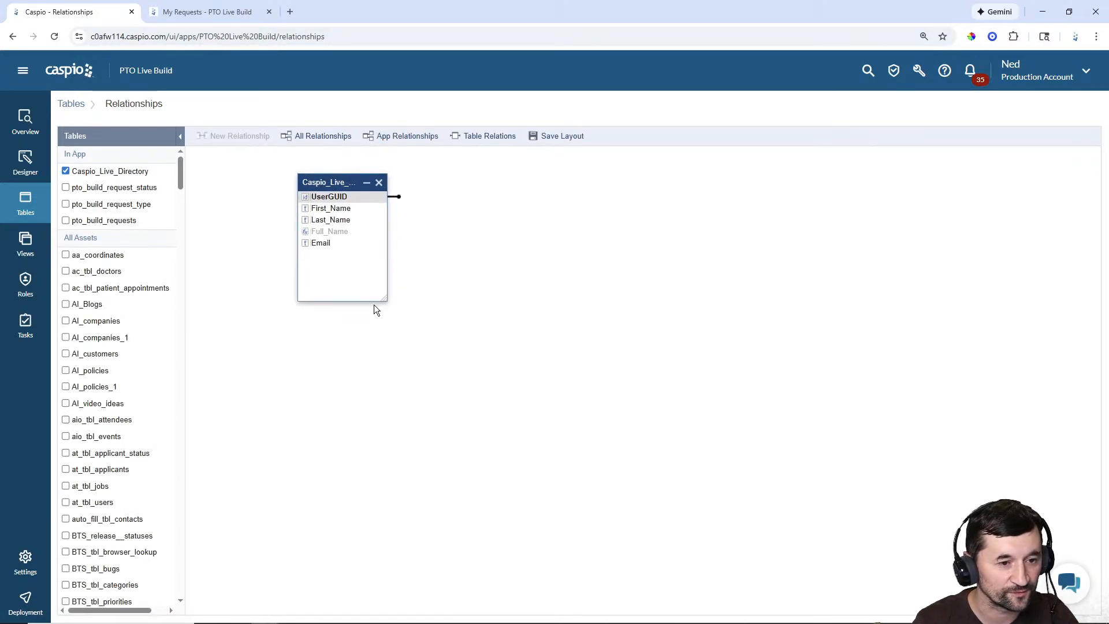
Step: Link Caspio_Live_Directory's UserGUID to pto_build_requests' EID, with Full_Name as display value
click(65, 220)
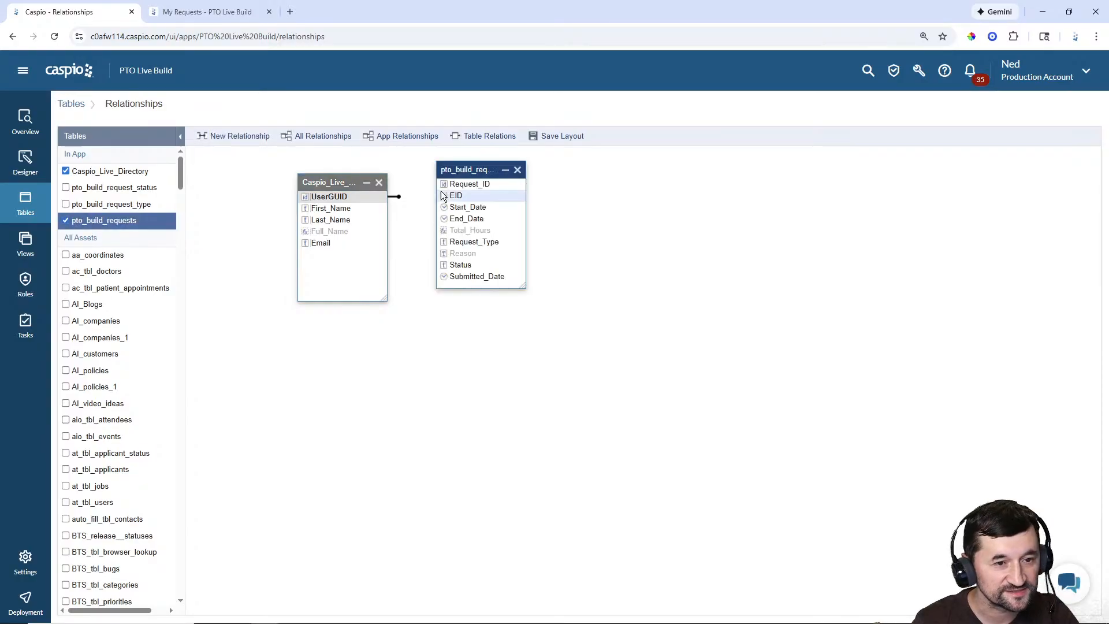
drag(477, 169, 533, 199)
drag(376, 197, 512, 229)
click(467, 362)
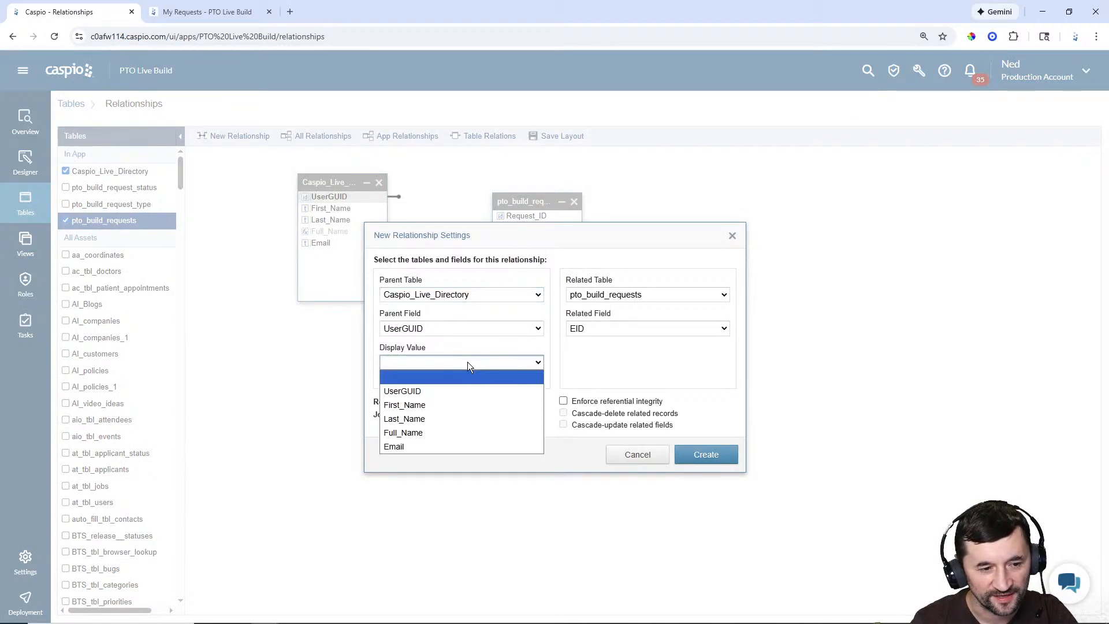
click(407, 431)
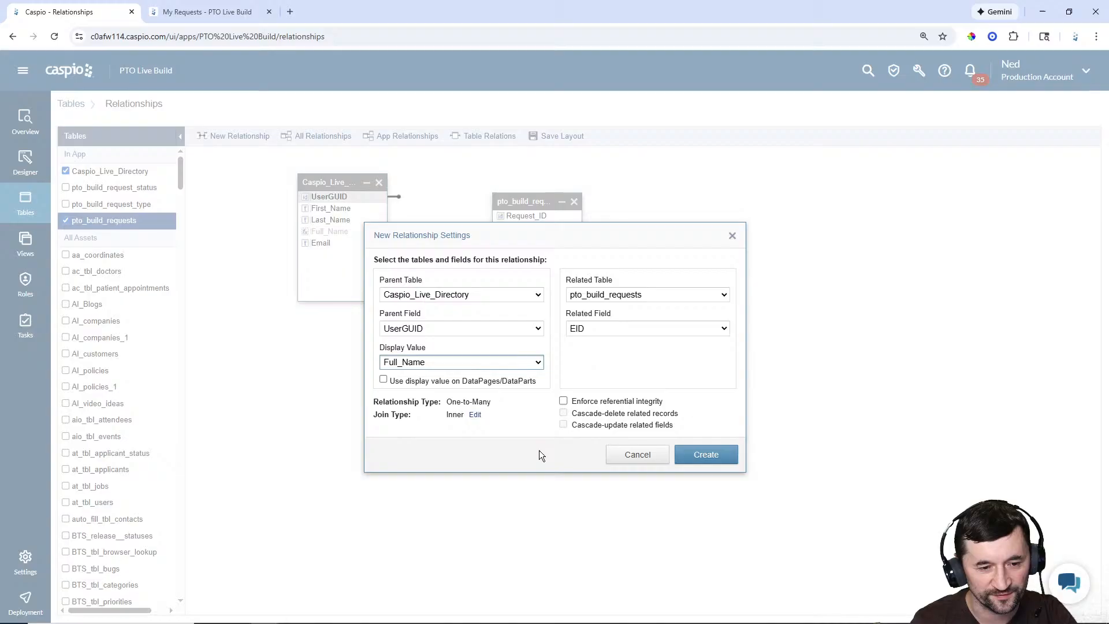
click(711, 455)
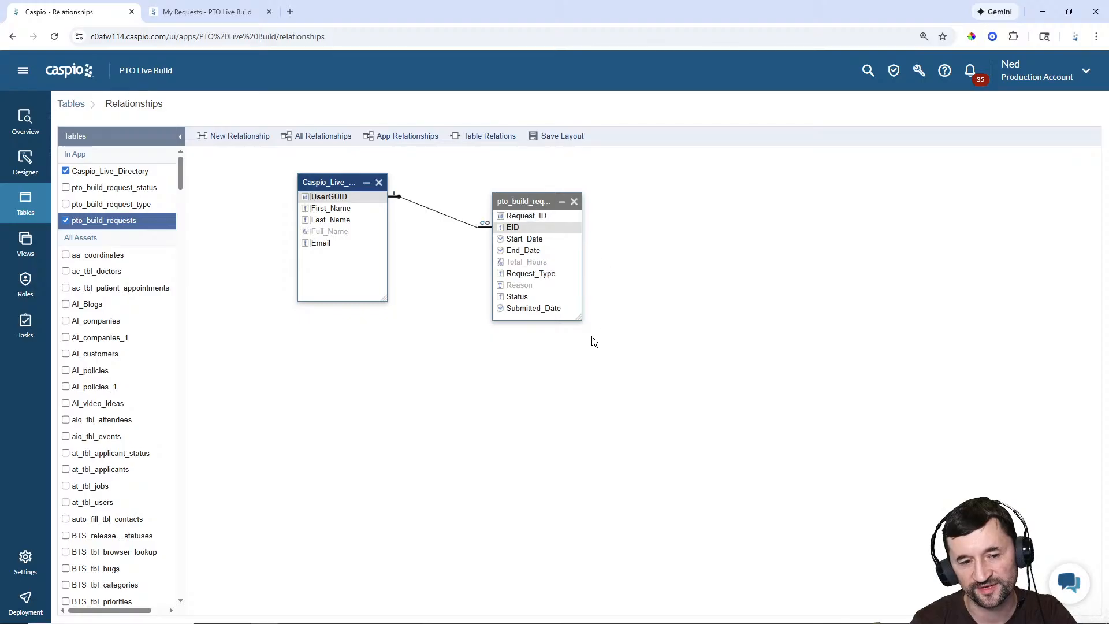
drag(580, 318, 674, 337)
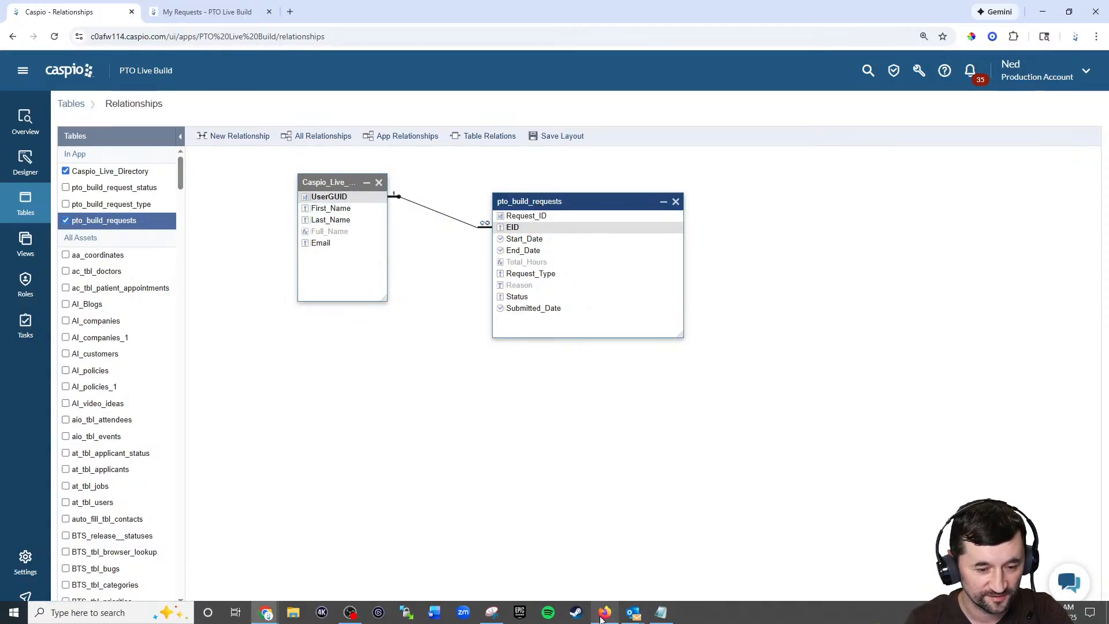
Step: Reload the manager's Manage Requests page in Firefox to check the employee column
click(604, 614)
click(75, 37)
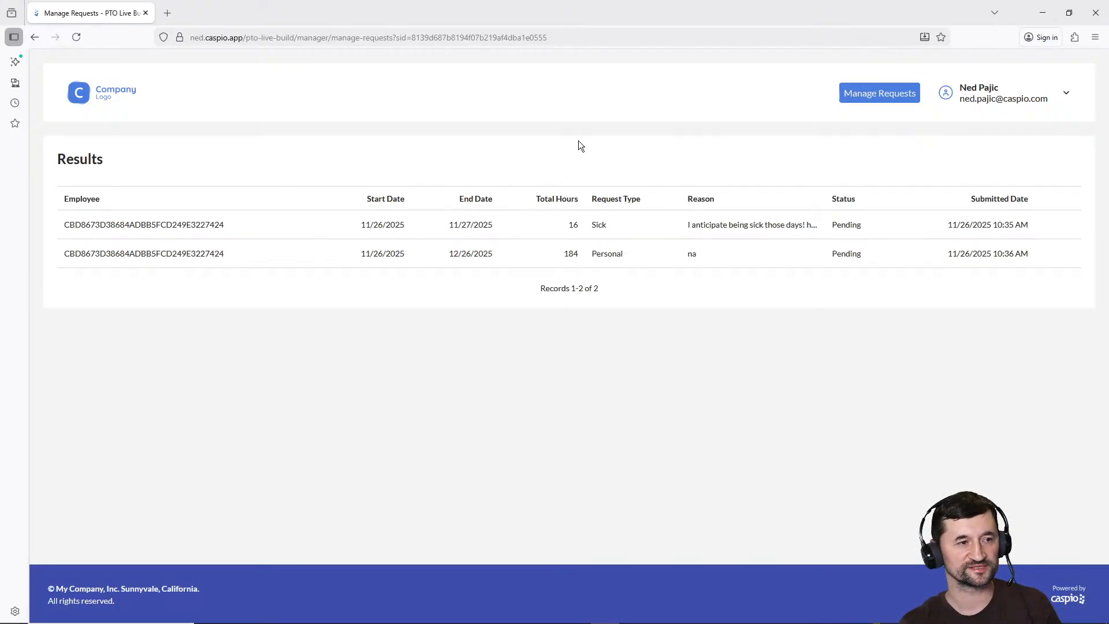
mouse_move(259, 265)
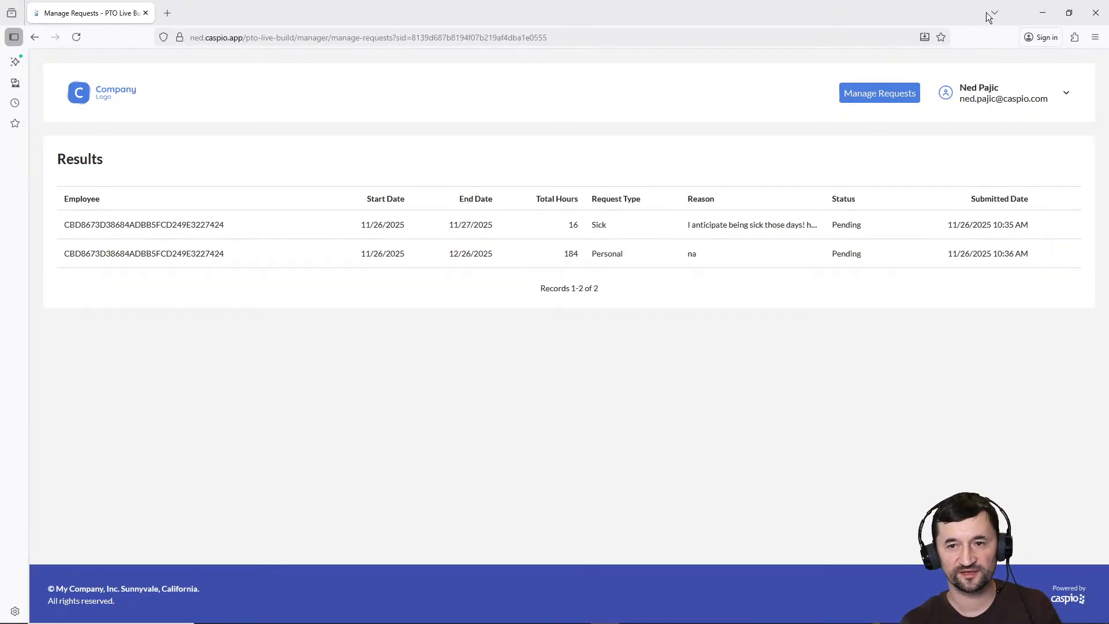
click(1043, 17)
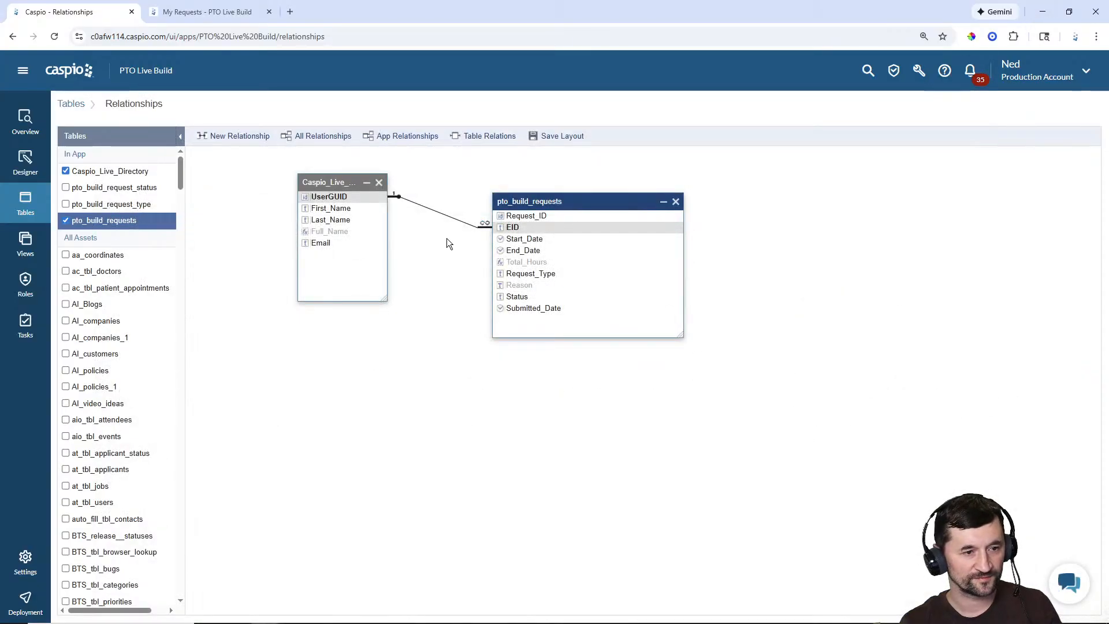
Step: Enable 'Use display value on DataPages/DataParts' for the relationship and save it
drag(386, 300, 436, 326)
double_click(480, 222)
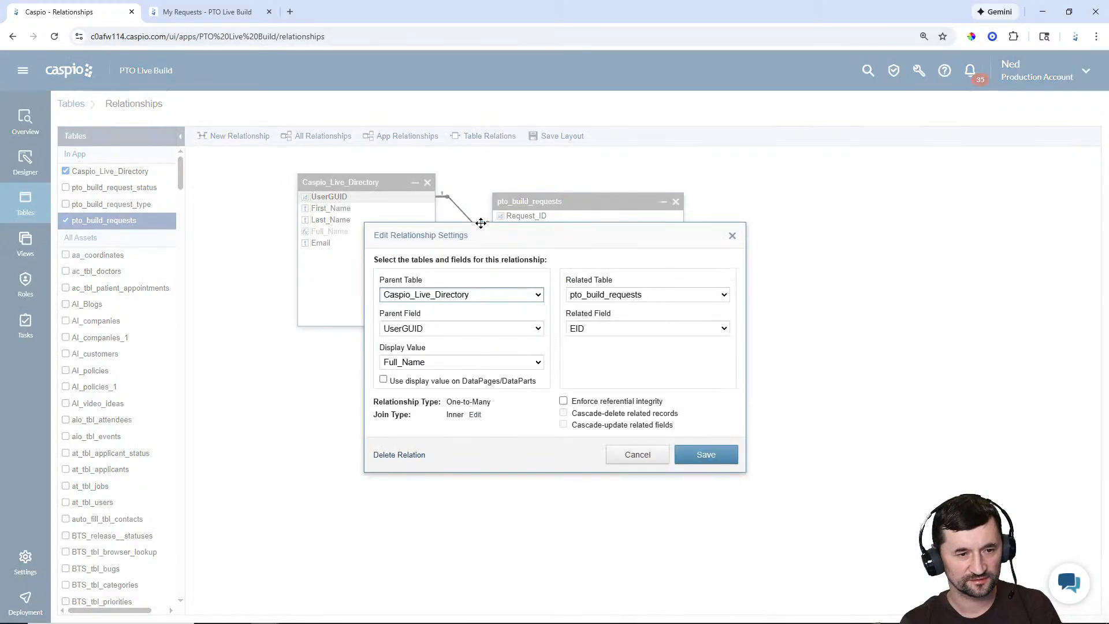
click(384, 379)
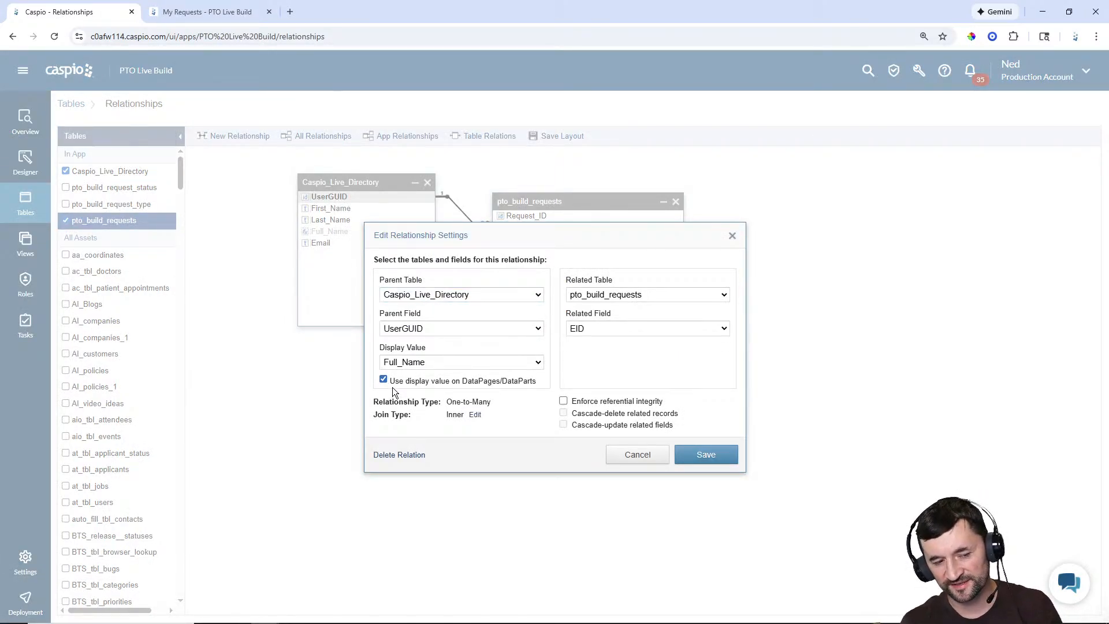
drag(391, 383, 533, 380)
click(504, 380)
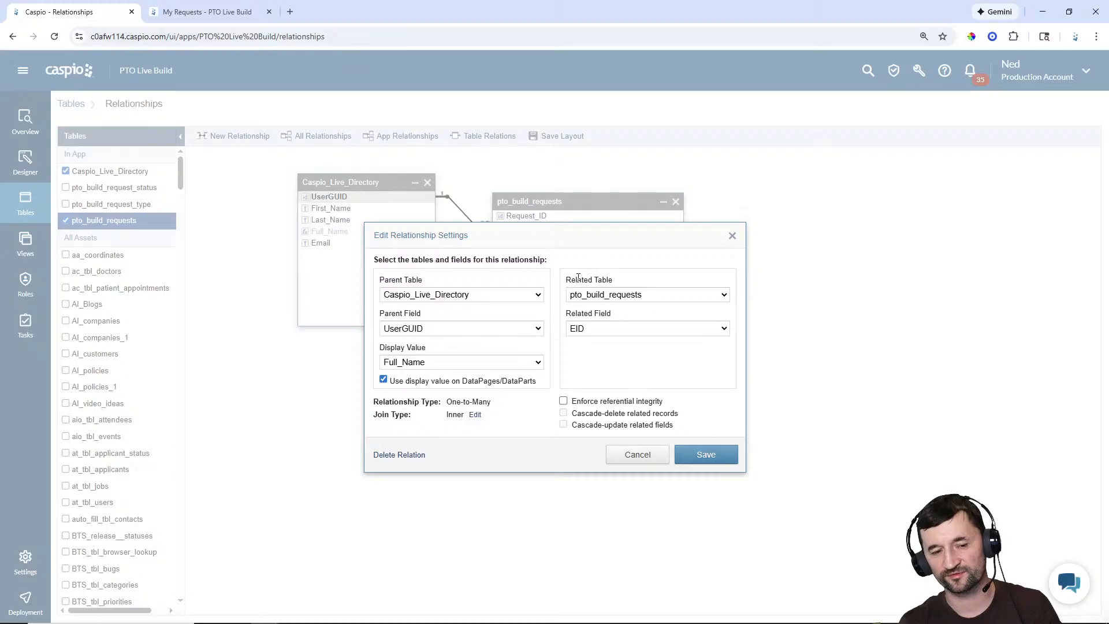
click(715, 457)
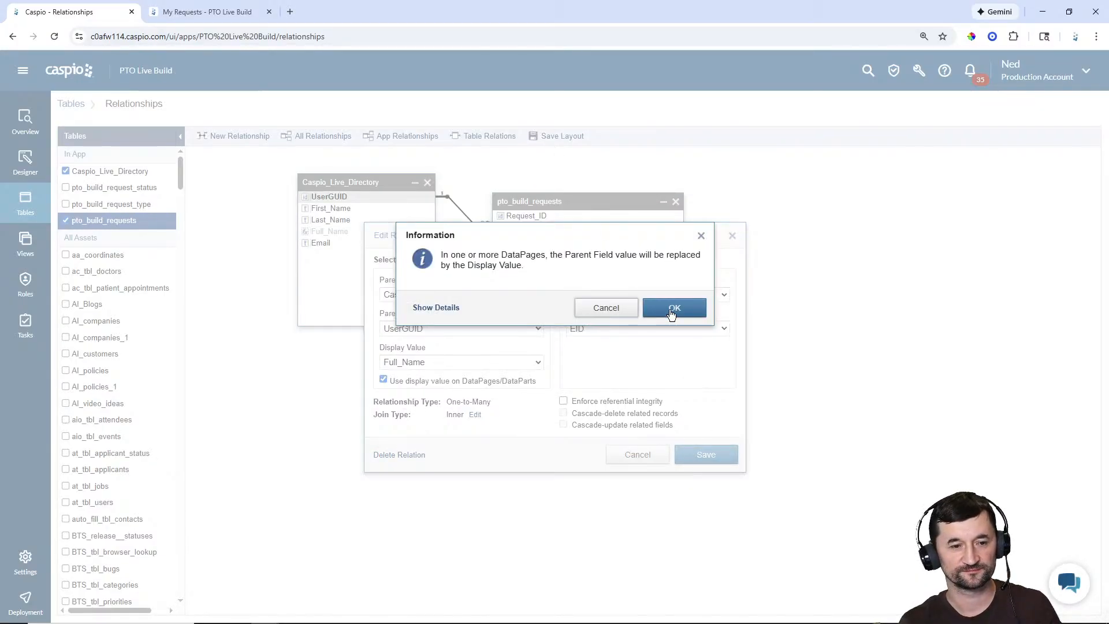
click(673, 310)
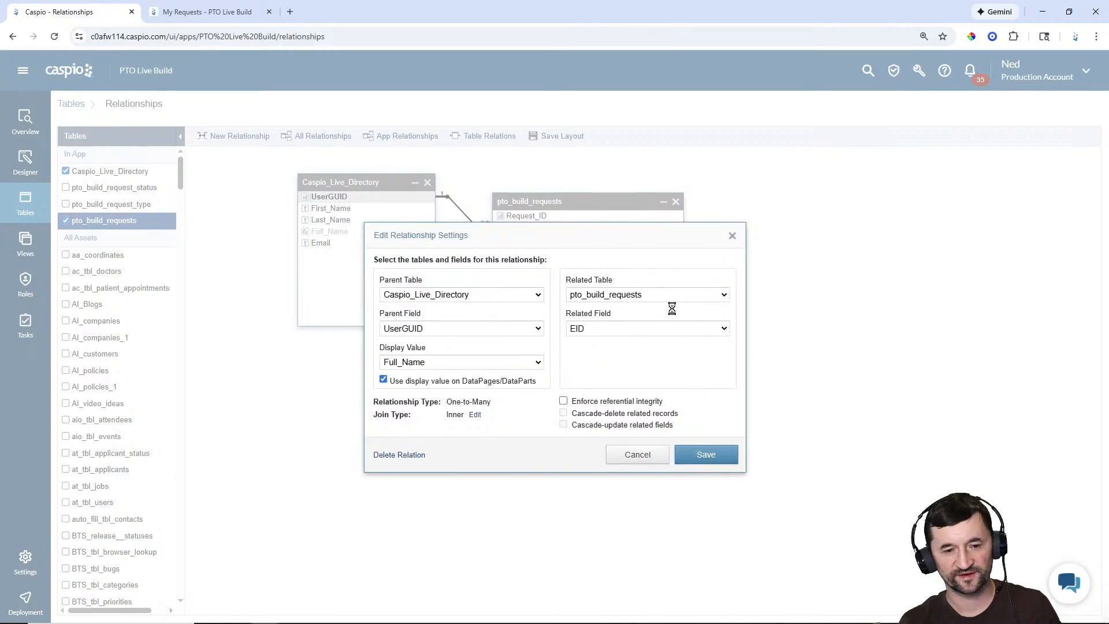
click(218, 12)
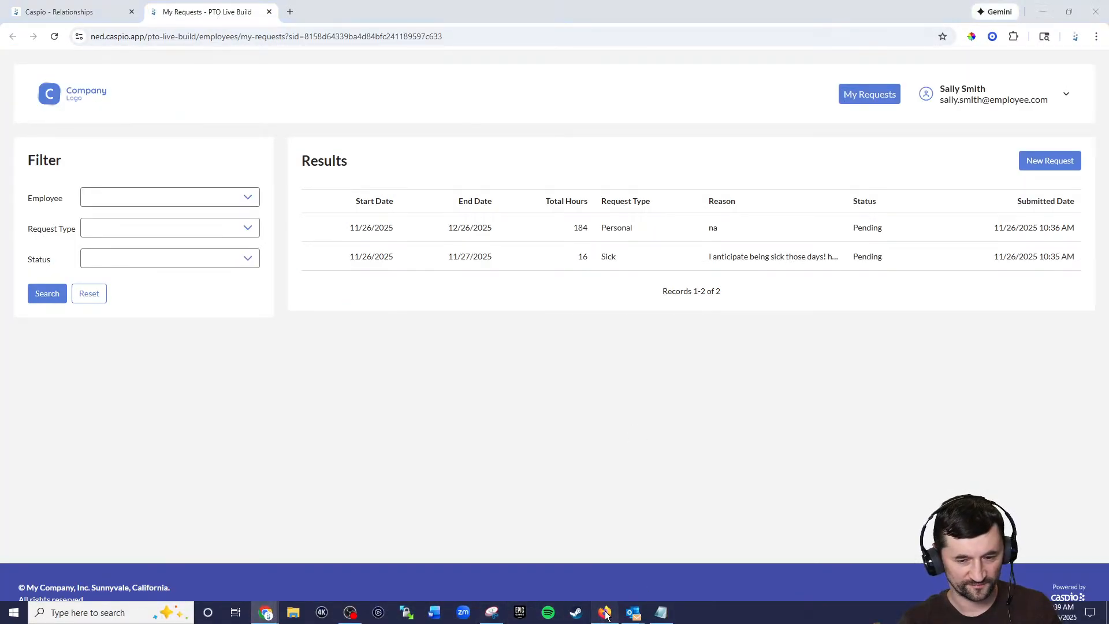
Step: Reload Manage Requests in Firefox to confirm employee names, then return to the Caspio Designer
click(605, 618)
click(75, 37)
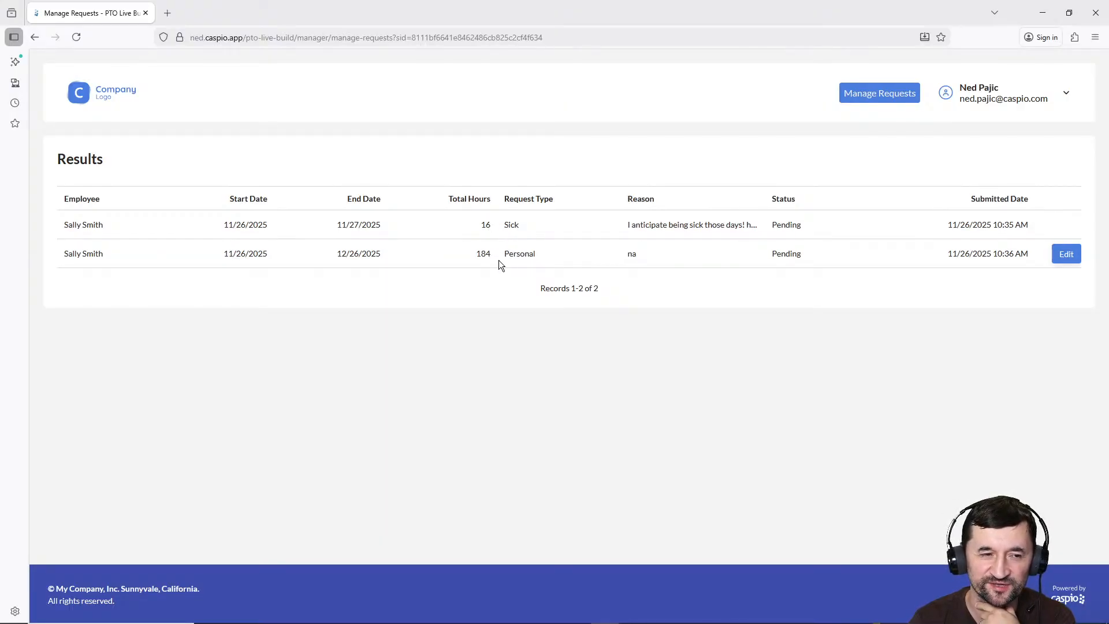
click(1043, 13)
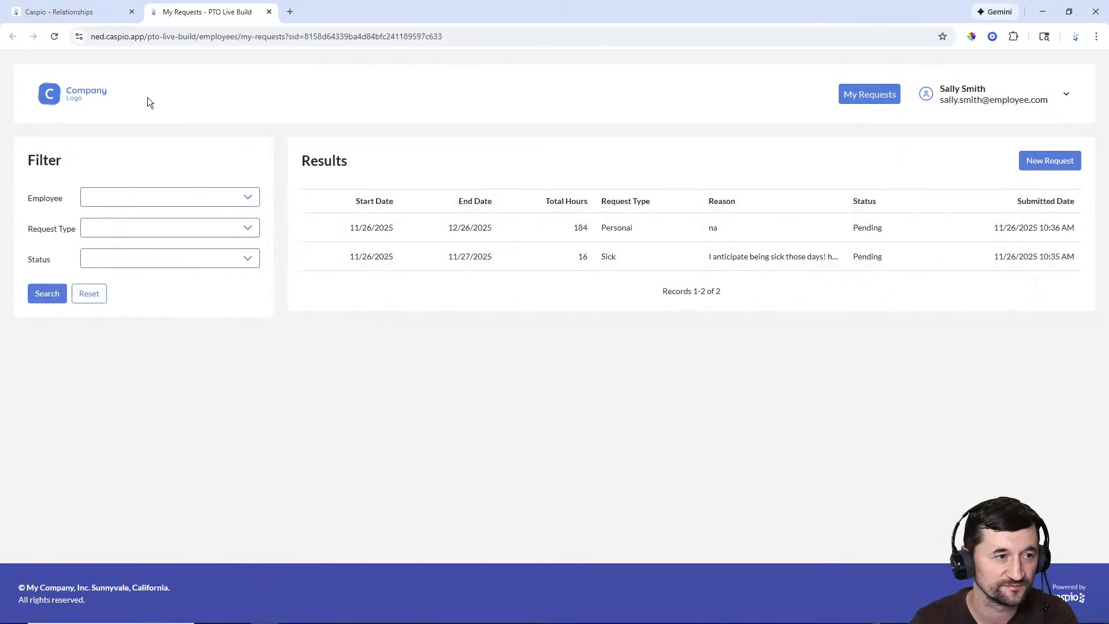
click(70, 14)
click(24, 164)
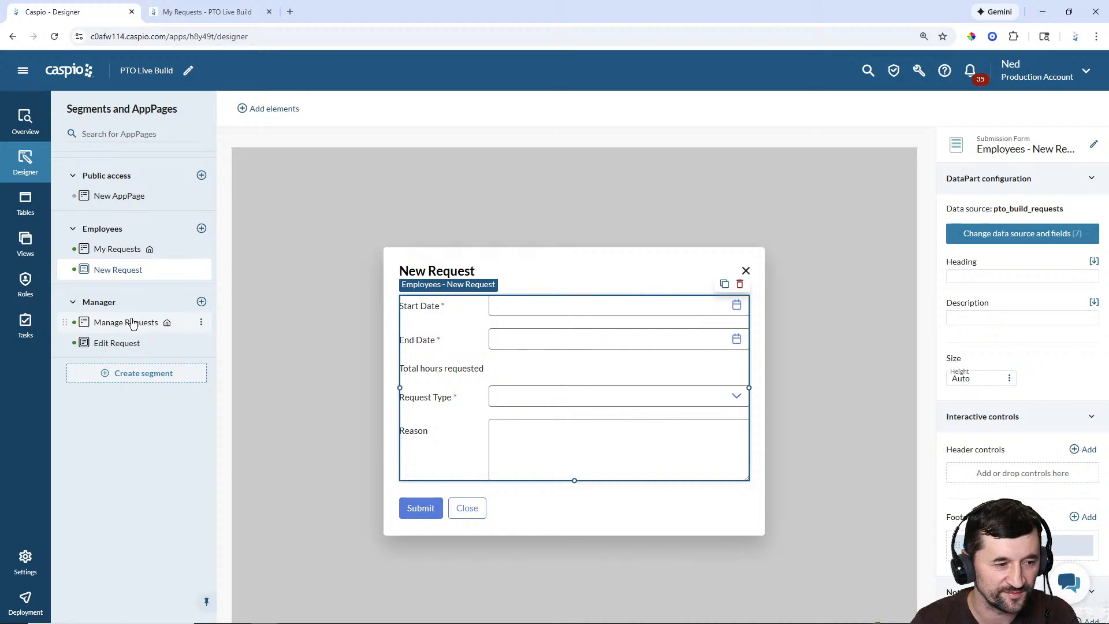
Step: Sort the Manage Requests results report by Submitted_Date, newest first (Z→A)
click(134, 322)
click(518, 320)
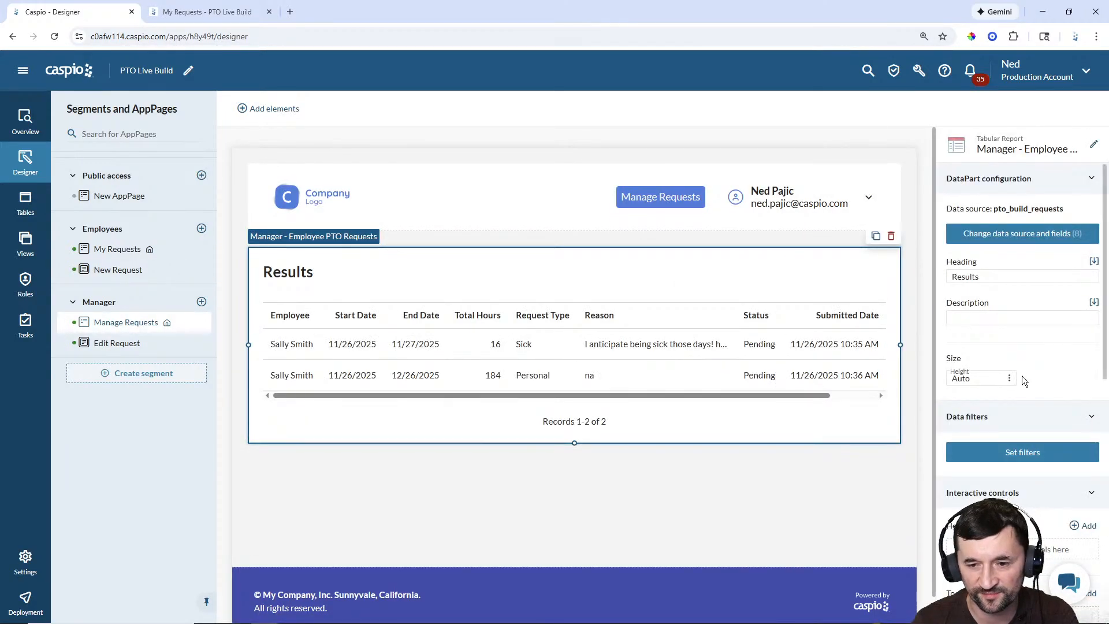
scroll(1021, 375, down, 4)
scroll(1021, 375, down, 5)
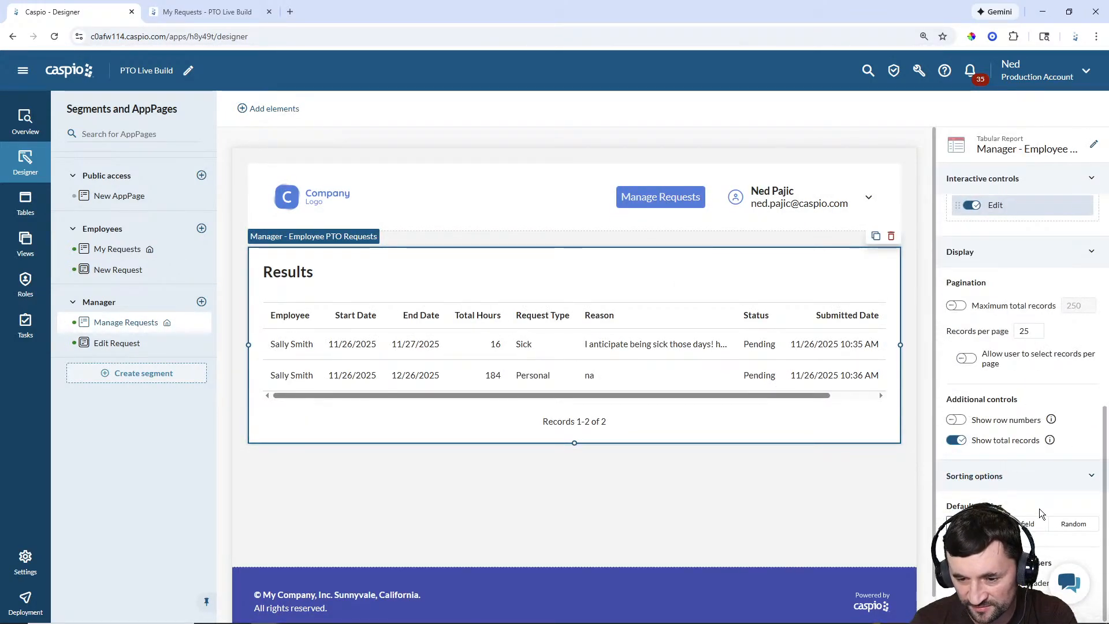
click(1025, 525)
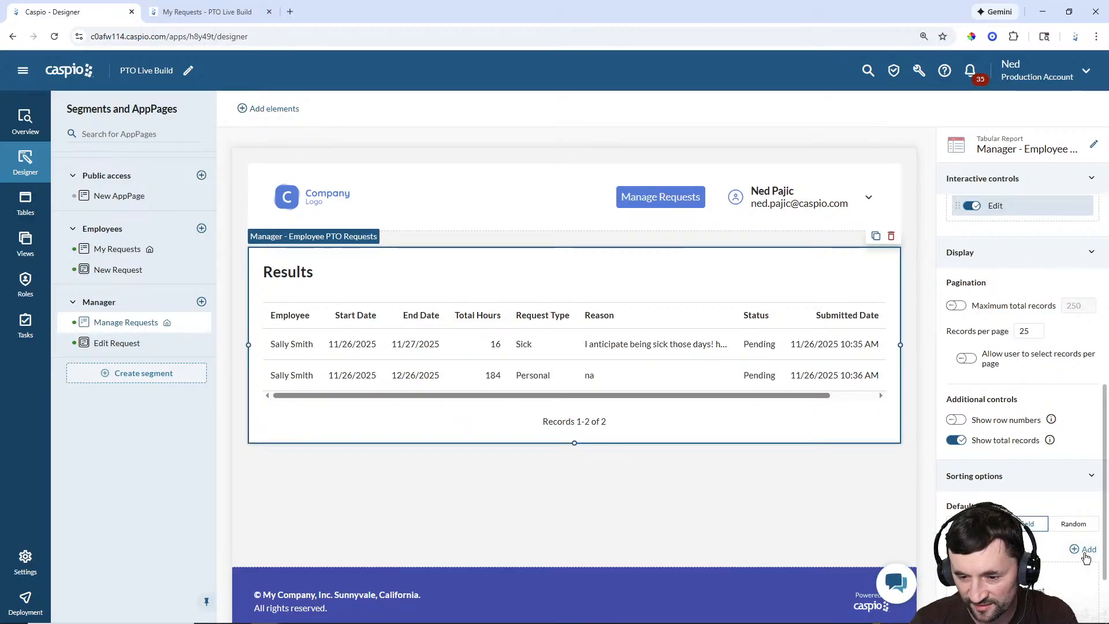
click(1089, 550)
scroll(850, 486, down, 2)
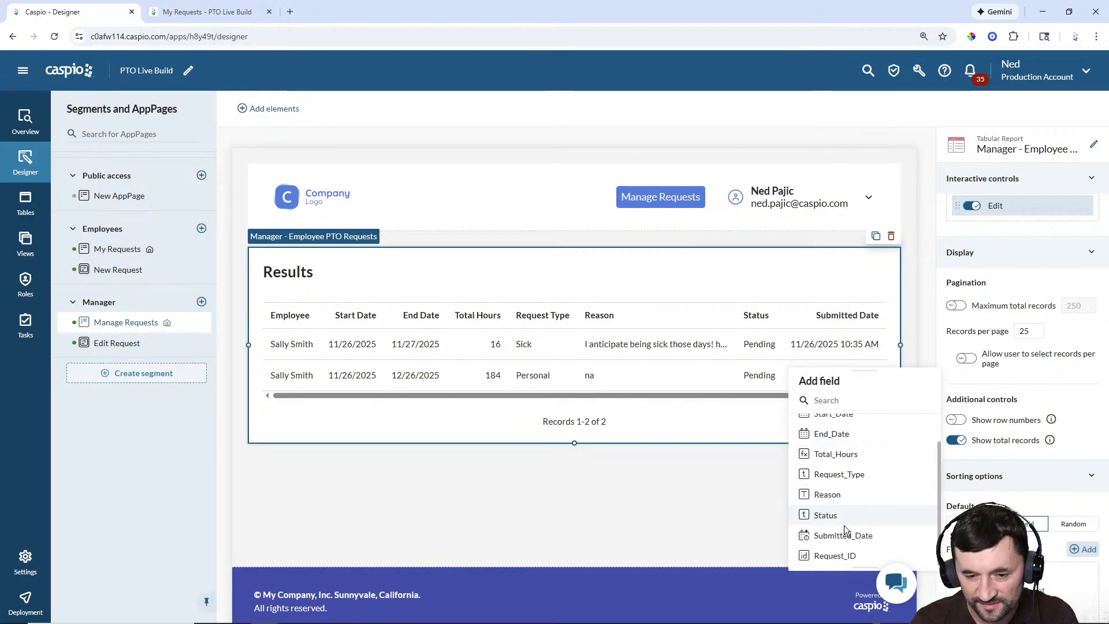
click(842, 538)
click(1082, 577)
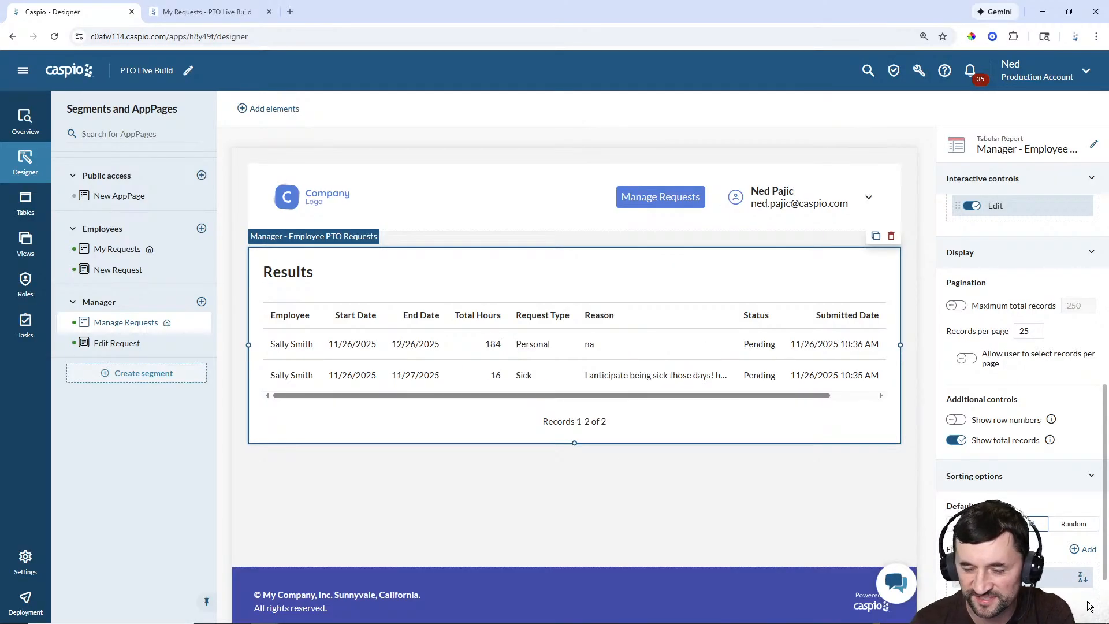
Step: Reload the manager page in Firefox to see the new order
mouse_move(435, 620)
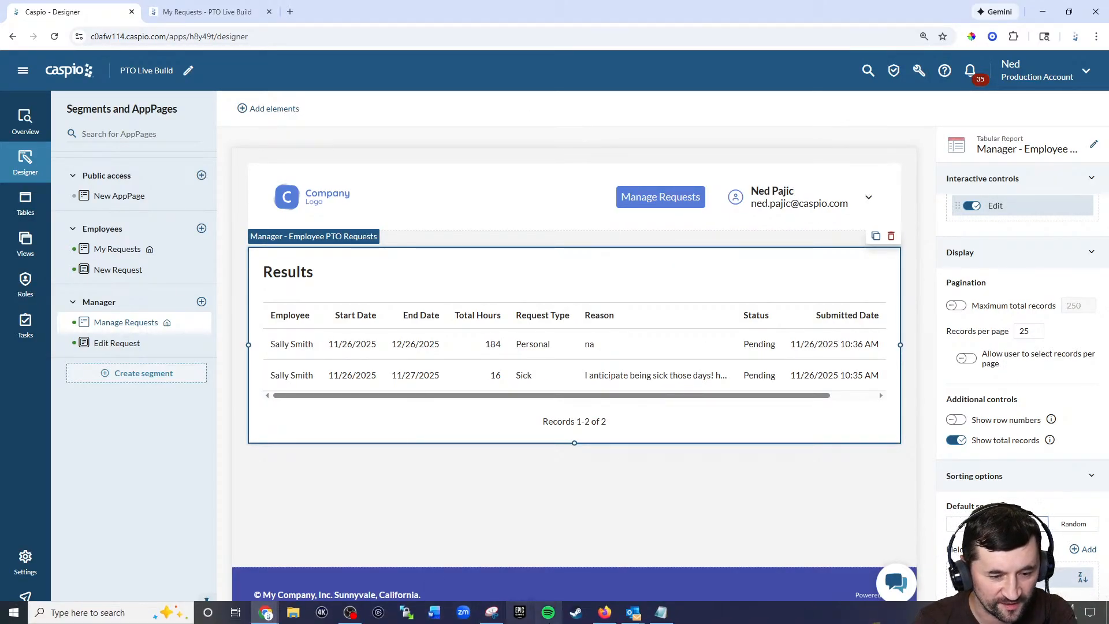
click(609, 619)
click(76, 36)
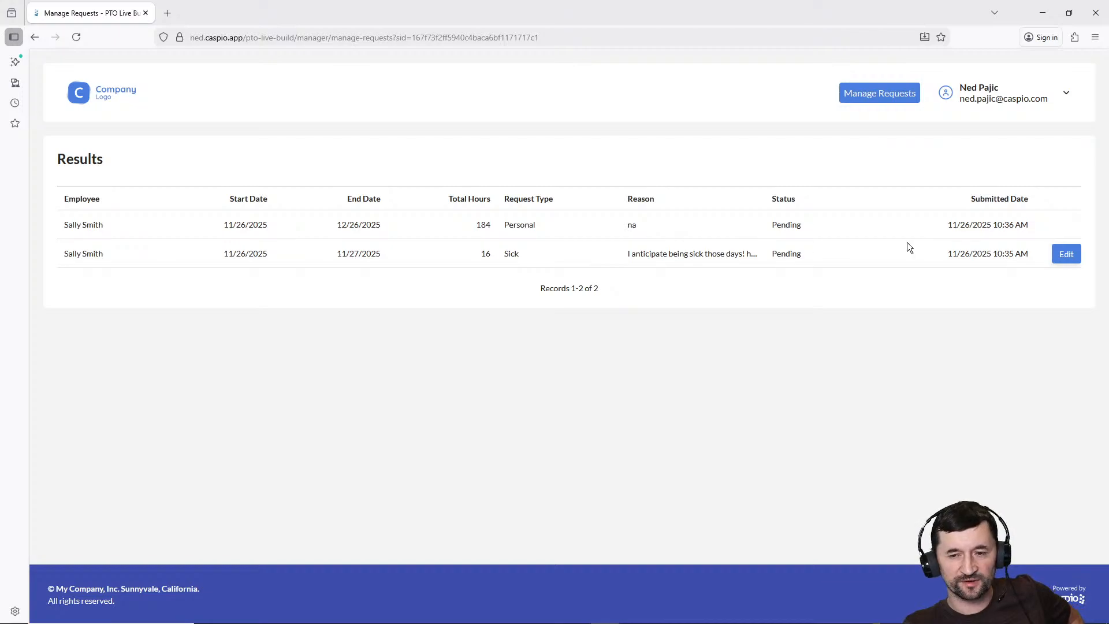
Step: Open a request's edit form, pick Rejected status, then close it without saving
click(1054, 229)
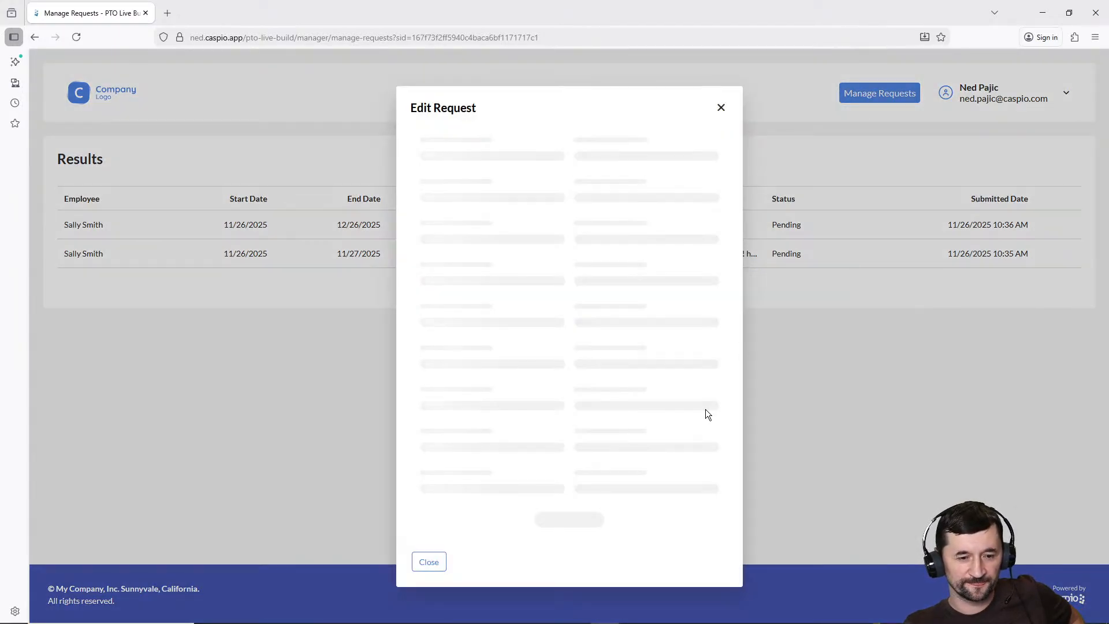
click(528, 404)
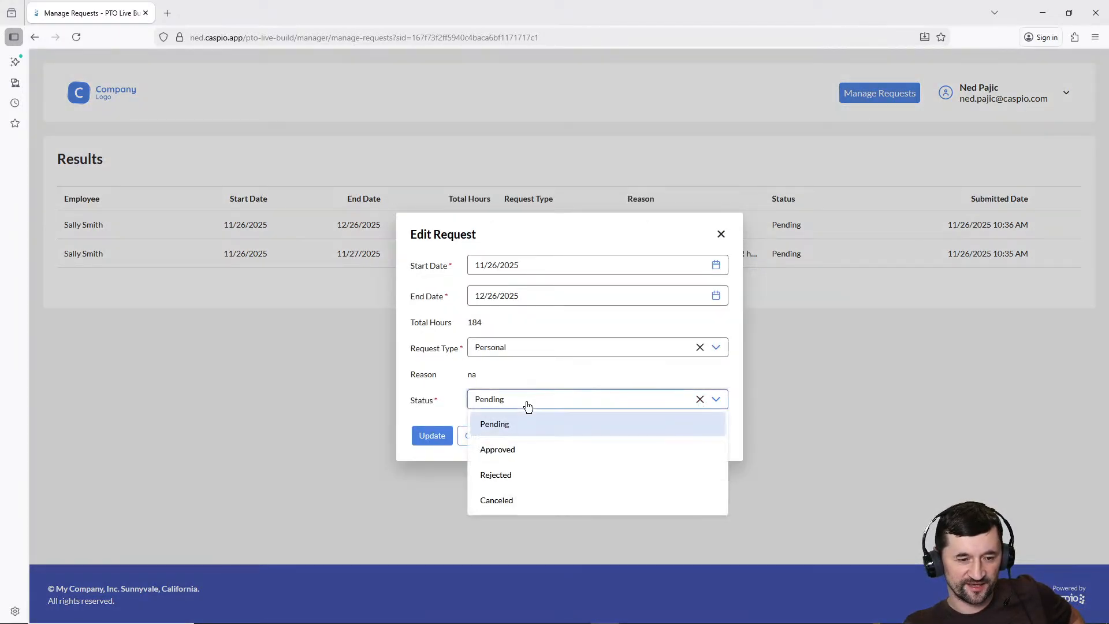
click(503, 473)
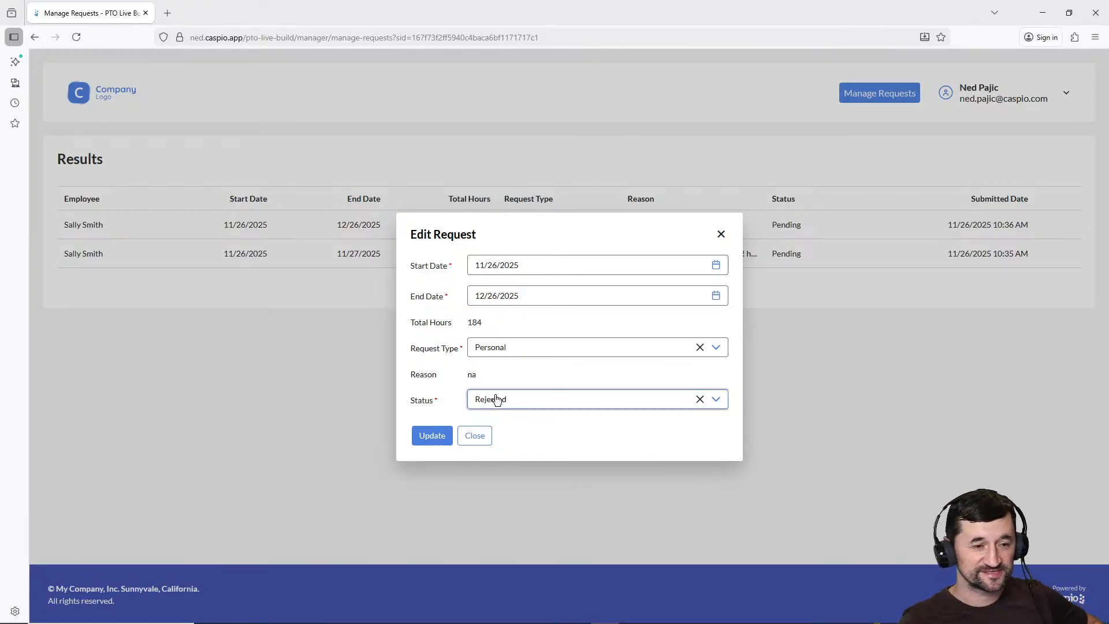
click(482, 439)
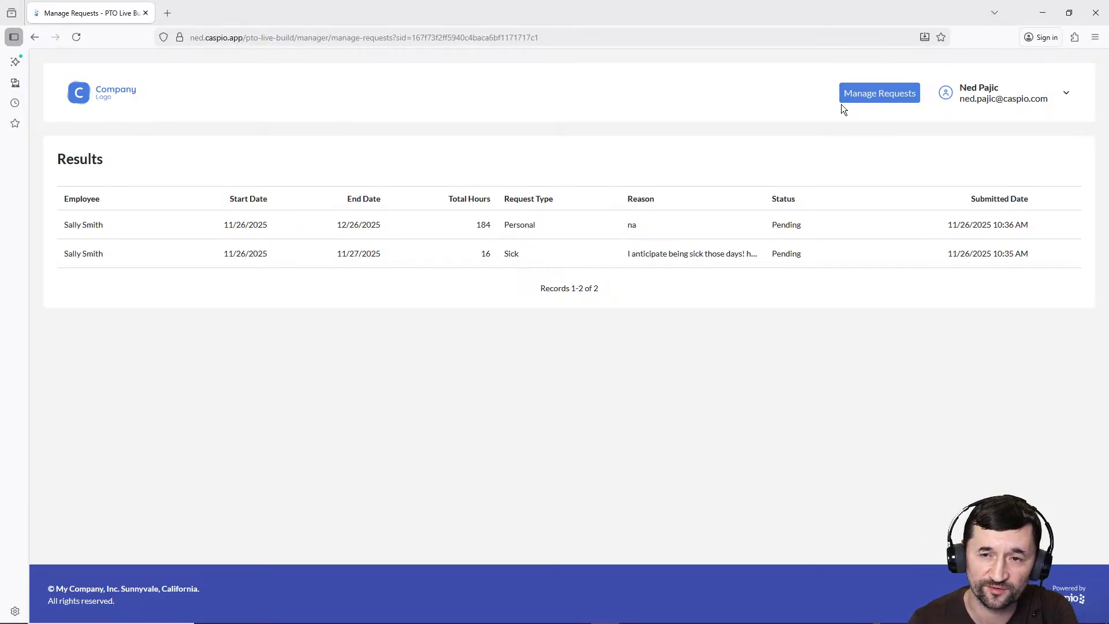
click(1044, 16)
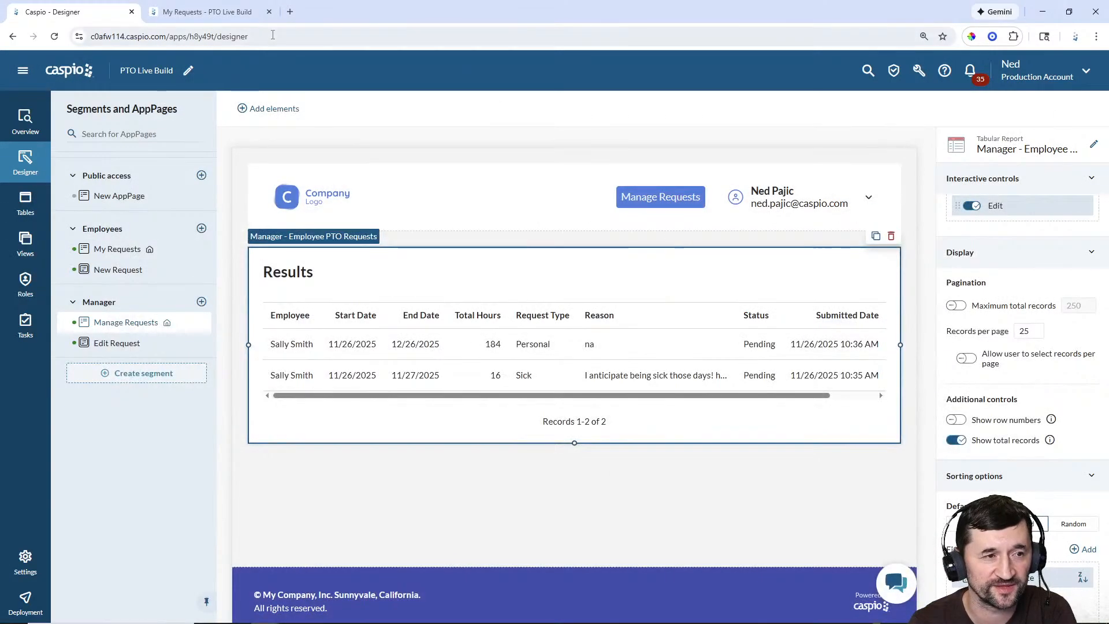
click(193, 4)
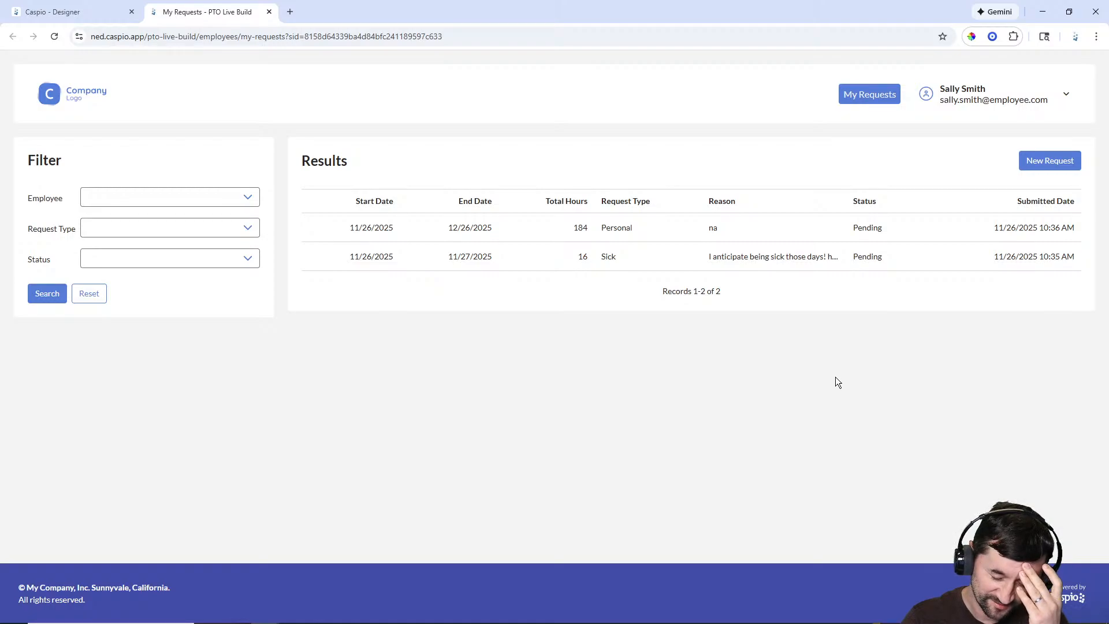
click(290, 11)
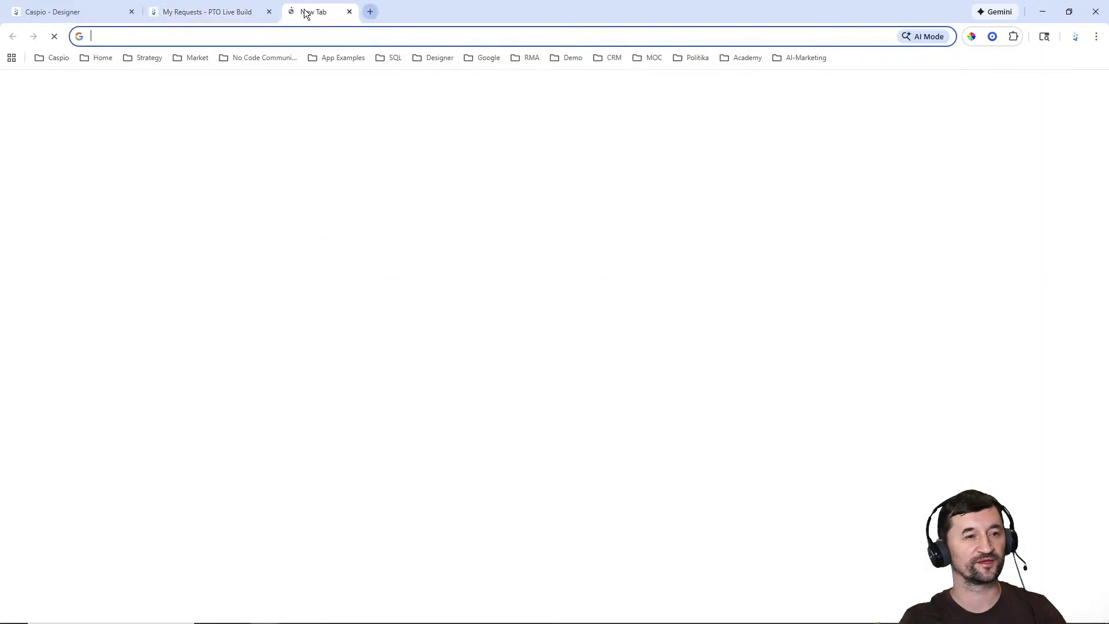
drag(304, 11, 0, 12)
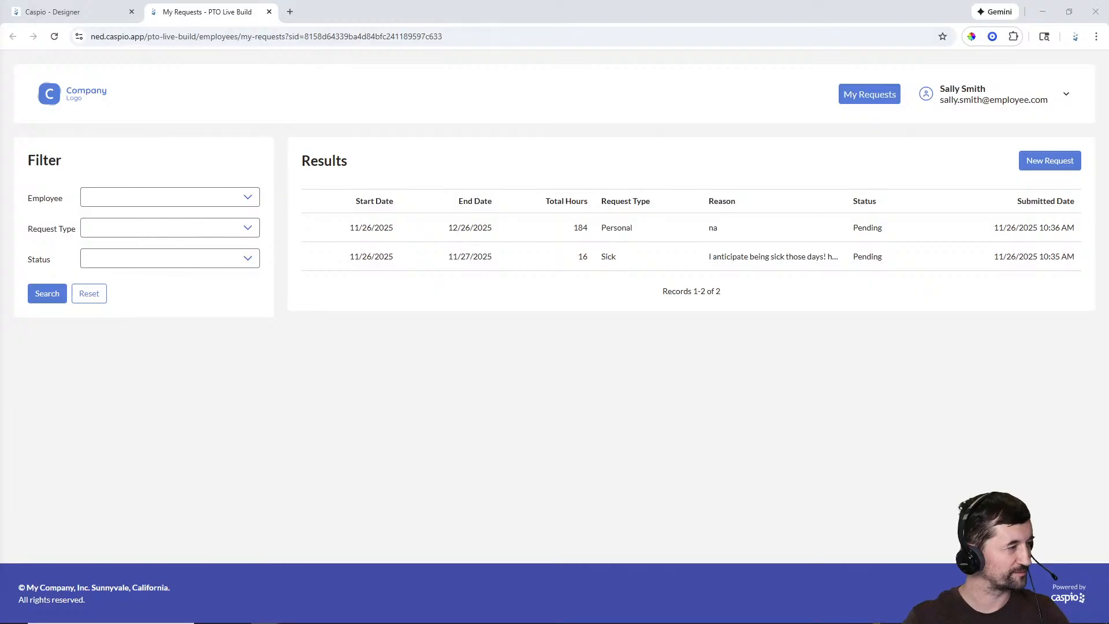